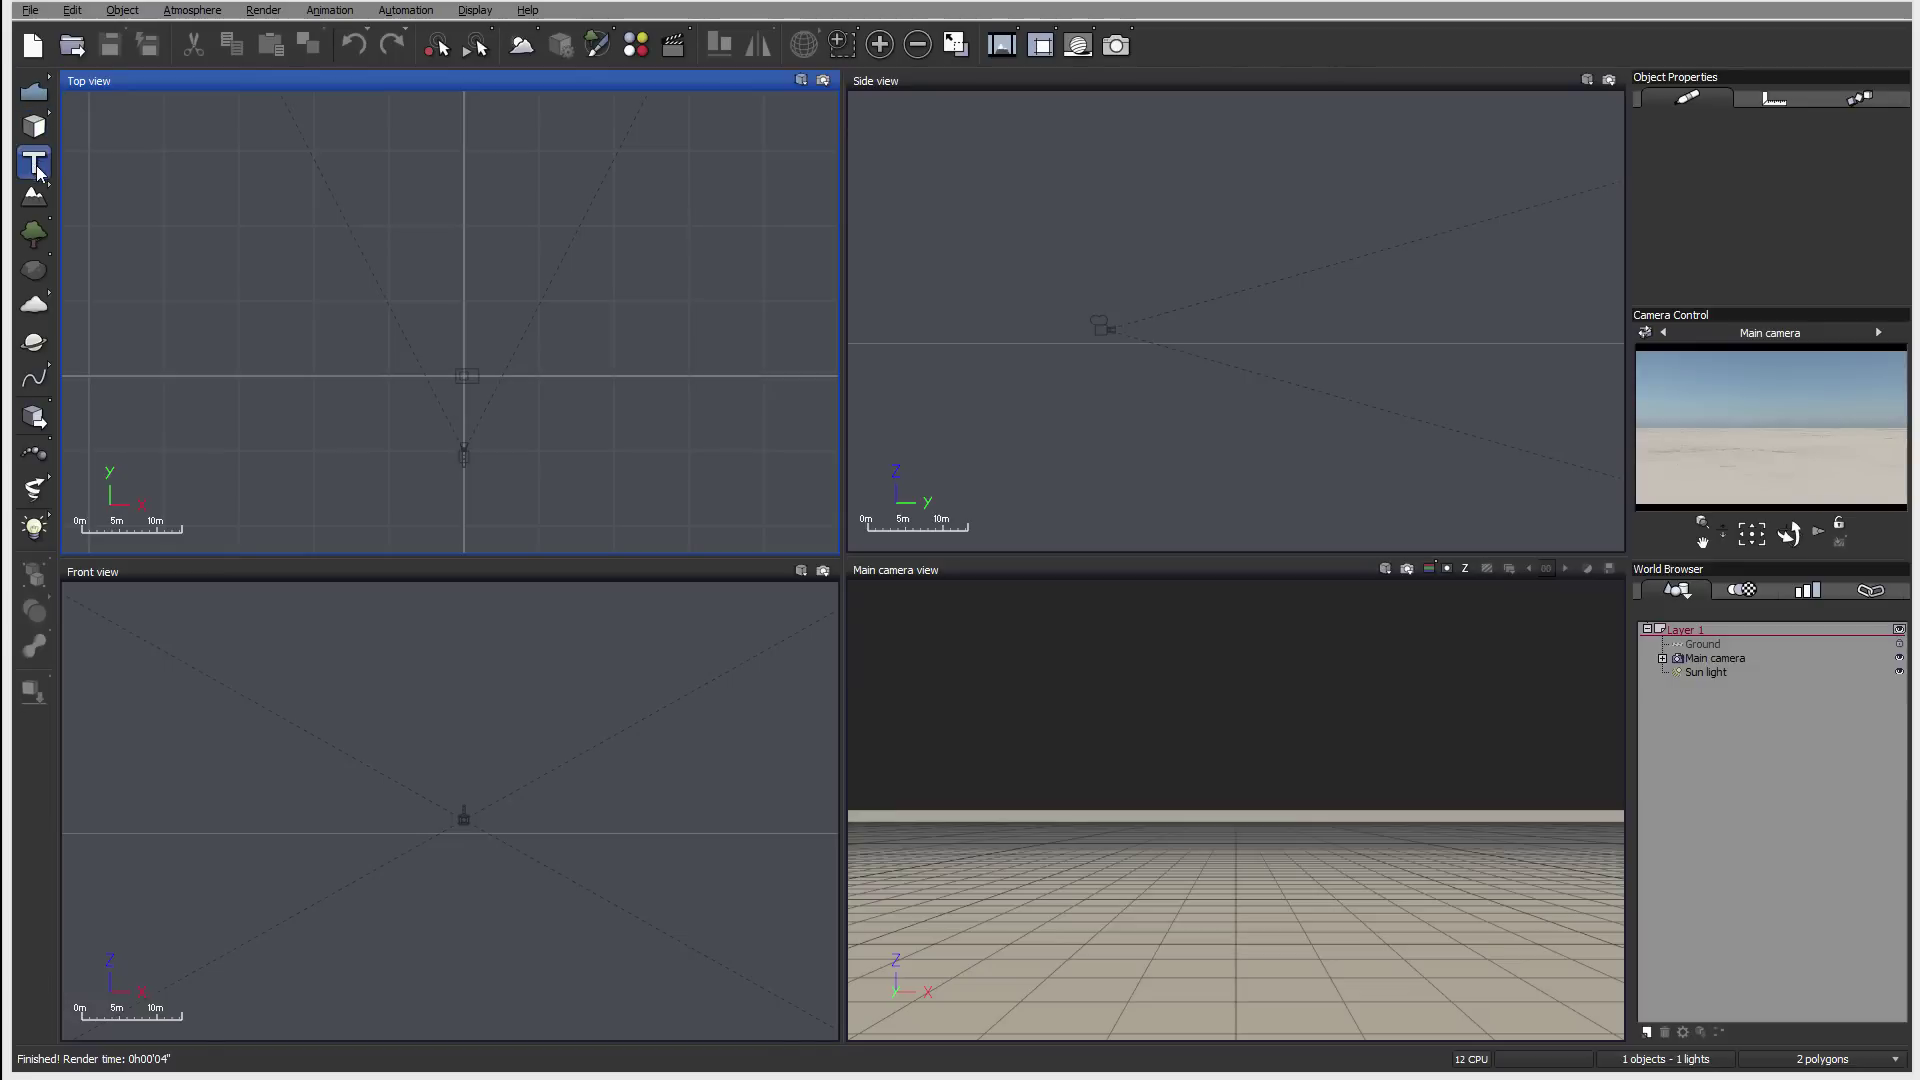
Show the Infinite Plane flyout listing ground, water and other plane types
{"action": "left_click", "coordinate": [48, 83]}
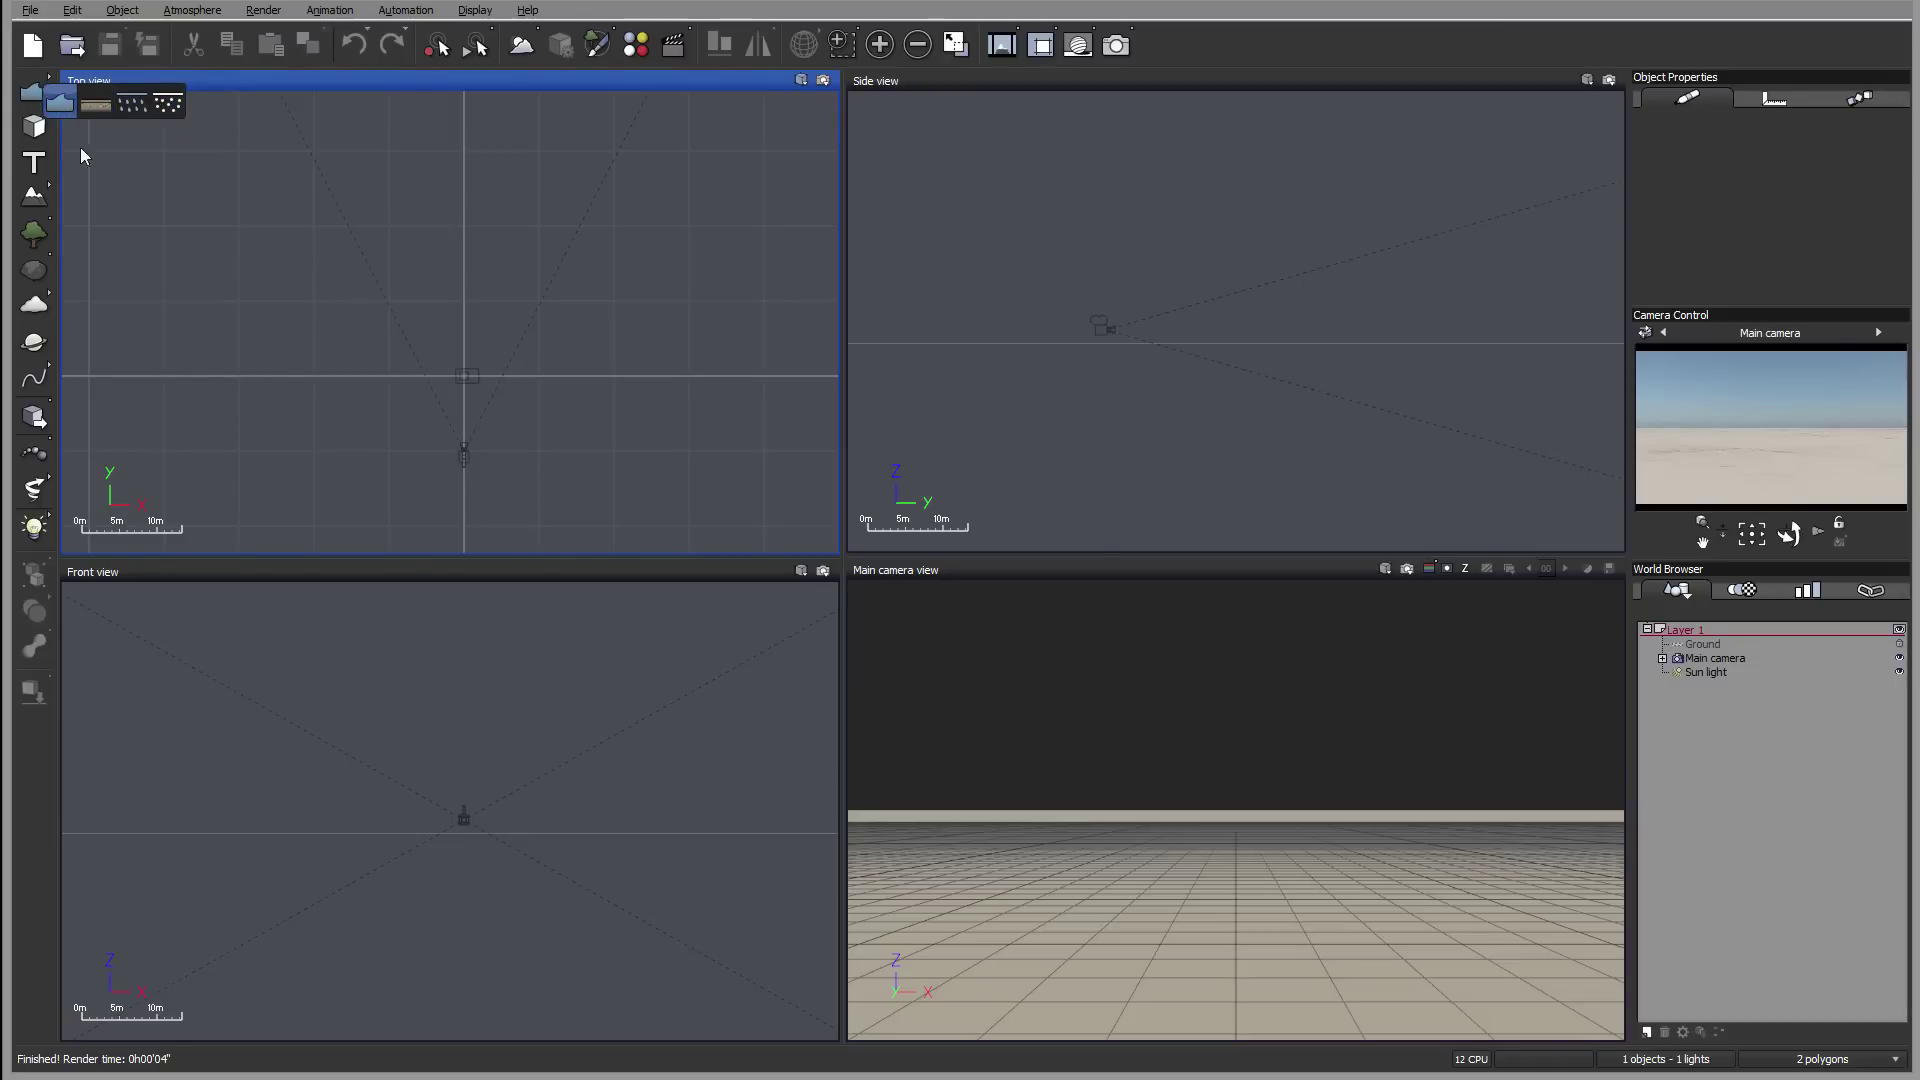
Add a test cube and a Sea water plane, then delete the cube
{"action": "left_click", "coordinate": [38, 127]}
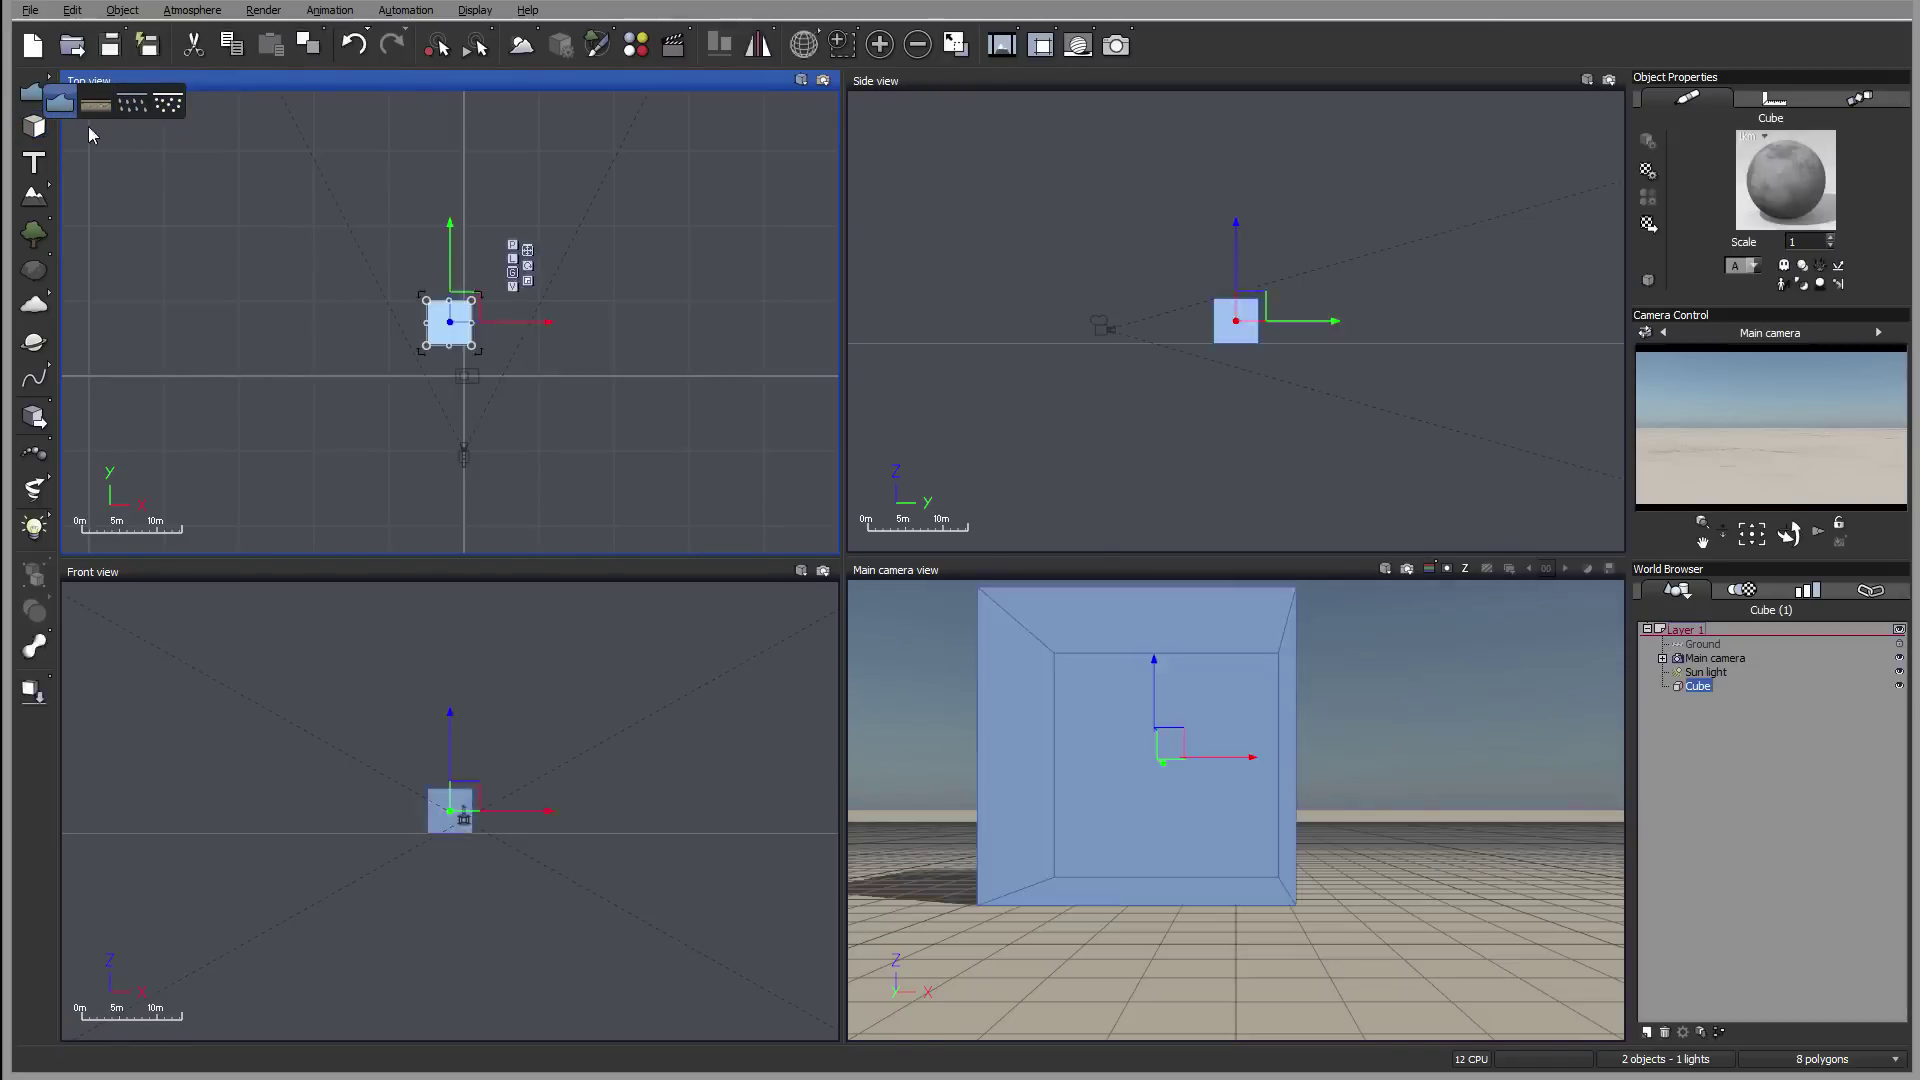
{"action": "left_click", "coordinate": [59, 100]}
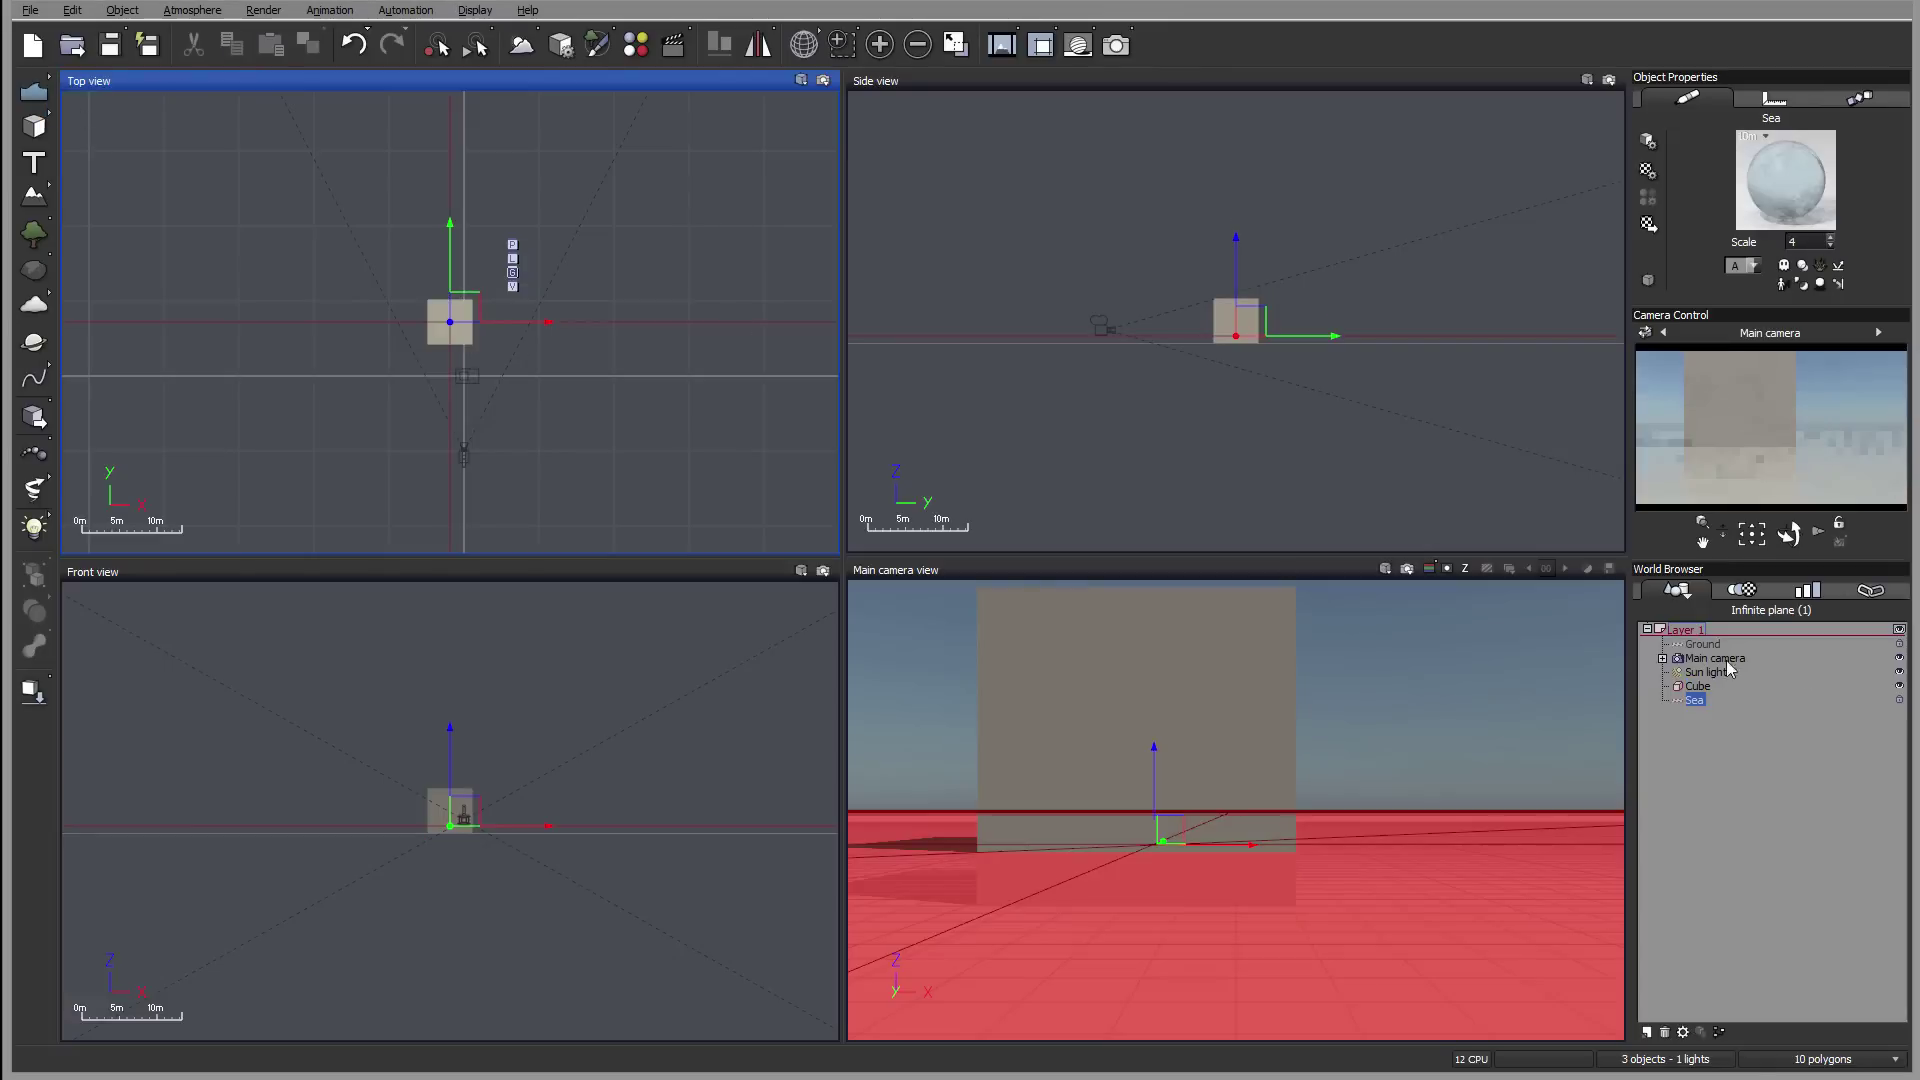
{"action": "left_click", "coordinate": [1720, 687]}
{"action": "key", "text": "Delete"}
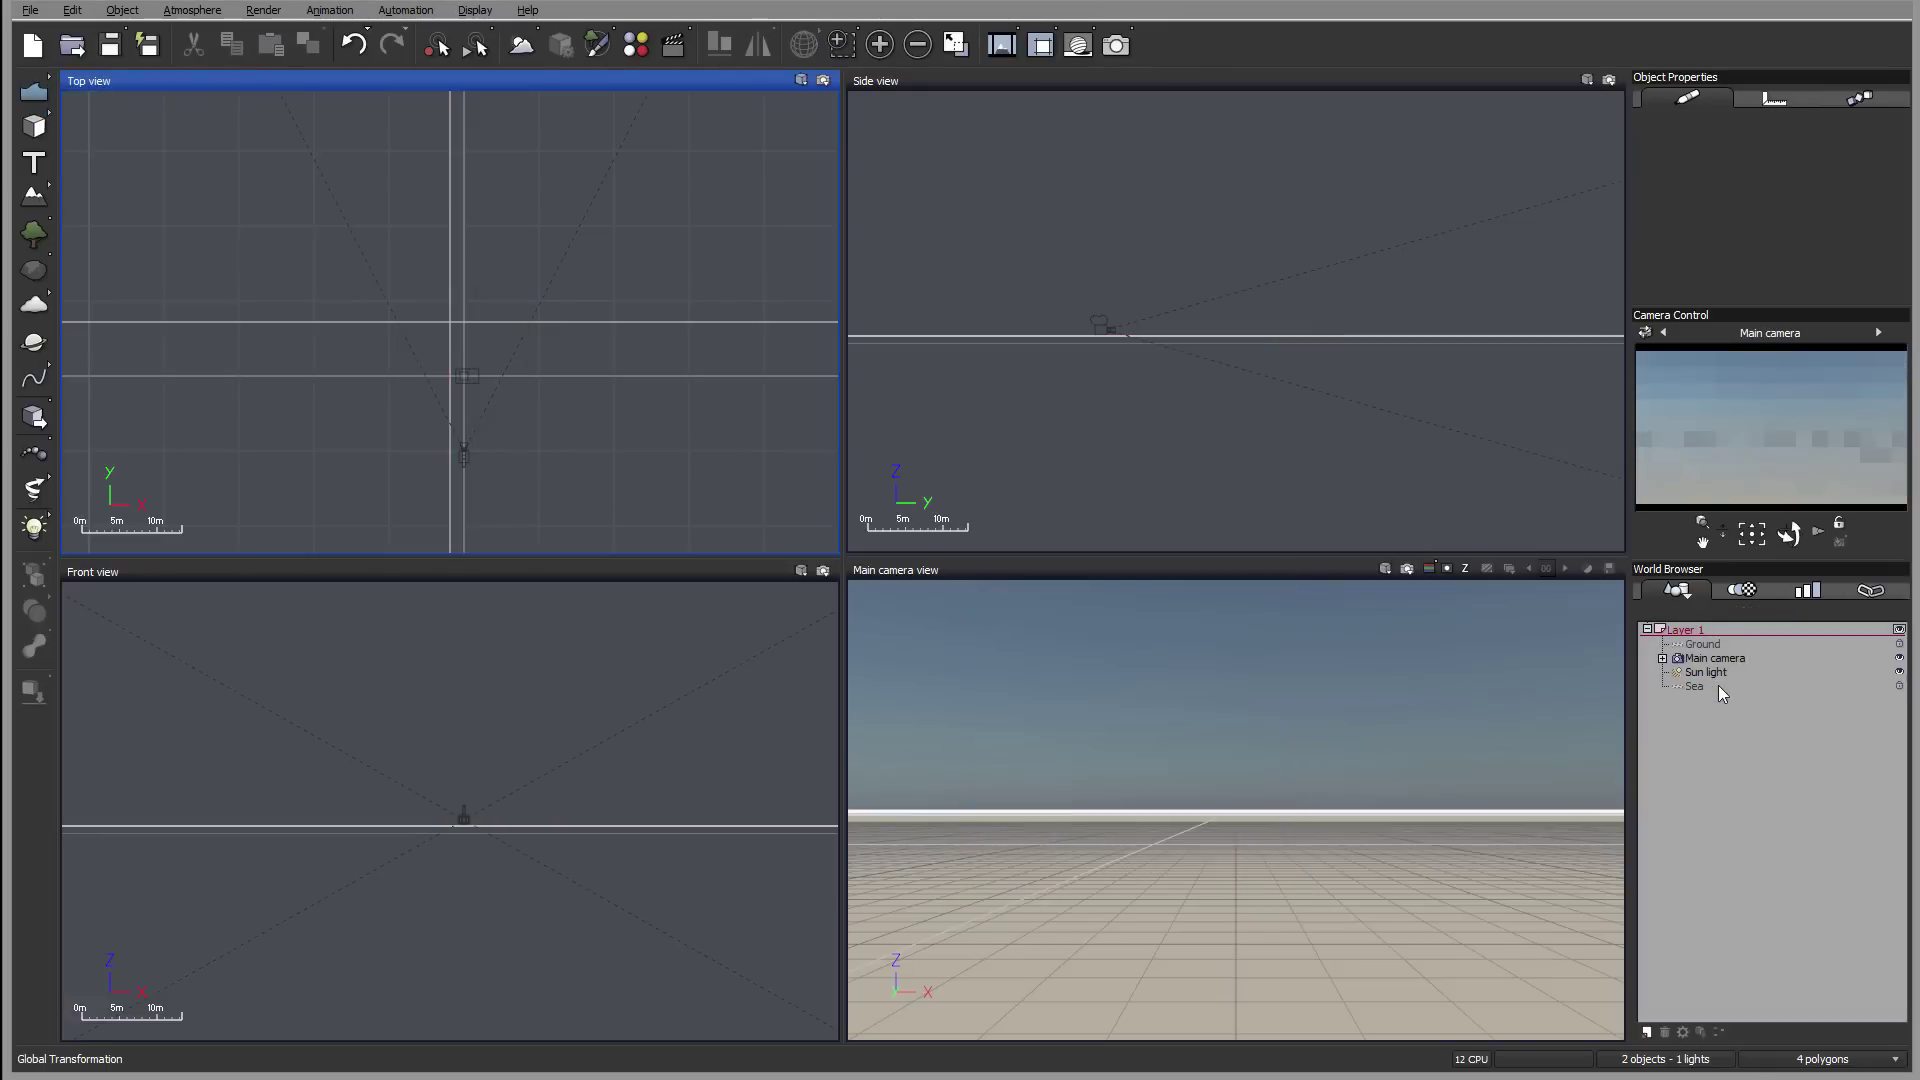
Select the Sea plane and zoom the side view around it
{"action": "left_click", "coordinate": [1700, 686]}
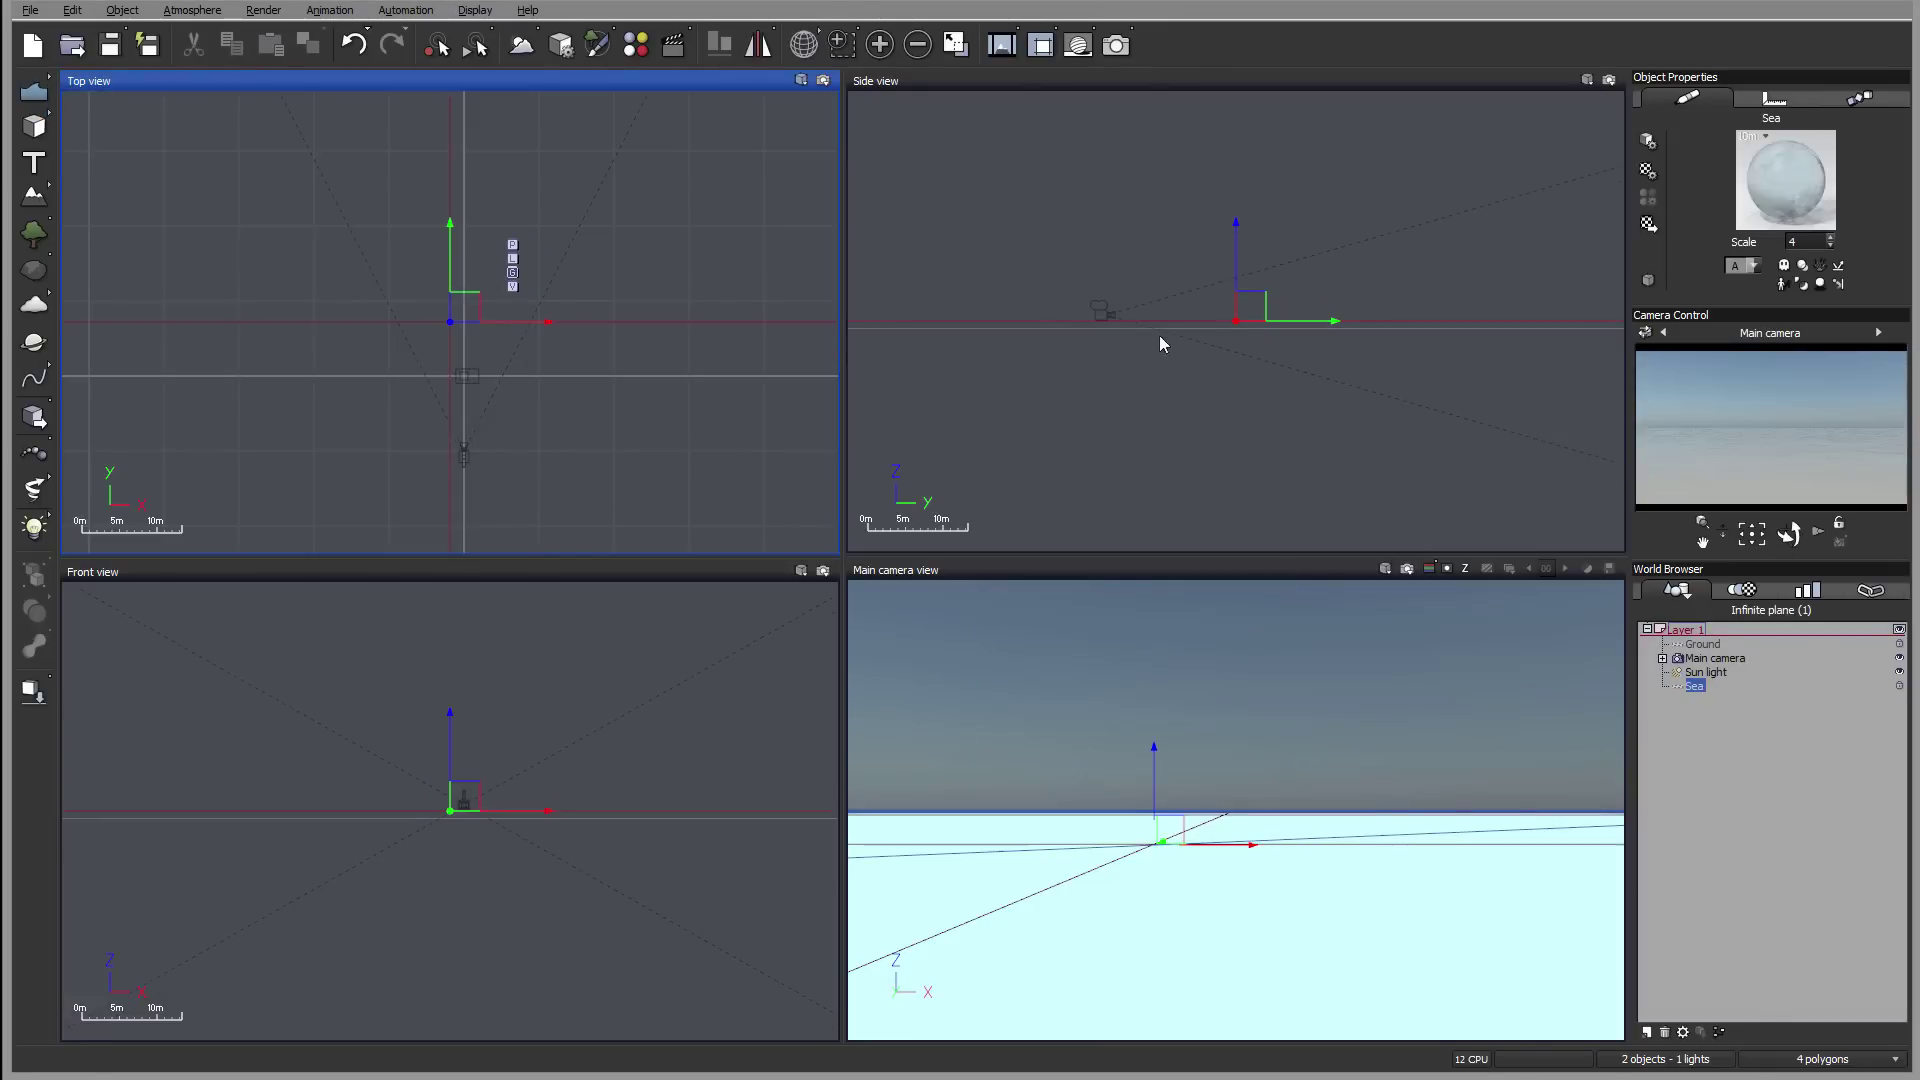
{"action": "left_click", "coordinate": [1228, 372]}
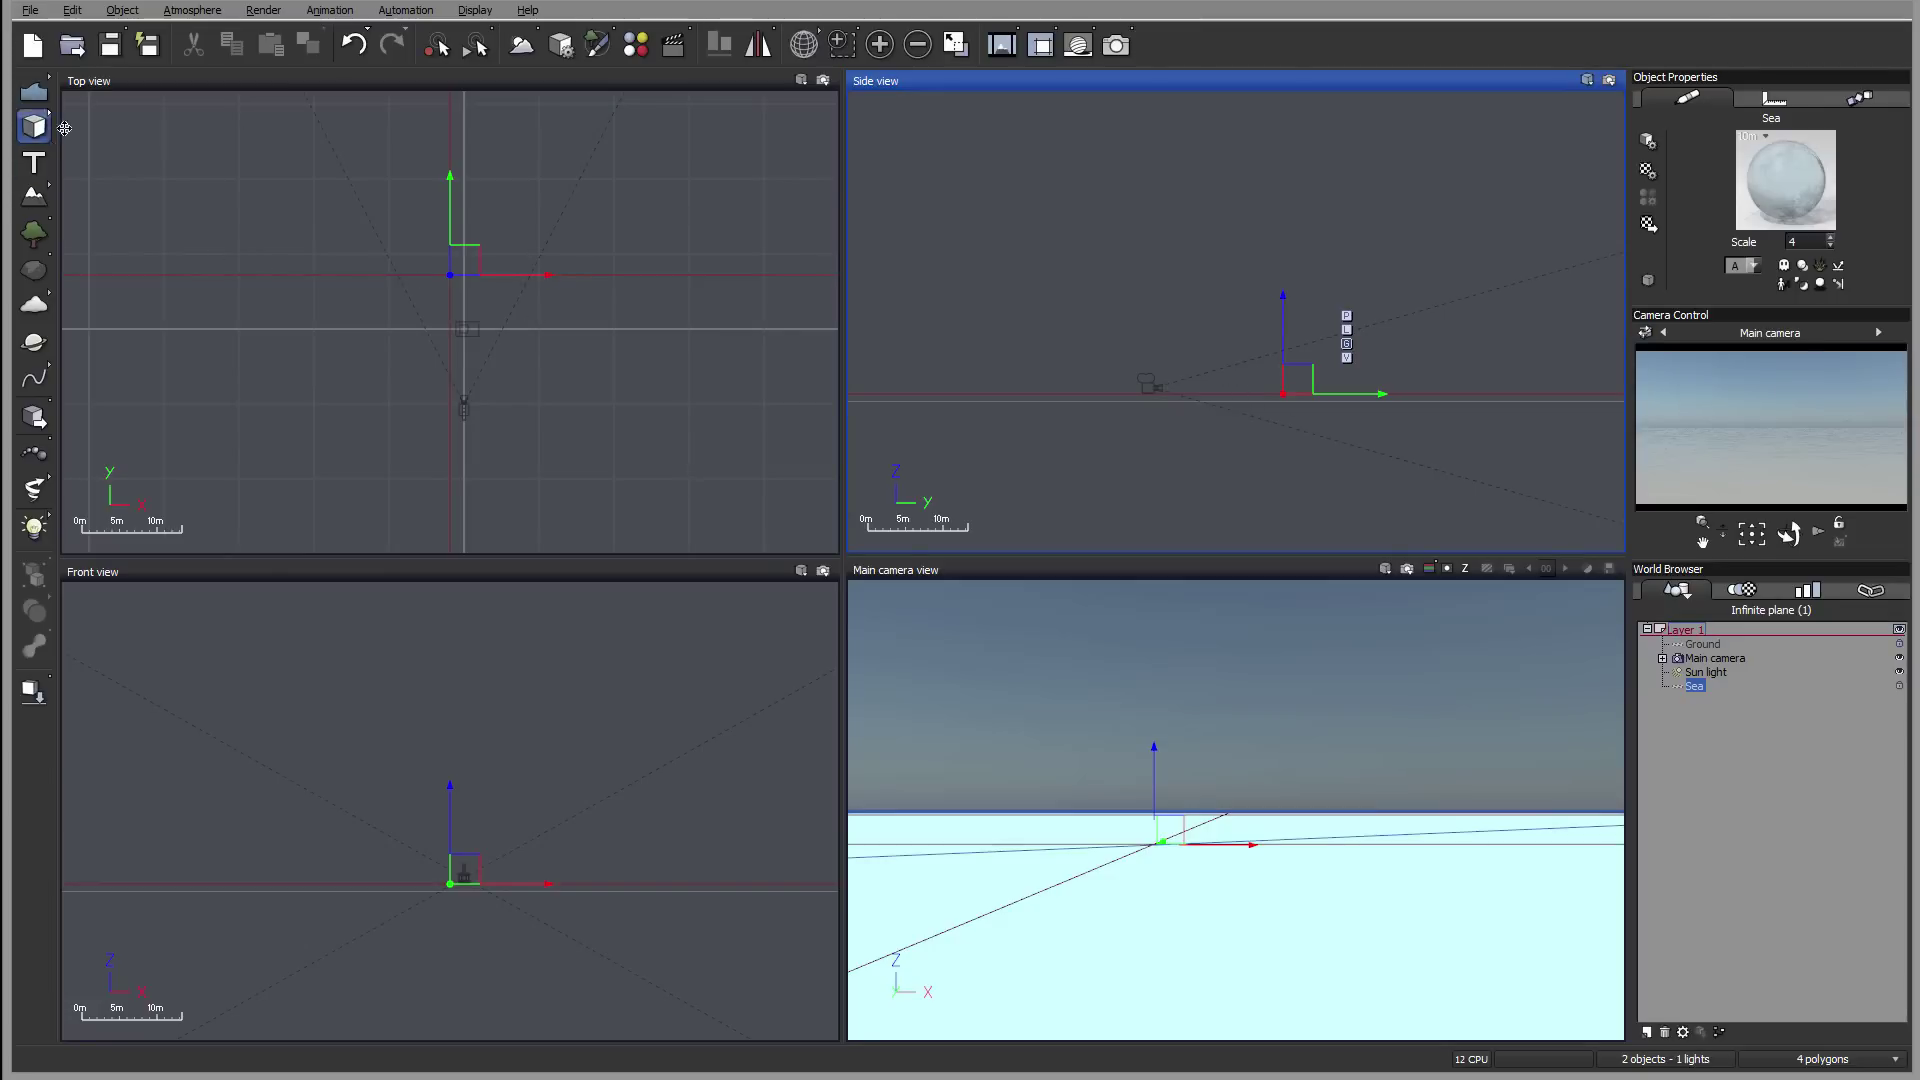
{"action": "scroll", "coordinate": [1195, 358], "scroll_direction": "down", "scroll_amount": 10}
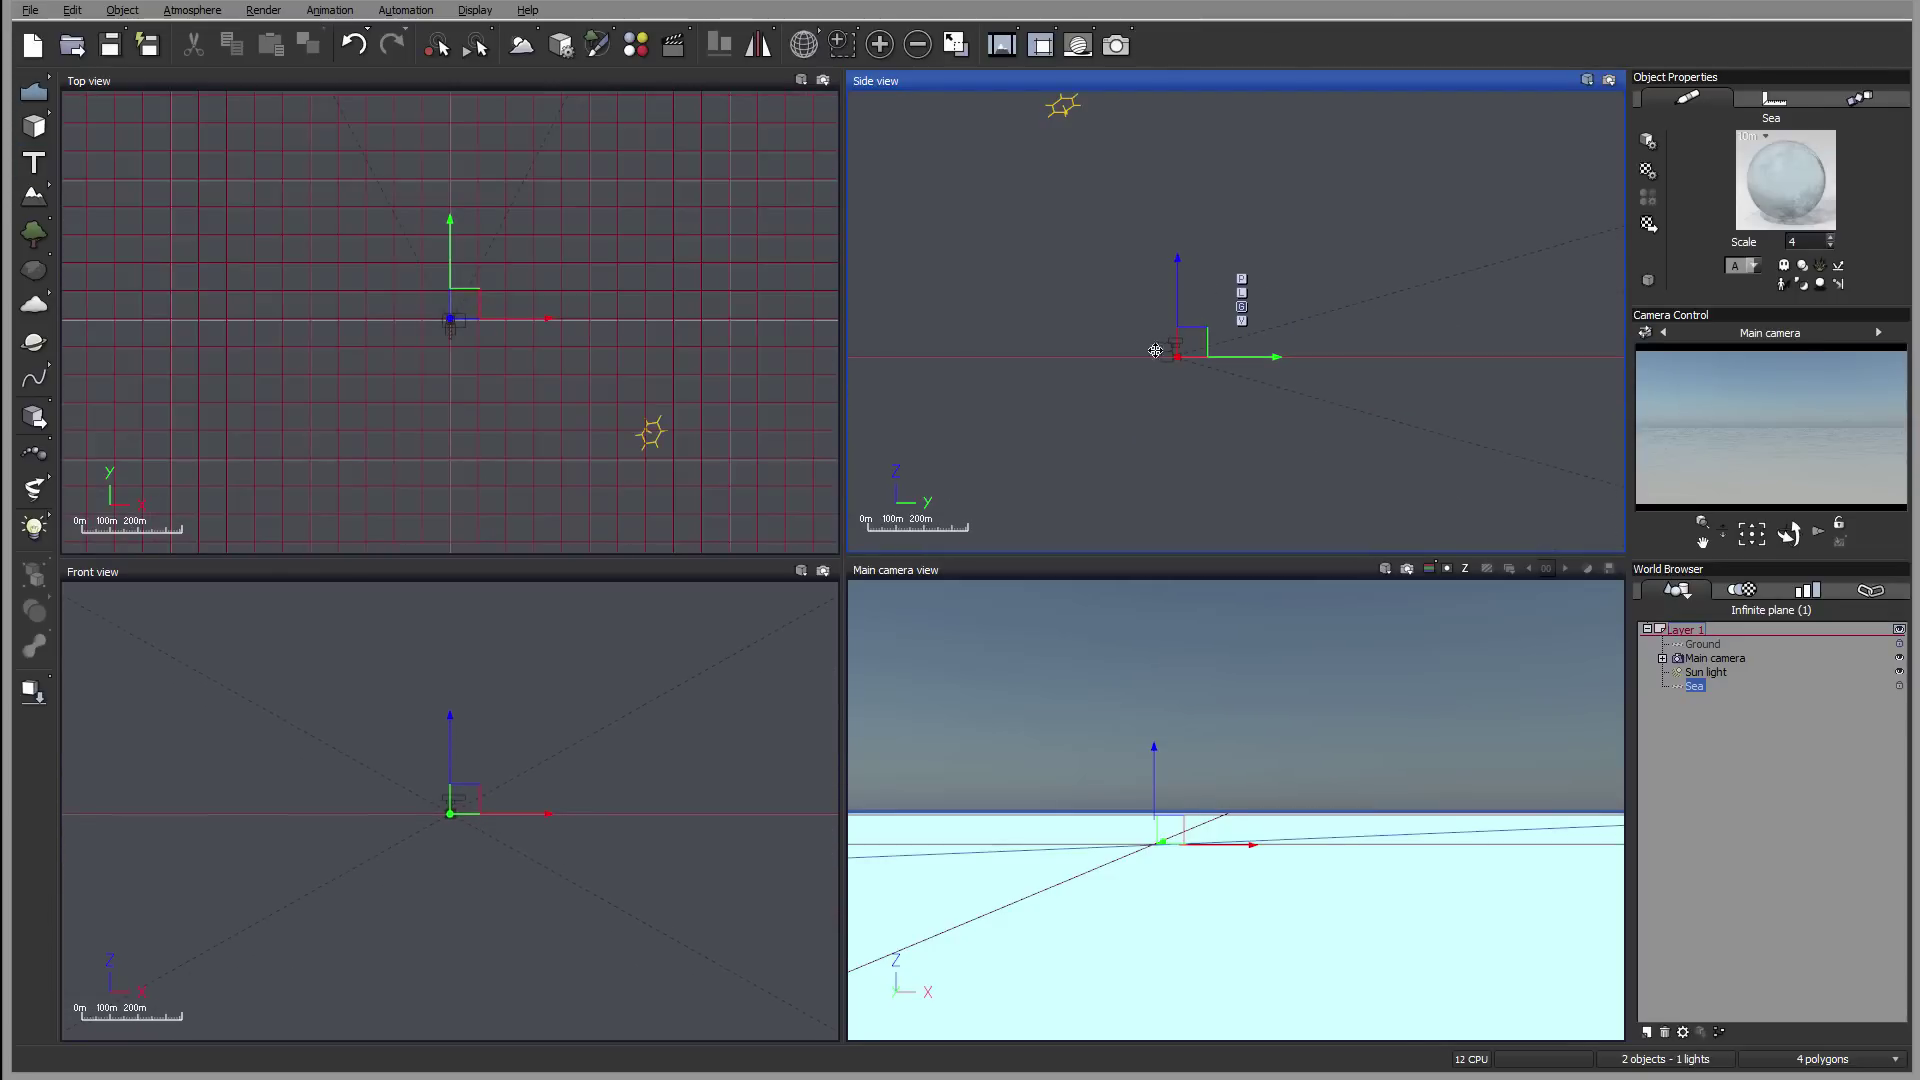
{"action": "scroll", "coordinate": [1377, 396], "scroll_direction": "up", "scroll_amount": 3}
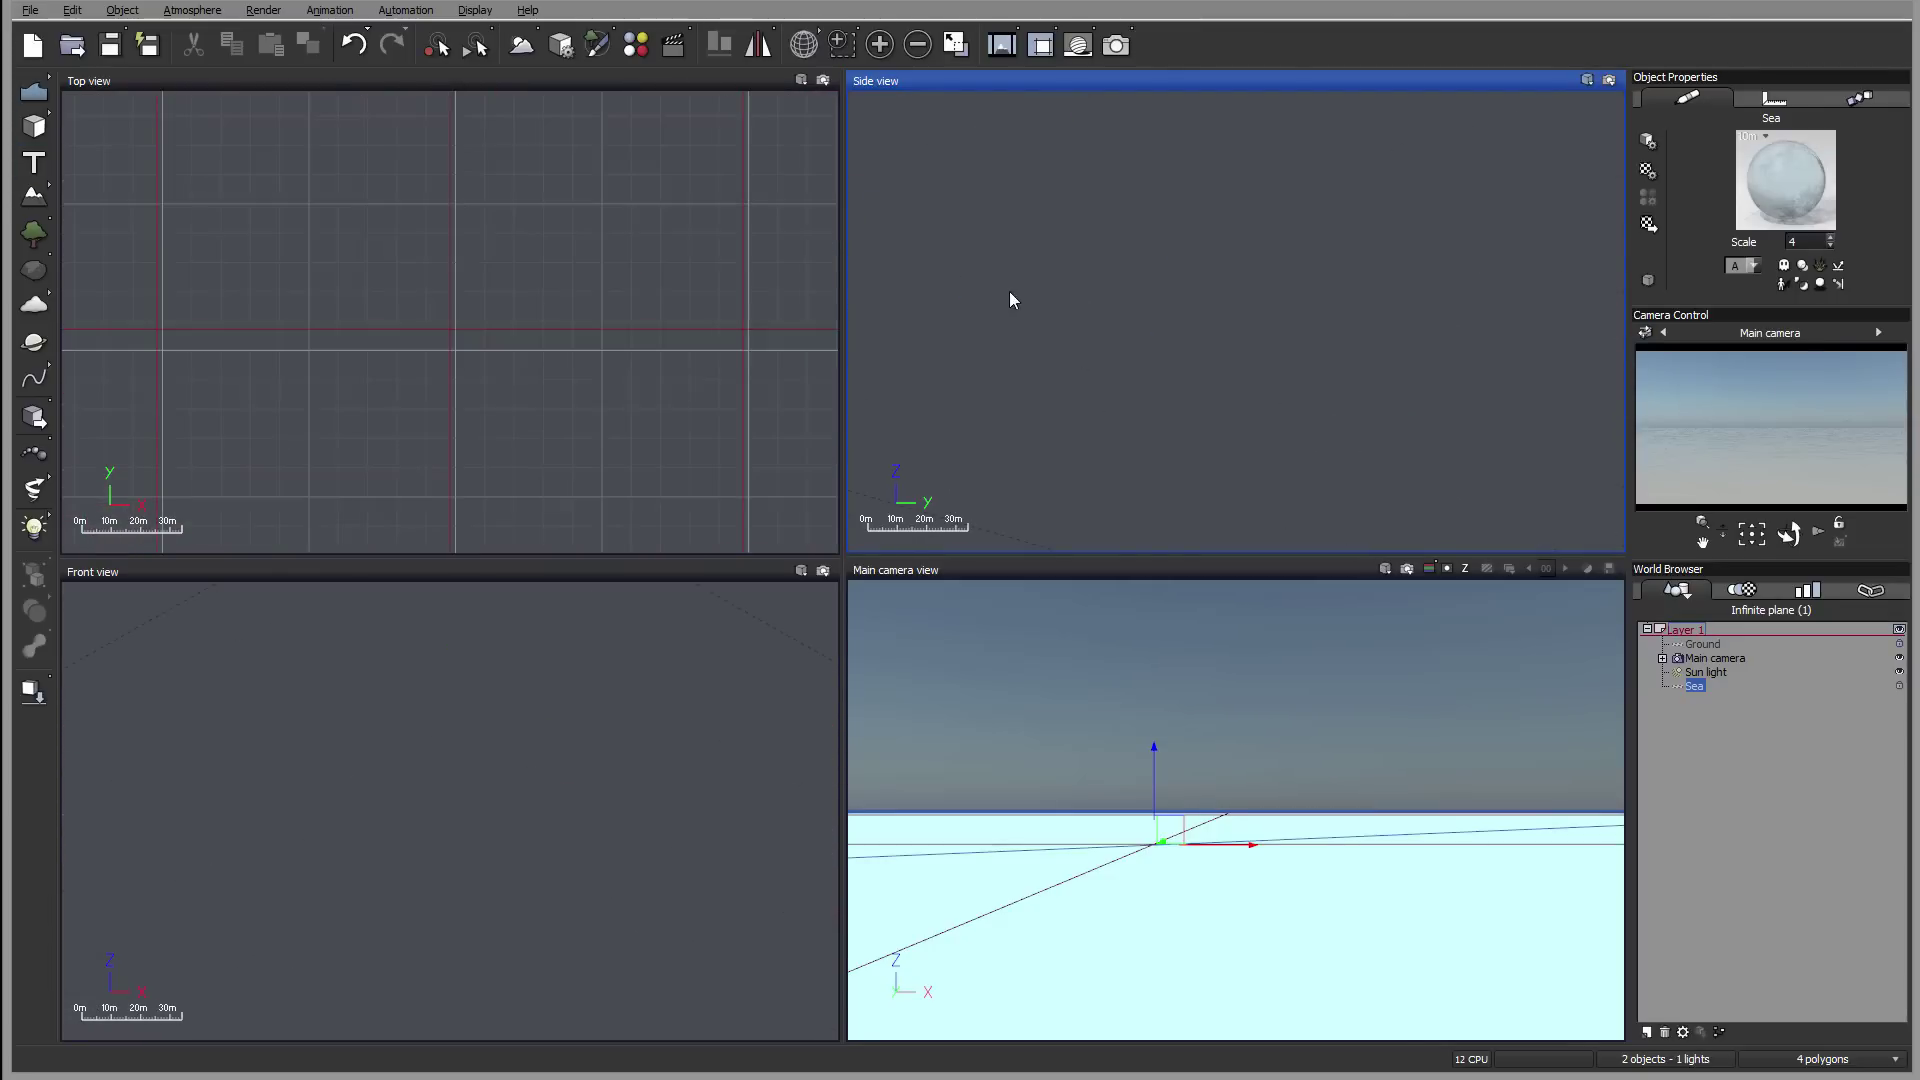
{"action": "scroll", "coordinate": [1054, 377], "scroll_direction": "up", "scroll_amount": 4}
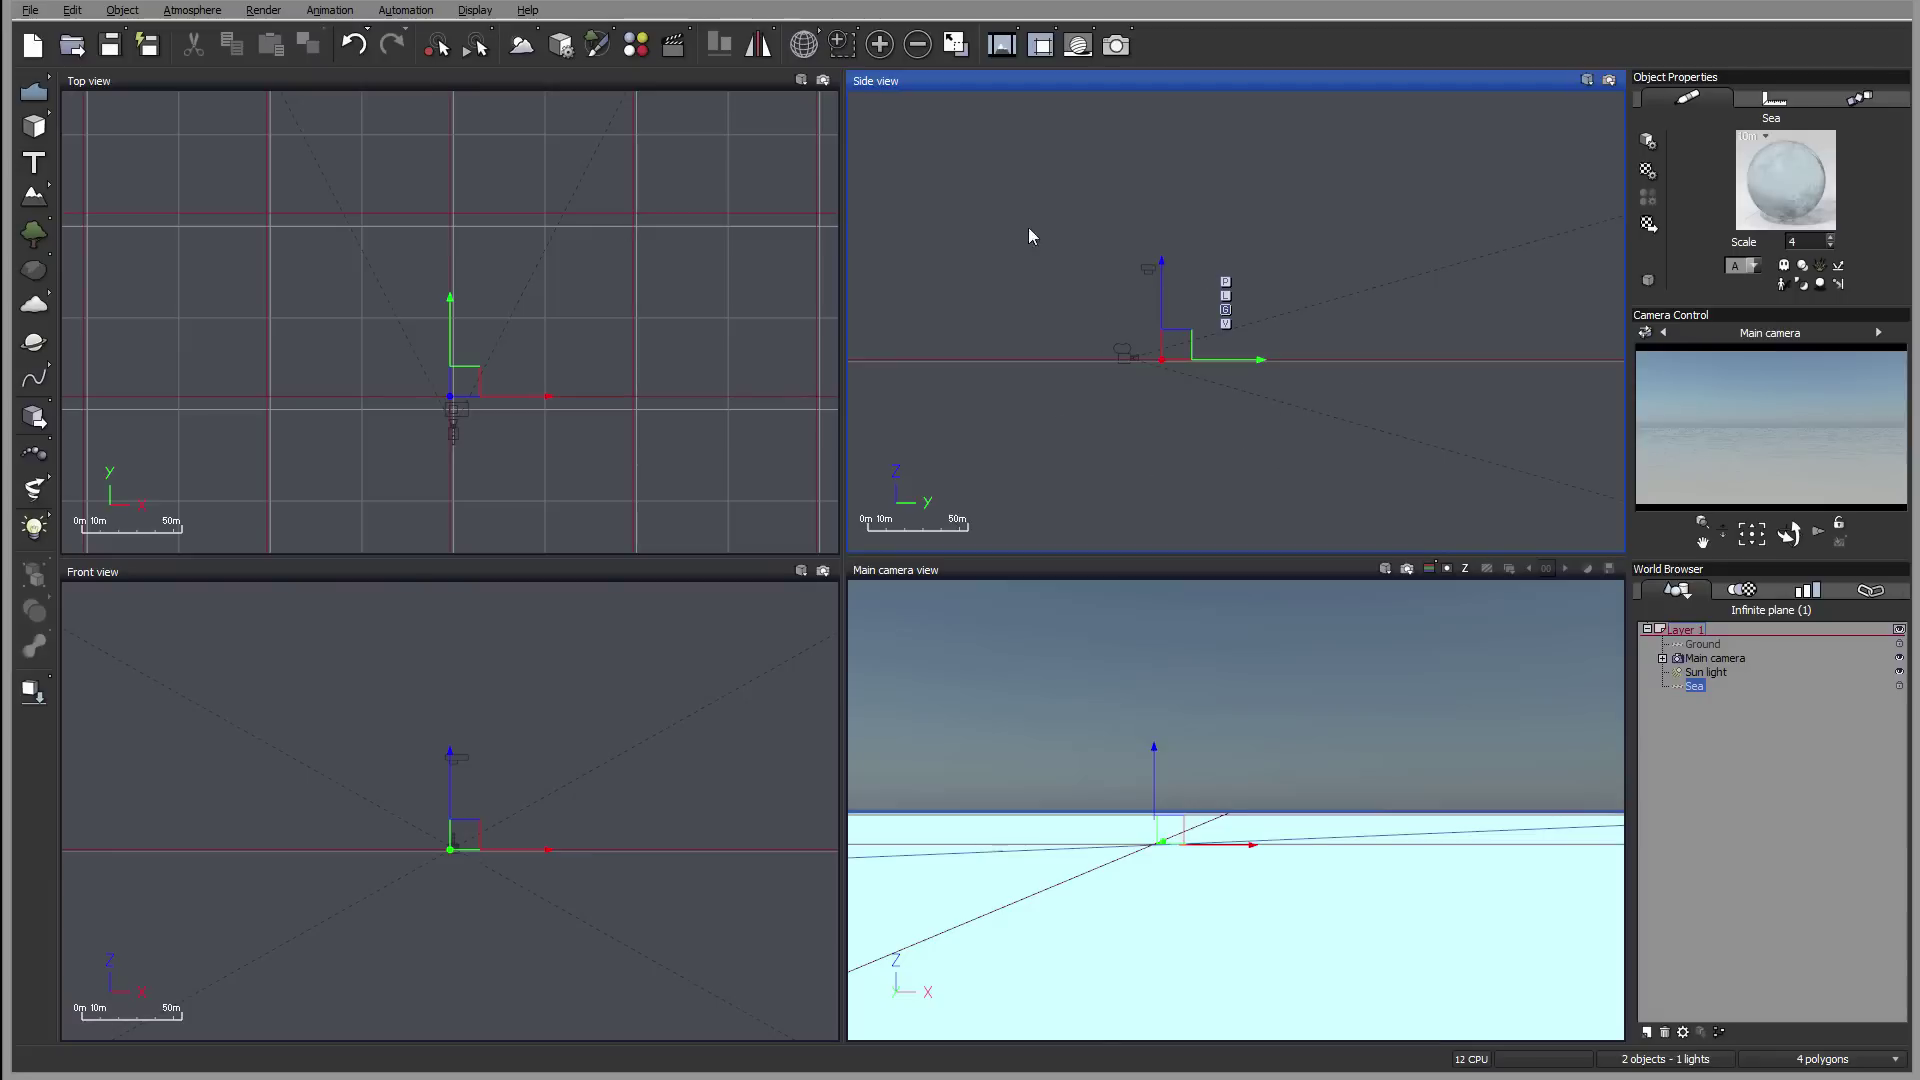
Show the basic primitive shapes flyout, then the terrain types flyout
{"action": "left_click", "coordinate": [47, 119]}
{"action": "left_click", "coordinate": [48, 193]}
Load a plant species into the Plants browser, then move, enlarge and shrink its thumbnails
{"action": "left_click", "coordinate": [35, 236]}
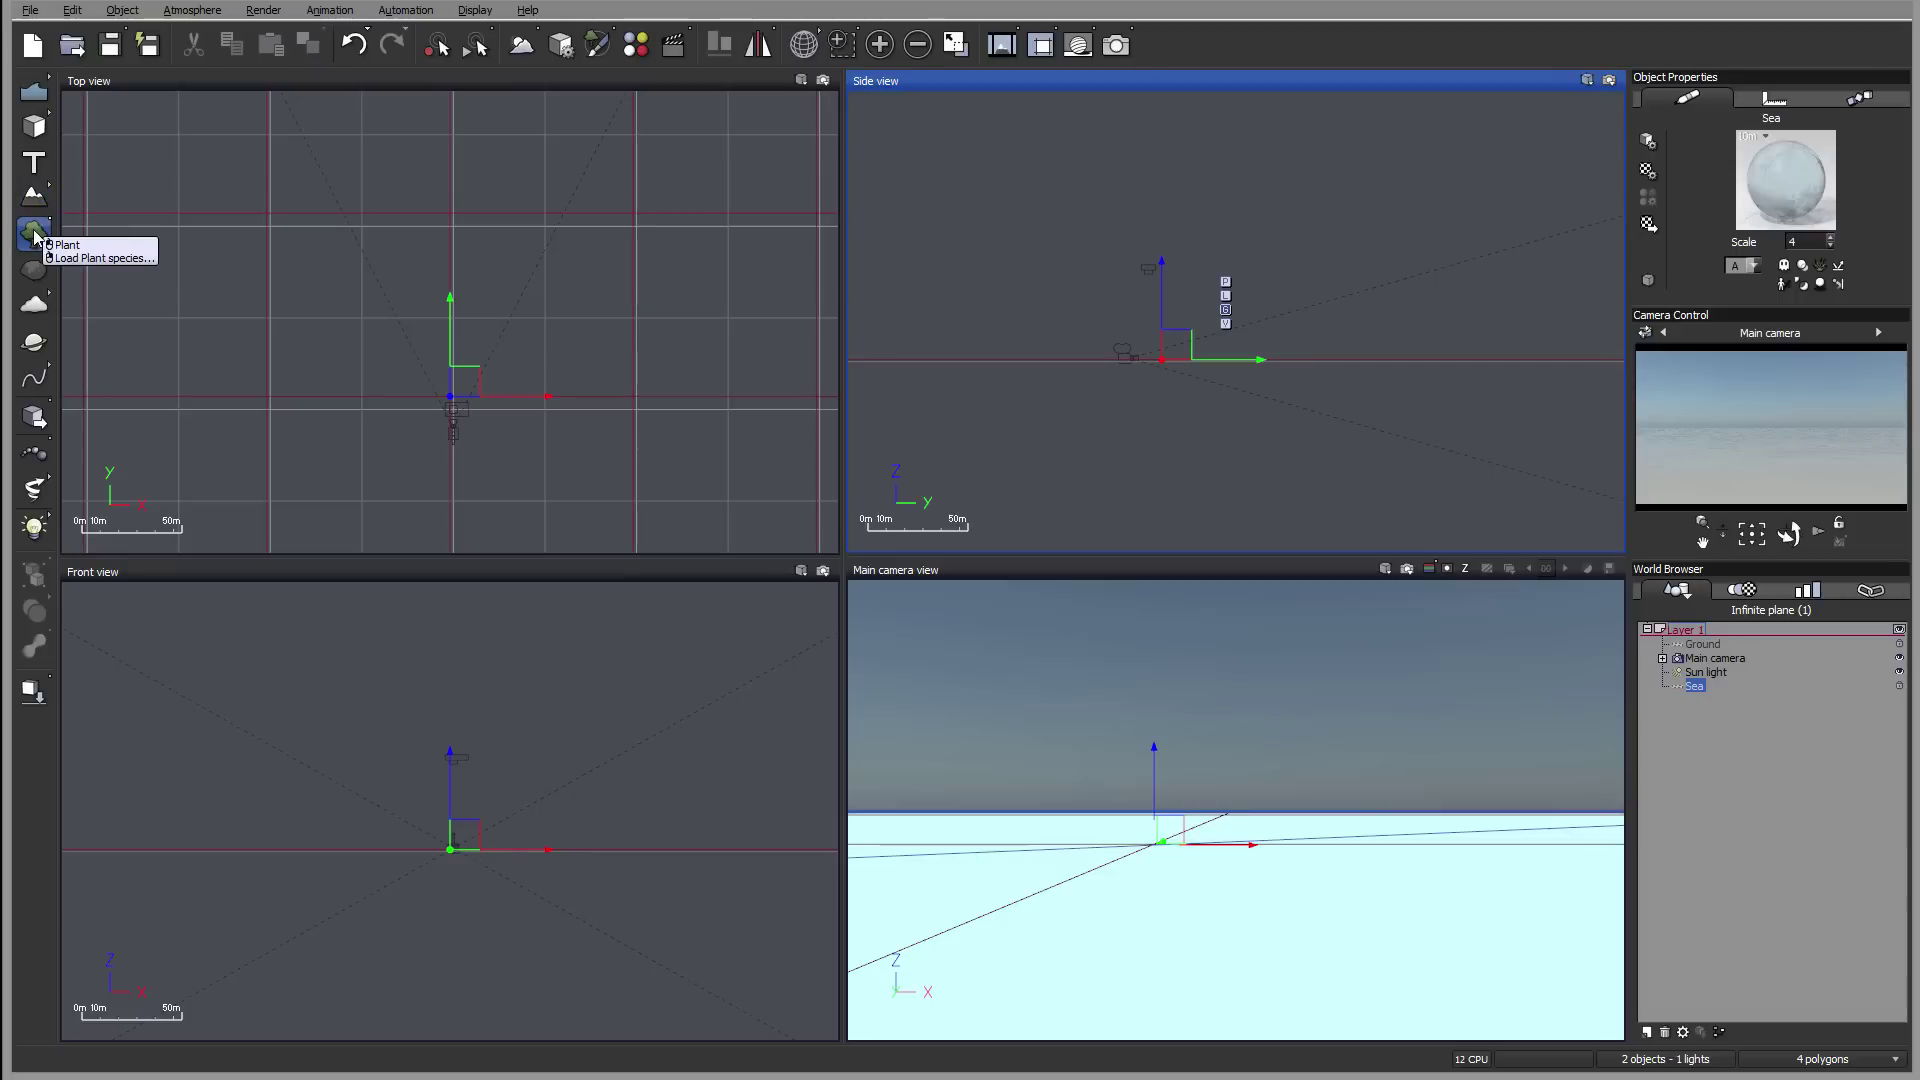
{"action": "left_click", "coordinate": [67, 245]}
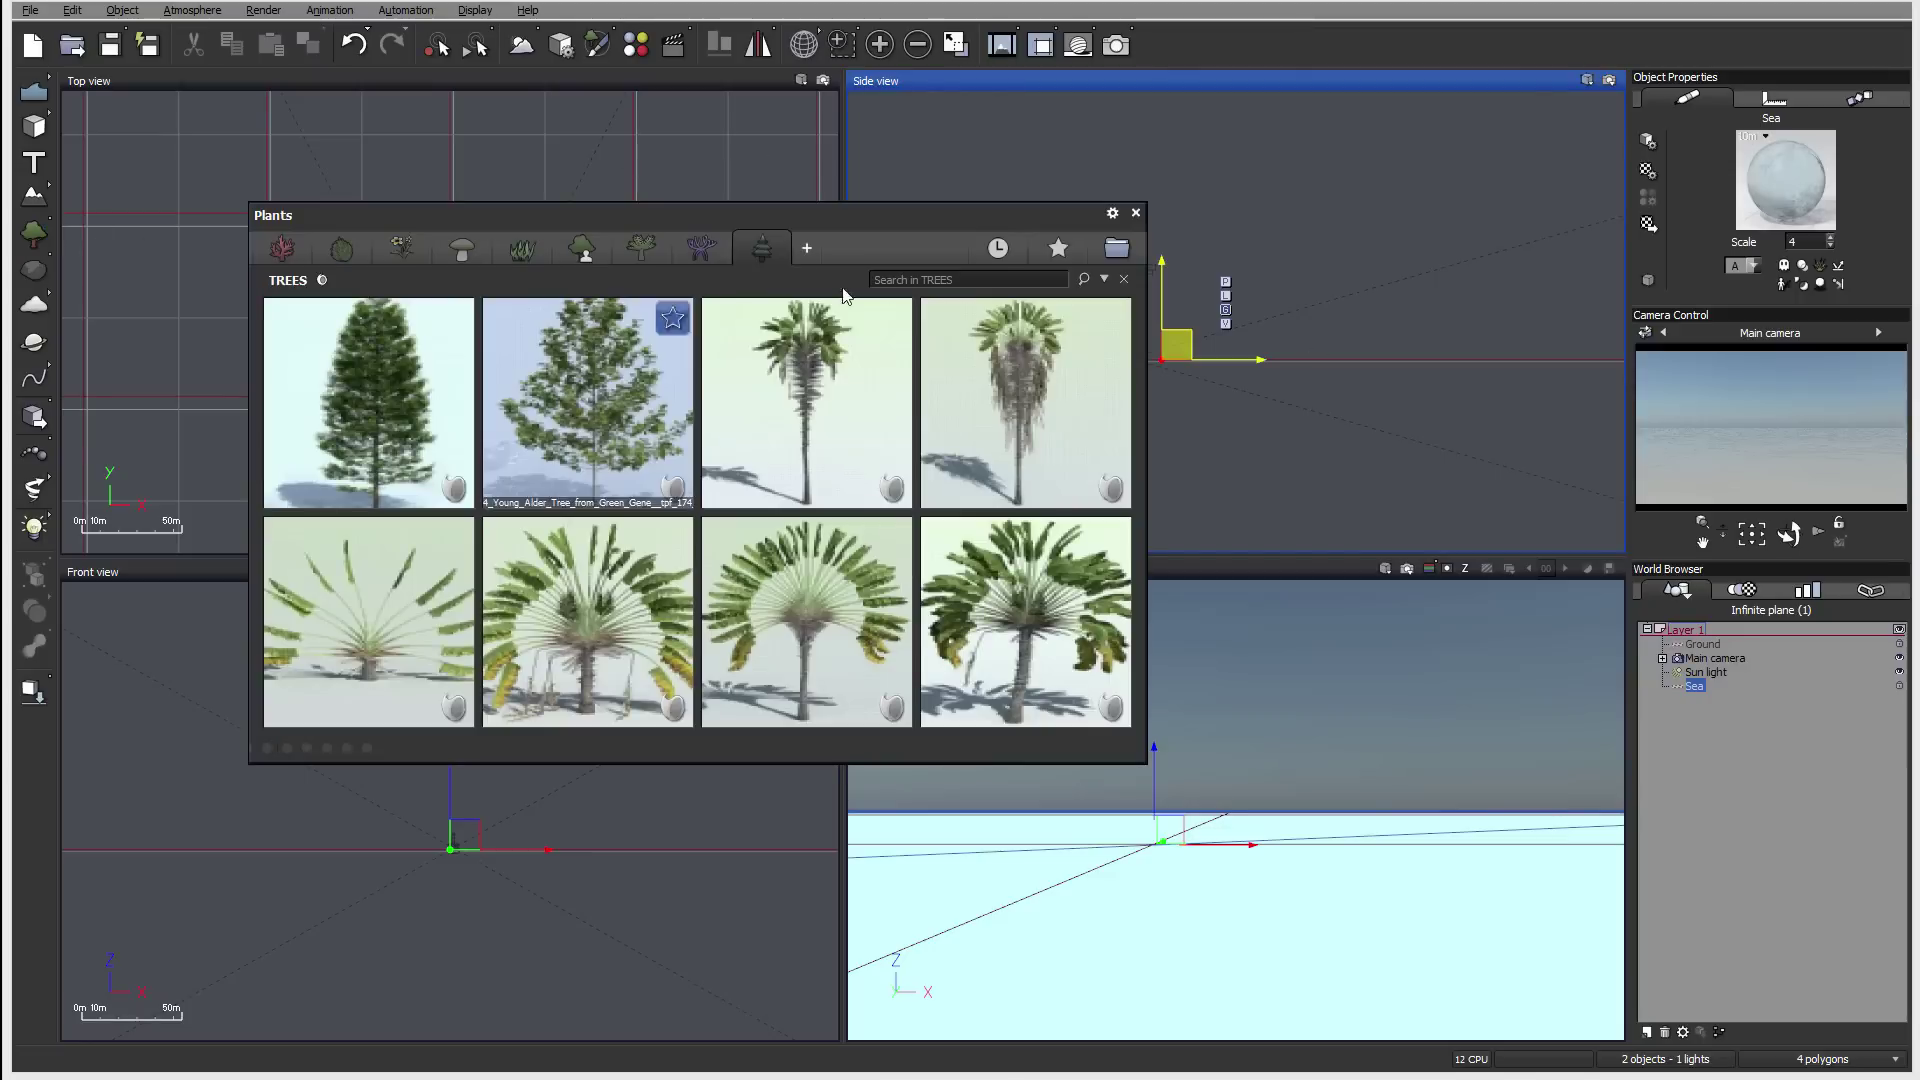
{"action": "left_click_drag", "start_coordinate": [455, 207], "coordinate": [509, 173]}
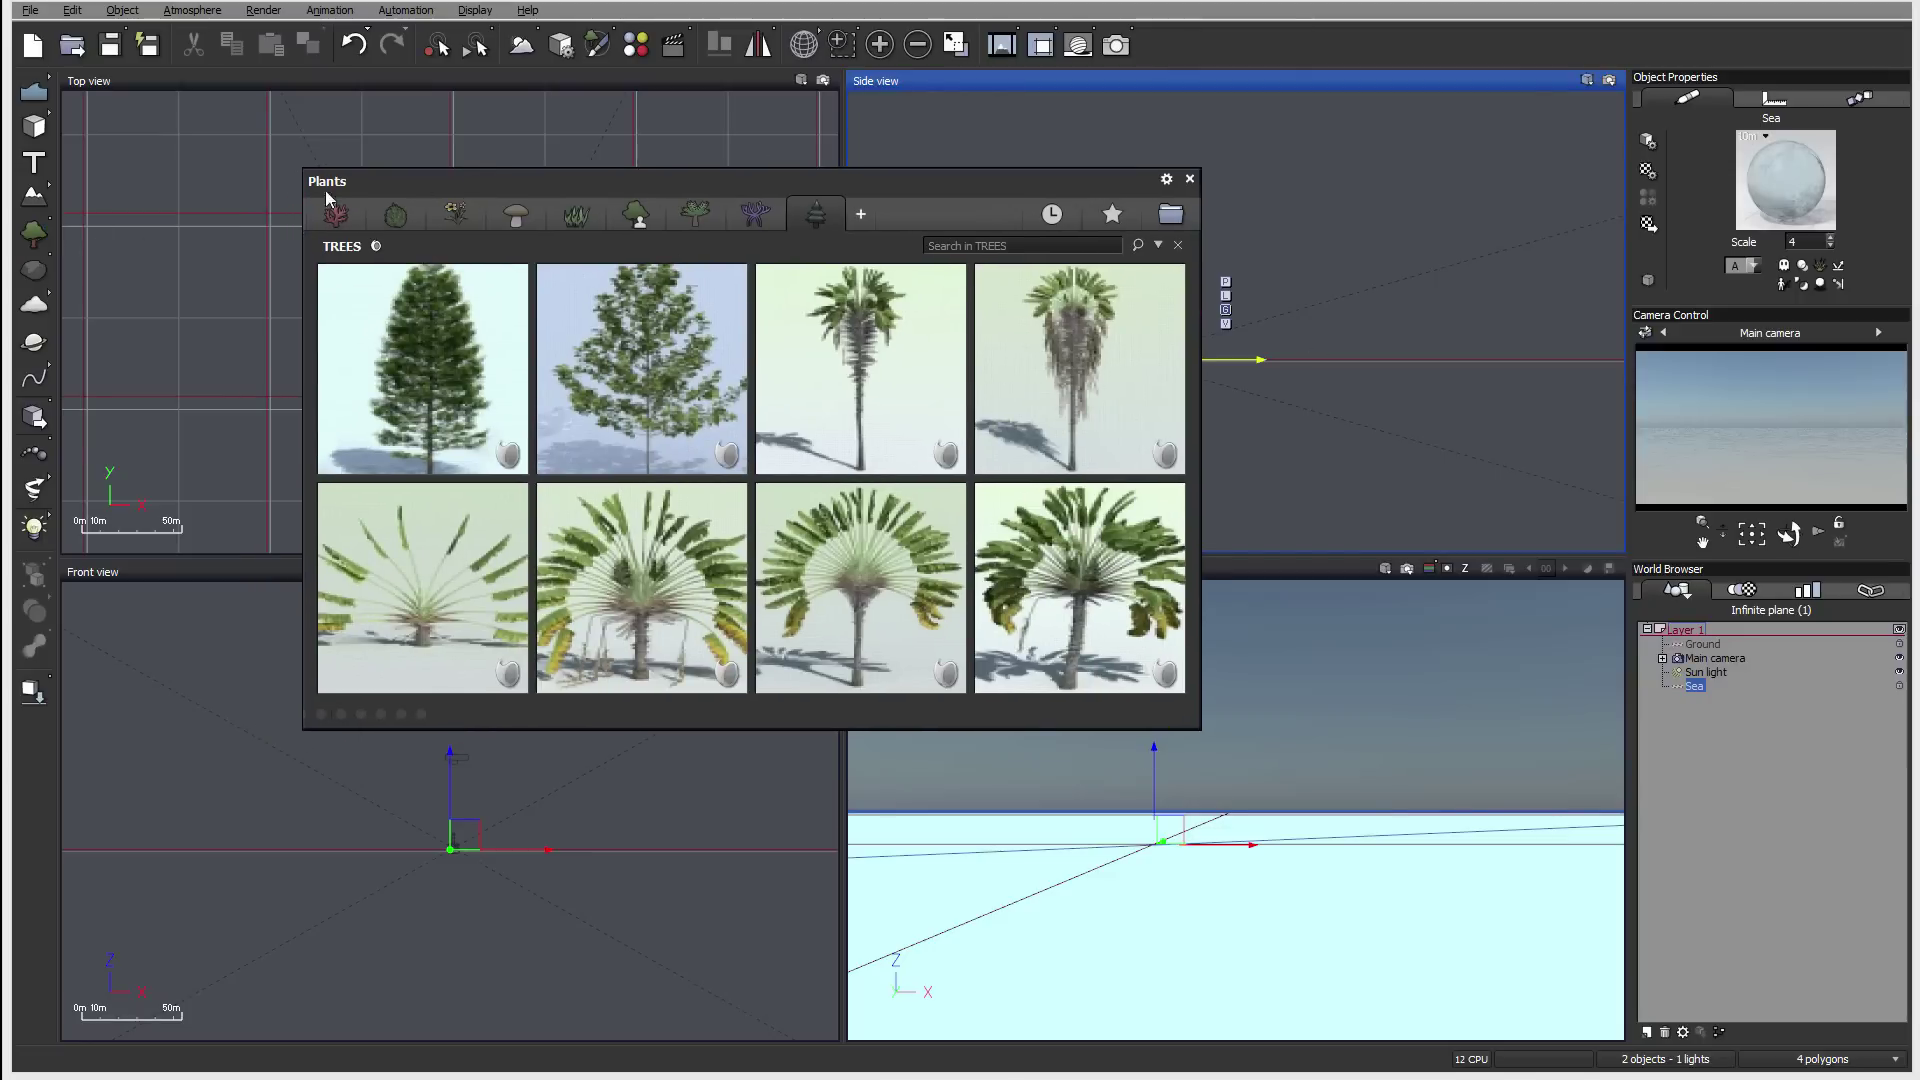
{"action": "mouse_move", "coordinate": [1160, 460]}
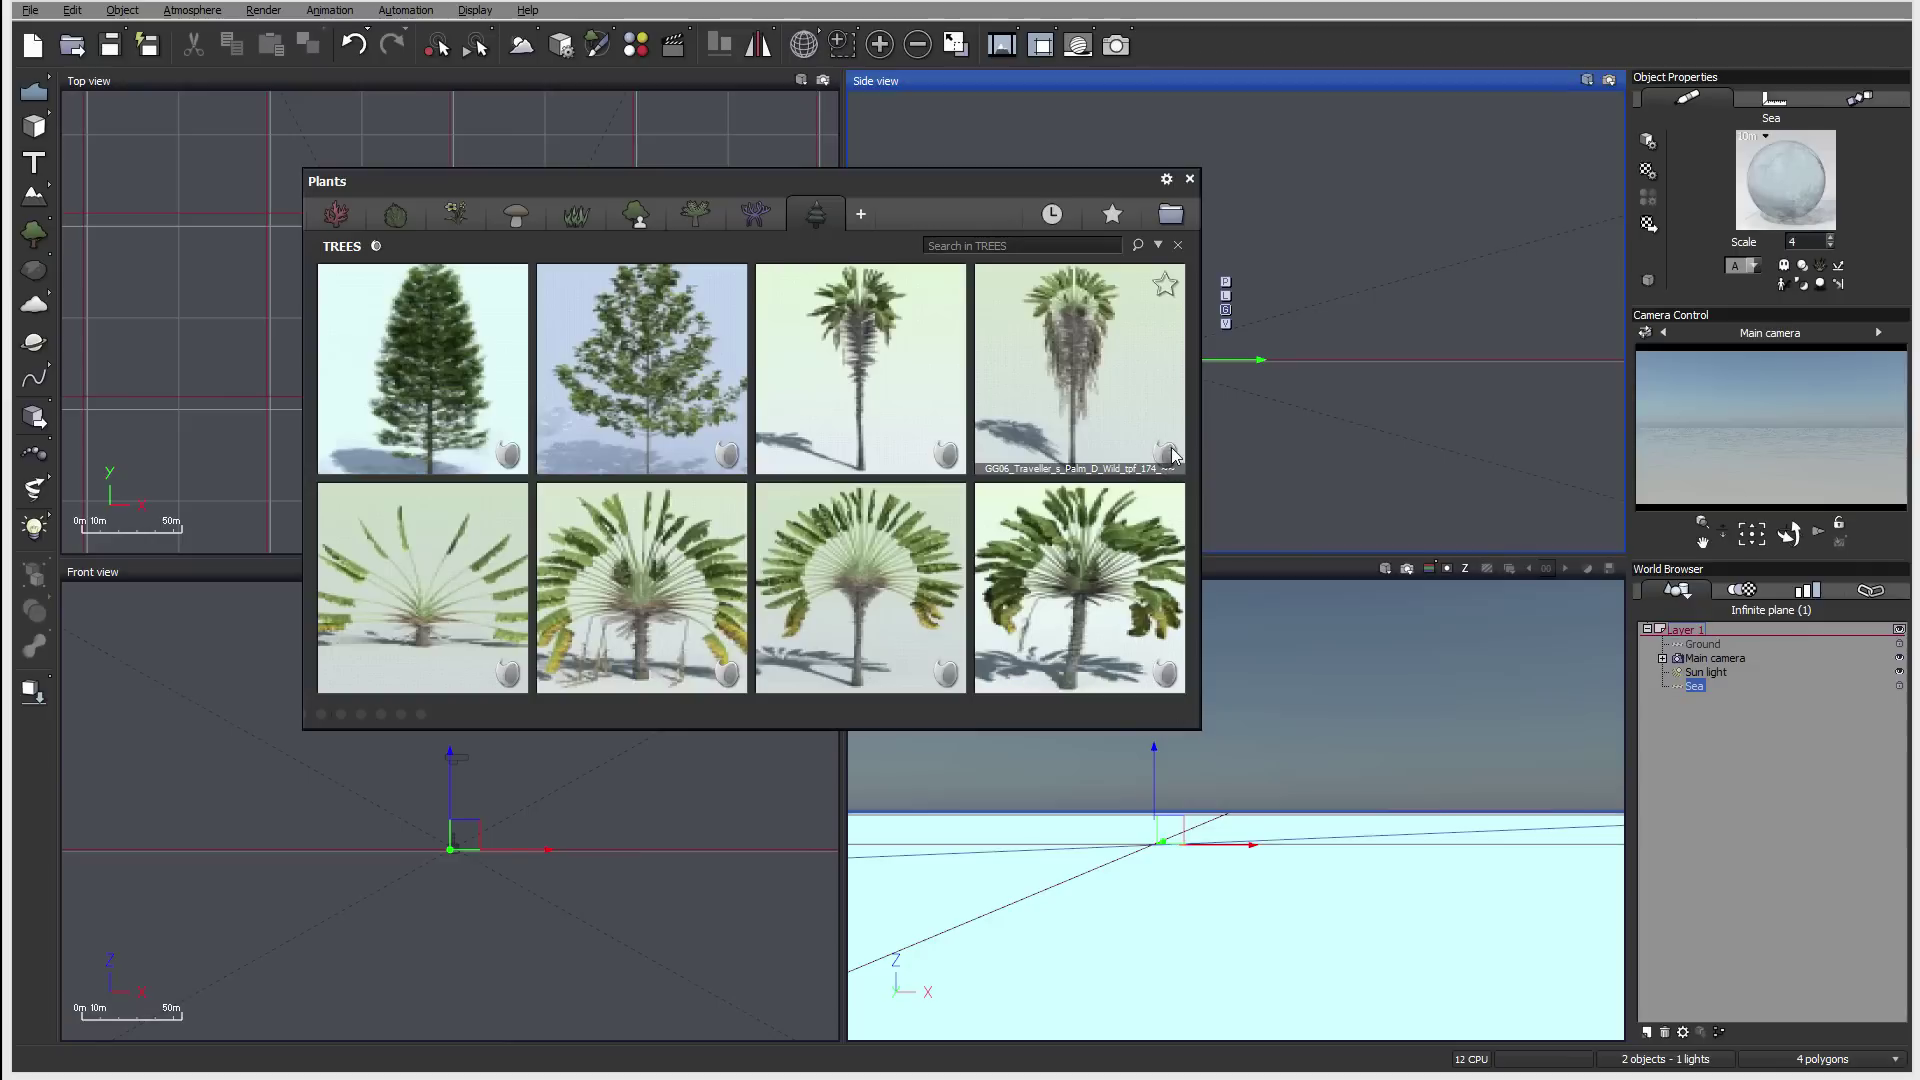
{"action": "mouse_move", "coordinate": [716, 449]}
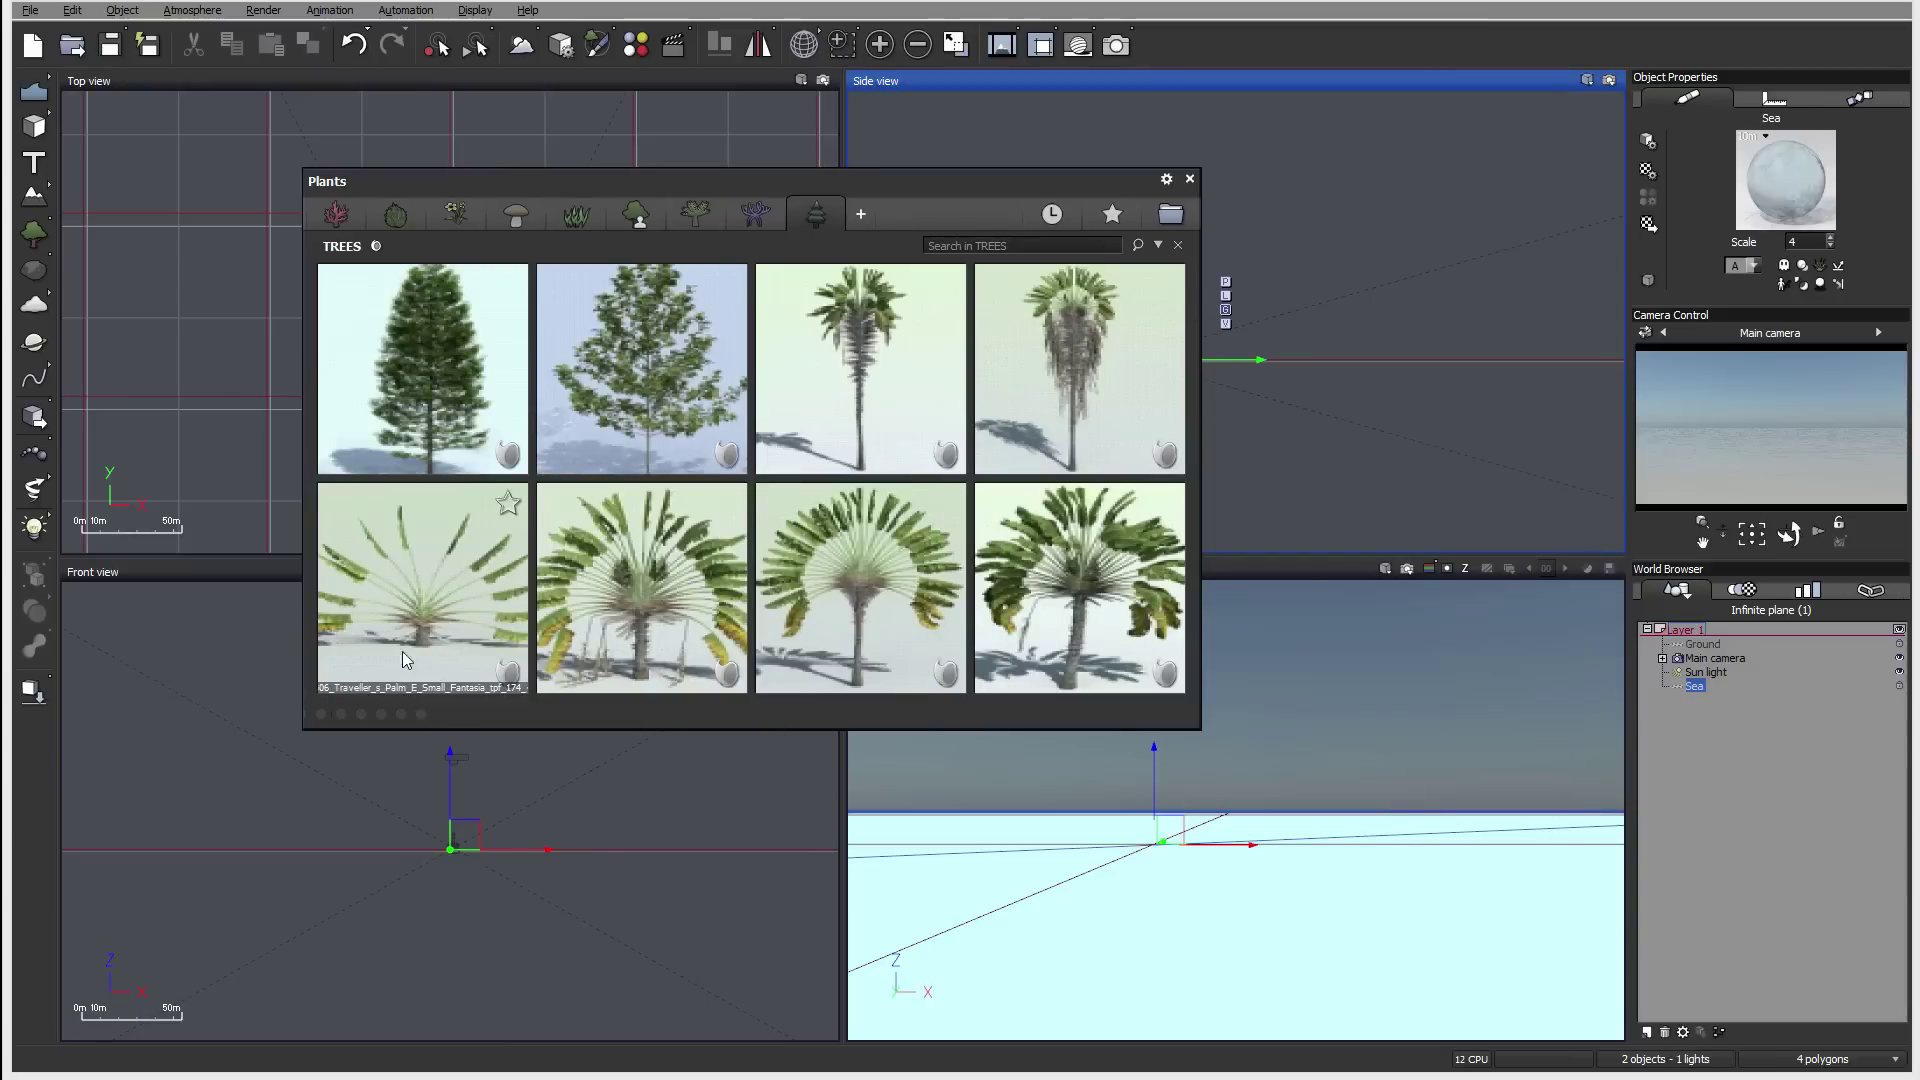
{"action": "left_click_drag", "start_coordinate": [1290, 780], "coordinate": [1535, 897]}
{"action": "left_click", "coordinate": [325, 714]}
Shrink the TREES thumbnails step by step until the whole collection fits
{"action": "left_click", "coordinate": [344, 843]}
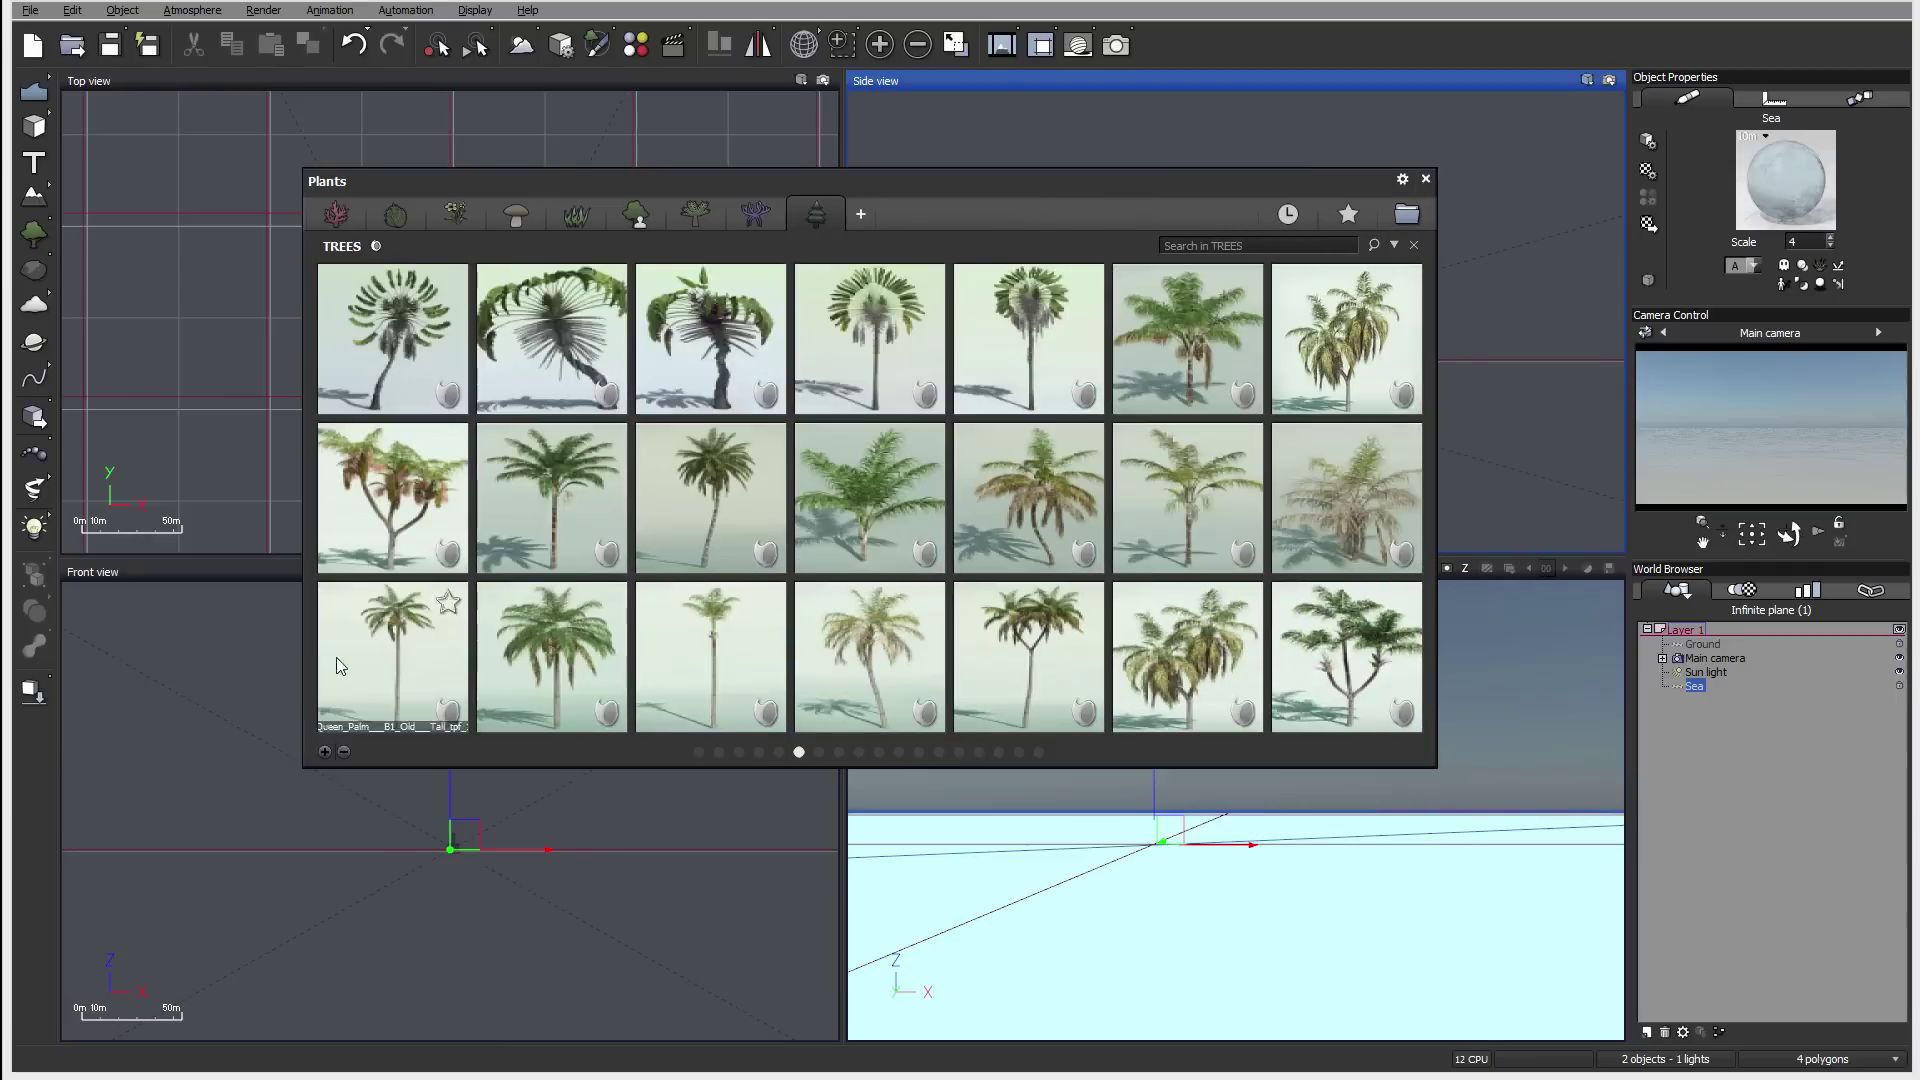
{"action": "left_click", "coordinate": [344, 750]}
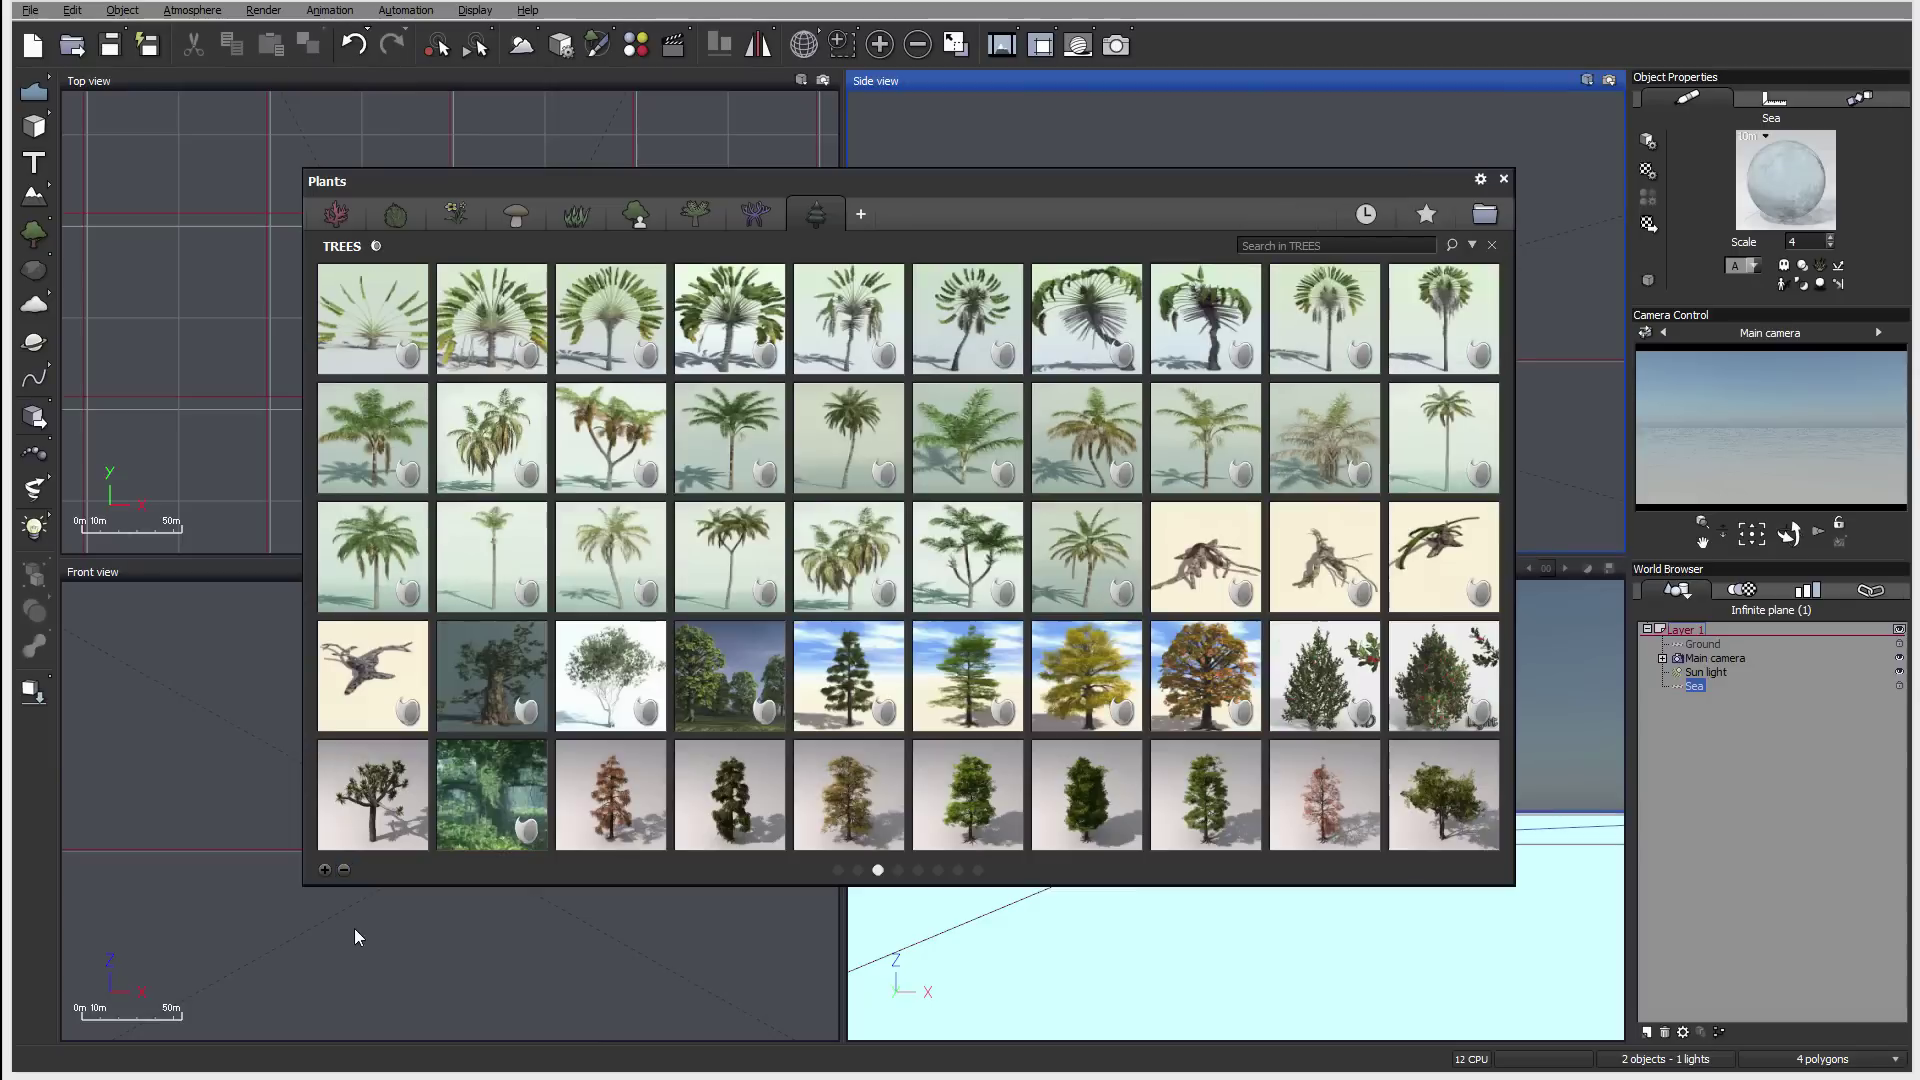
{"action": "left_click", "coordinate": [343, 871]}
{"action": "left_click", "coordinate": [344, 870]}
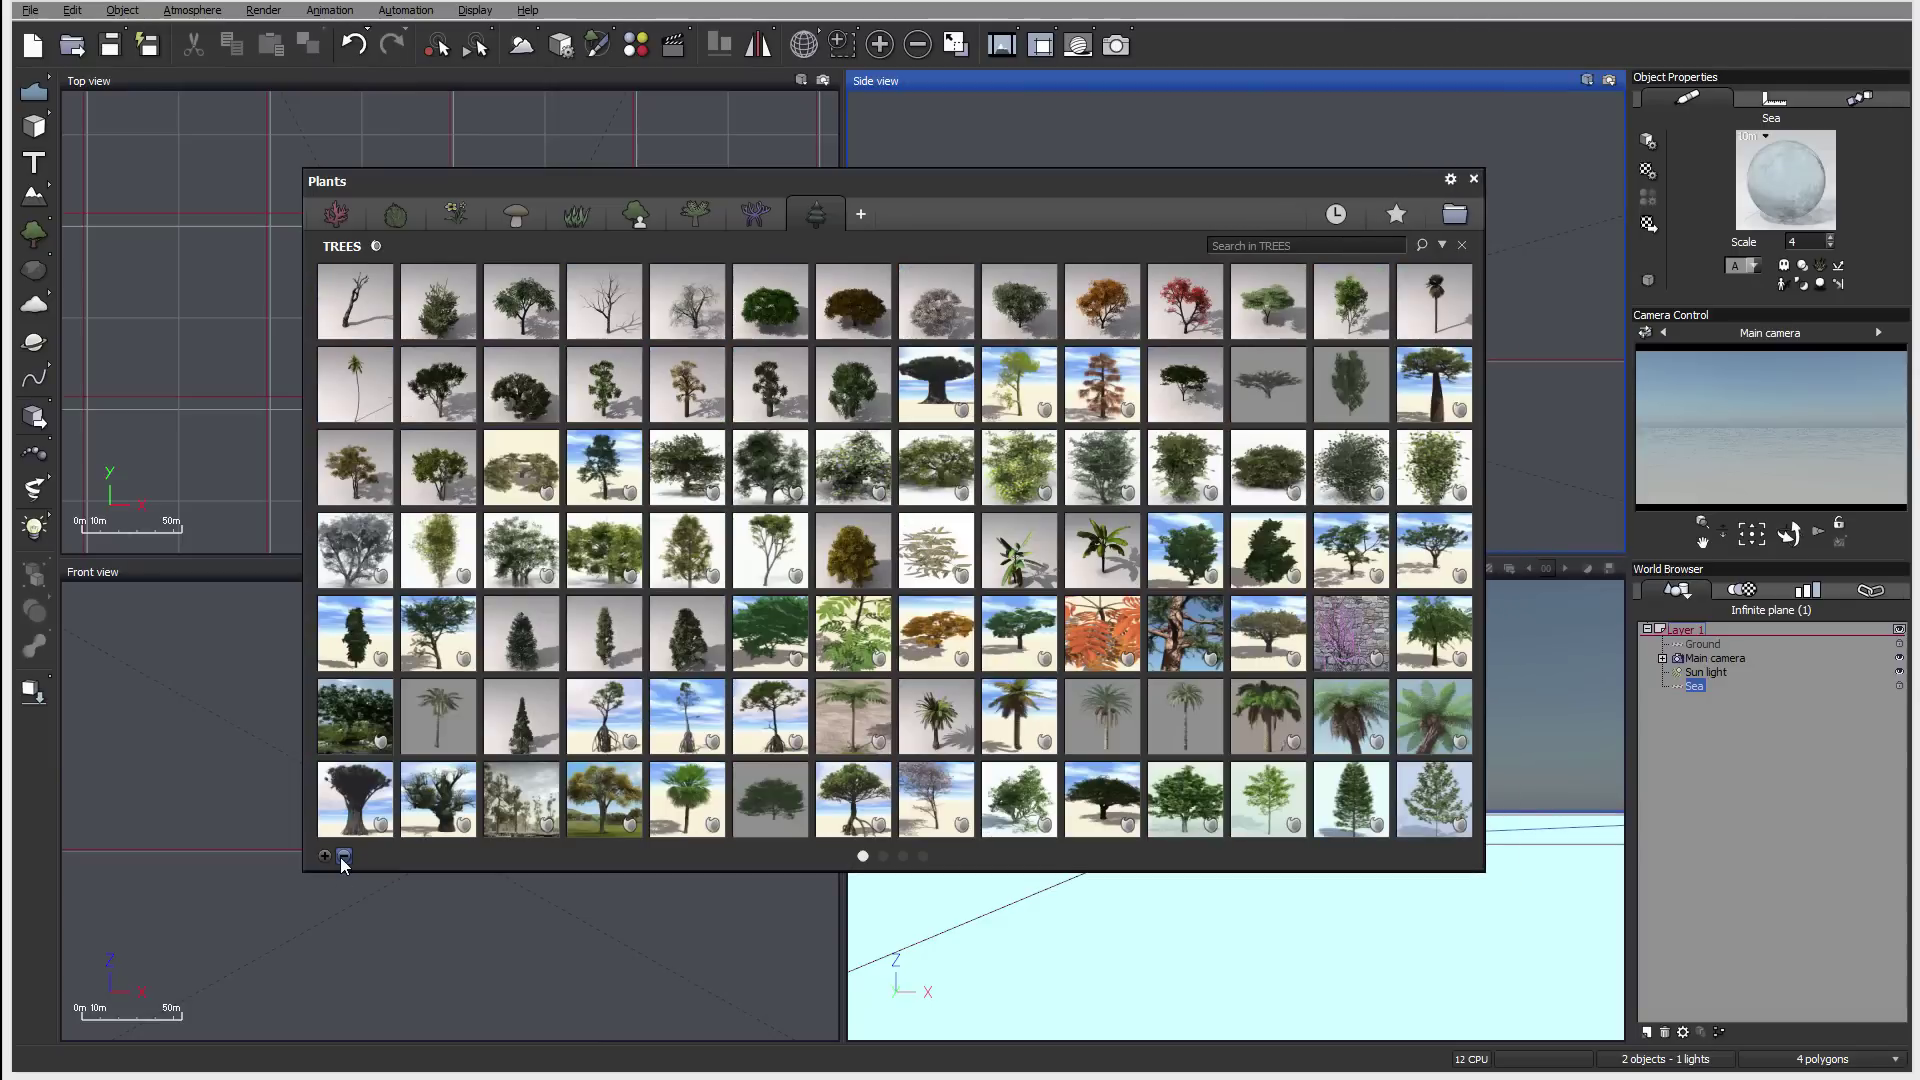
{"action": "left_click", "coordinate": [342, 856]}
{"action": "left_click", "coordinate": [342, 856]}
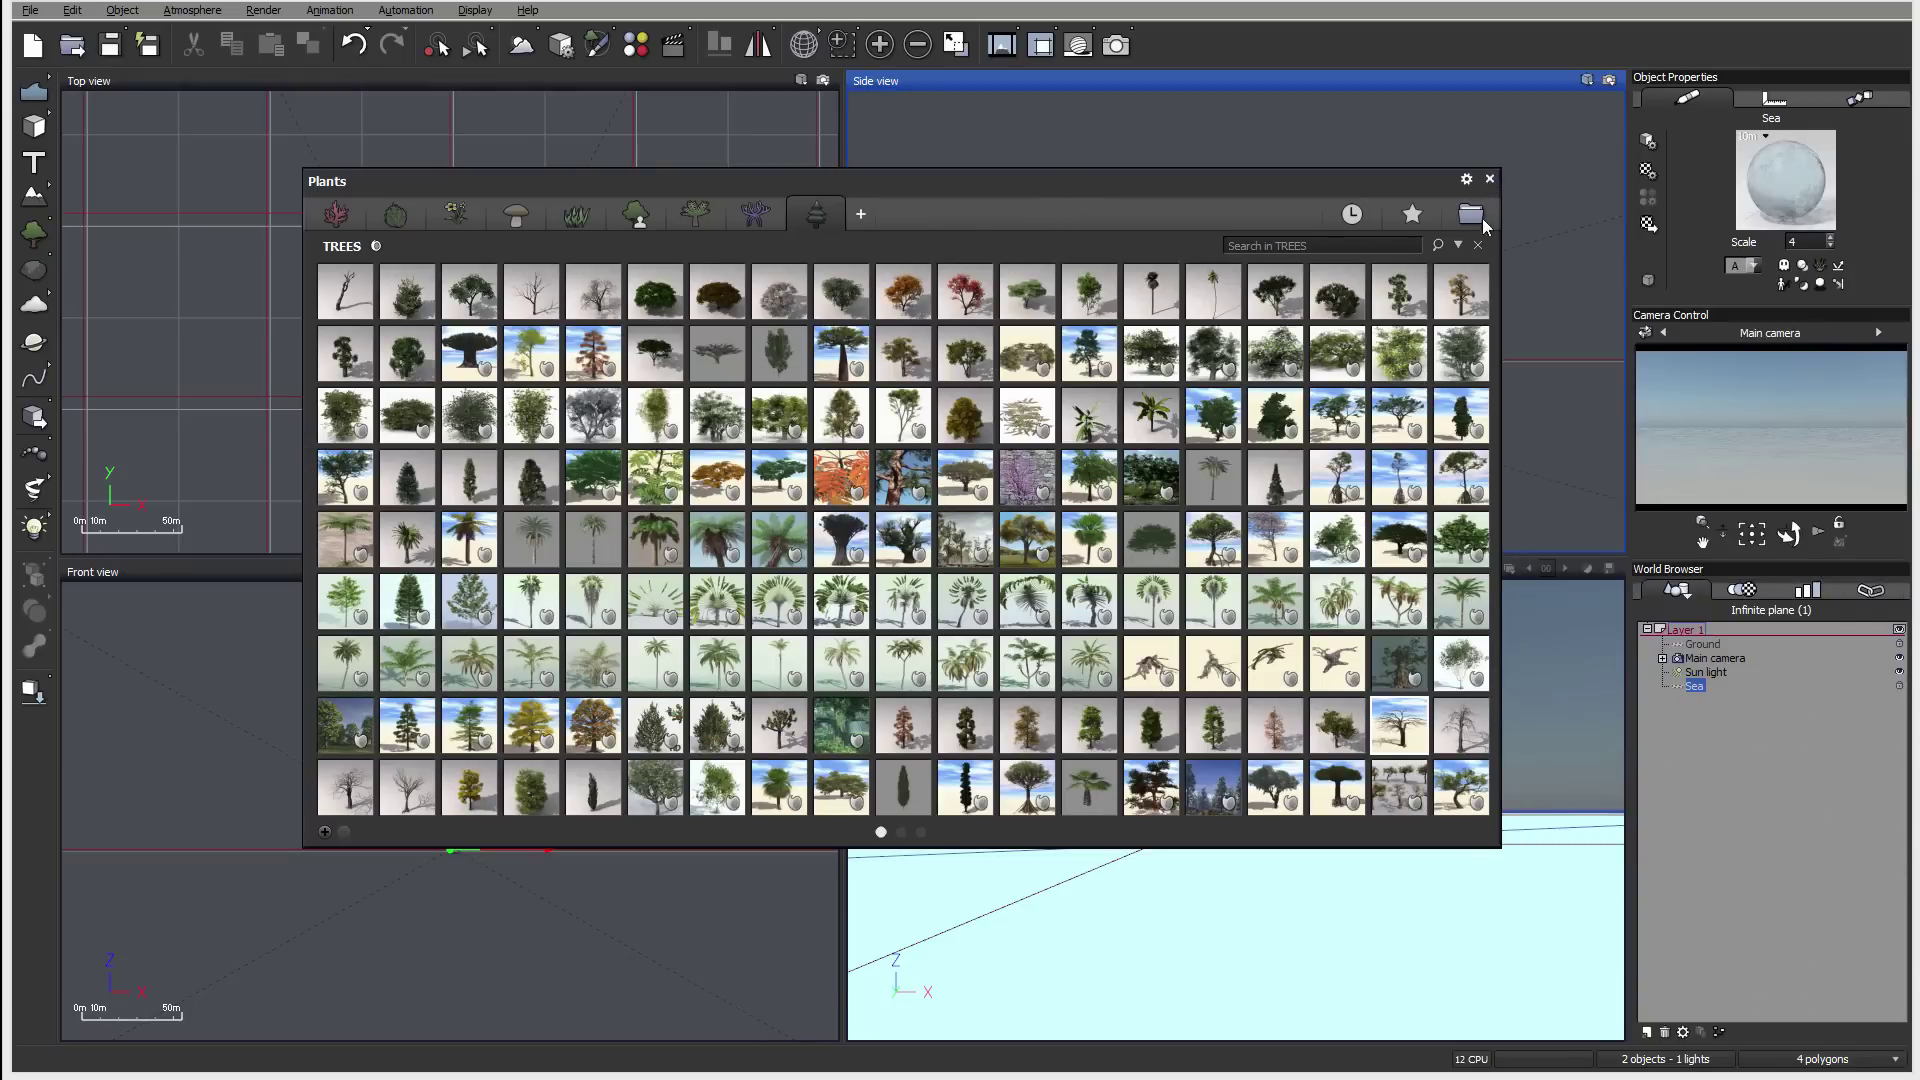
Open and close Browser Search Options, then move the browser down and right
{"action": "left_click", "coordinate": [1458, 245]}
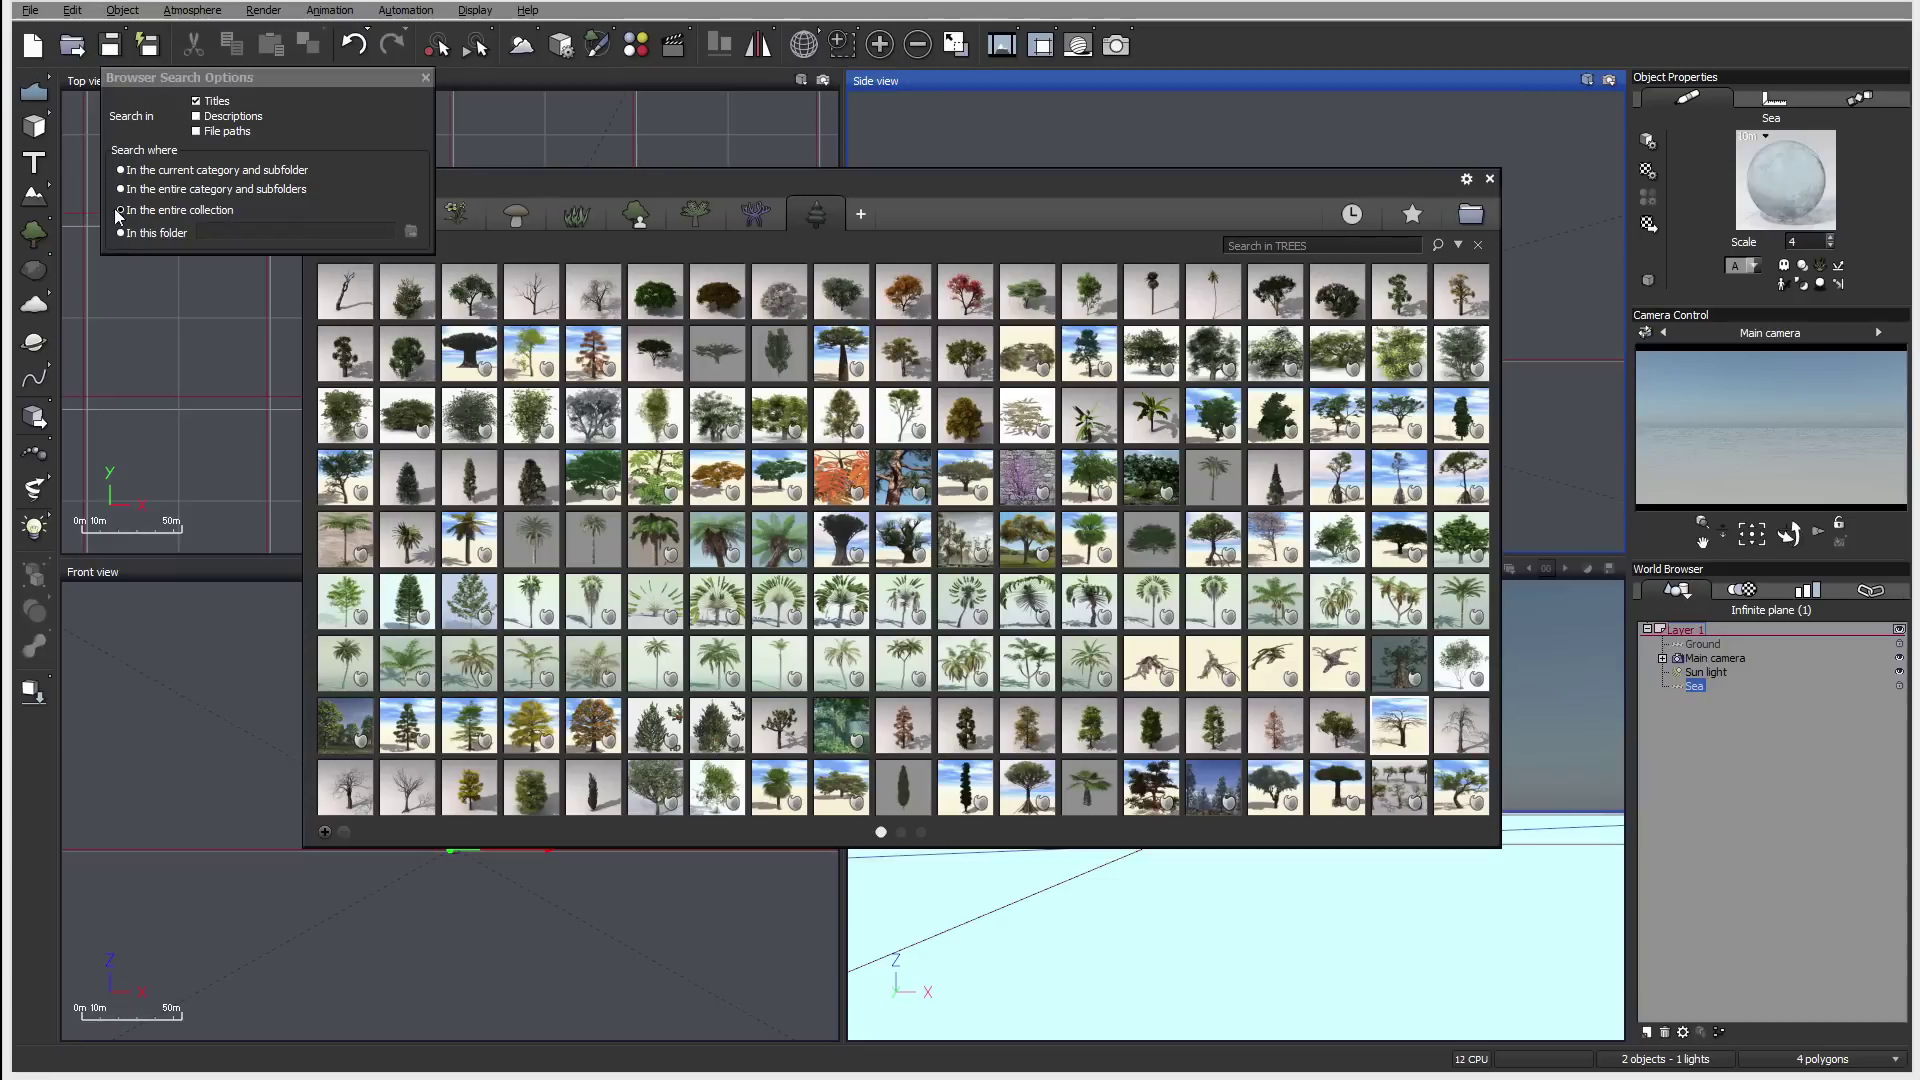
{"action": "left_click", "coordinate": [426, 77]}
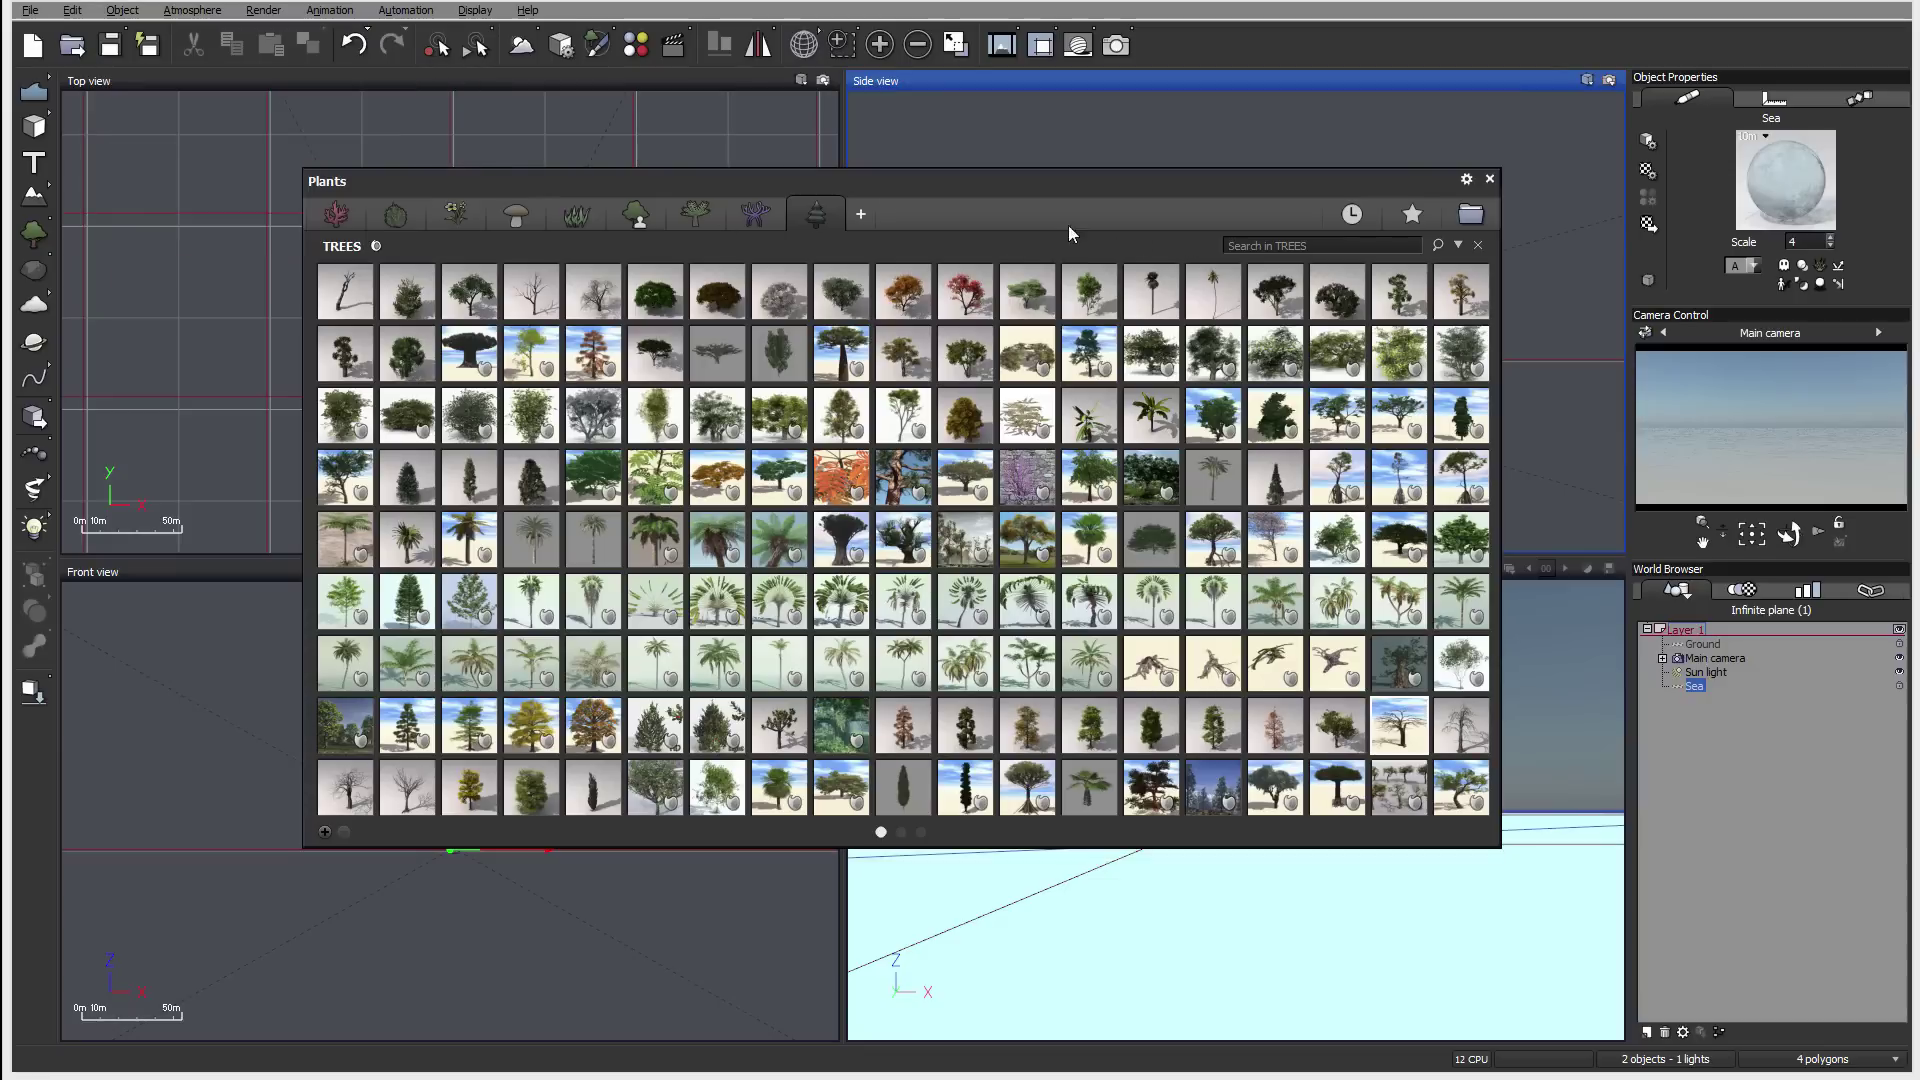
{"action": "left_click_drag", "start_coordinate": [1420, 181], "coordinate": [1523, 224]}
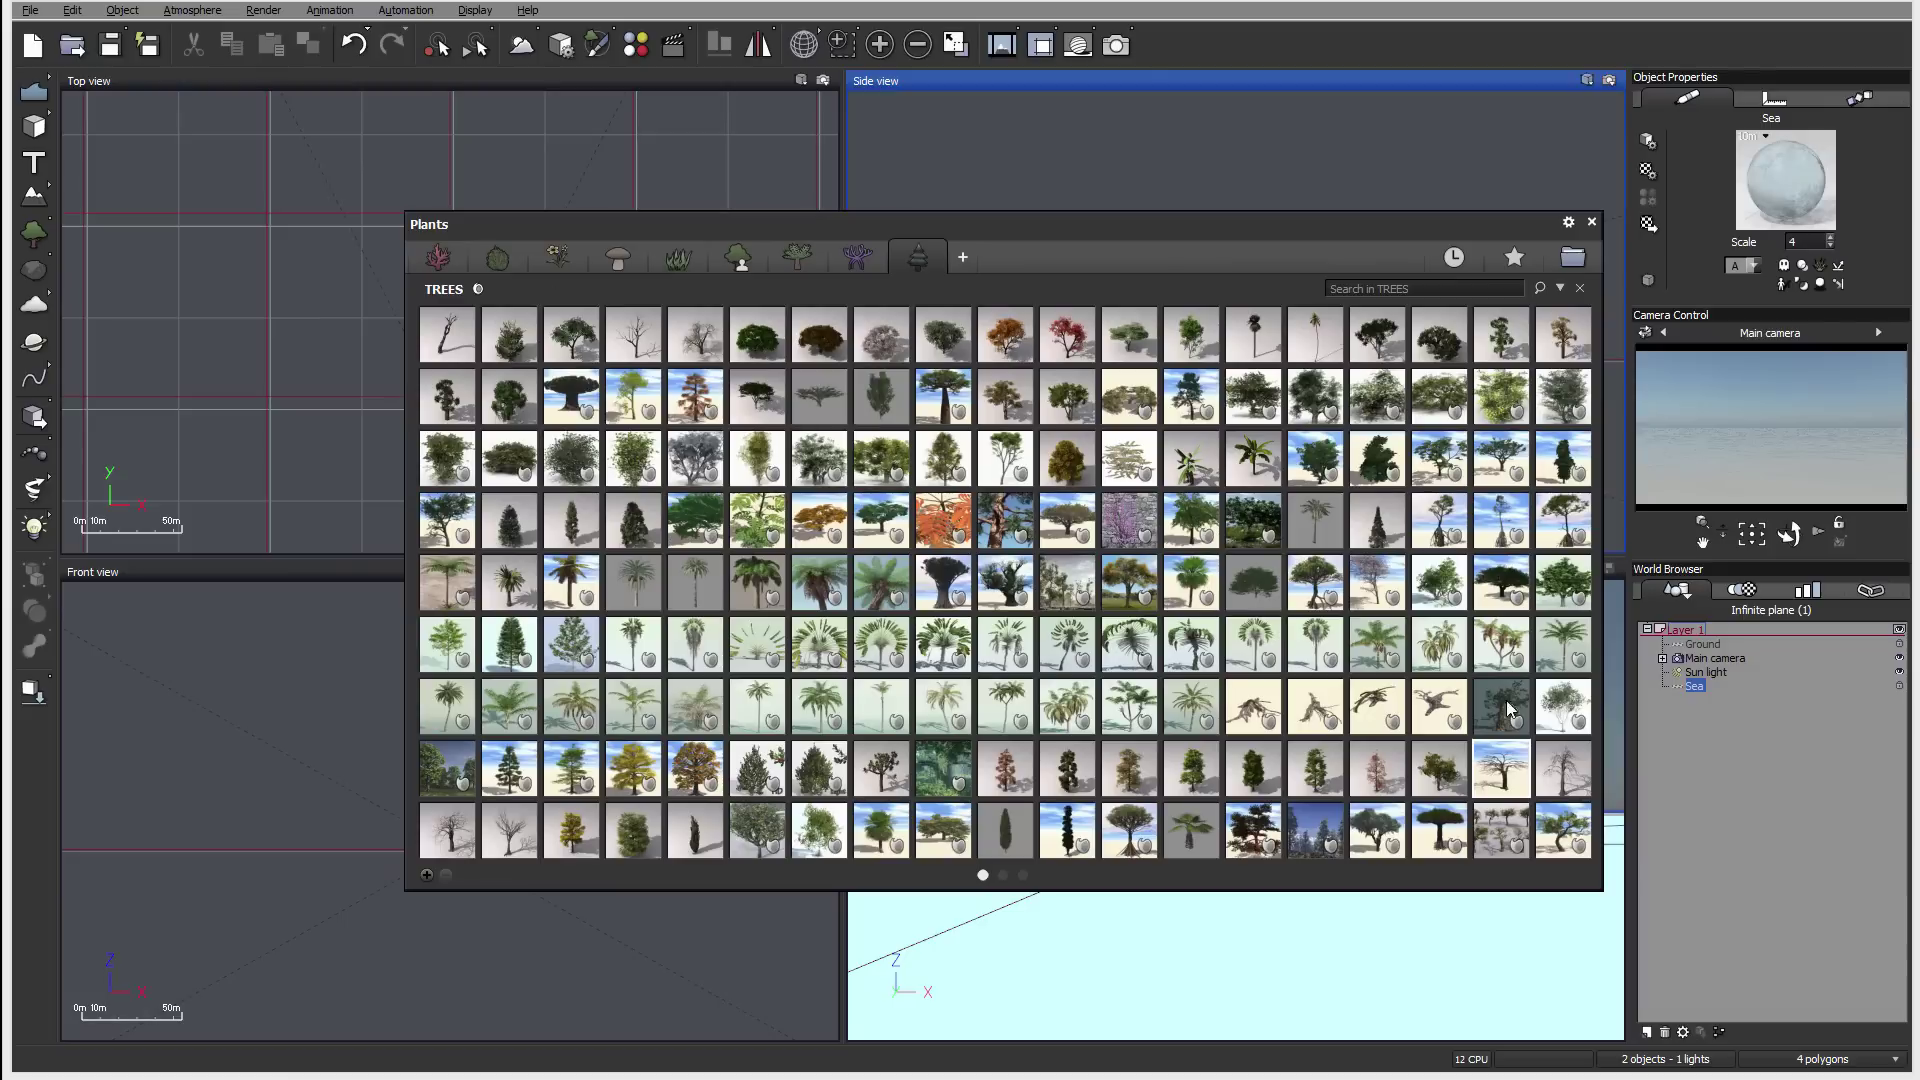
Toggle between optional, full and popular TREES thumbnails, then view SCI-FI and return to TREES
{"action": "left_click", "coordinate": [477, 292]}
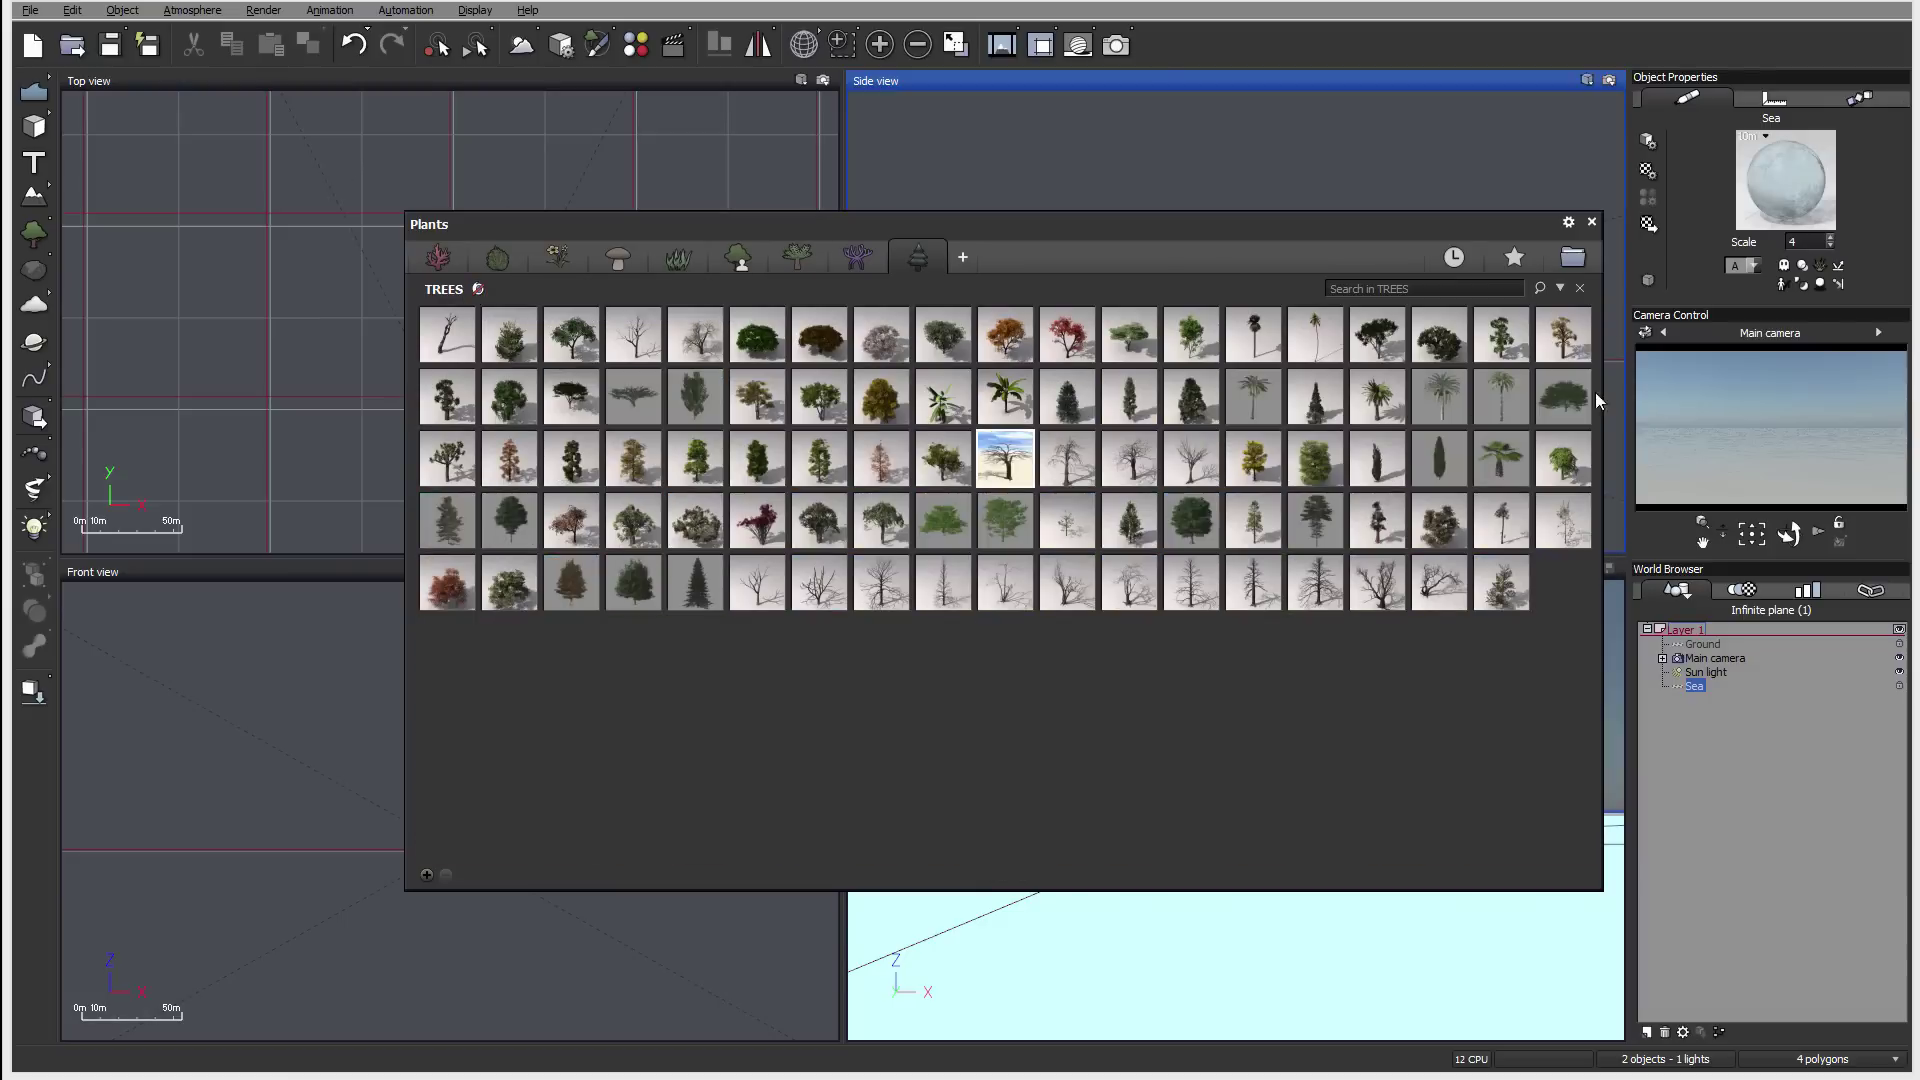
{"action": "mouse_move", "coordinate": [510, 318]}
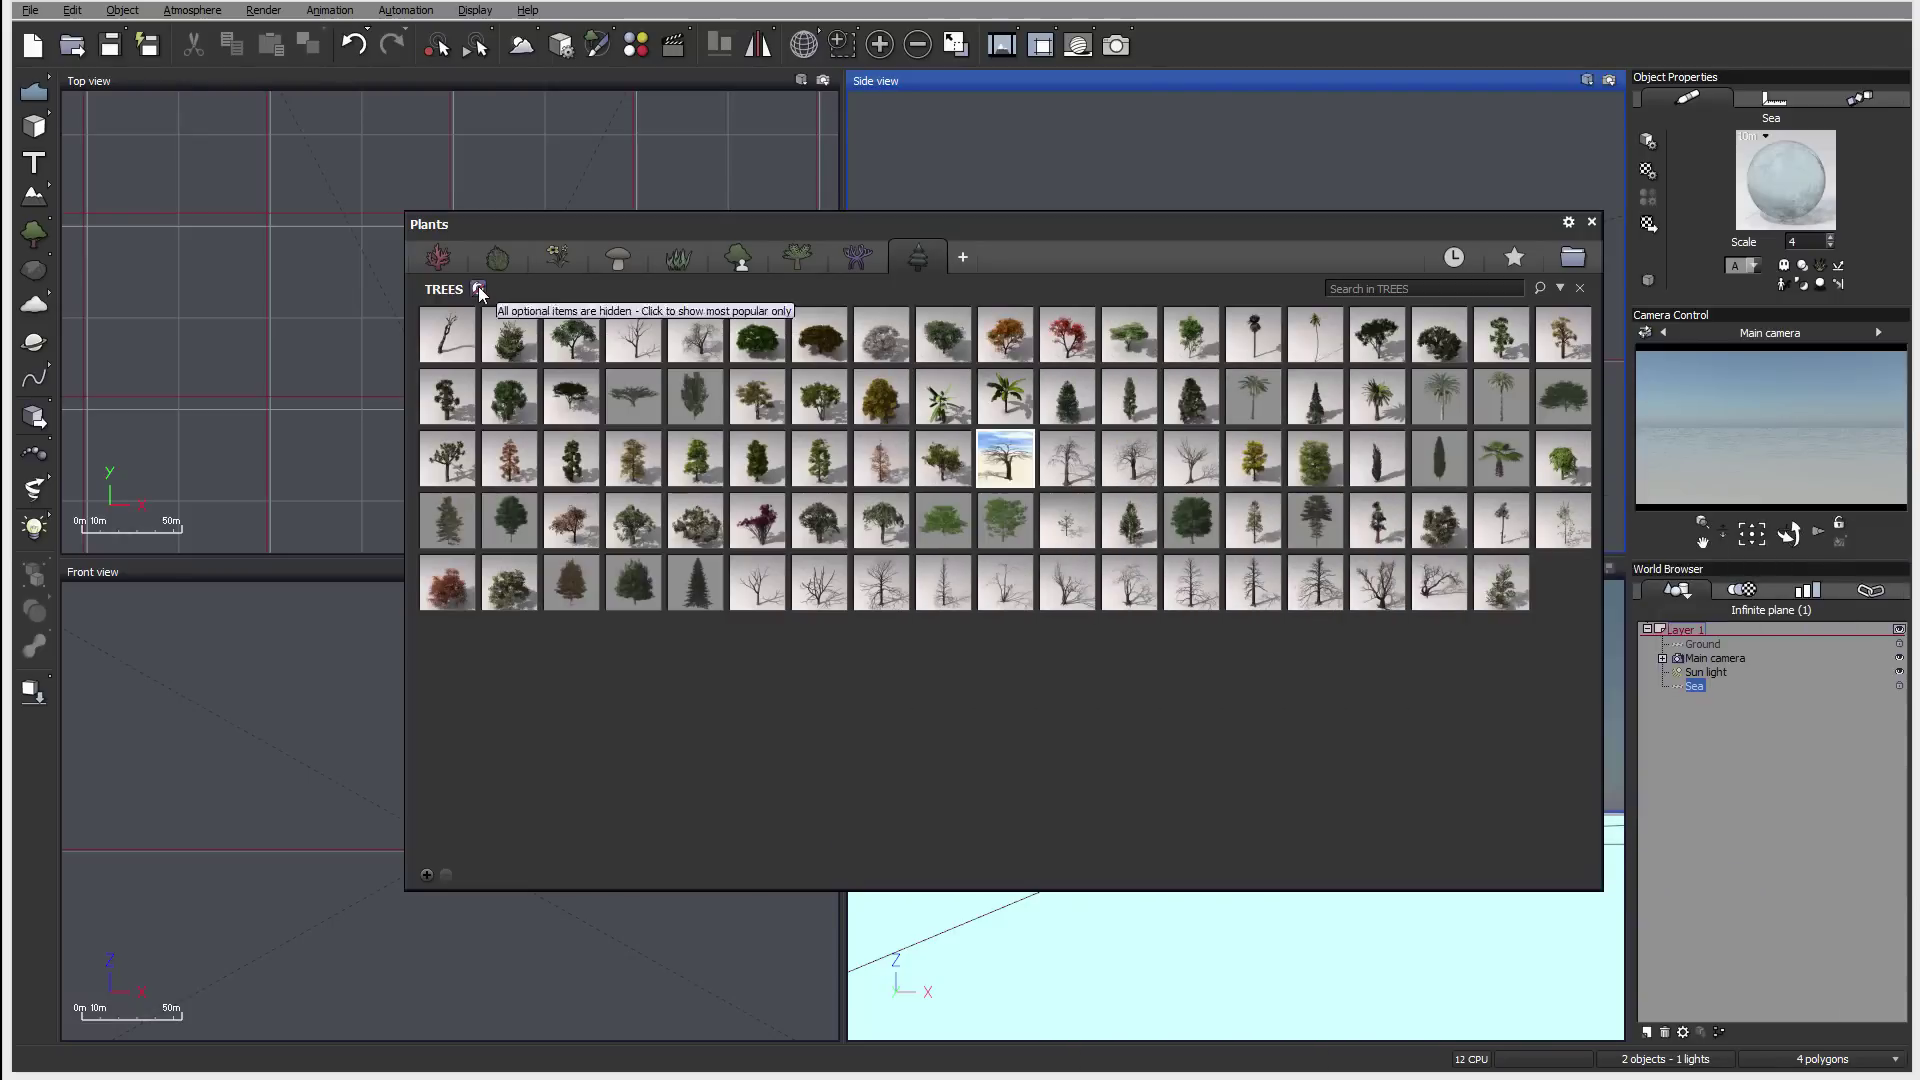
{"action": "left_click", "coordinate": [476, 289]}
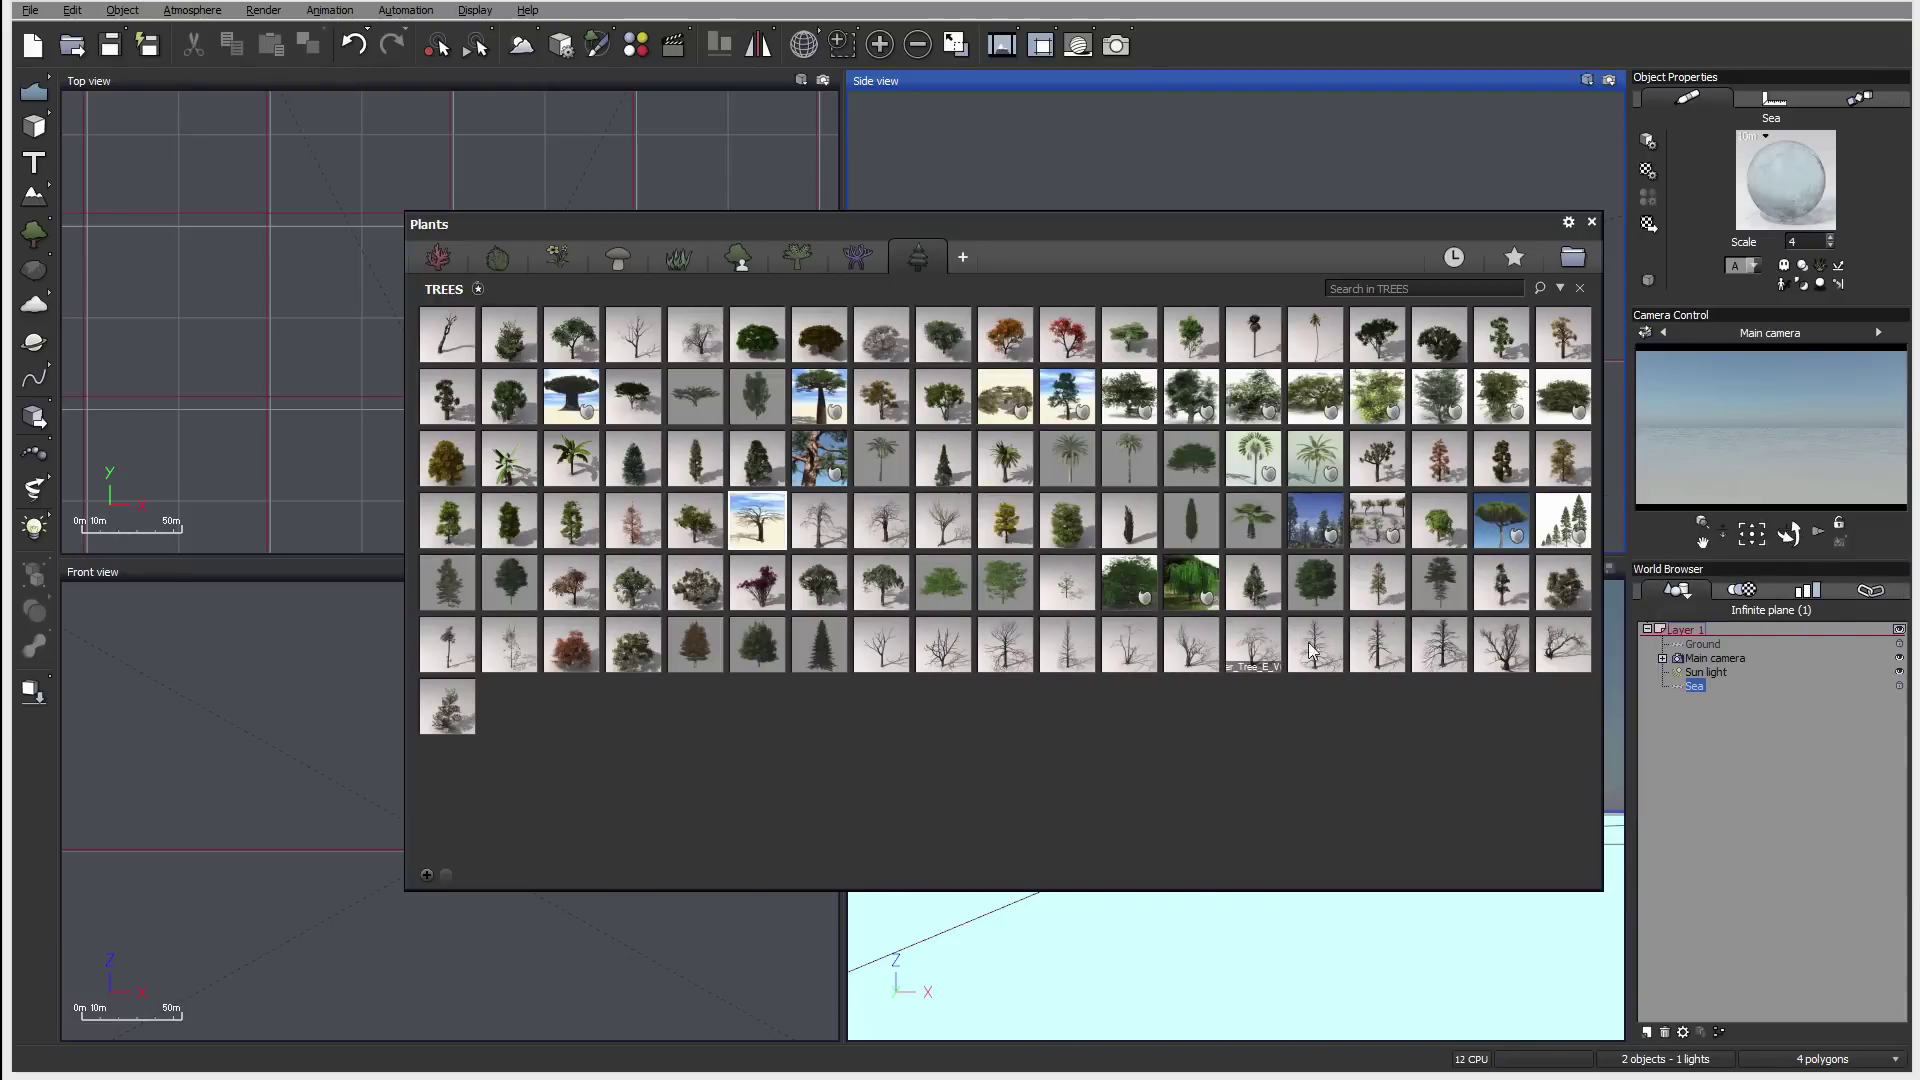
{"action": "left_click", "coordinate": [478, 289]}
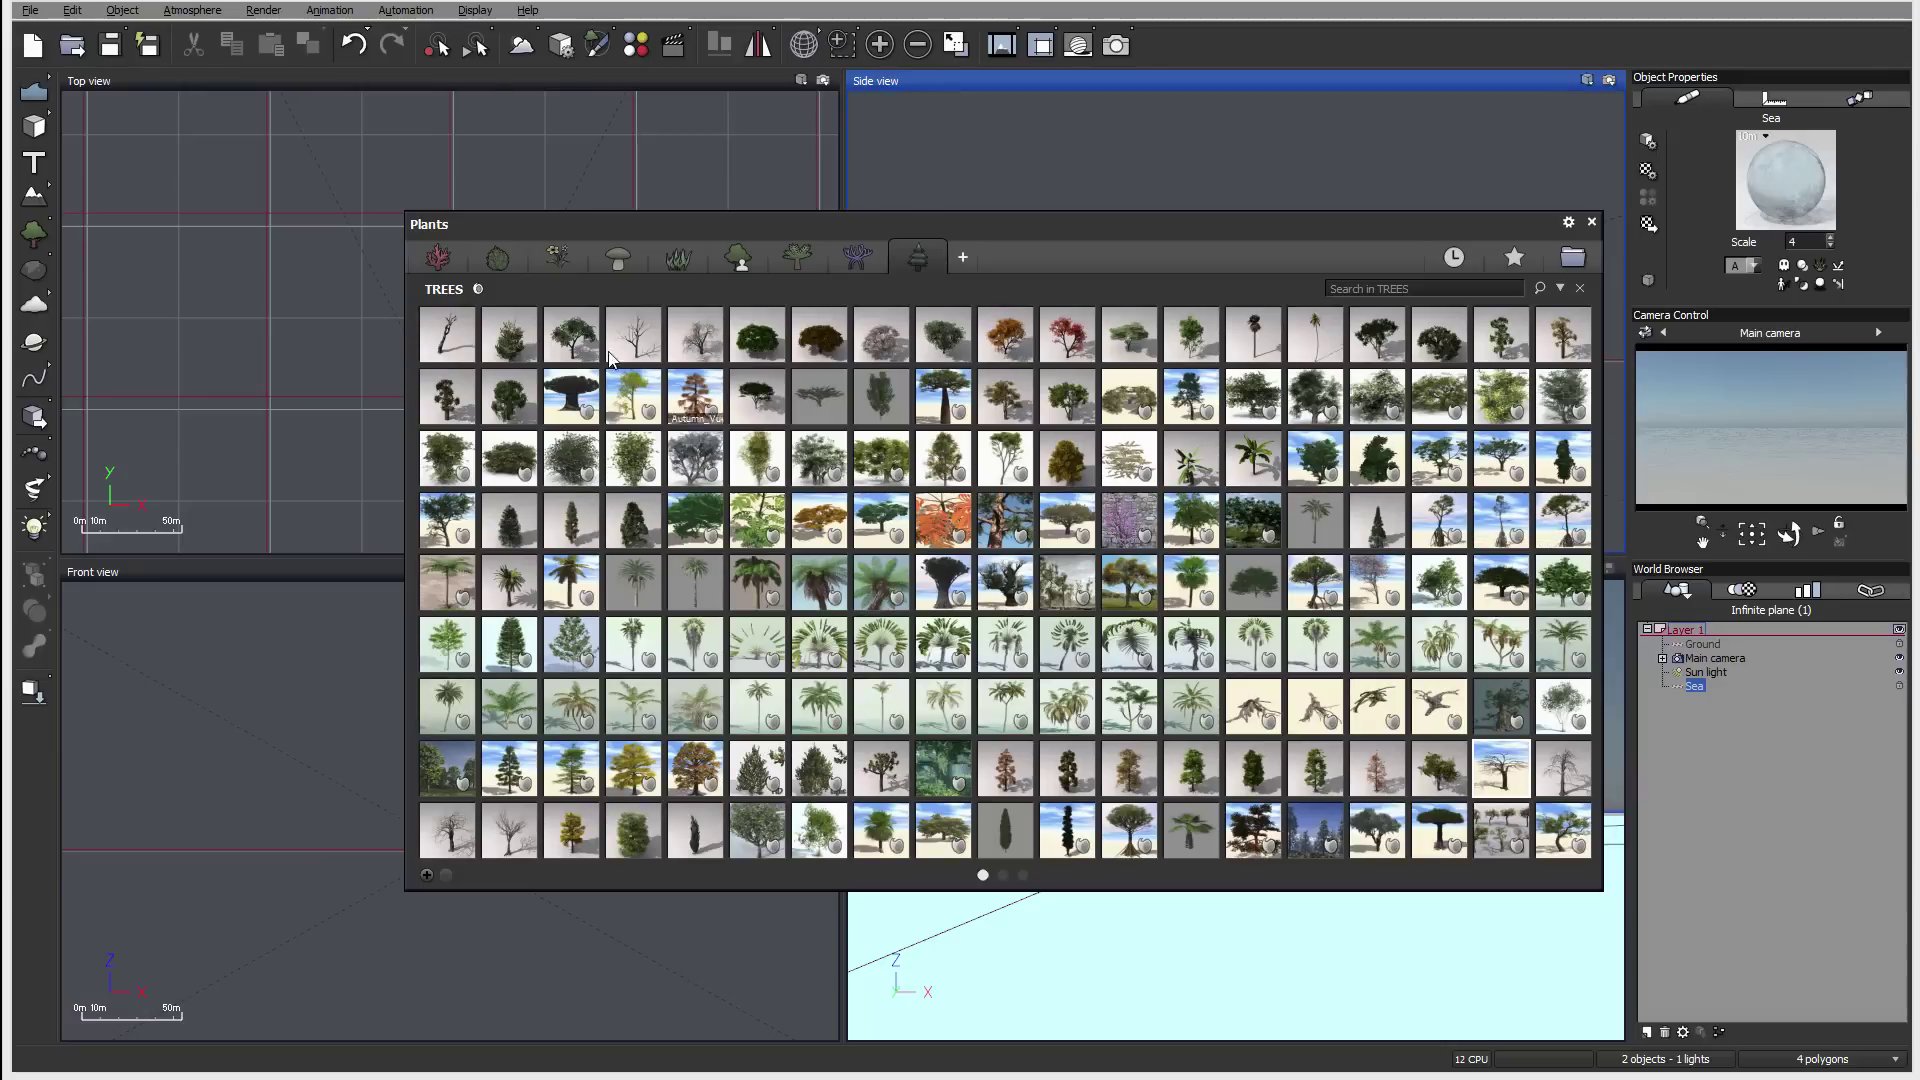
{"action": "left_click", "coordinate": [478, 289]}
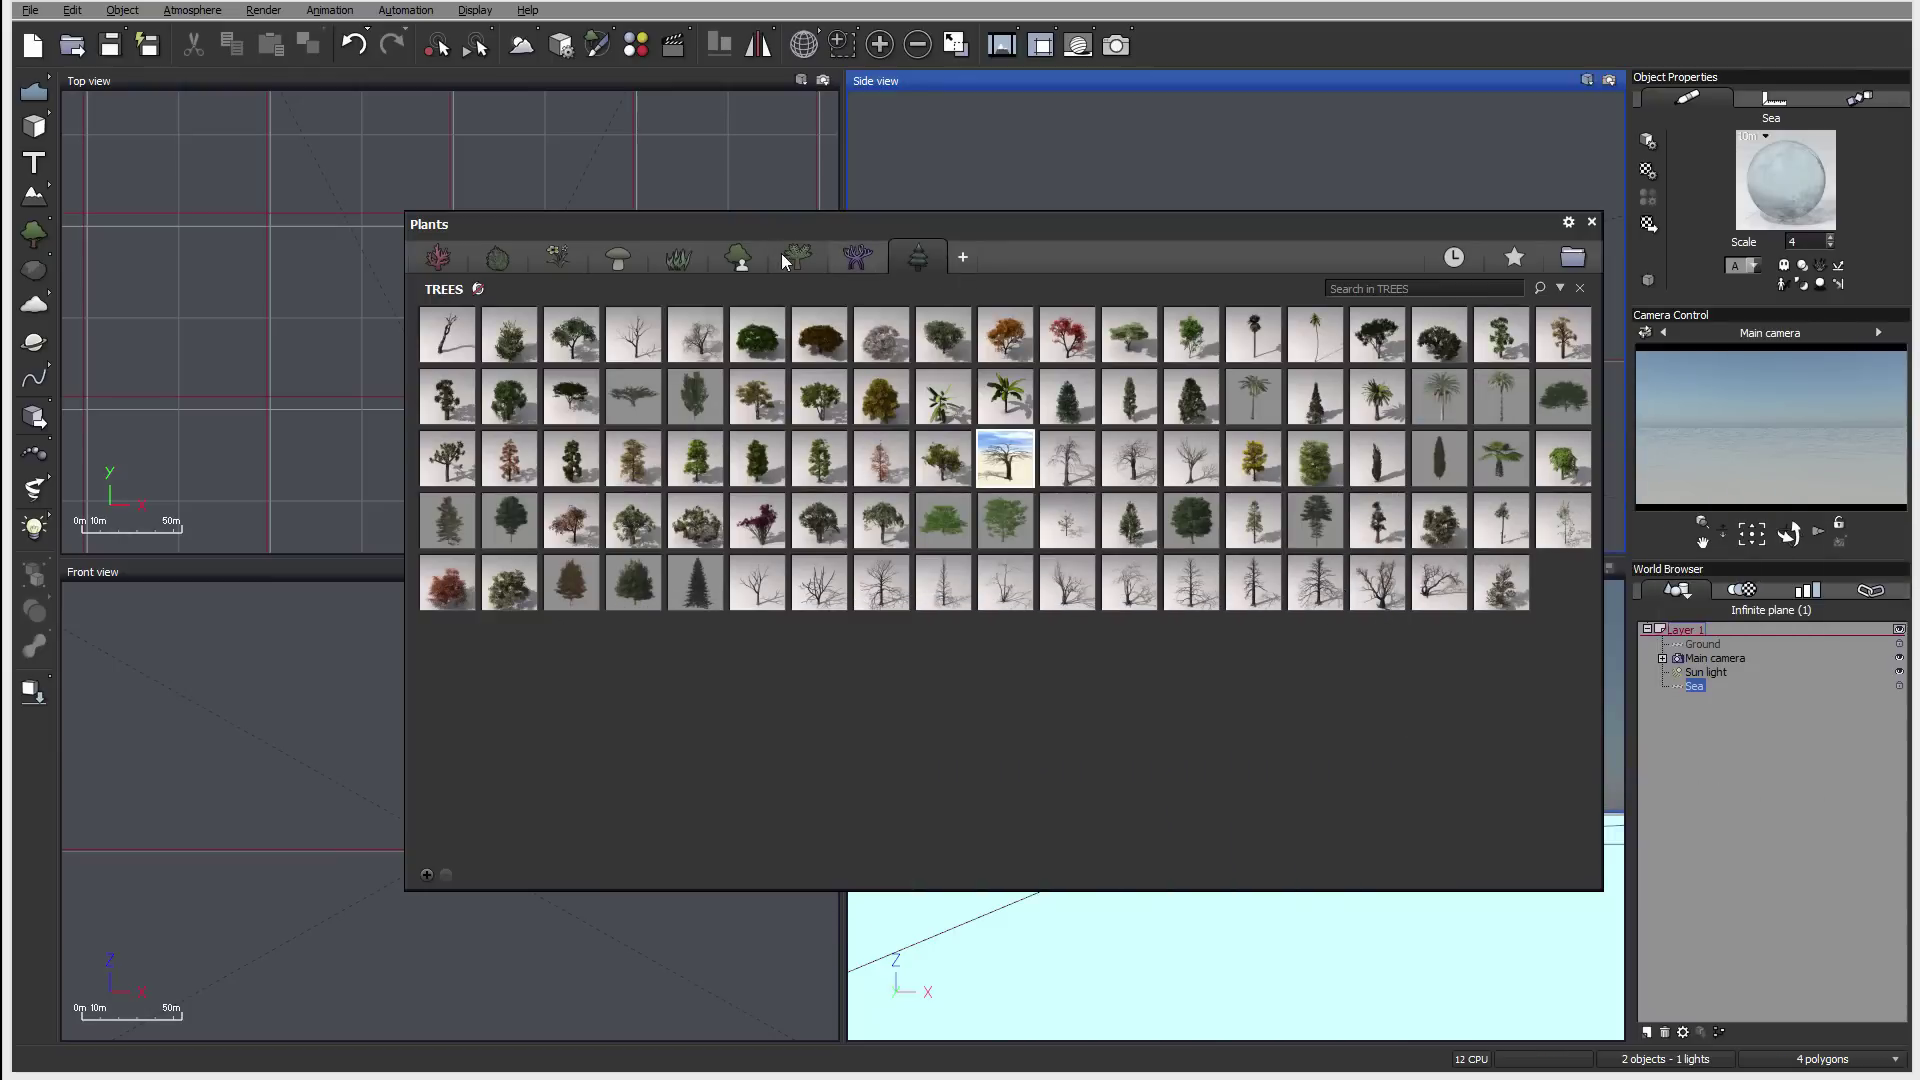
{"action": "left_click", "coordinate": [857, 257]}
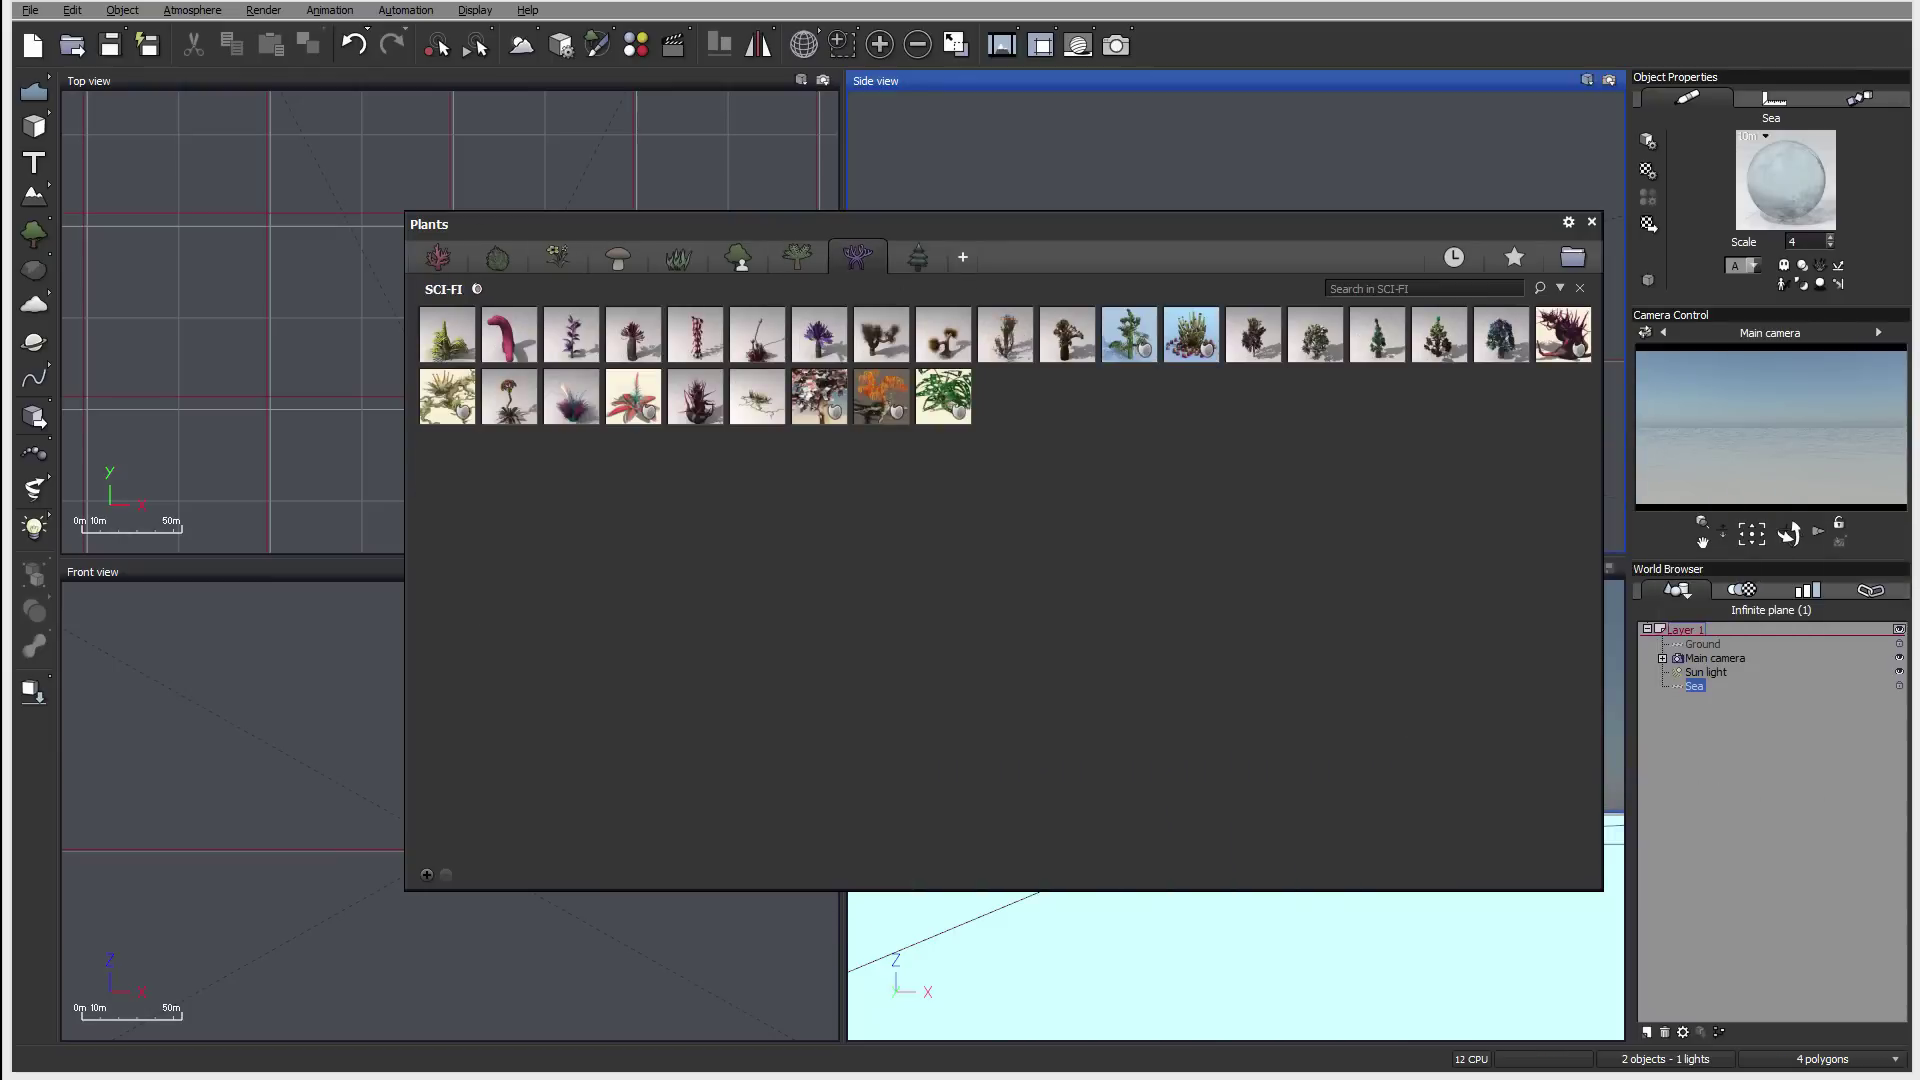
{"action": "left_click", "coordinate": [920, 258]}
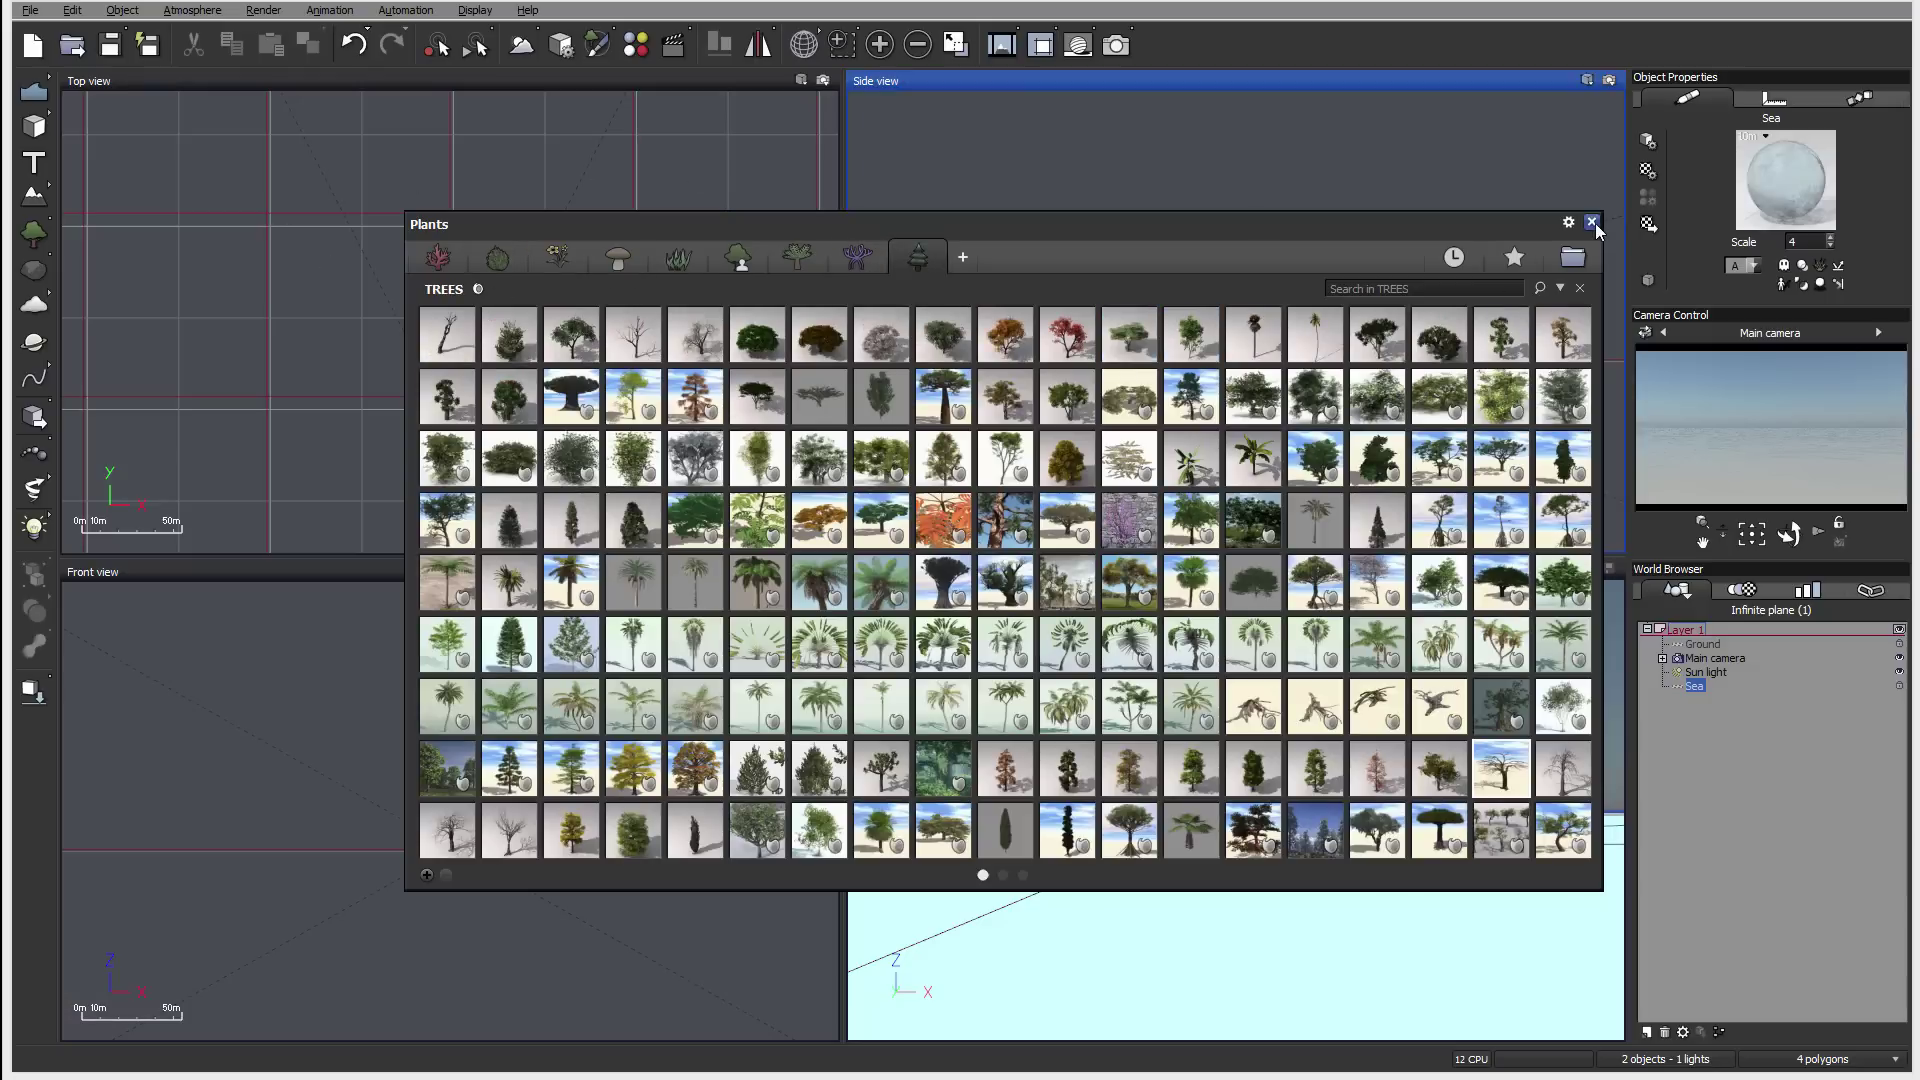
Add two fir trees from the Plants browser and delete the Sea plane
{"action": "double_click", "coordinate": [573, 338]}
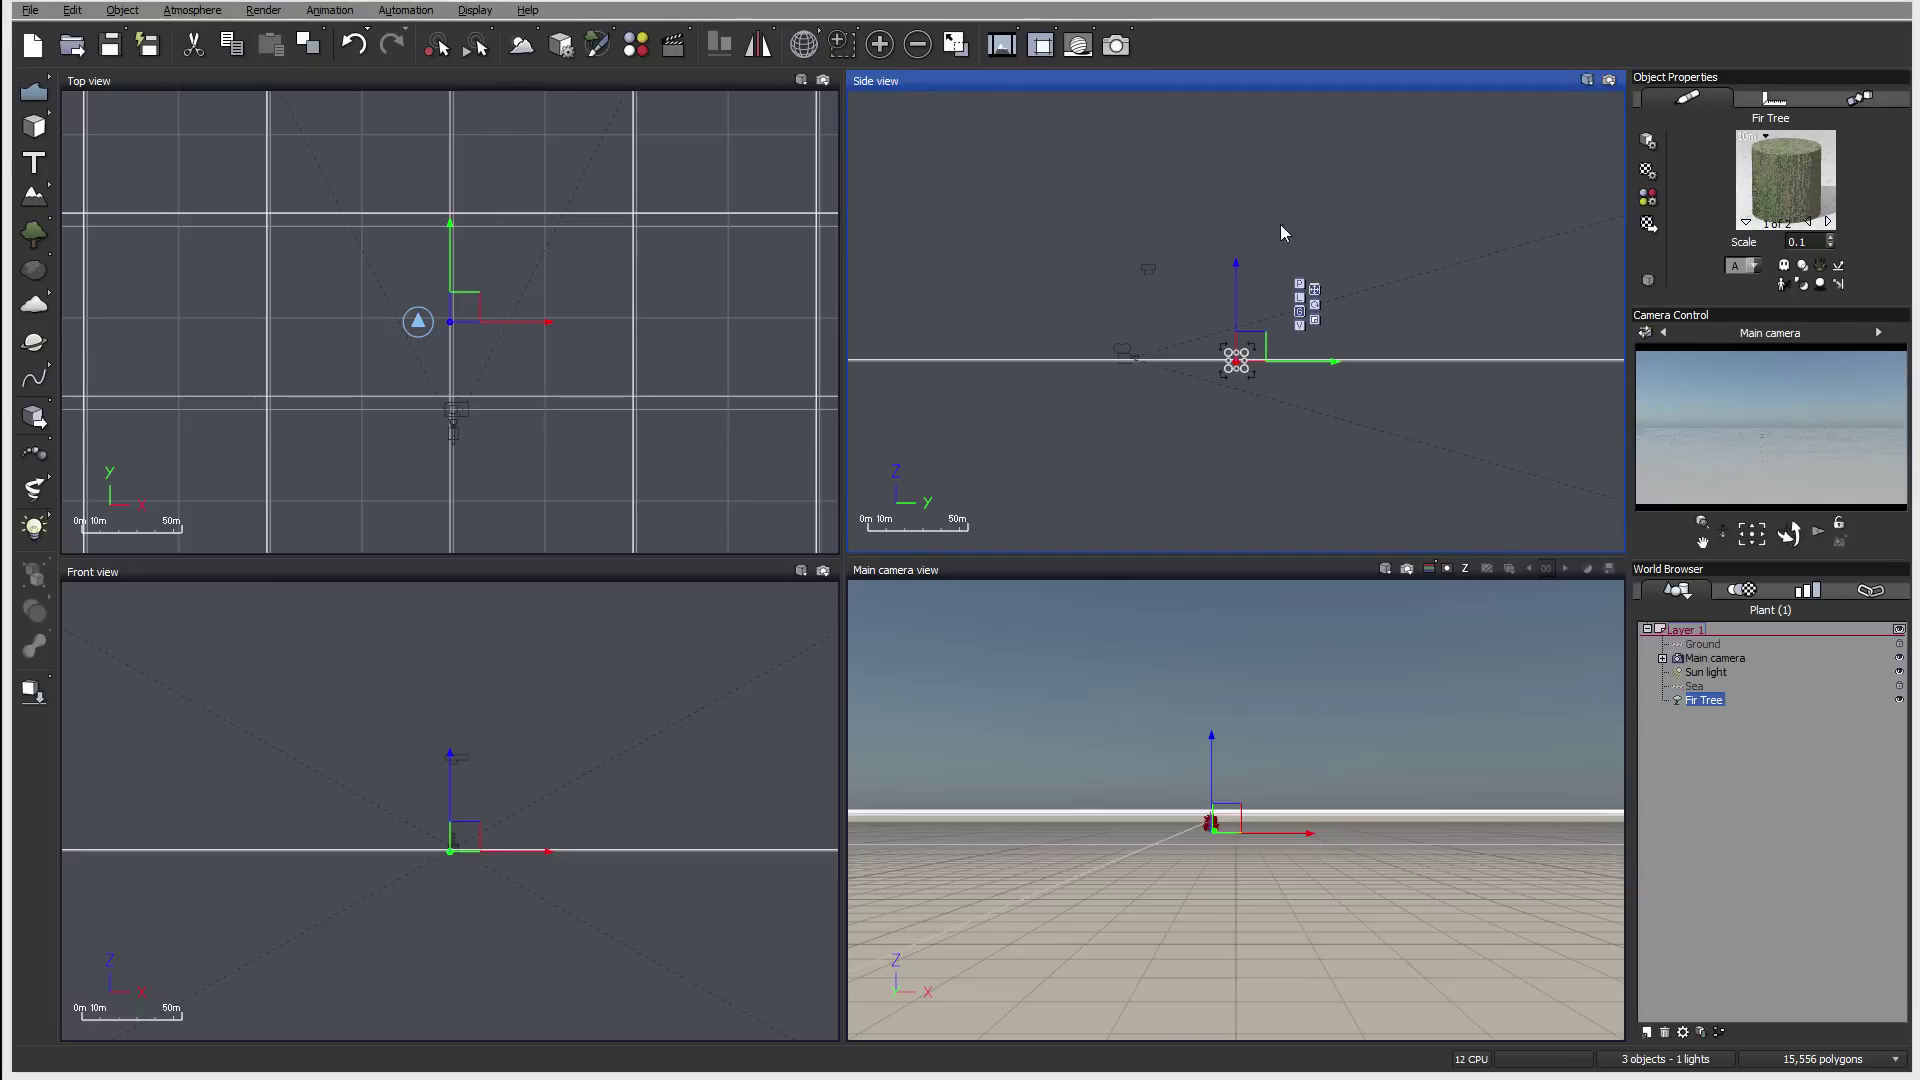
{"action": "left_click", "coordinate": [33, 236]}
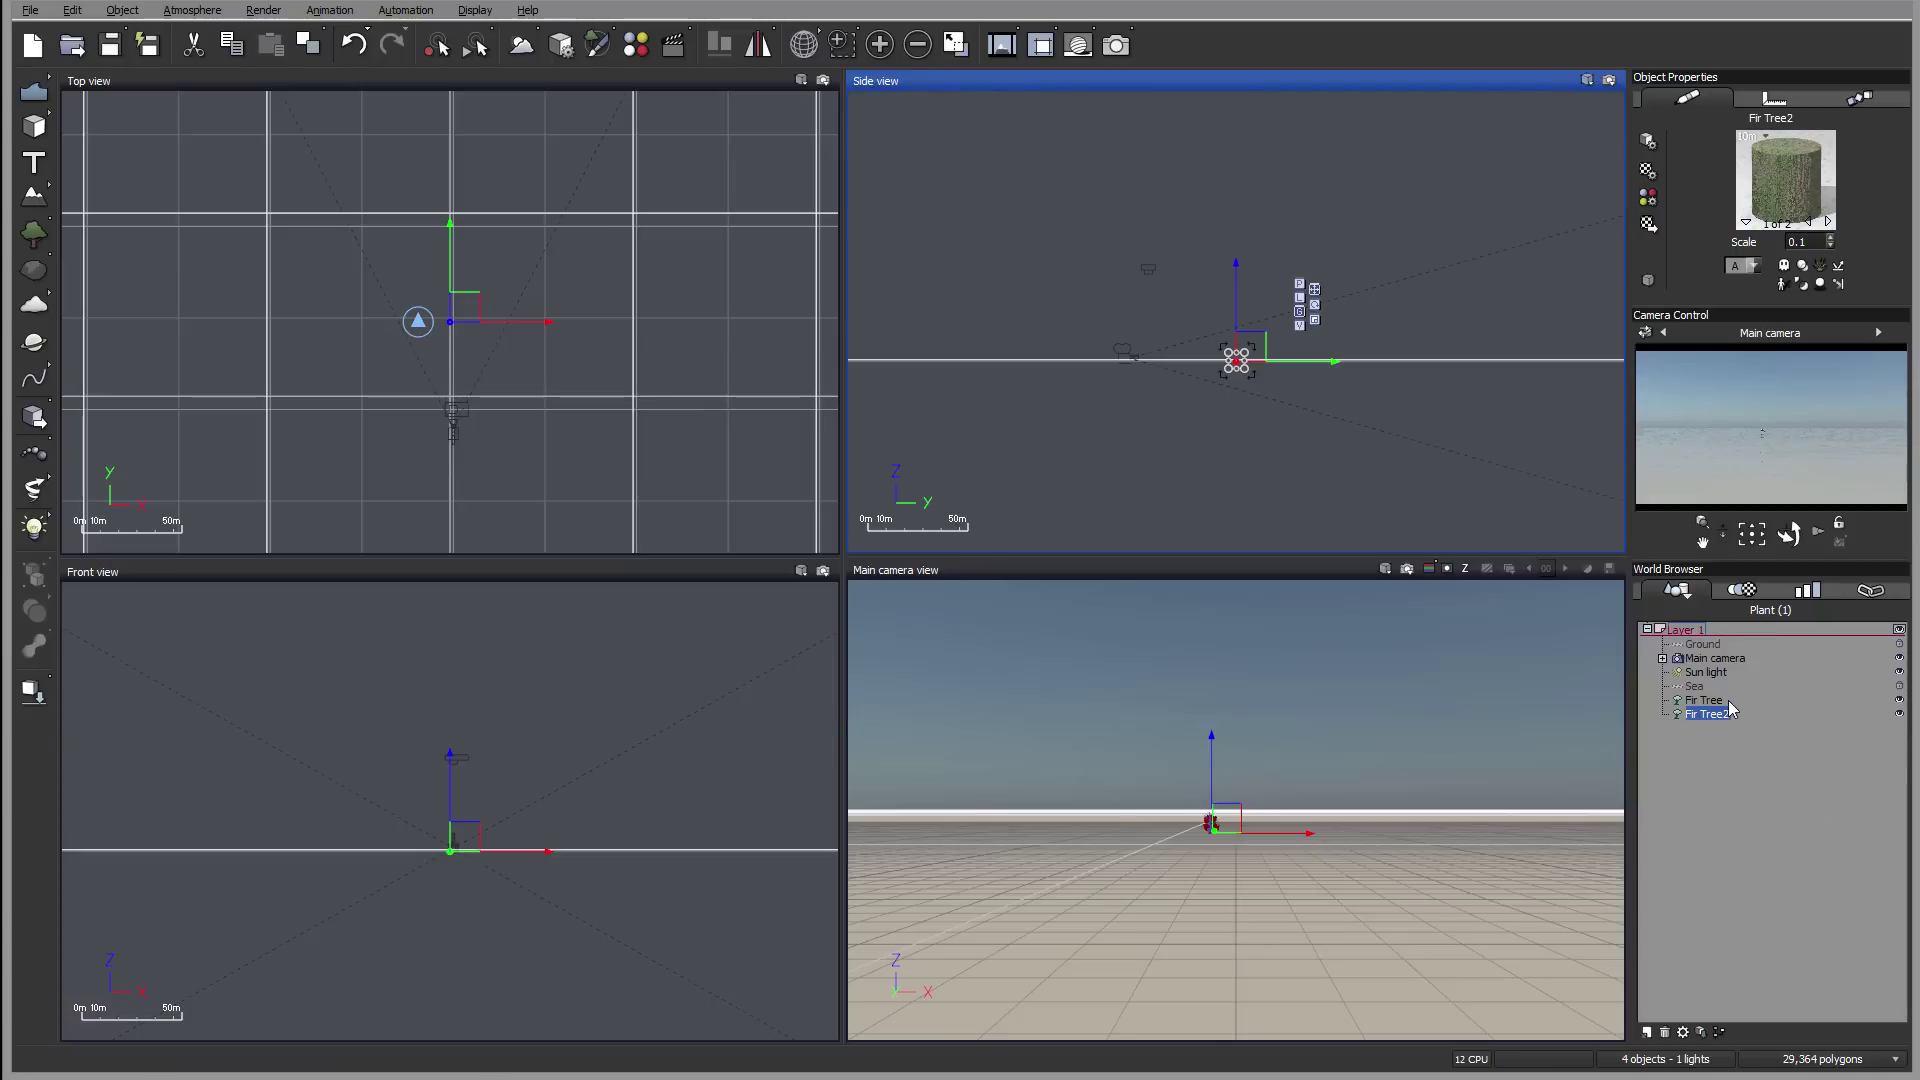
{"action": "left_click", "coordinate": [1693, 686]}
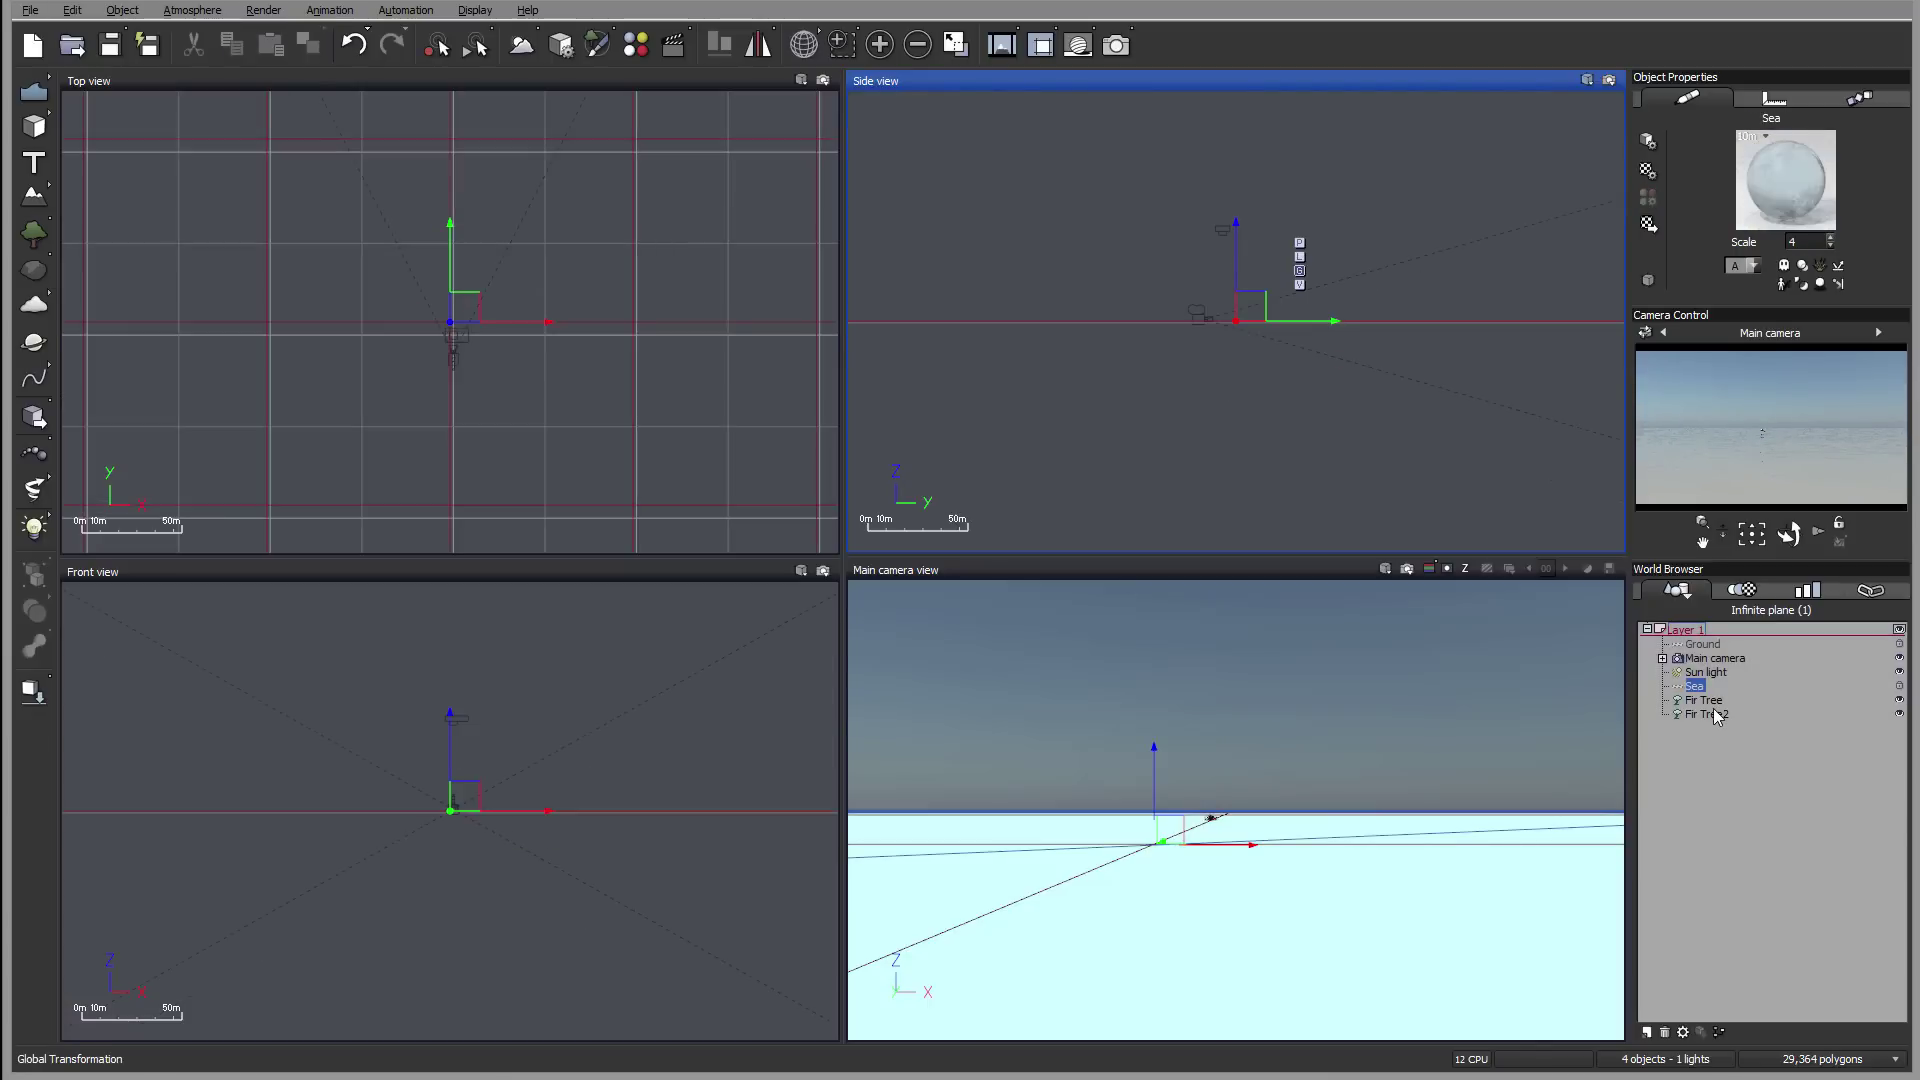
{"action": "key", "text": "Delete"}
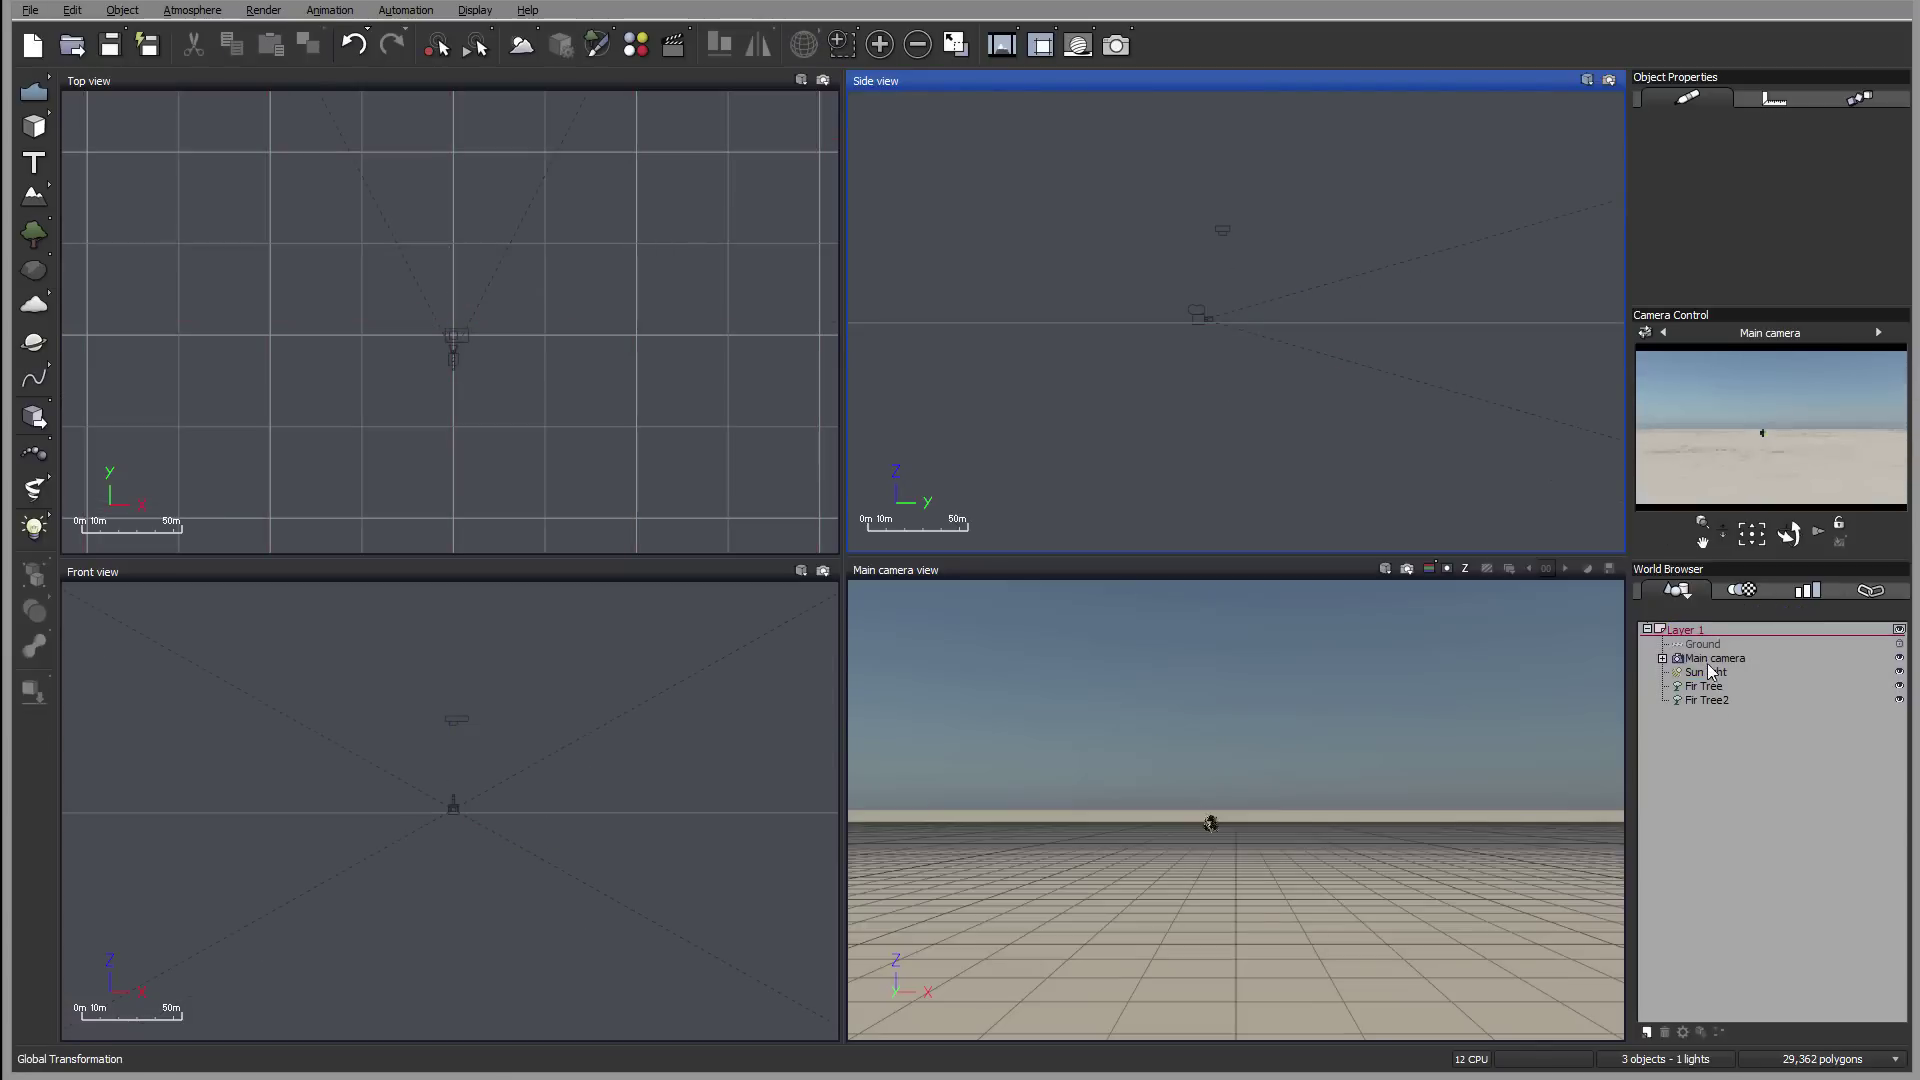
Frame the views on the Main camera and move it closer to the fir trees
{"action": "left_click", "coordinate": [1715, 659]}
{"action": "double_click", "coordinate": [1719, 662]}
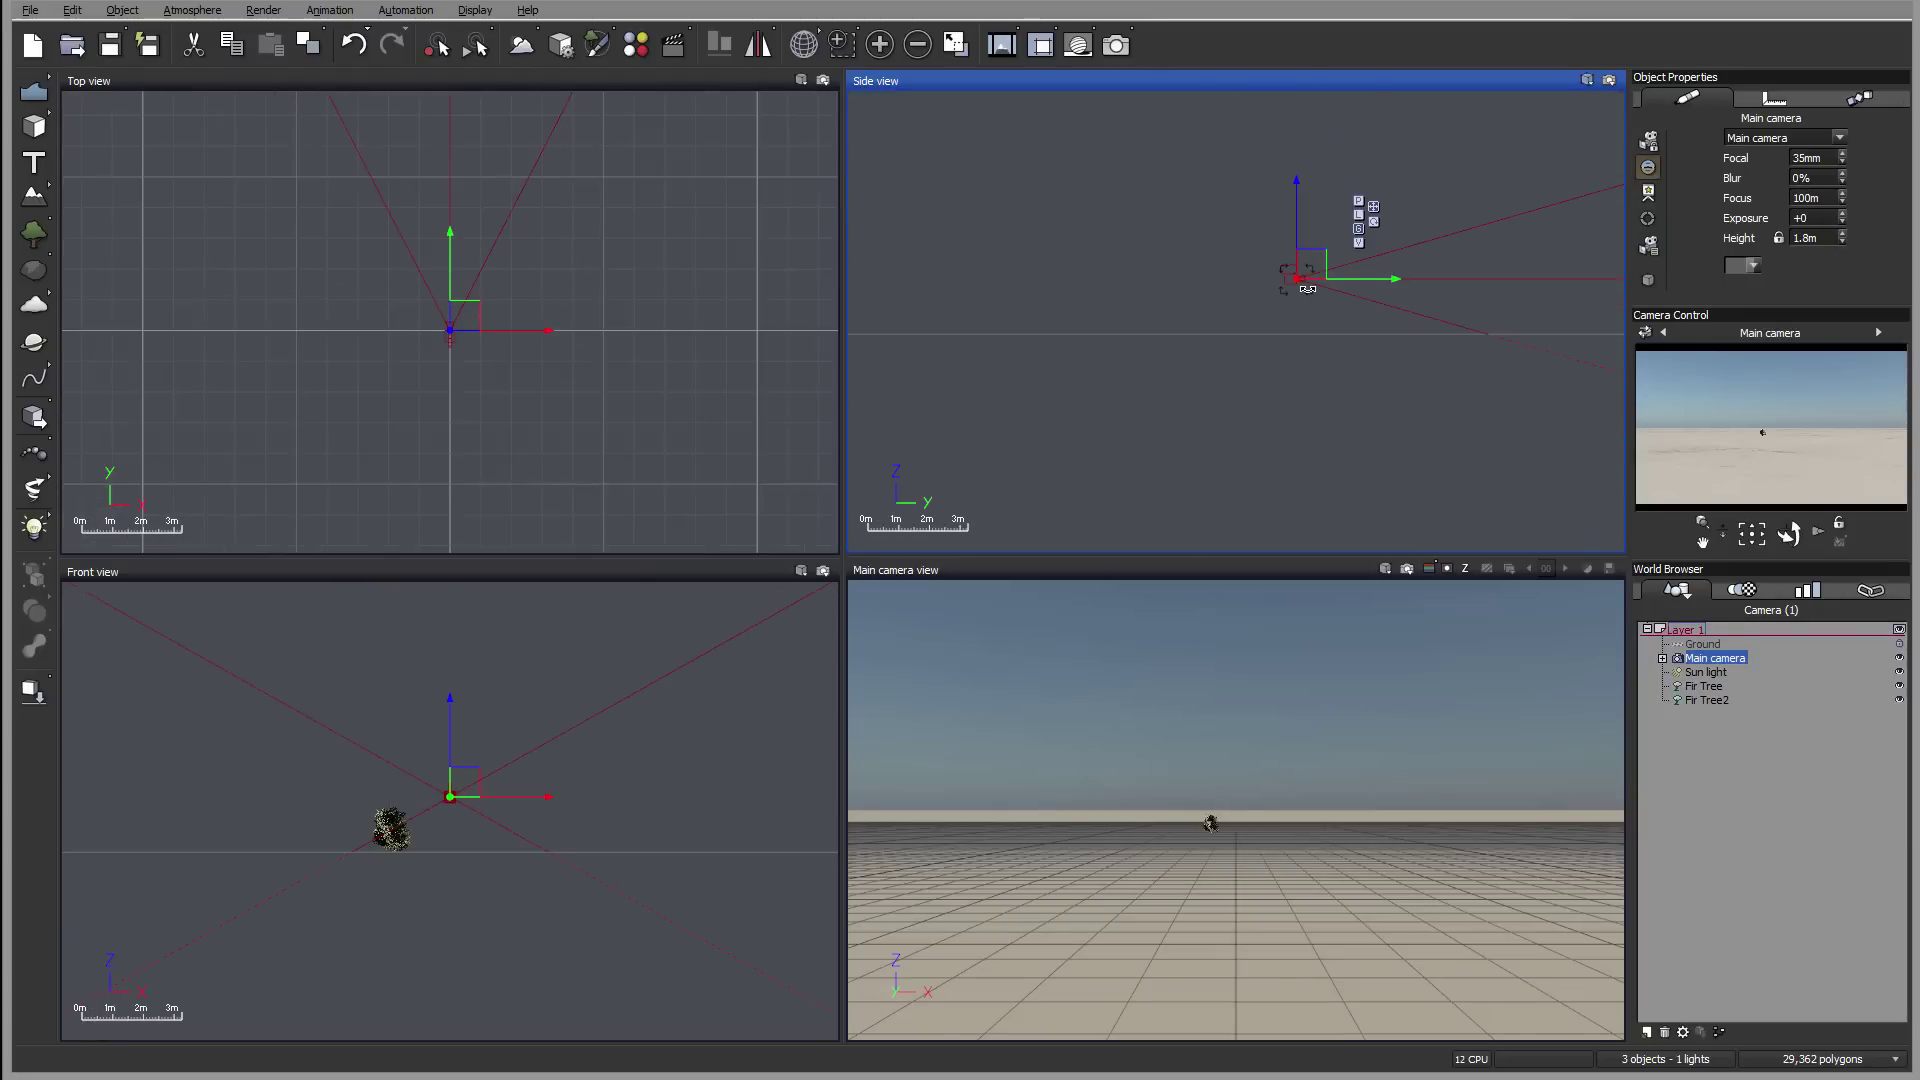
{"action": "right_click_drag", "start_coordinate": [1385, 280], "coordinate": [1058, 309]}
{"action": "scroll", "coordinate": [1058, 309], "scroll_direction": "down", "scroll_amount": 4}
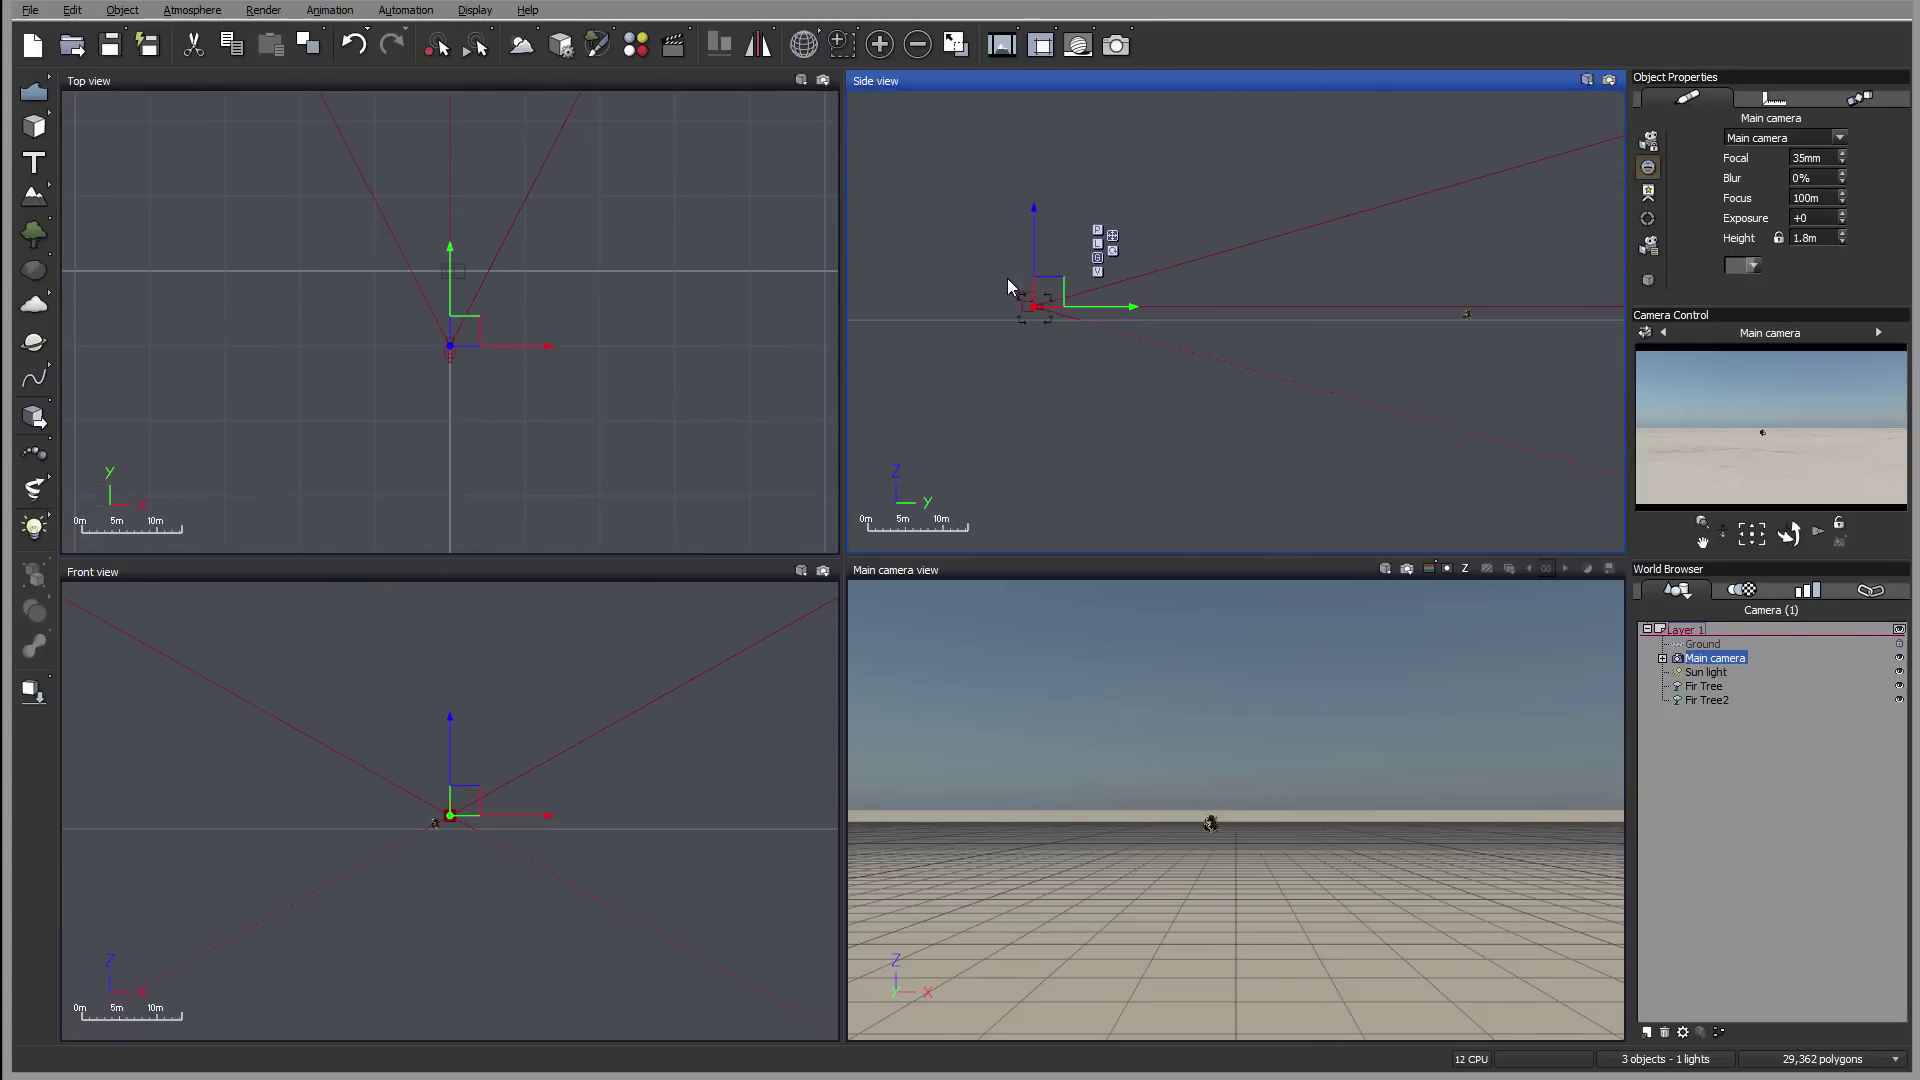
{"action": "left_click_drag", "start_coordinate": [1050, 295], "coordinate": [1421, 304]}
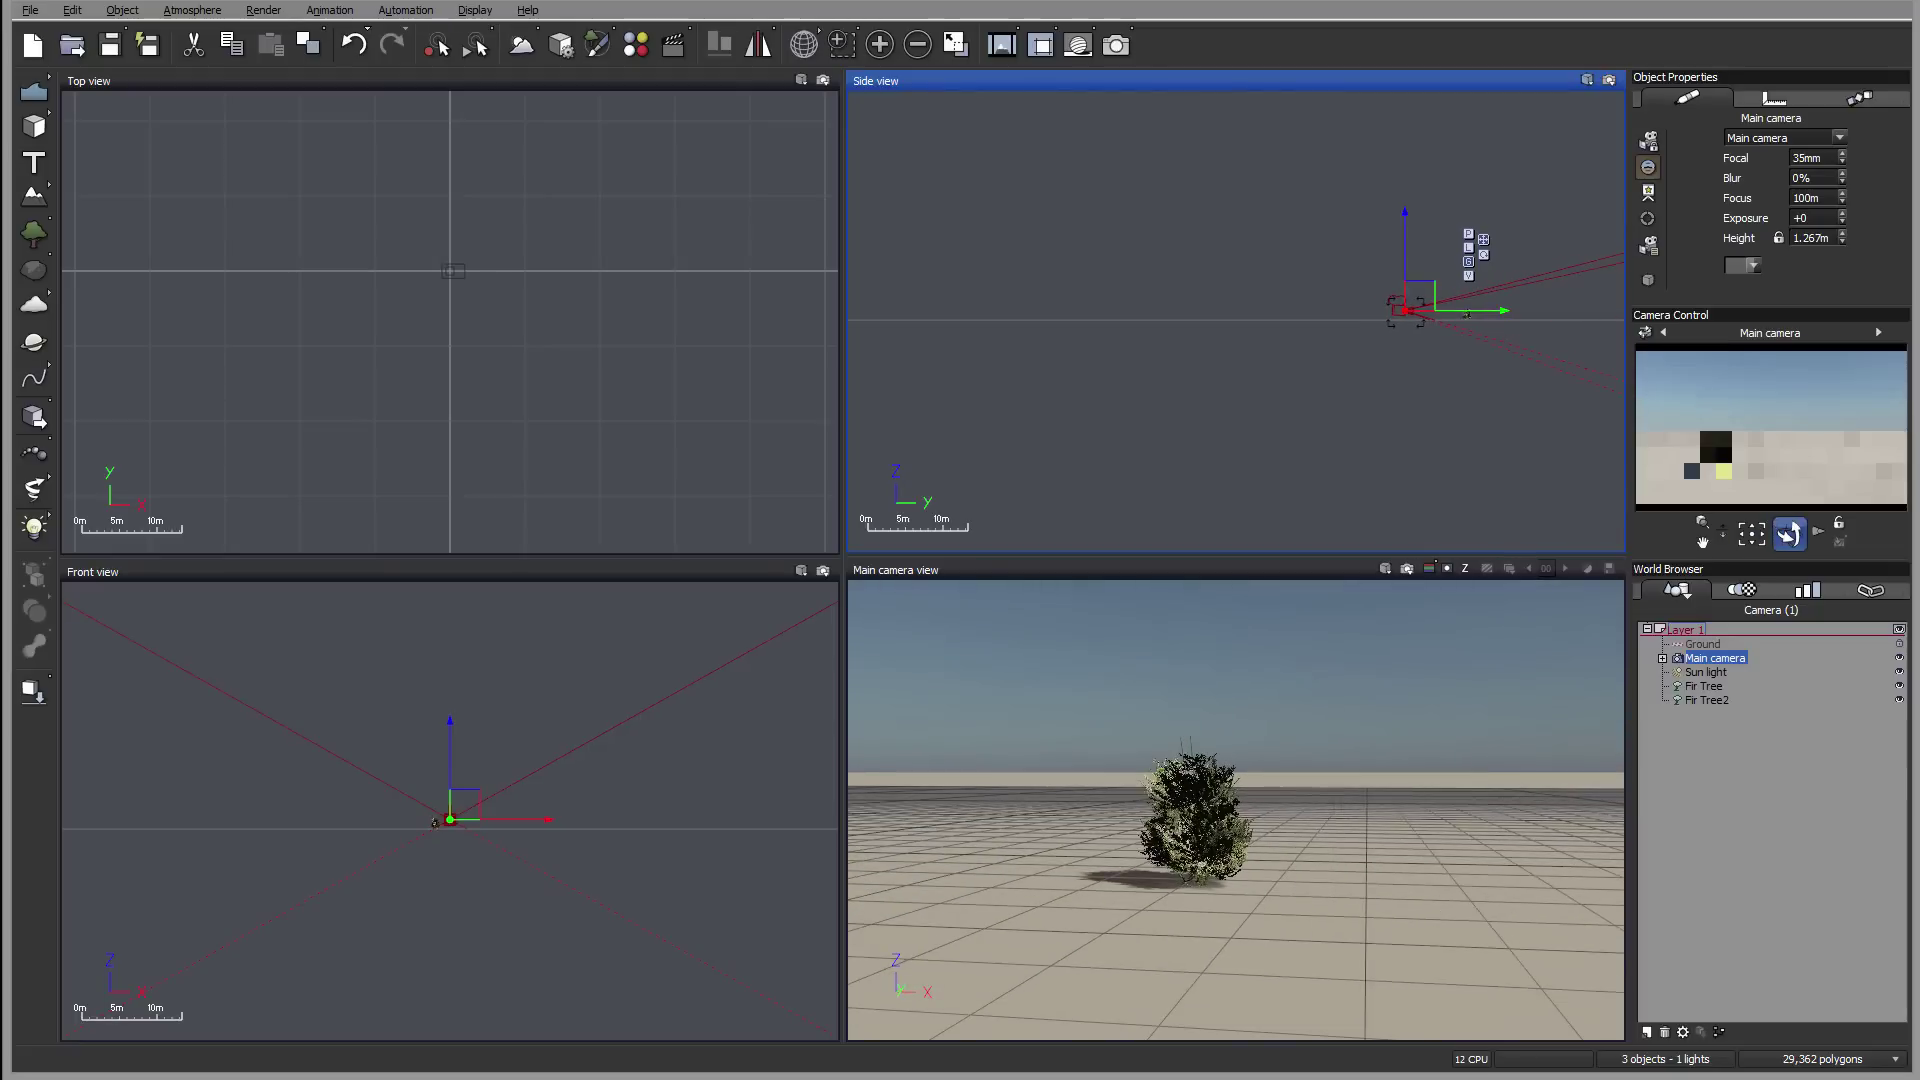
Move Fir Tree away from Fir Tree2 and place Fir Tree3 between them
{"action": "left_click", "coordinate": [1703, 686]}
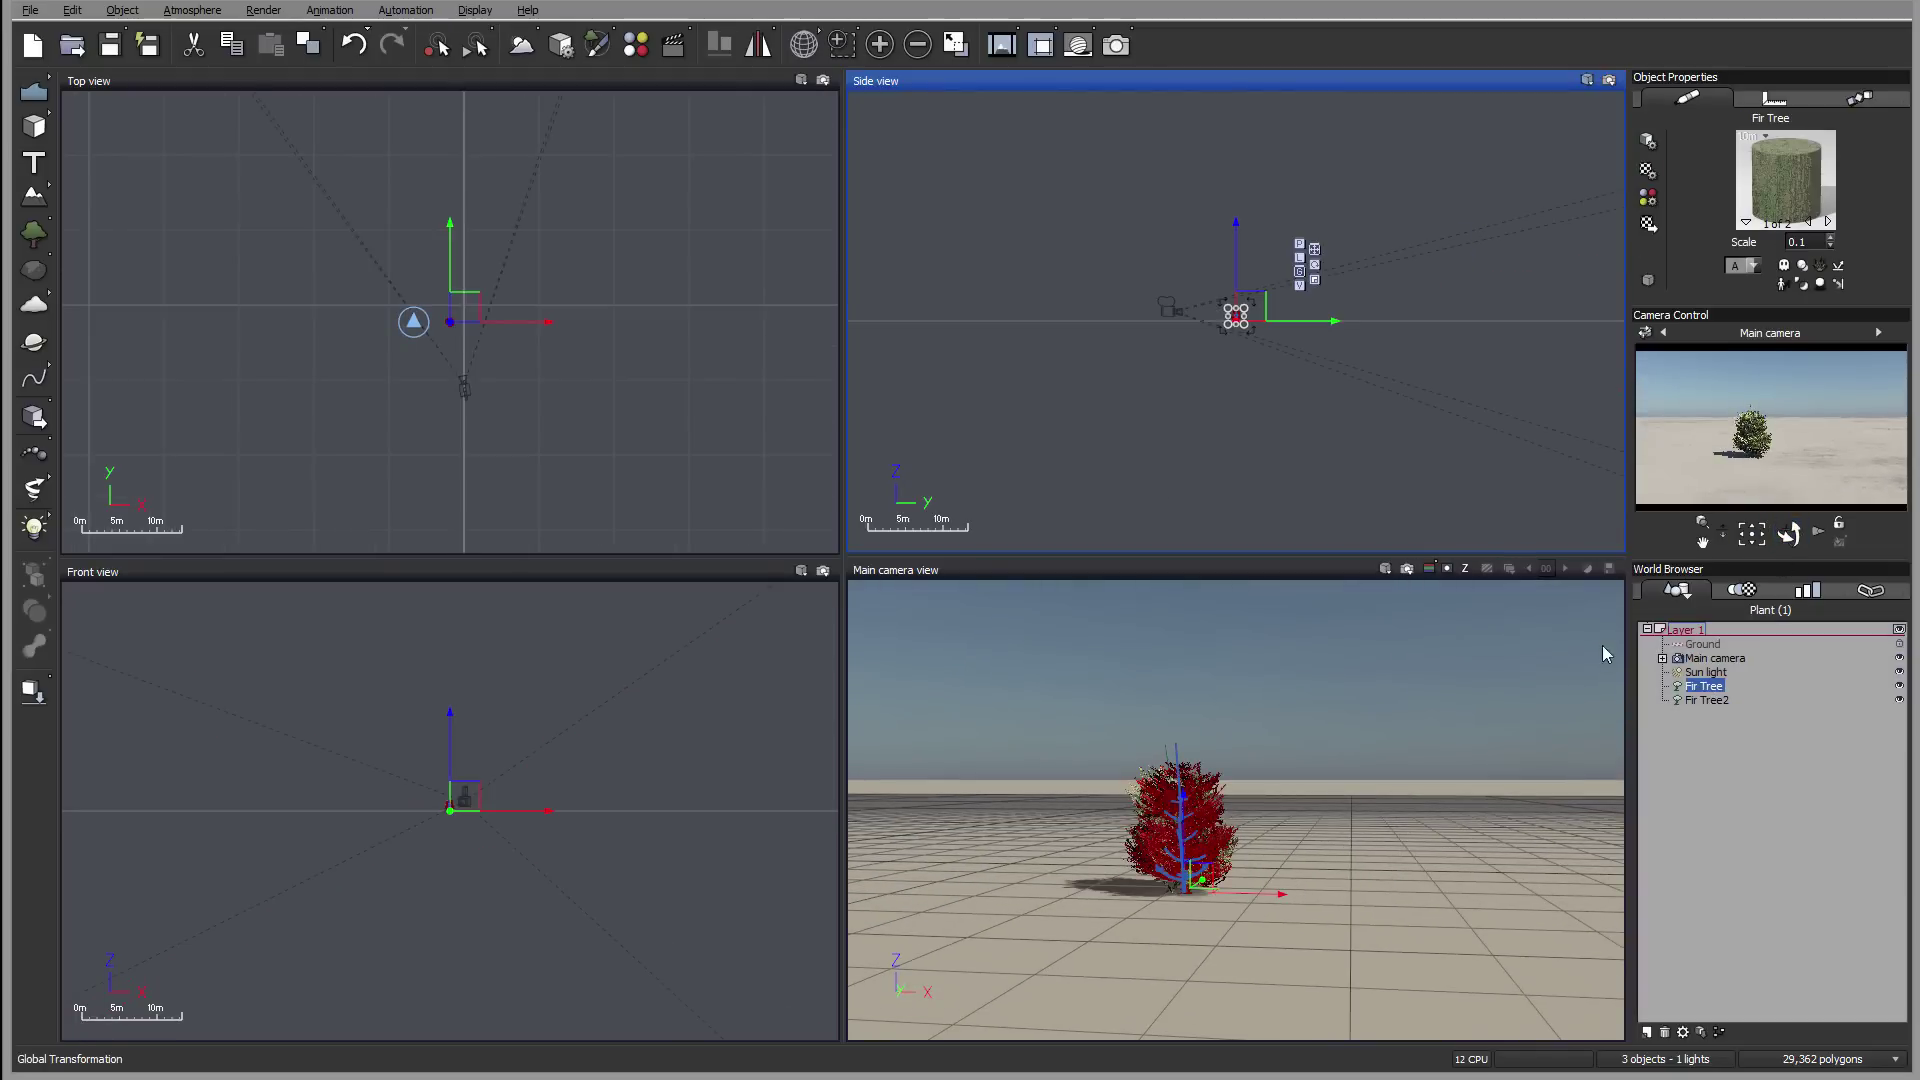
{"action": "scroll", "coordinate": [498, 337], "scroll_direction": "up", "scroll_amount": 5}
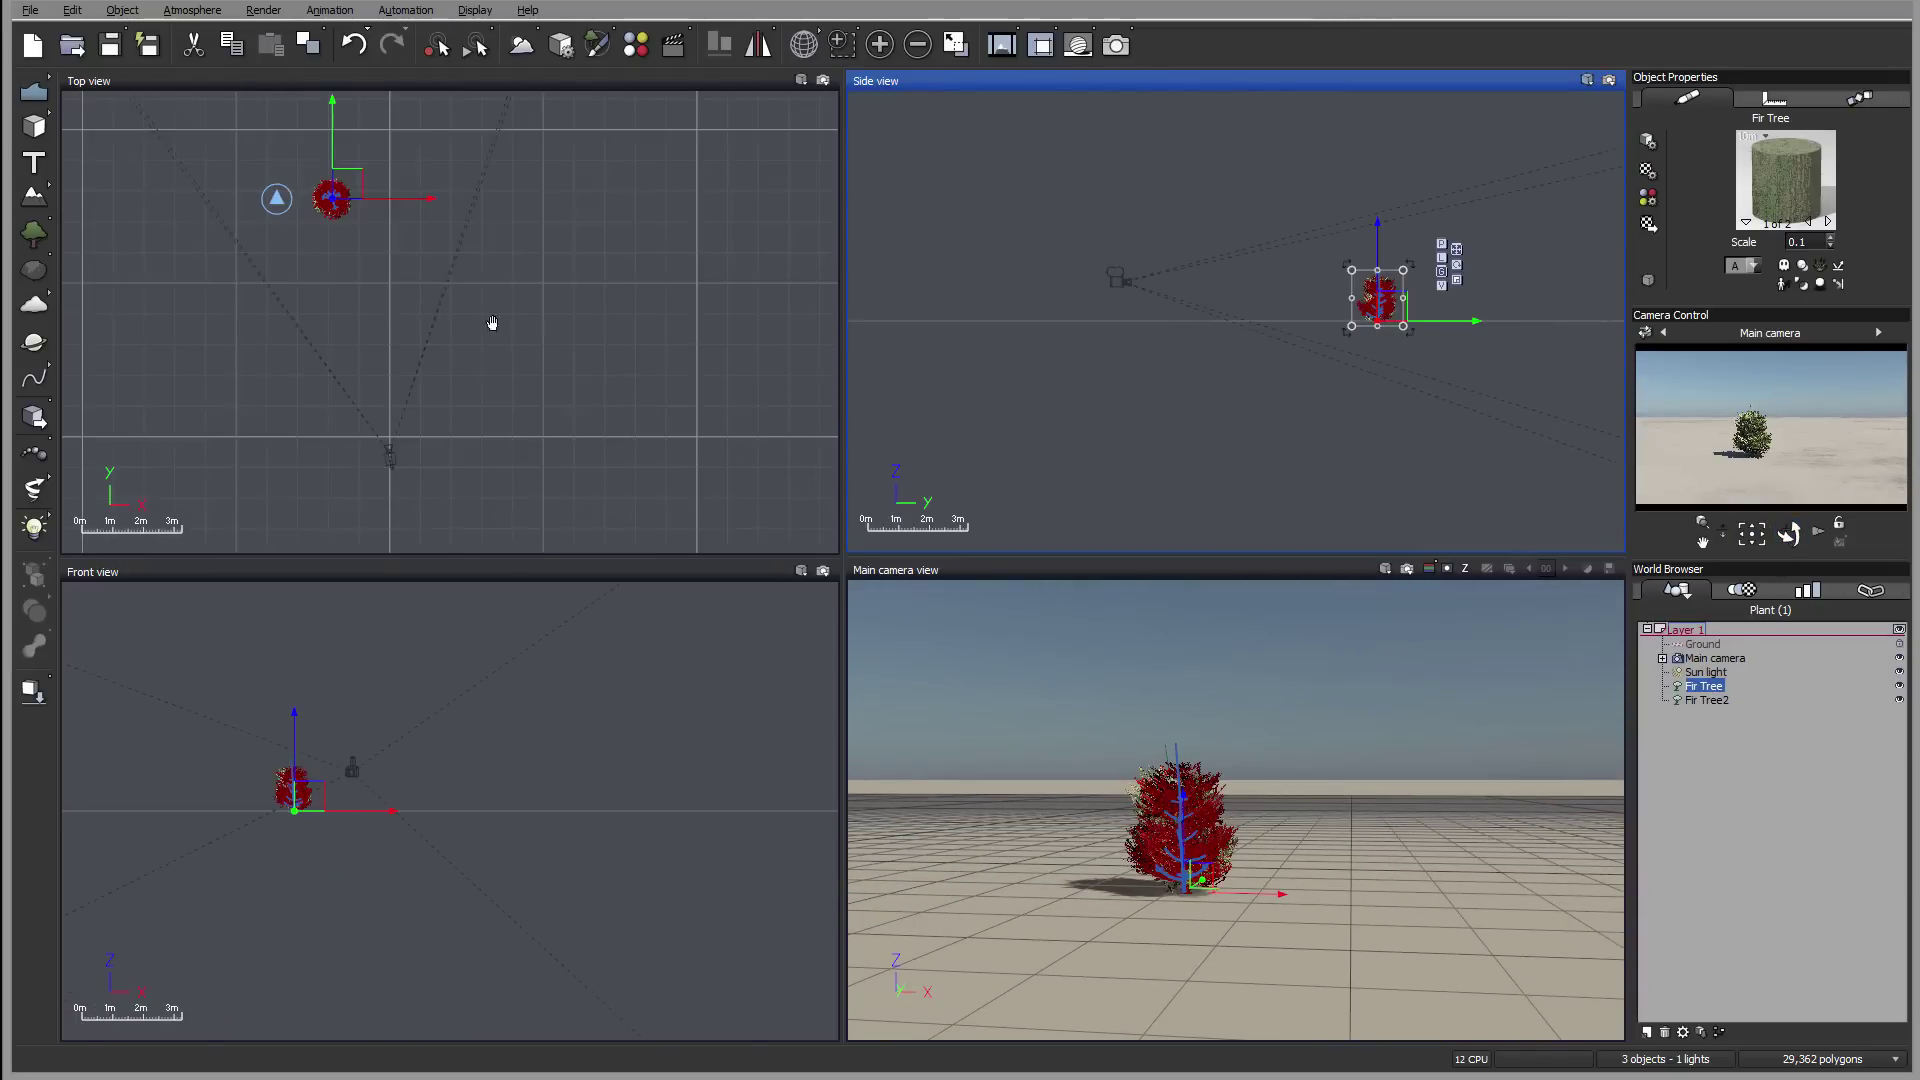
{"action": "left_click_drag", "start_coordinate": [610, 323], "coordinate": [657, 303]}
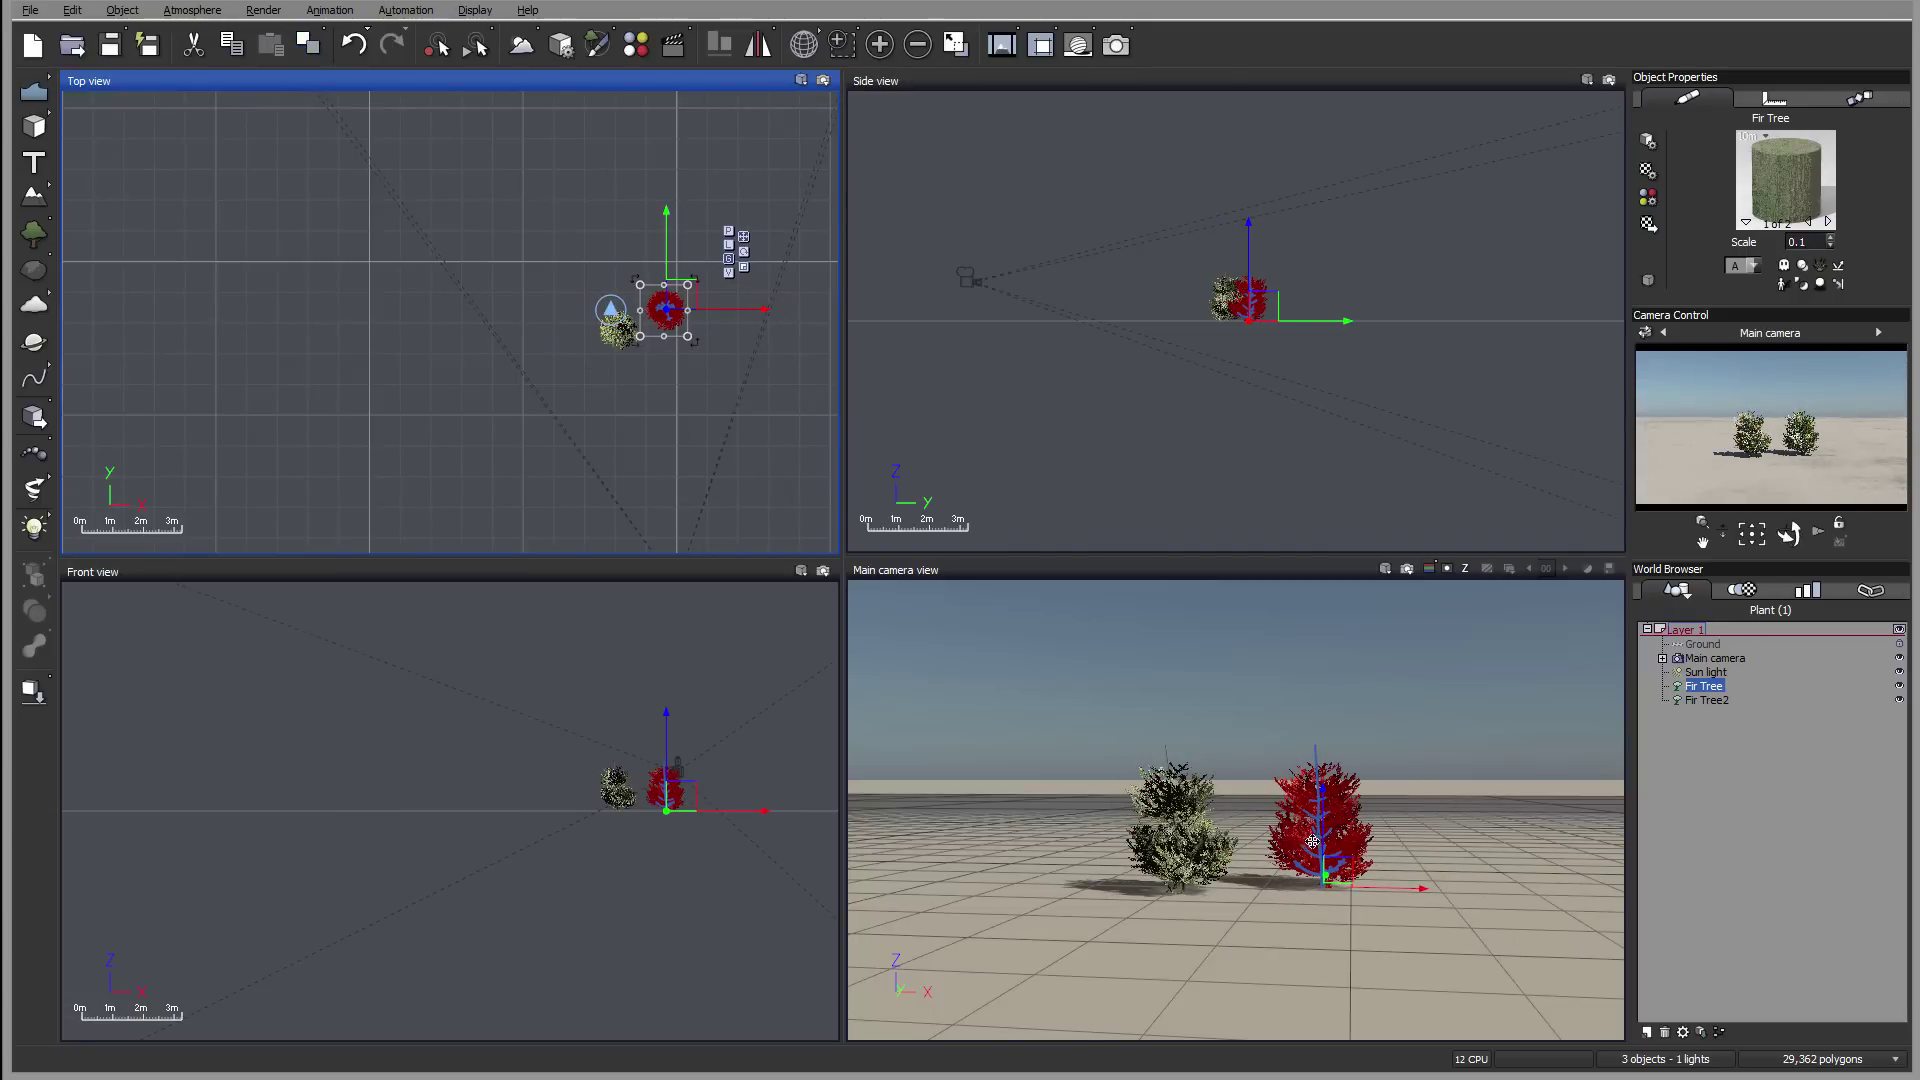
{"action": "left_click", "coordinate": [46, 234]}
{"action": "left_click_drag", "start_coordinate": [460, 313], "coordinate": [621, 262]}
{"action": "left_click_drag", "start_coordinate": [1243, 795], "coordinate": [1210, 800]}
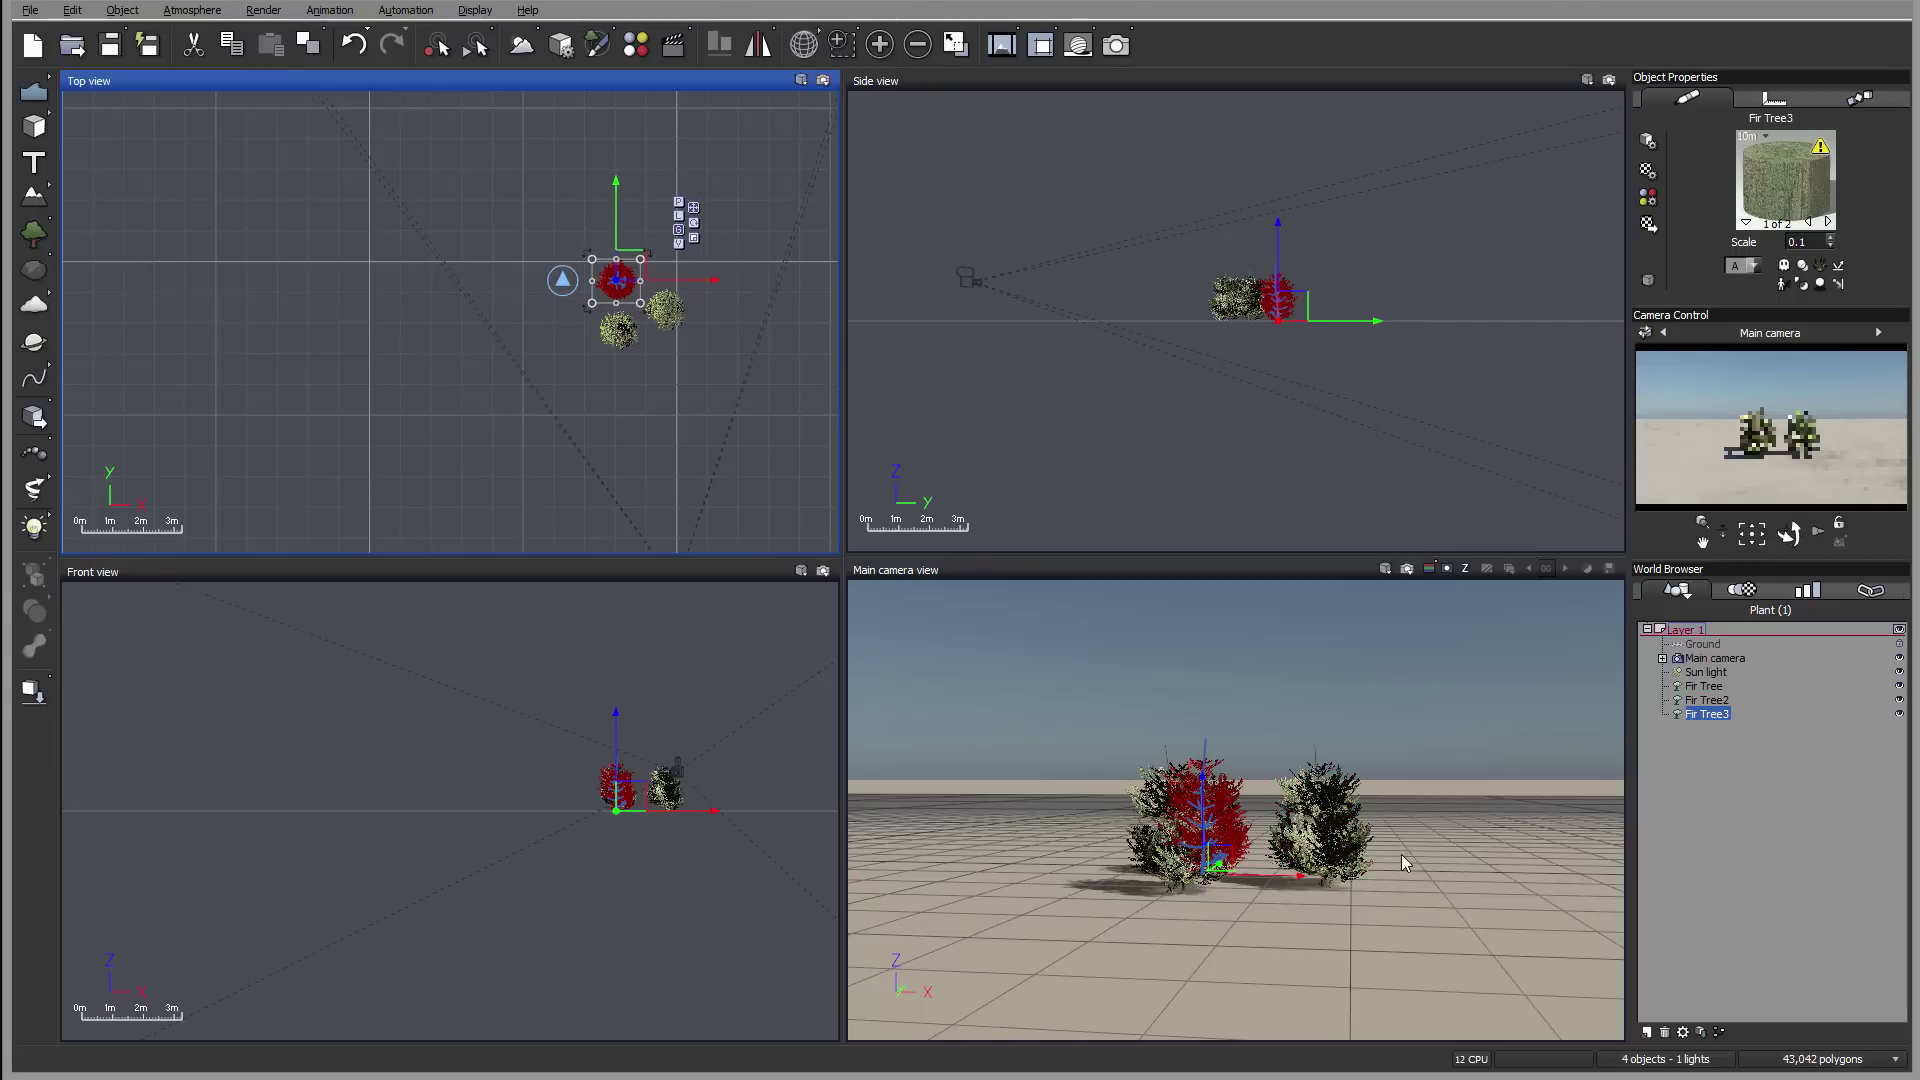
Add a boulder from the Rocks library and place it beside the trees
{"action": "right_click", "coordinate": [35, 276]}
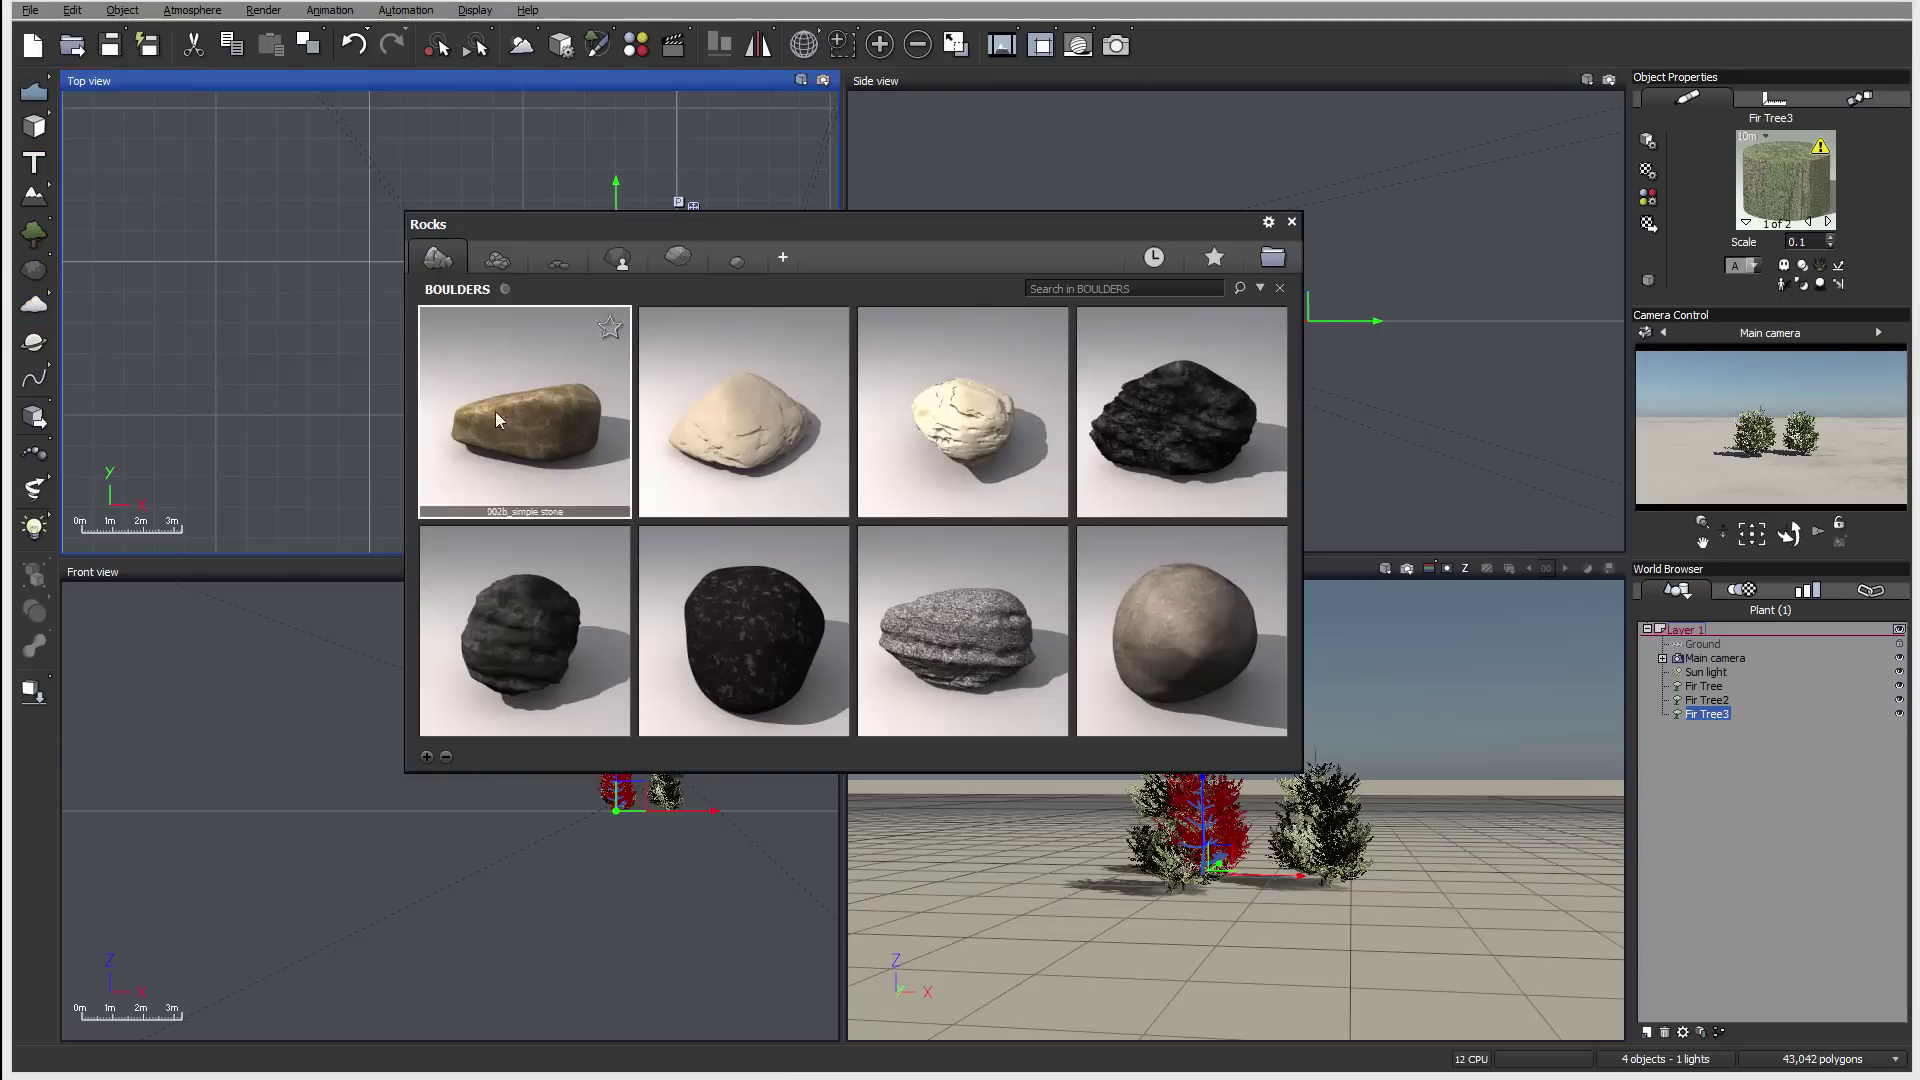
{"action": "left_click", "coordinate": [446, 757]}
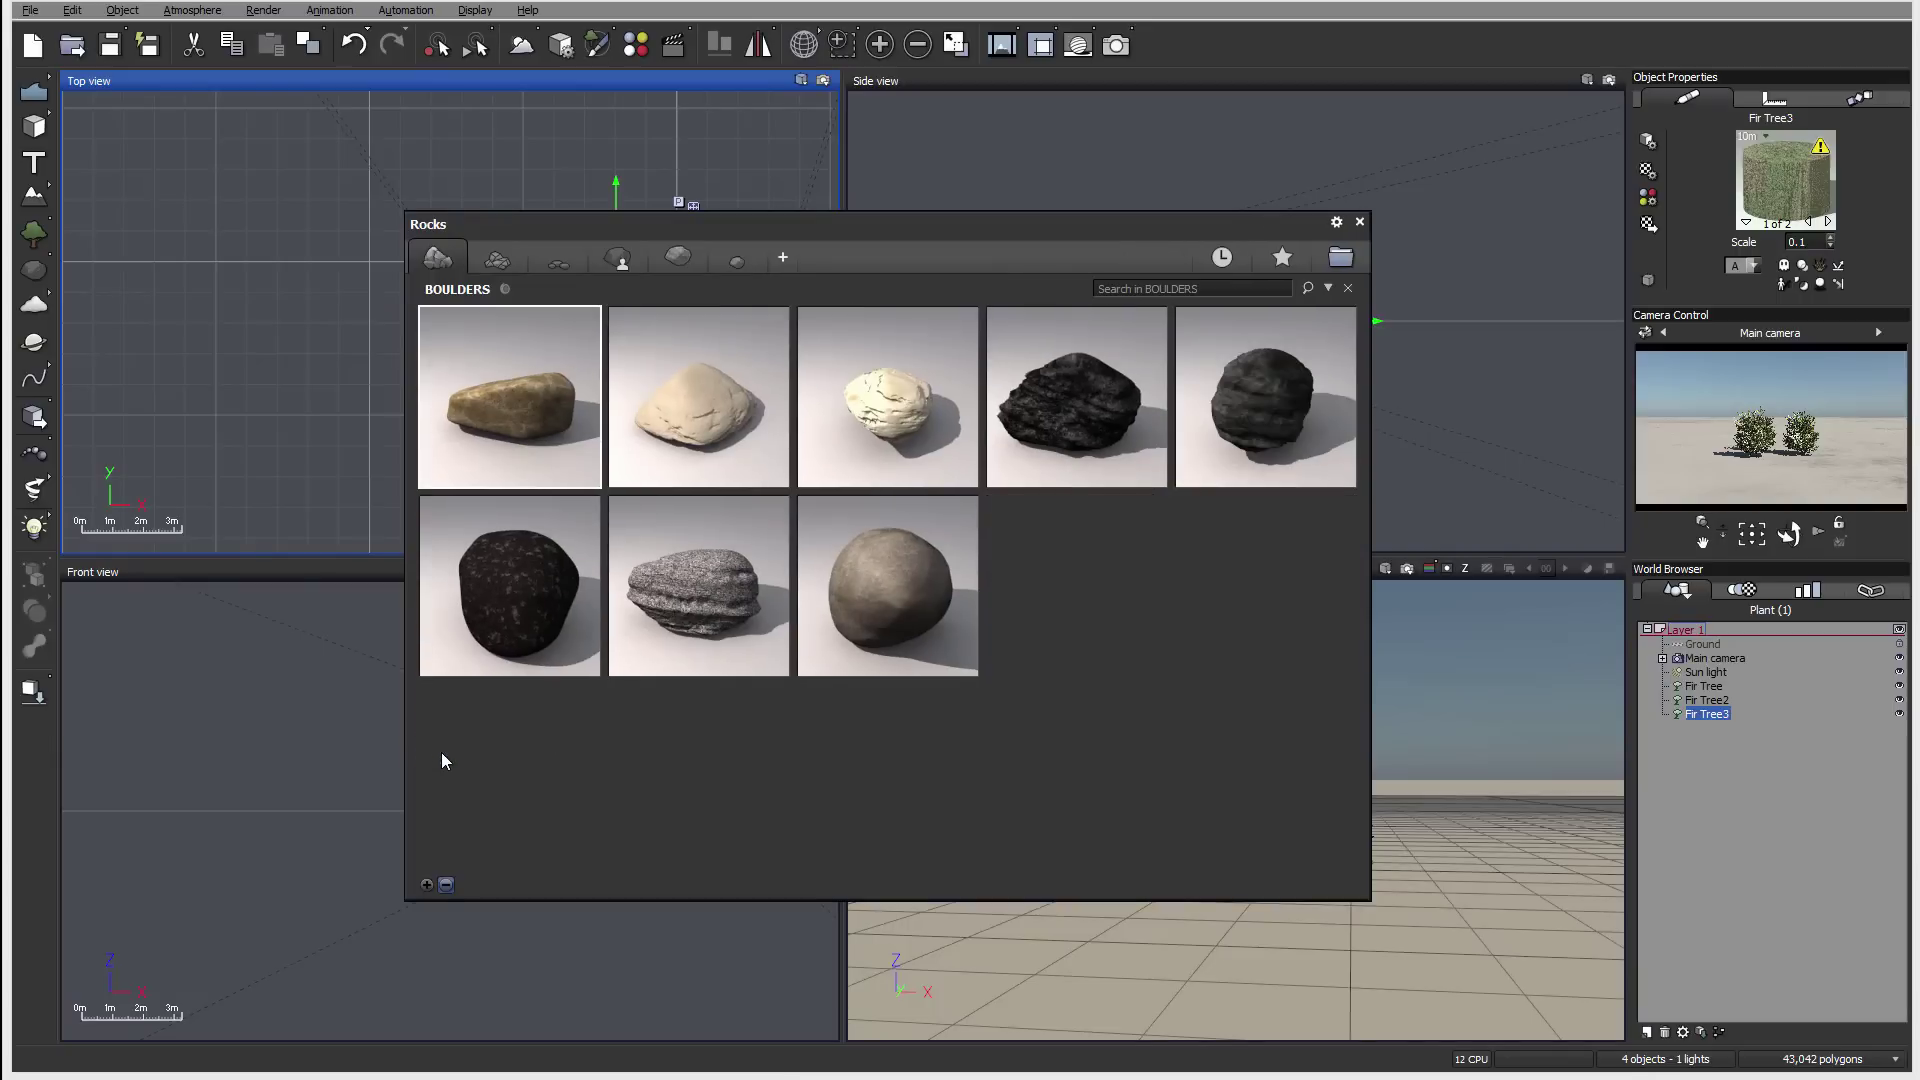
{"action": "left_click", "coordinate": [446, 885]}
{"action": "left_click", "coordinate": [446, 794]}
{"action": "double_click", "coordinate": [474, 419]}
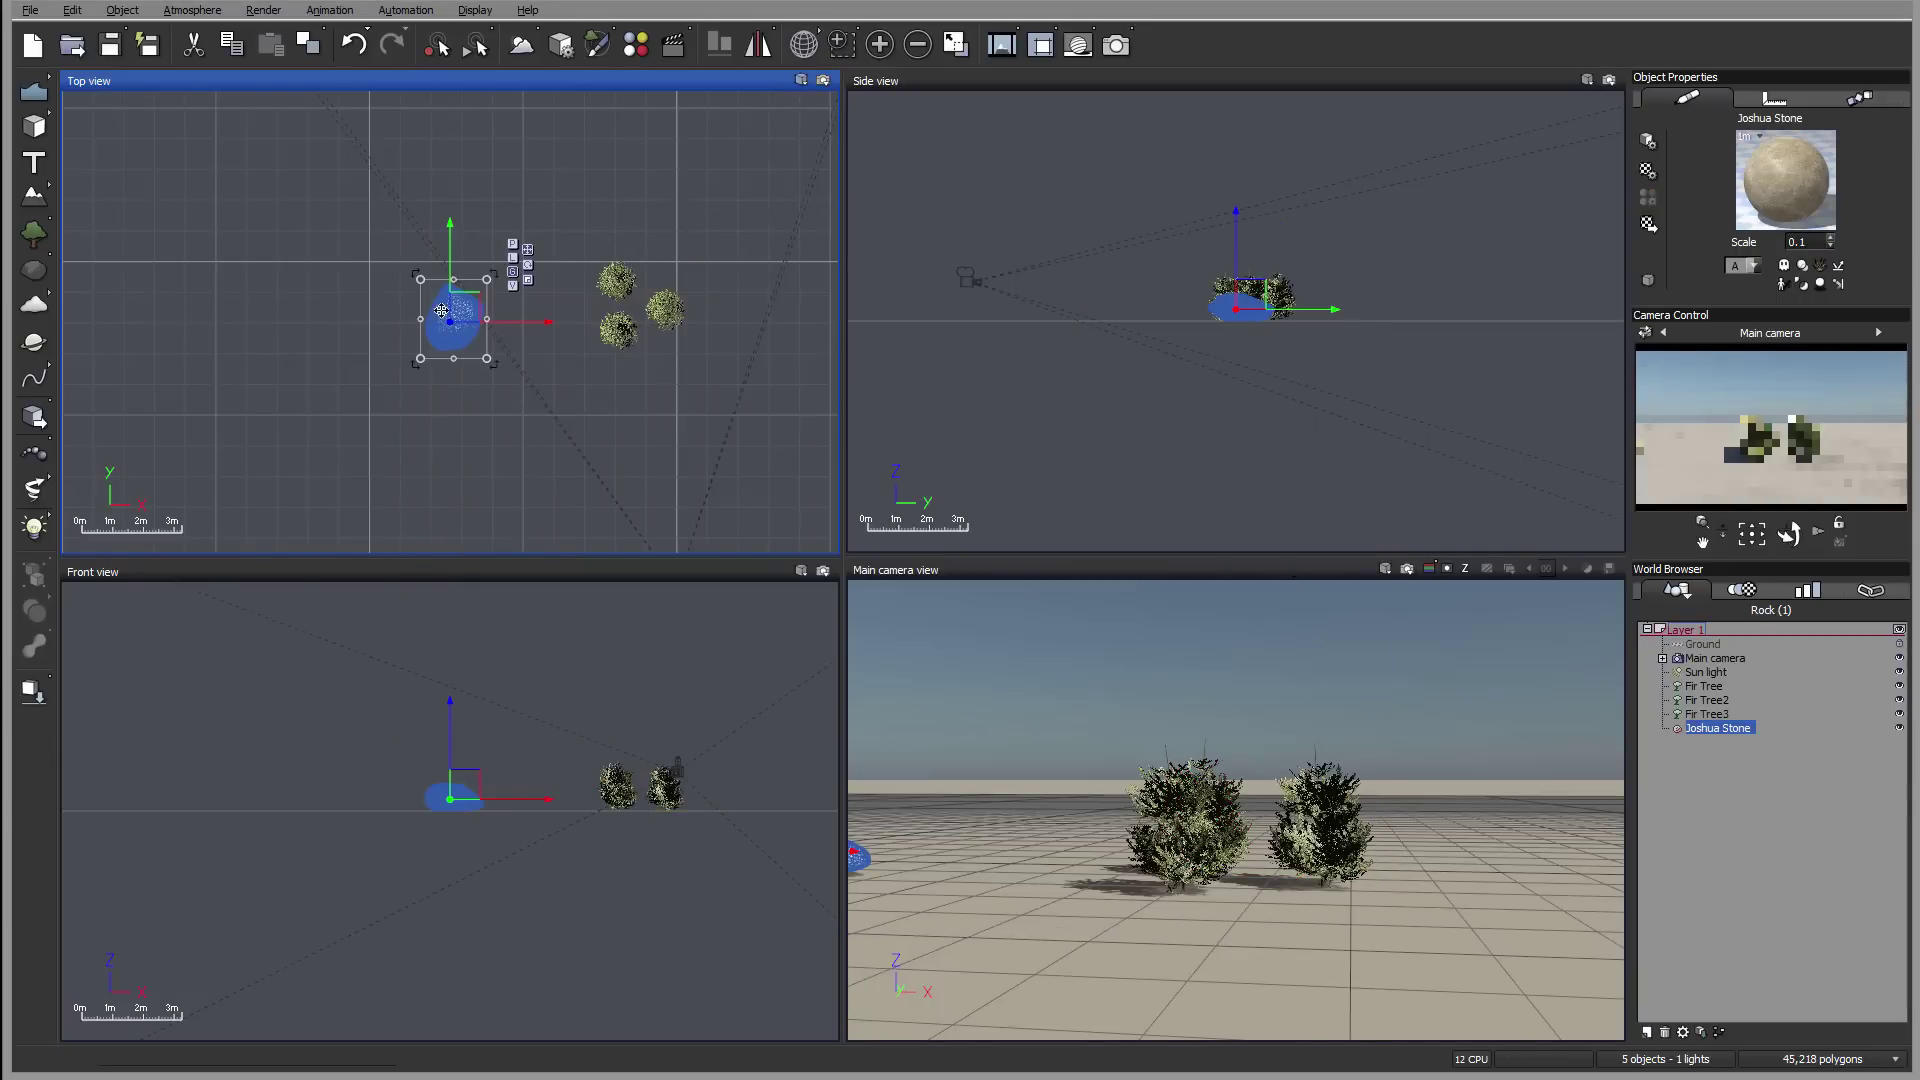
{"action": "left_click_drag", "start_coordinate": [553, 165], "coordinate": [616, 133]}
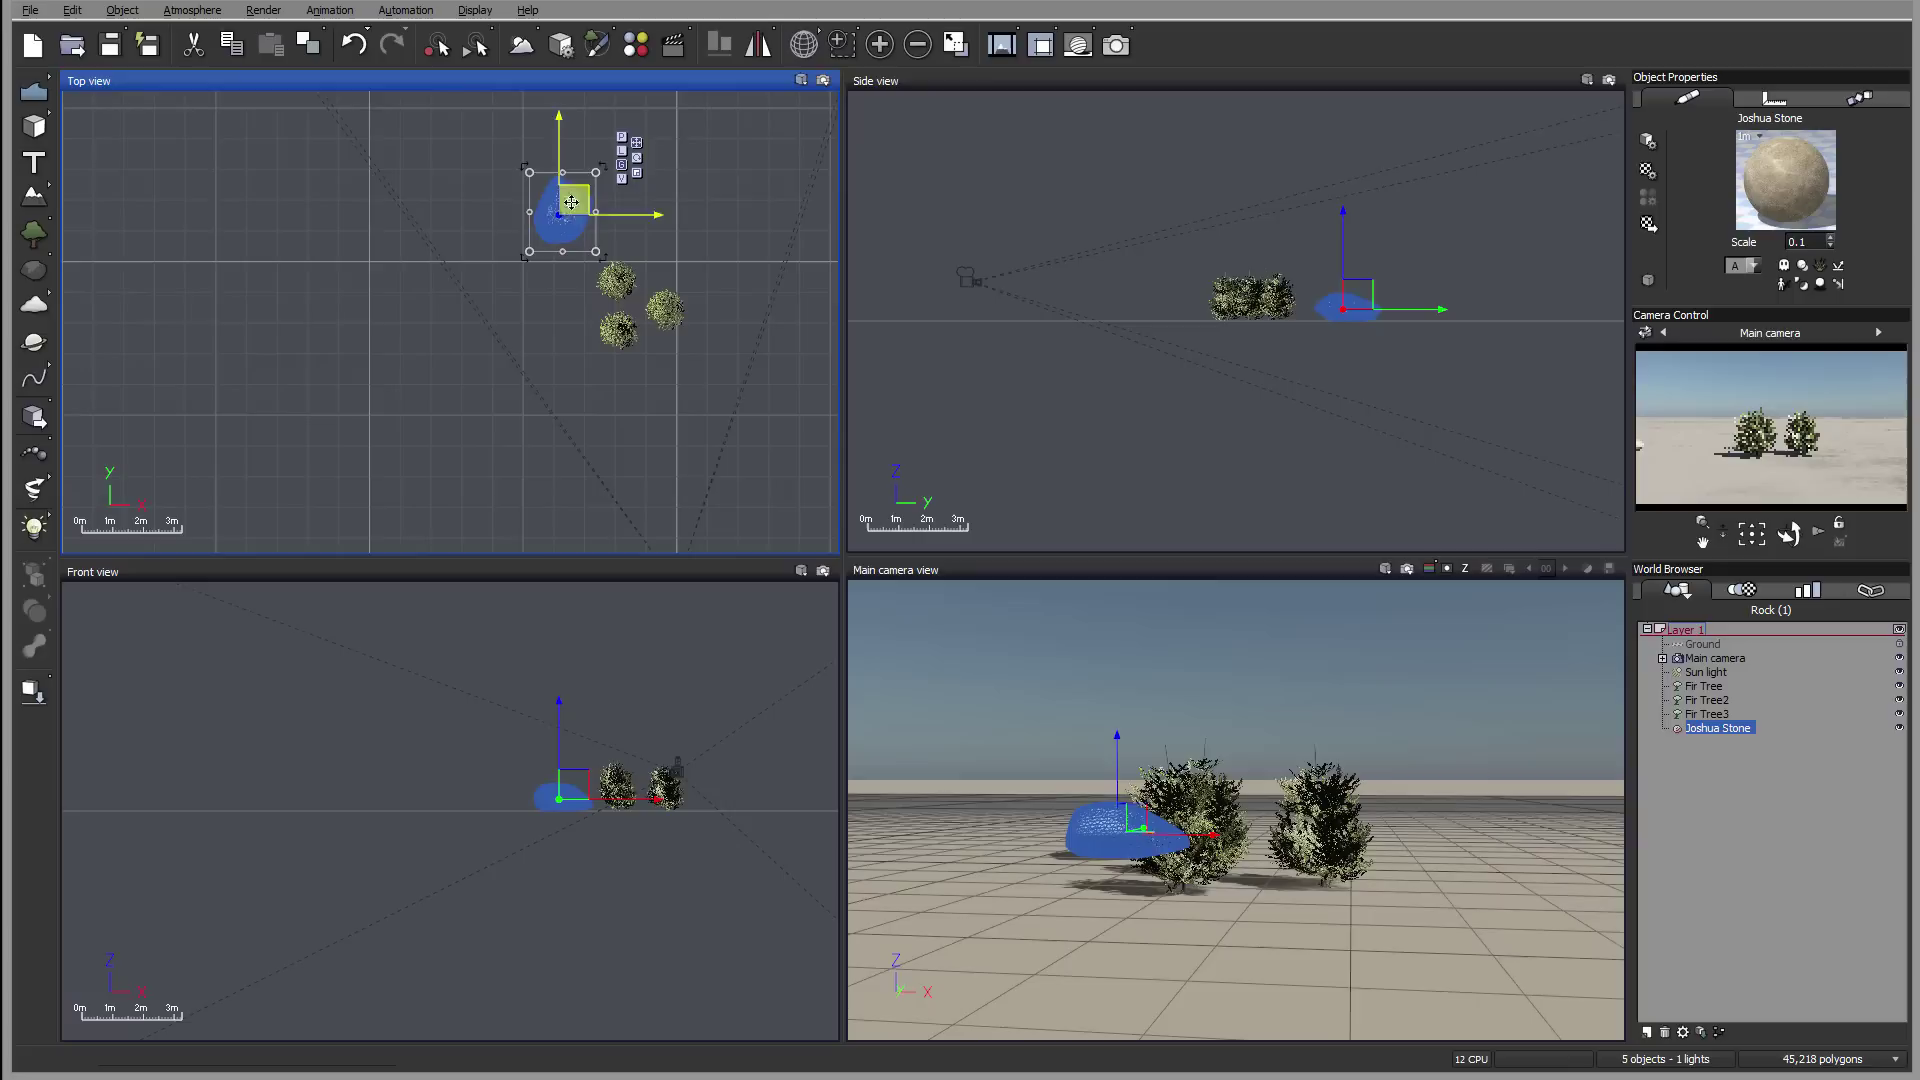
Add a second rock and move it next to the fir trees
{"action": "left_click", "coordinate": [33, 272]}
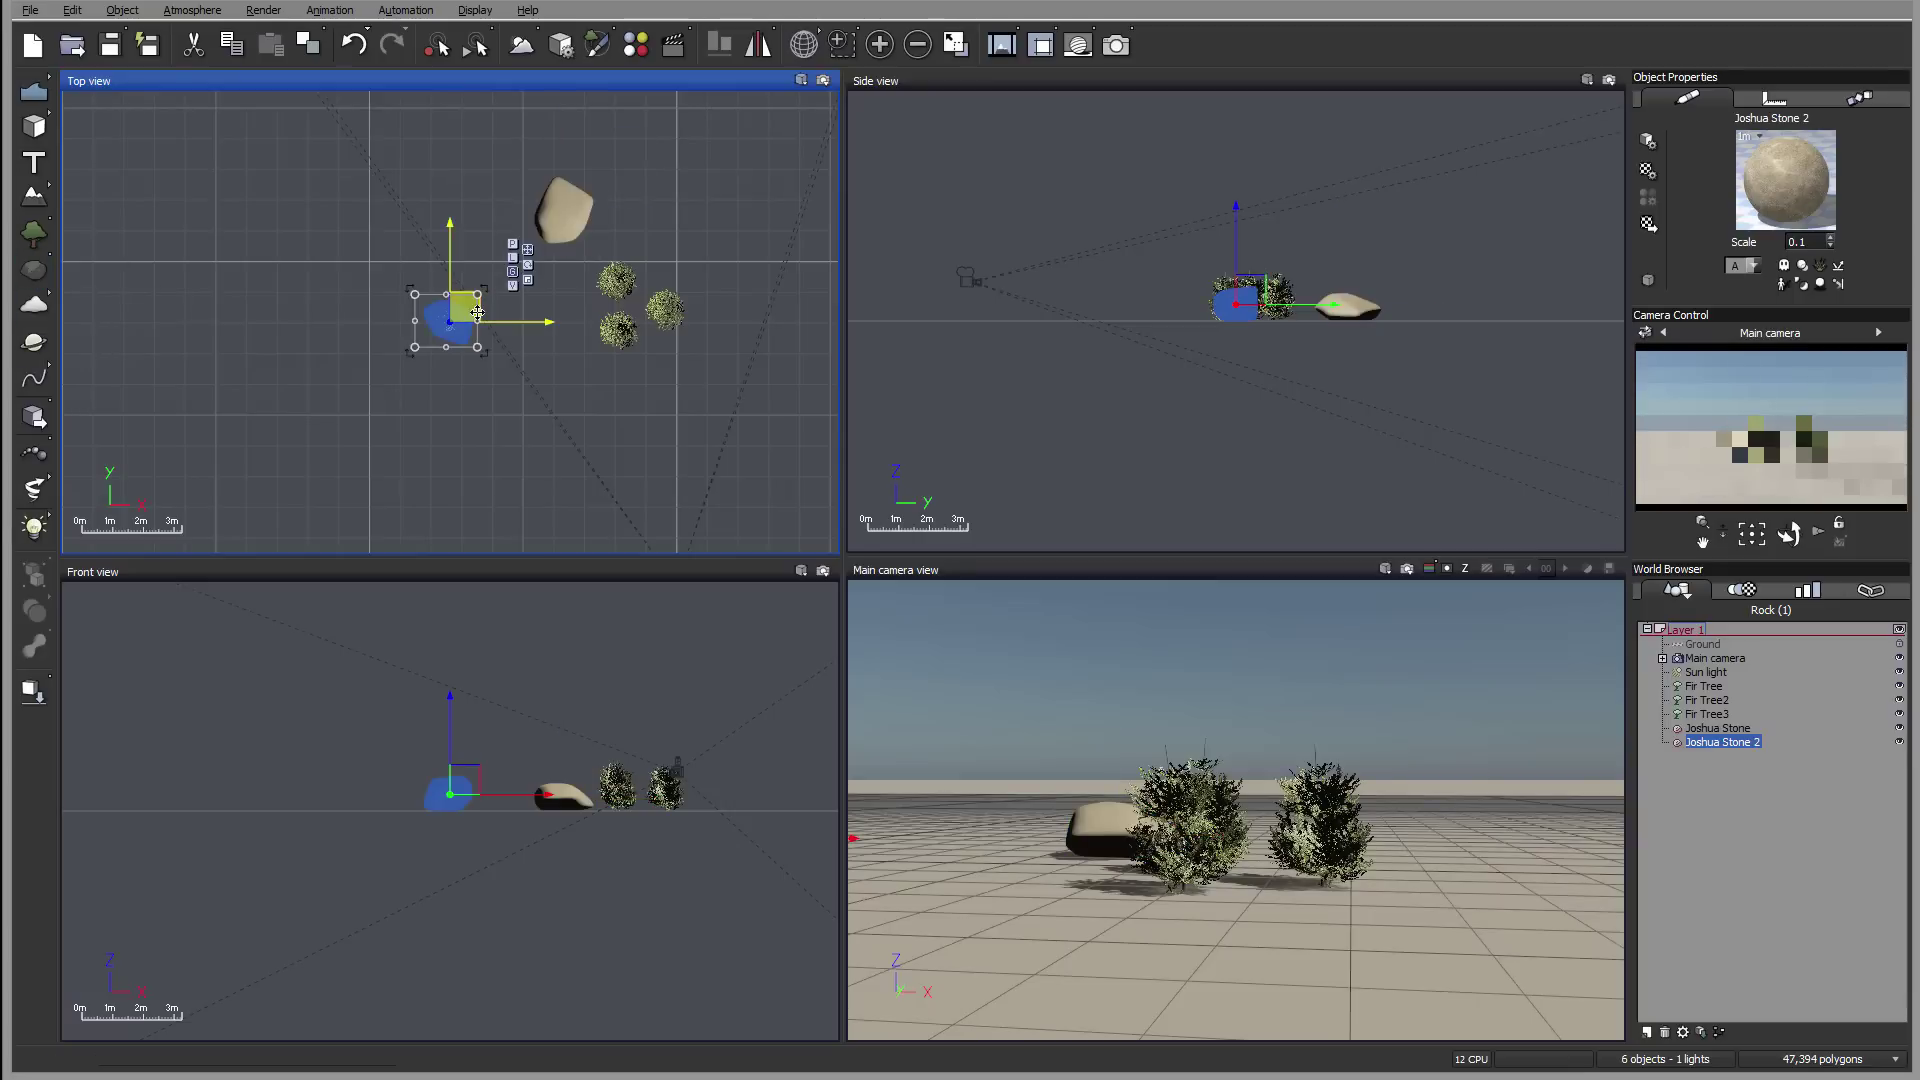
{"action": "left_click_drag", "start_coordinate": [464, 308], "coordinate": [612, 183]}
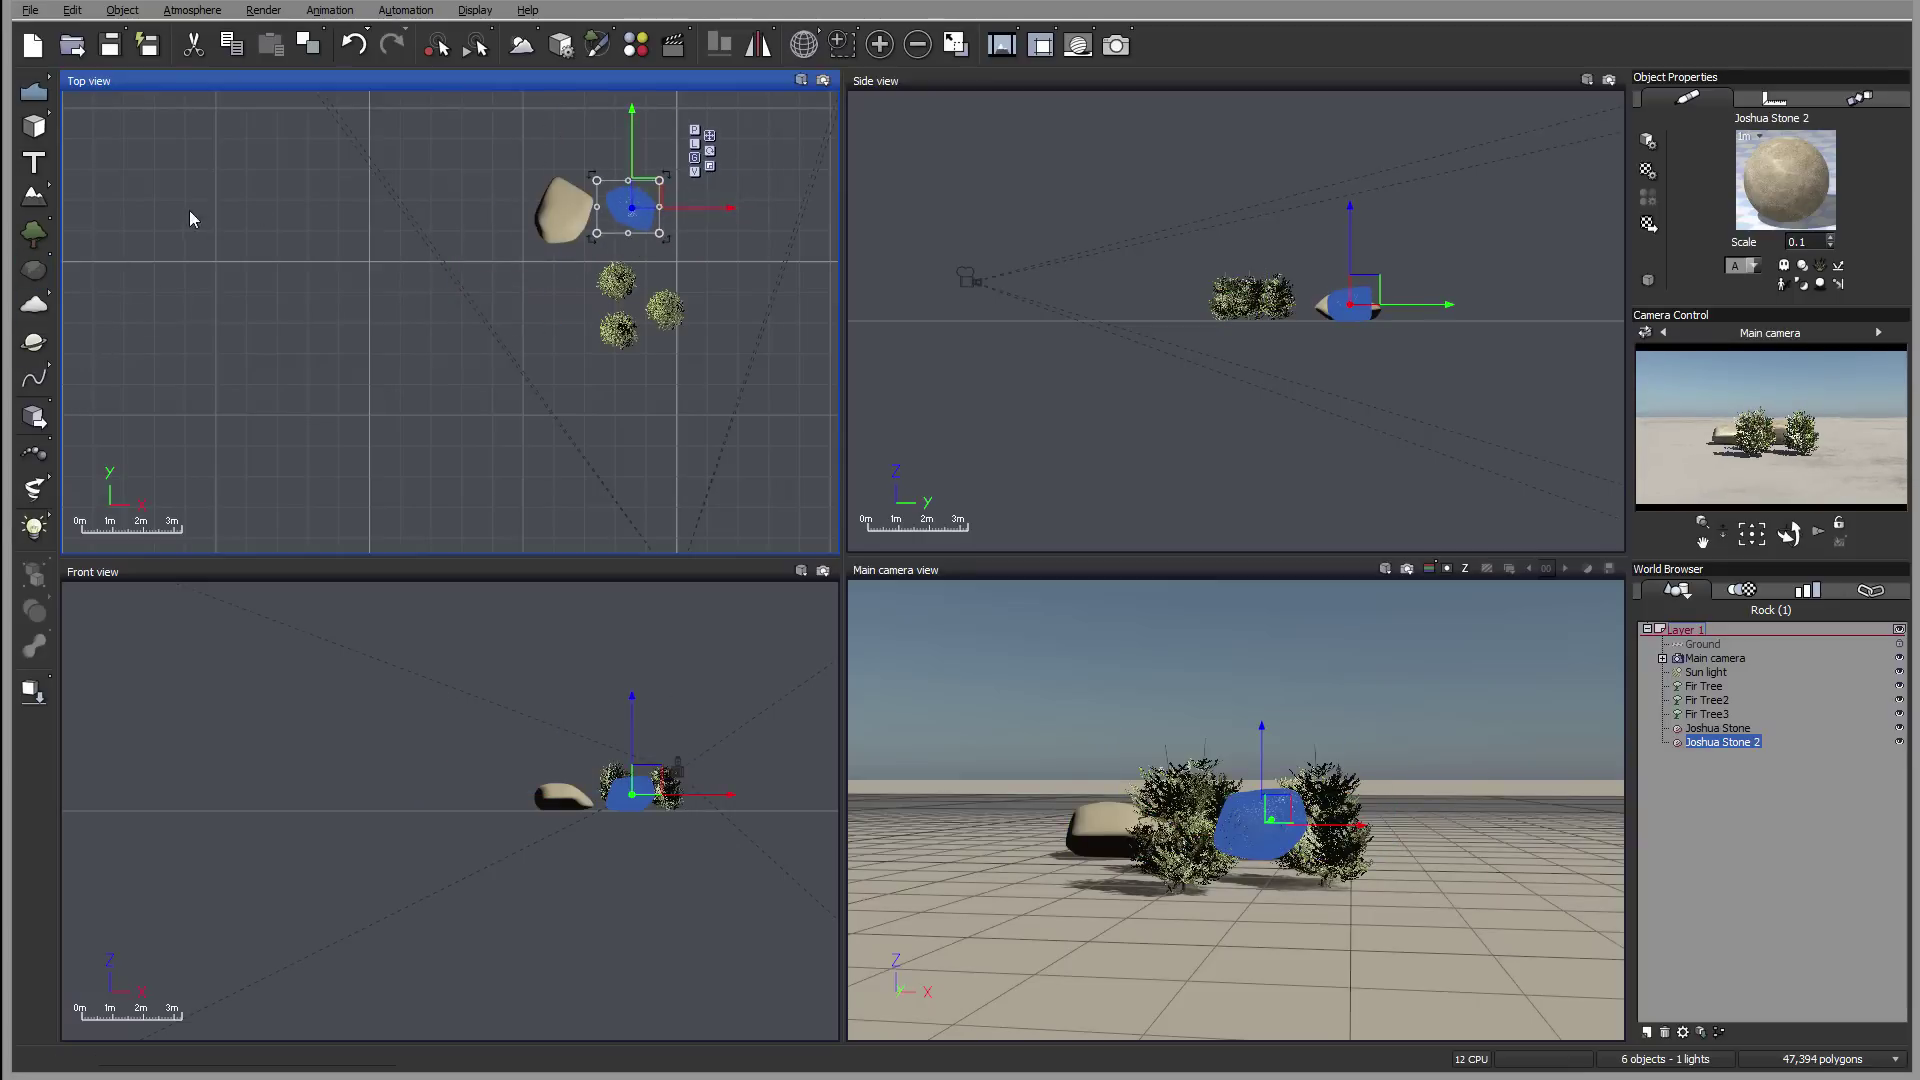
{"action": "left_click", "coordinate": [47, 299]}
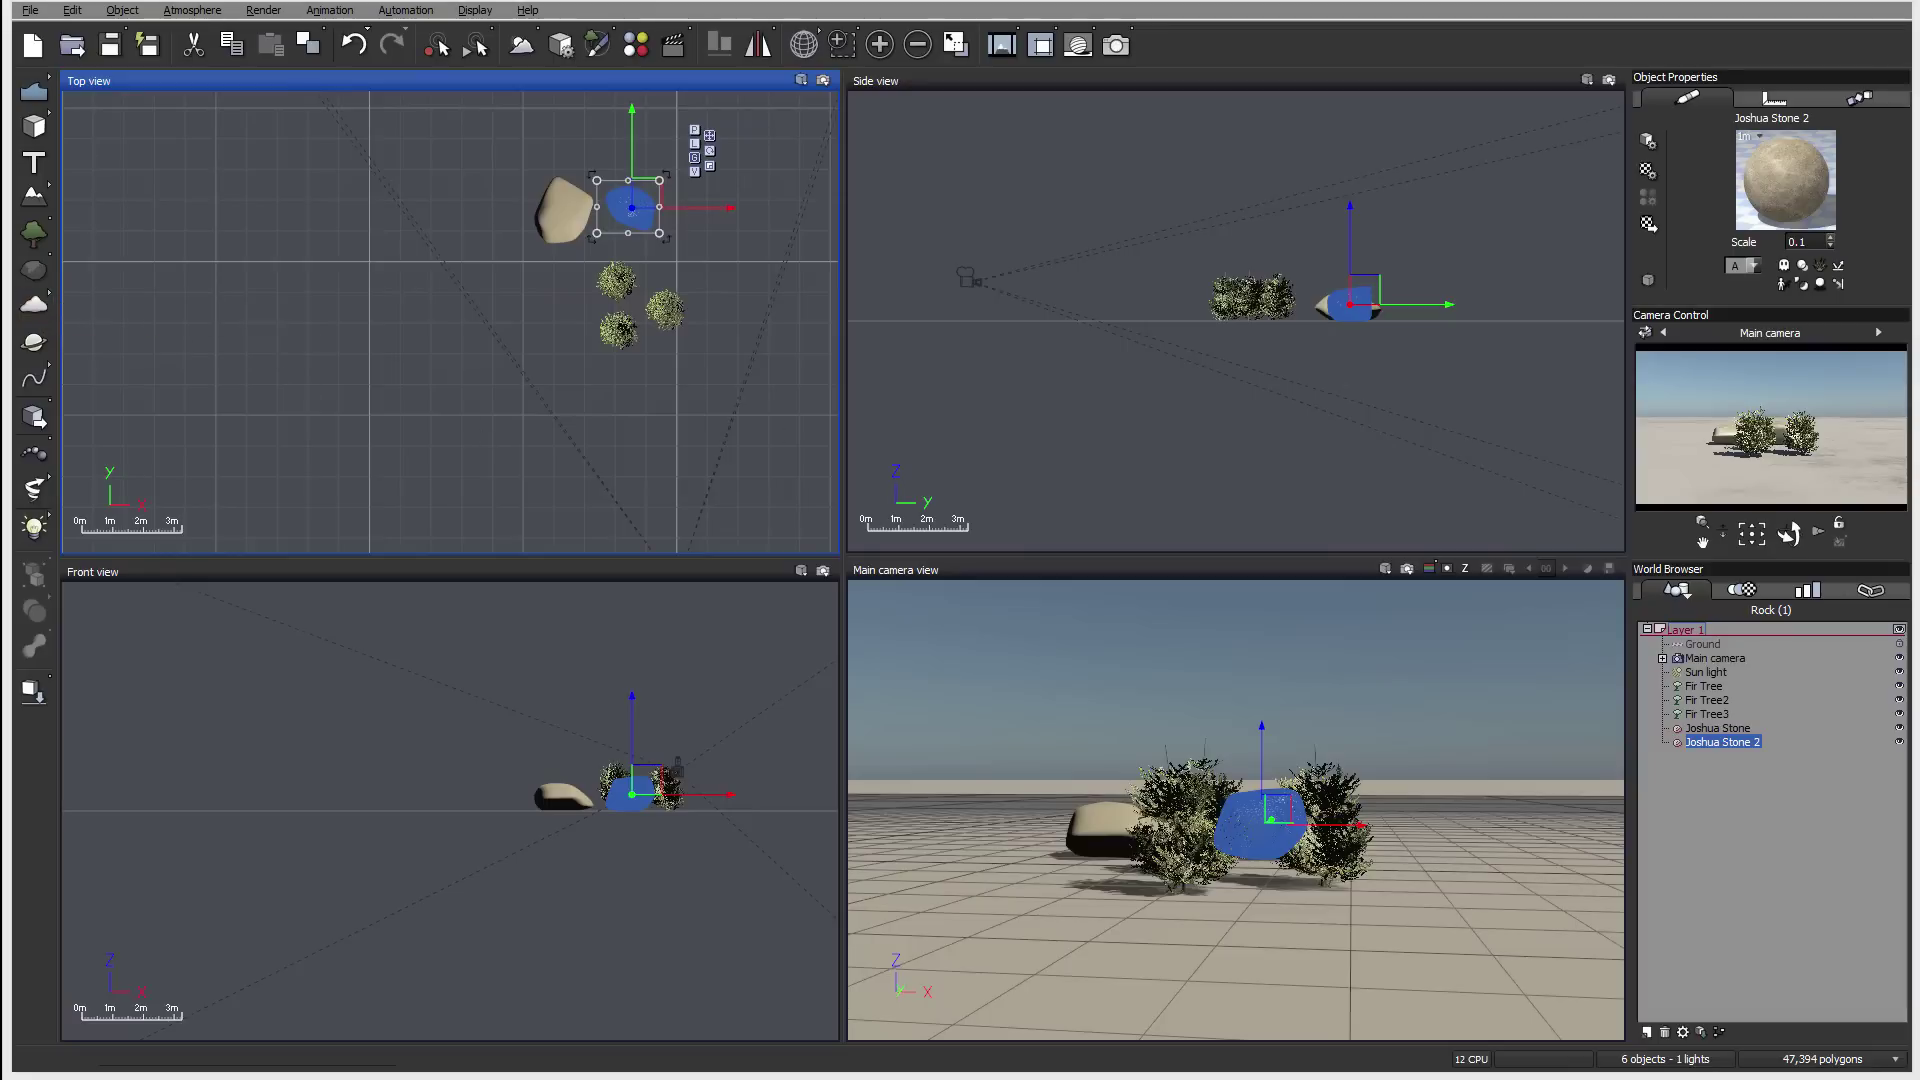
Add a Cumulus cloud layer and close the atmosphere settings
{"action": "left_click", "coordinate": [46, 302]}
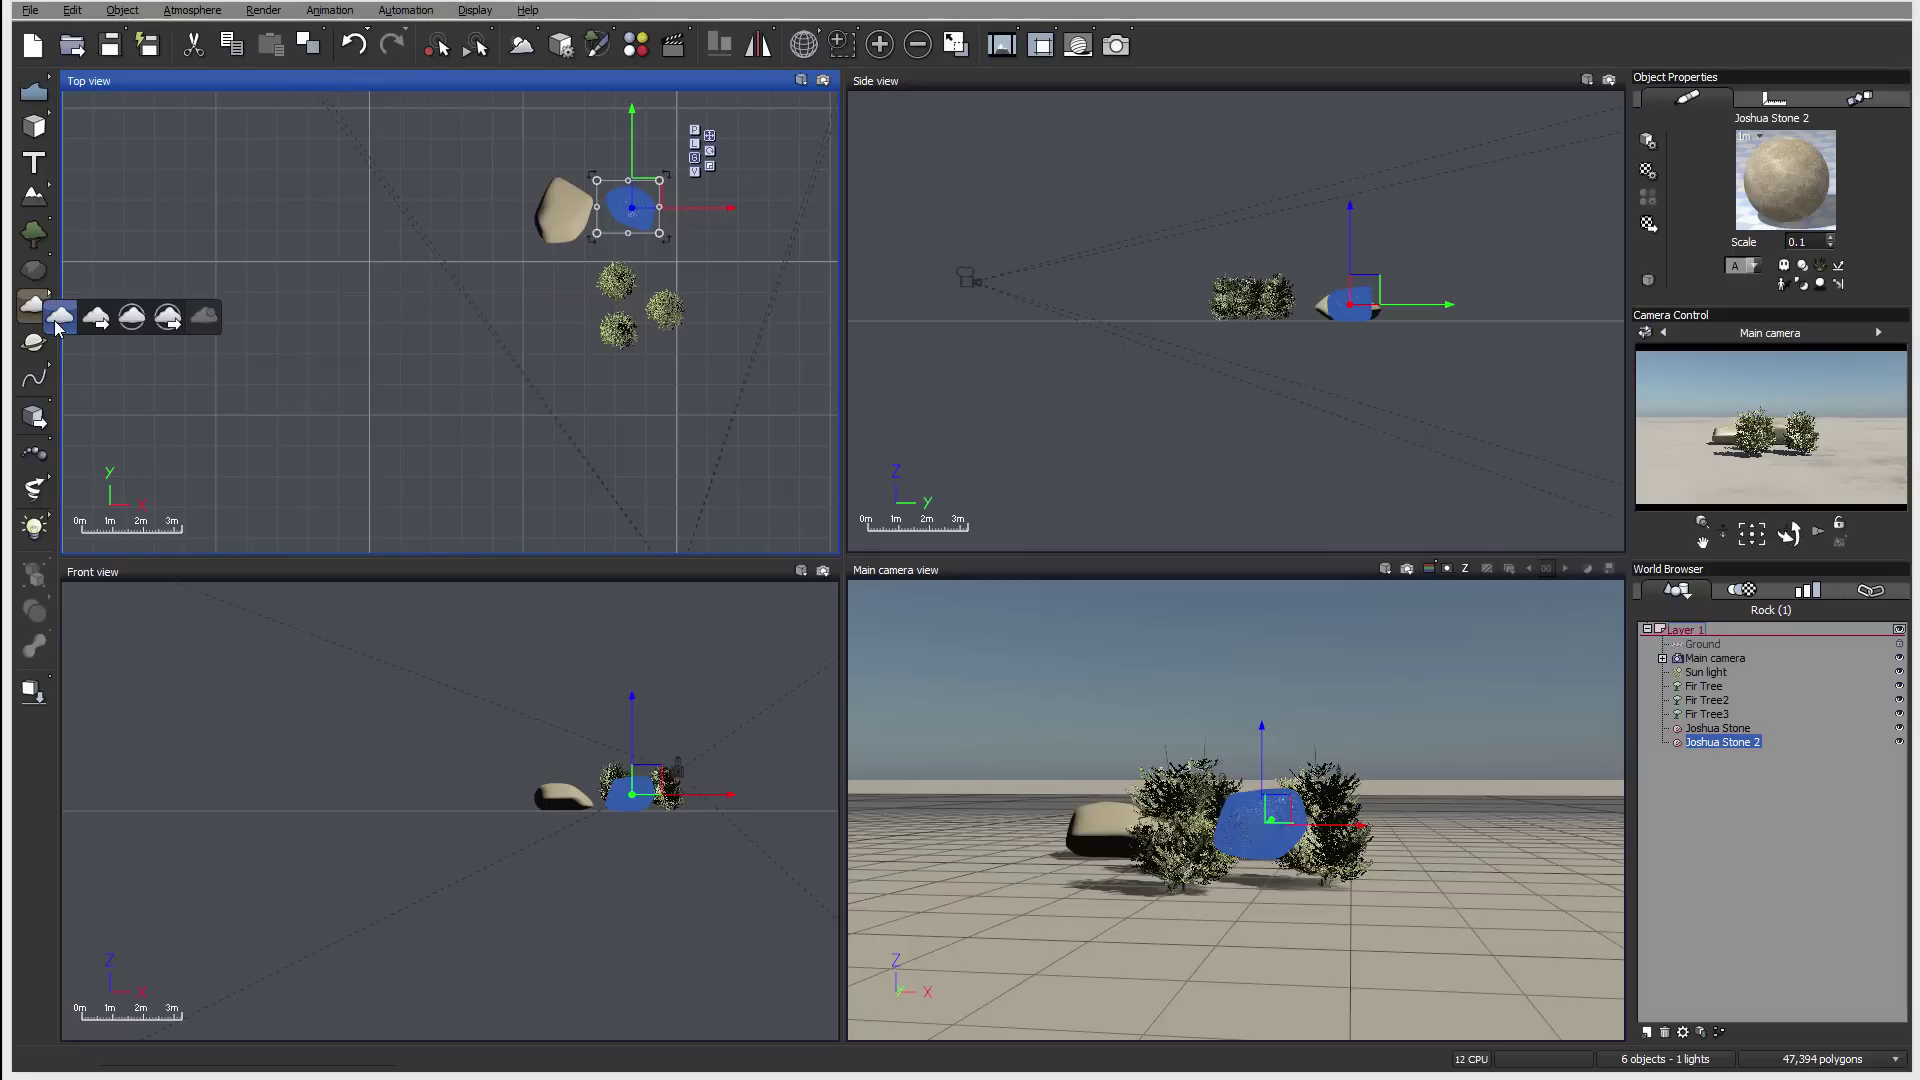
{"action": "left_click", "coordinate": [56, 318]}
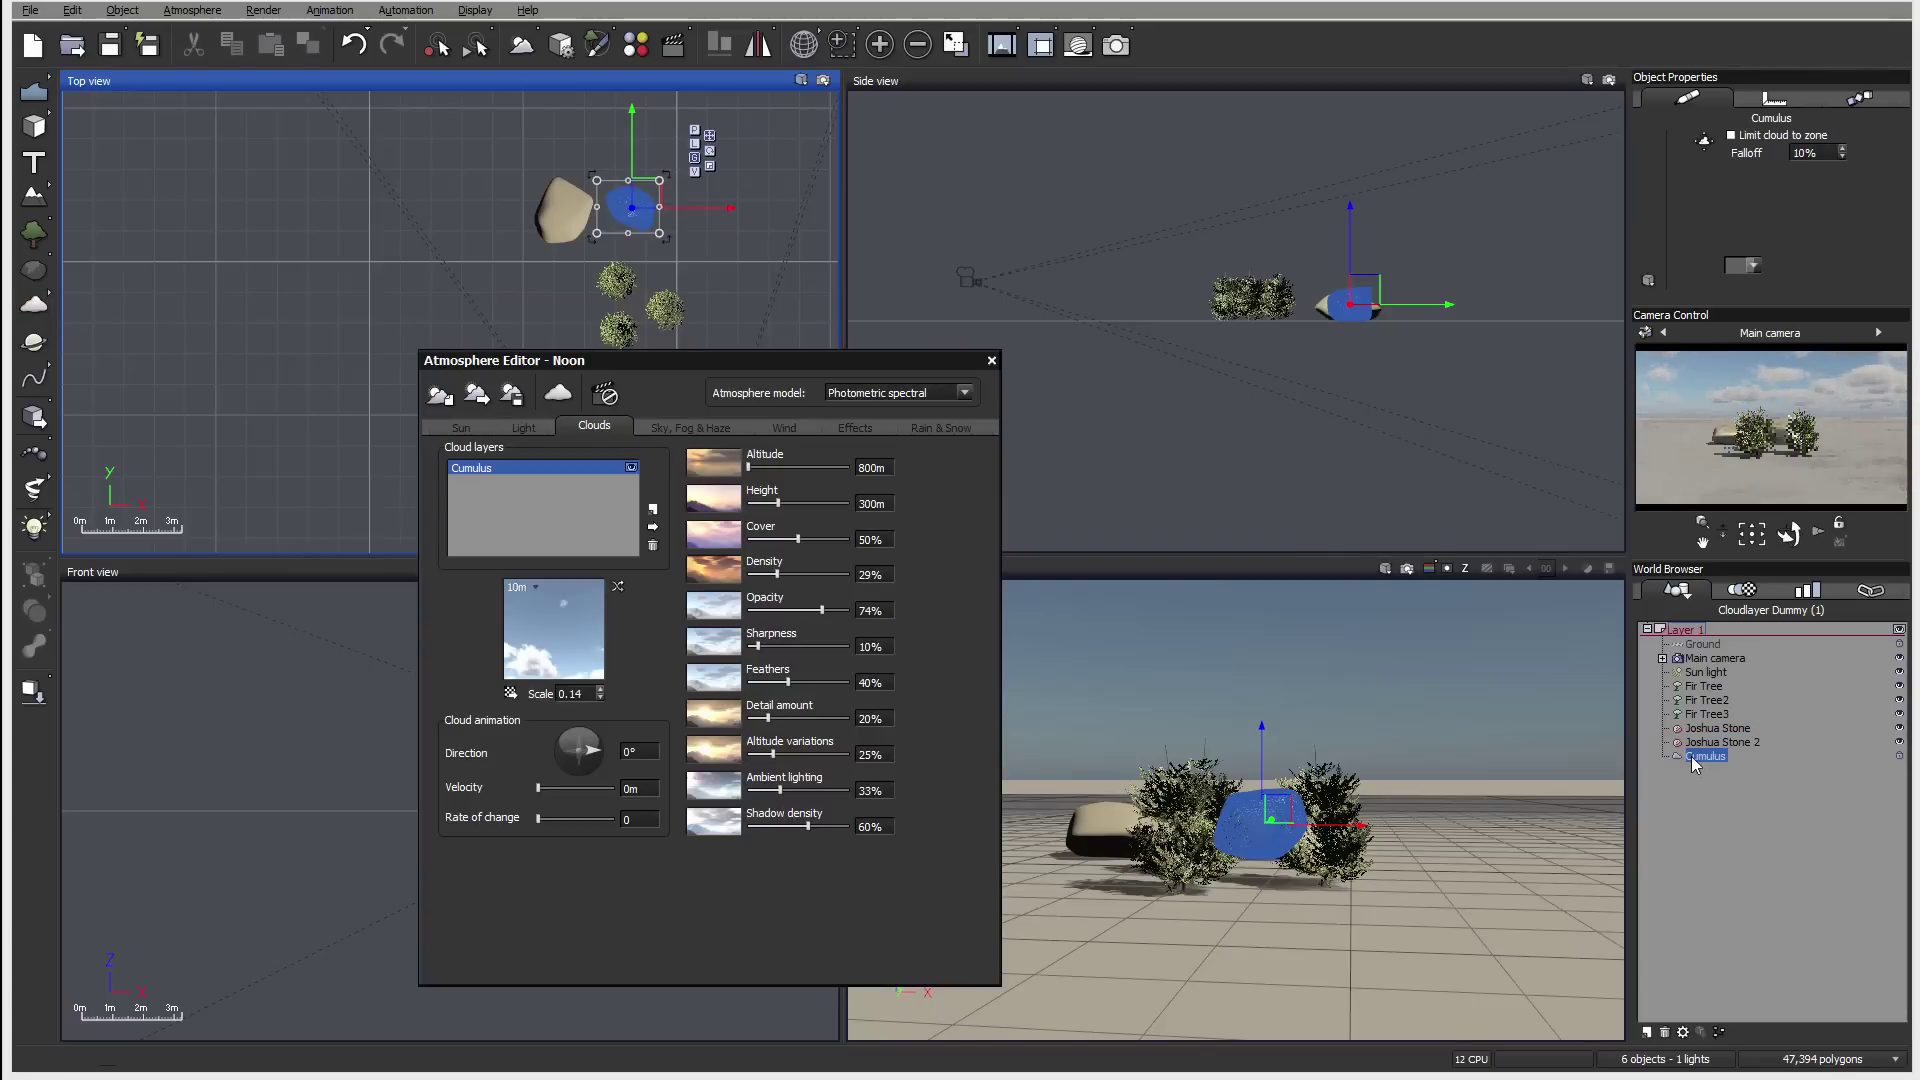
{"action": "left_click", "coordinate": [893, 188]}
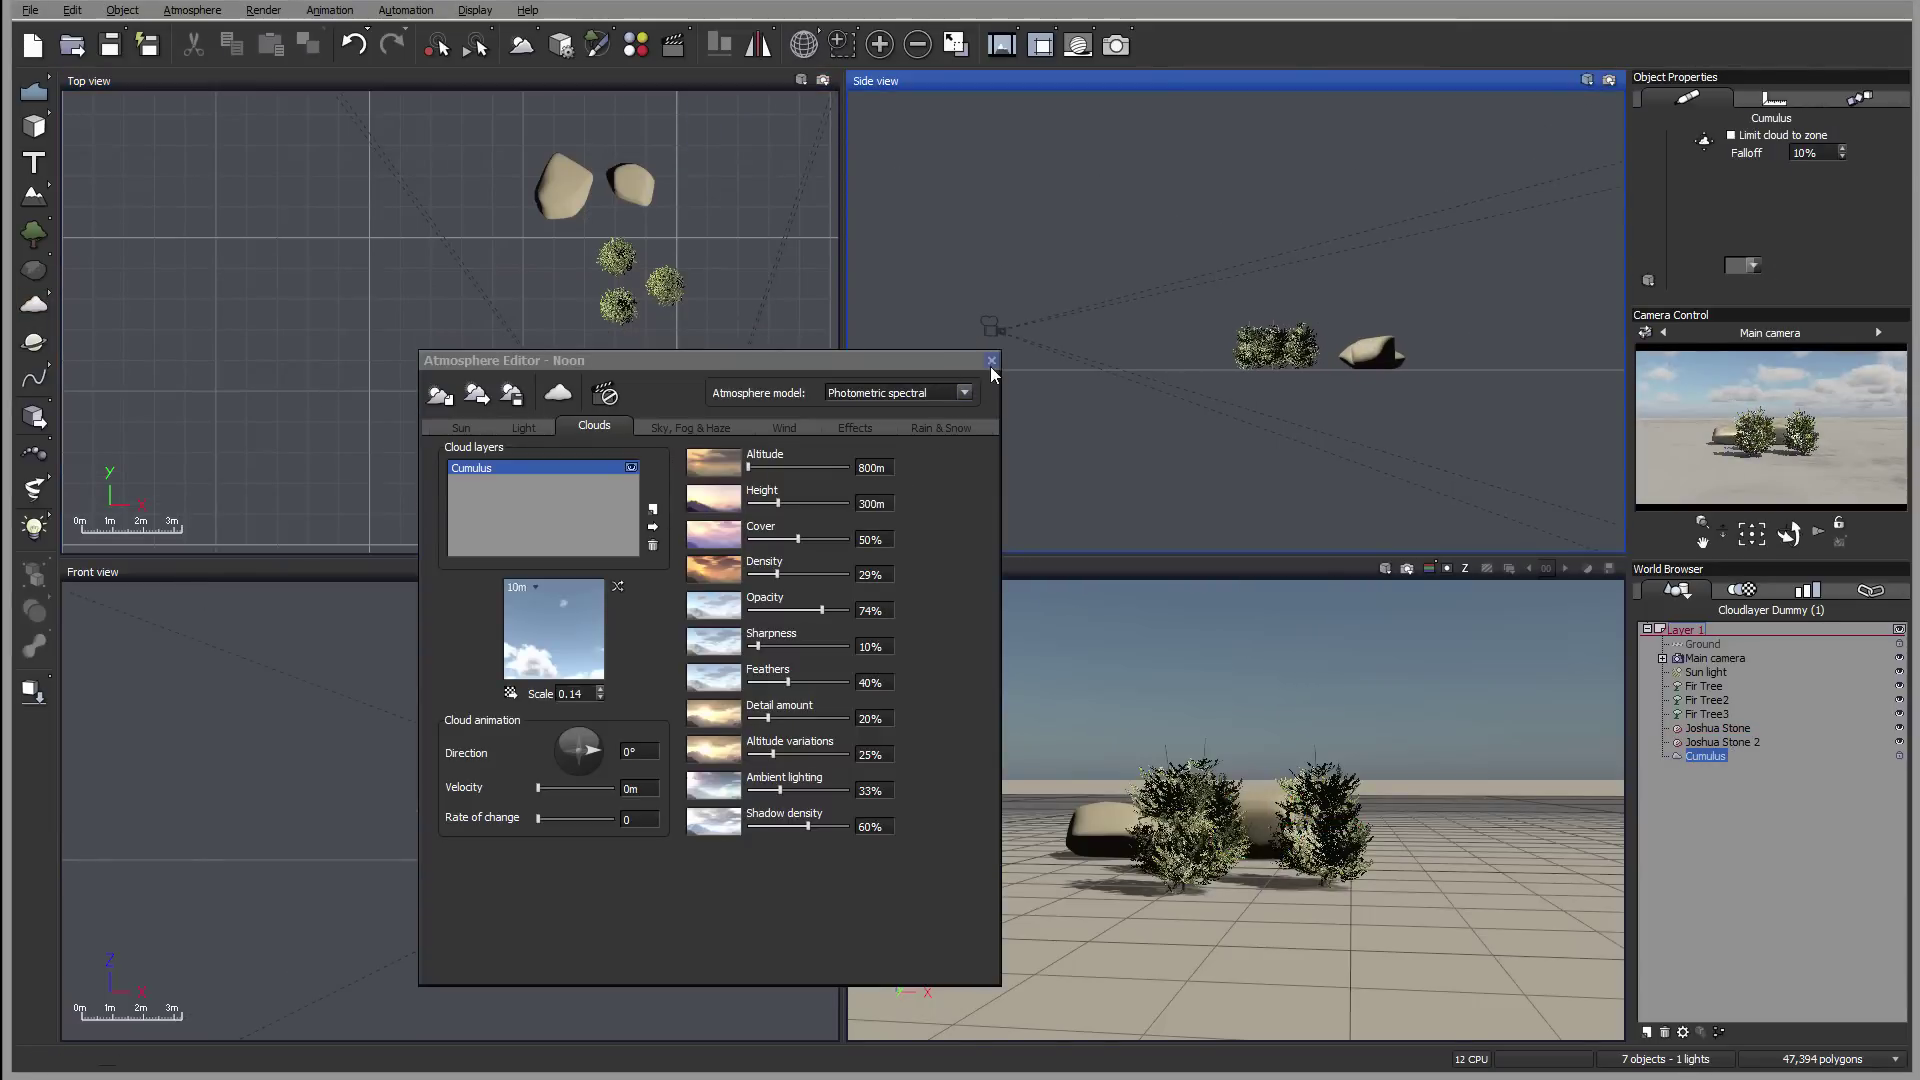
{"action": "left_click", "coordinate": [991, 362]}
Adjust the Cumulus layer's height in the Side view, ending raised higher above the ground
{"action": "scroll", "coordinate": [1112, 290], "scroll_direction": "down", "scroll_amount": 5}
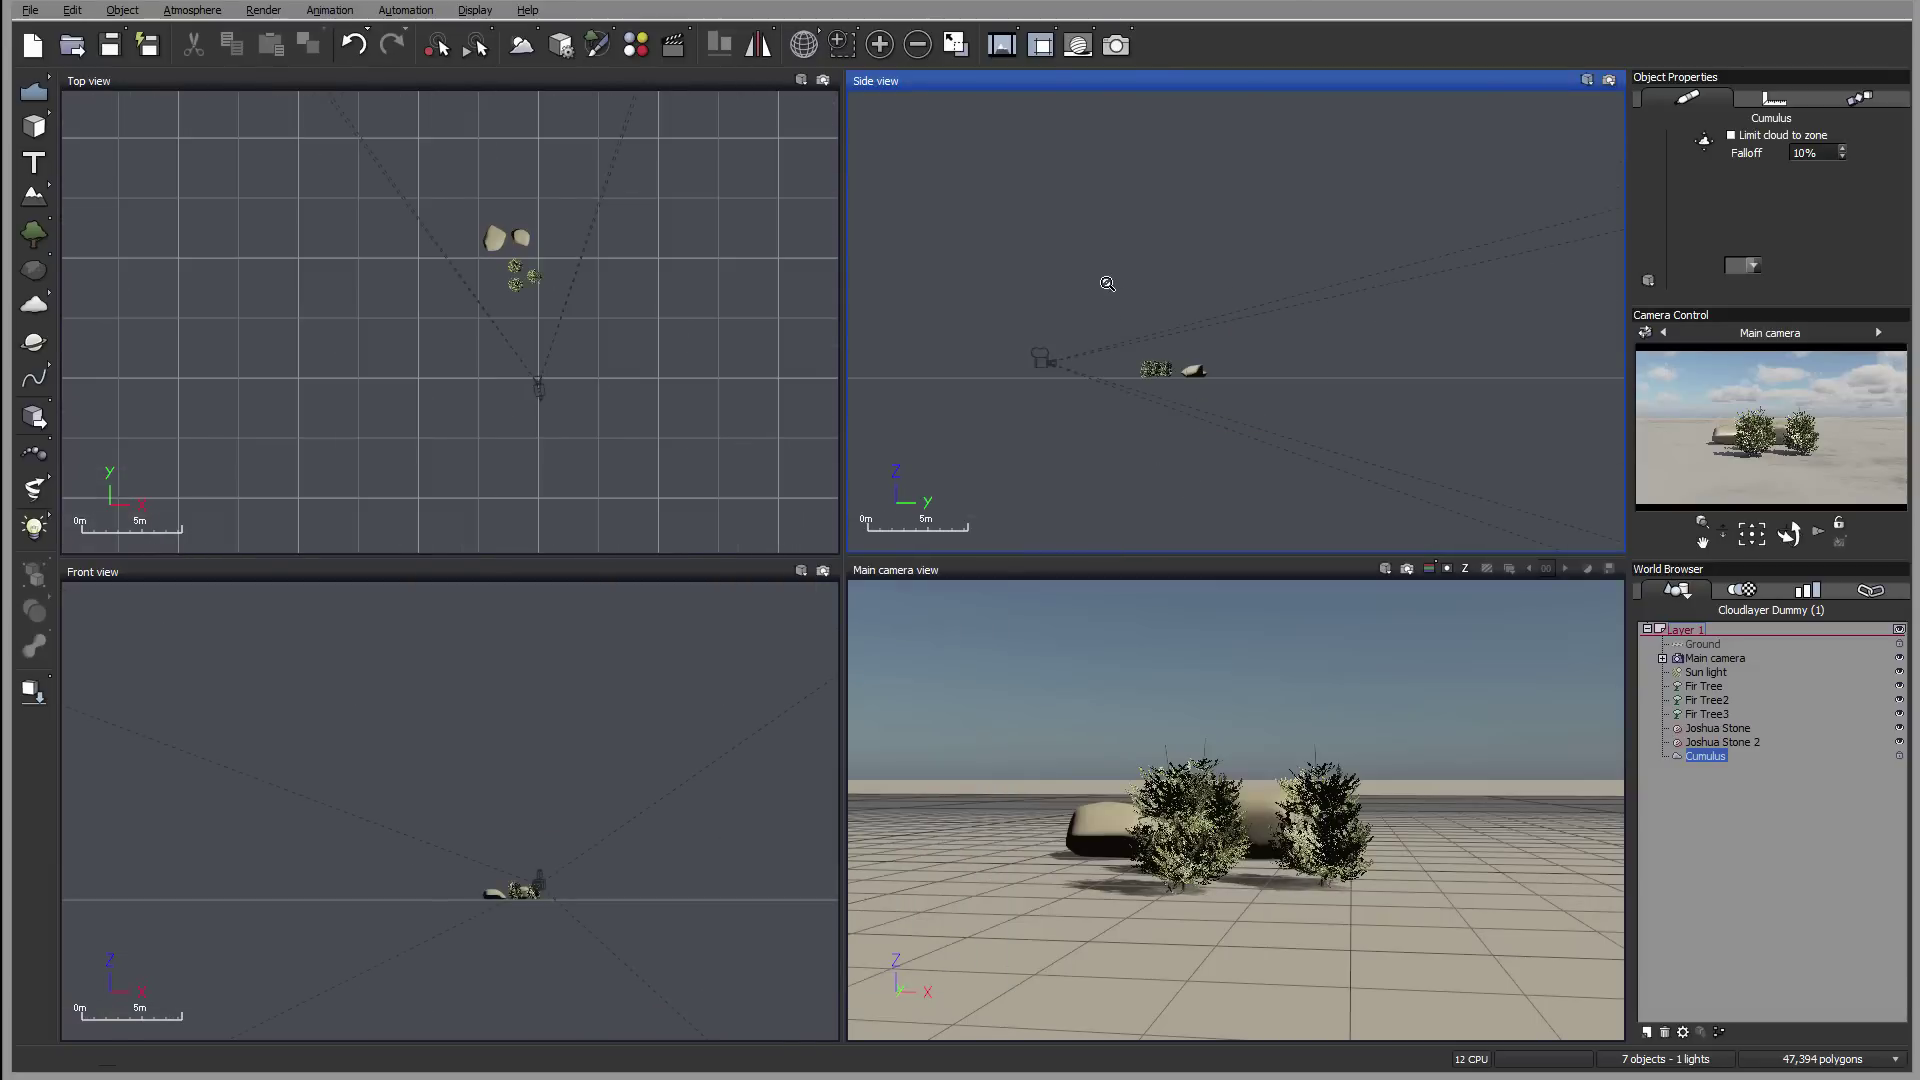
{"action": "scroll", "coordinate": [1192, 266], "scroll_direction": "down", "scroll_amount": 10}
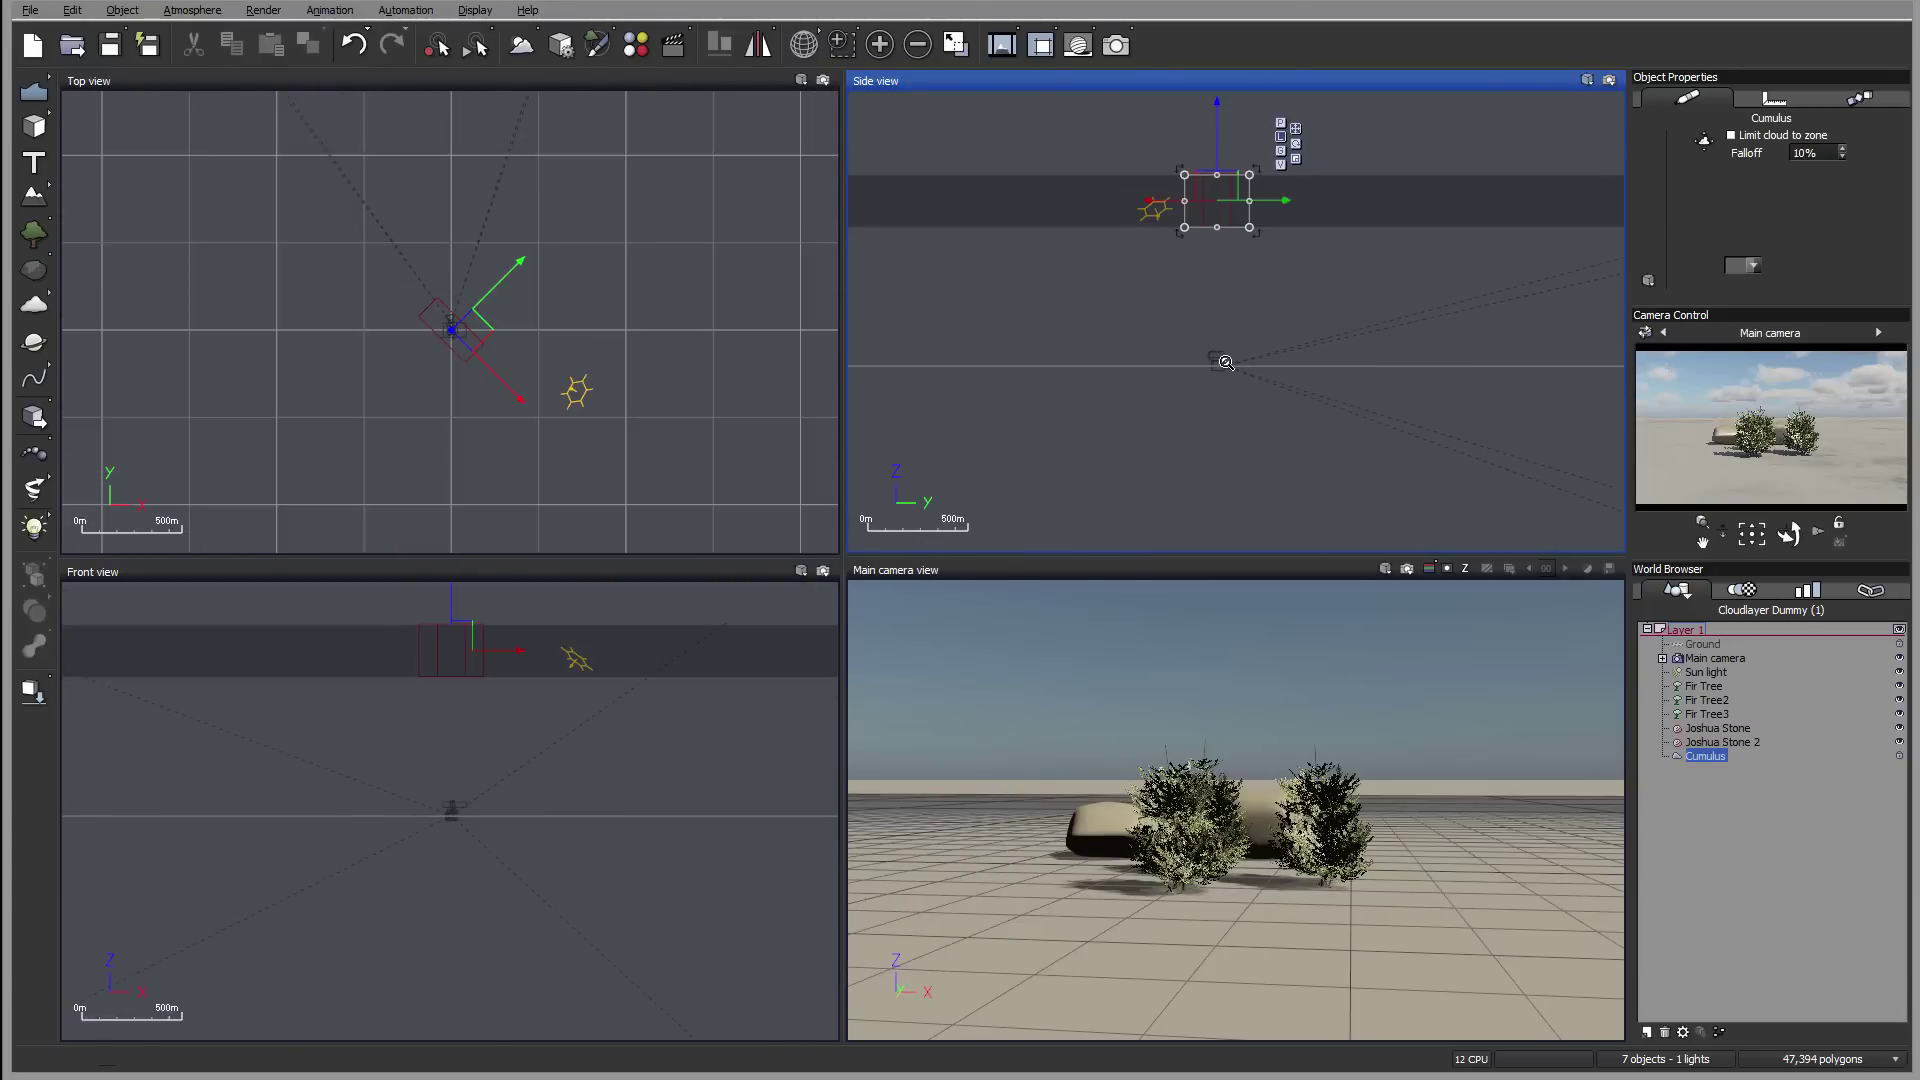
{"action": "left_click_drag", "start_coordinate": [1231, 183], "coordinate": [1271, 286]}
{"action": "scroll", "coordinate": [1285, 305], "scroll_direction": "up", "scroll_amount": 4}
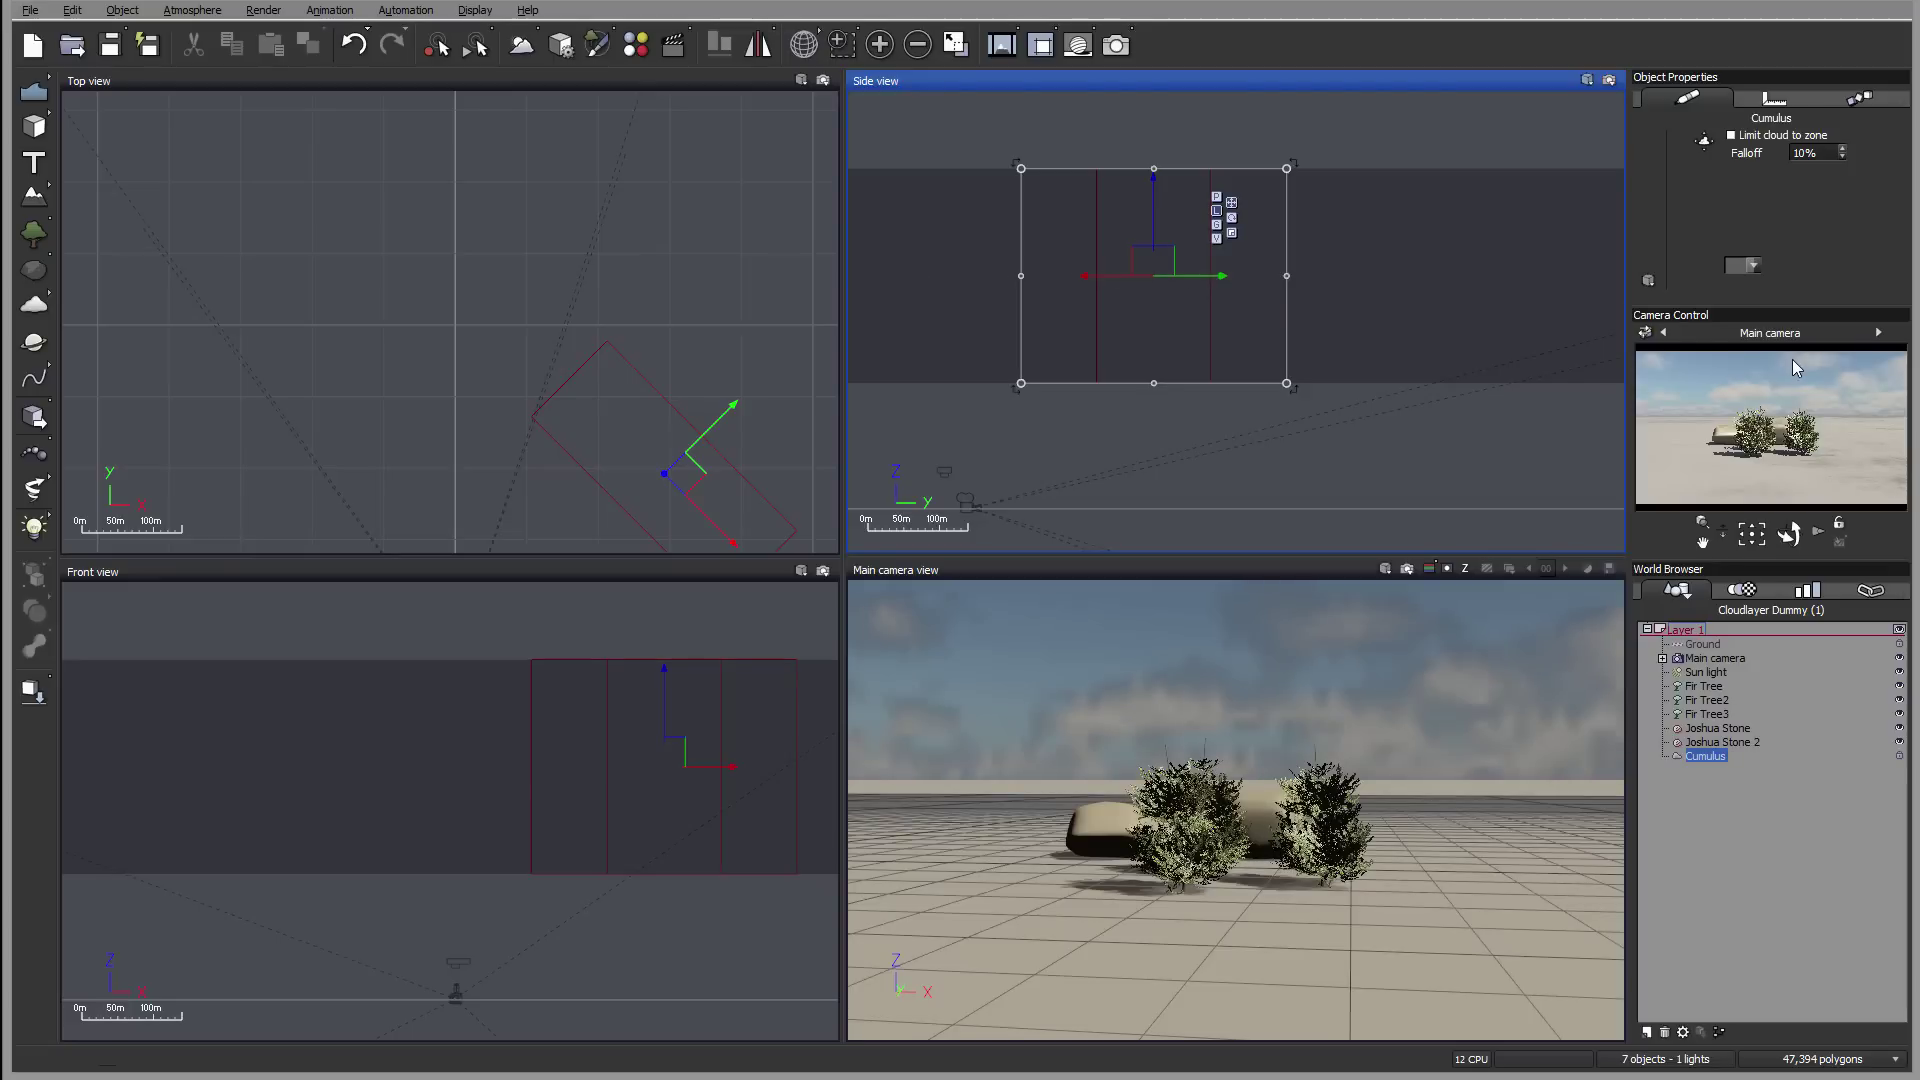
{"action": "right_click_drag", "start_coordinate": [1352, 245], "coordinate": [1425, 267]}
{"action": "left_click_drag", "start_coordinate": [1224, 288], "coordinate": [1220, 294]}
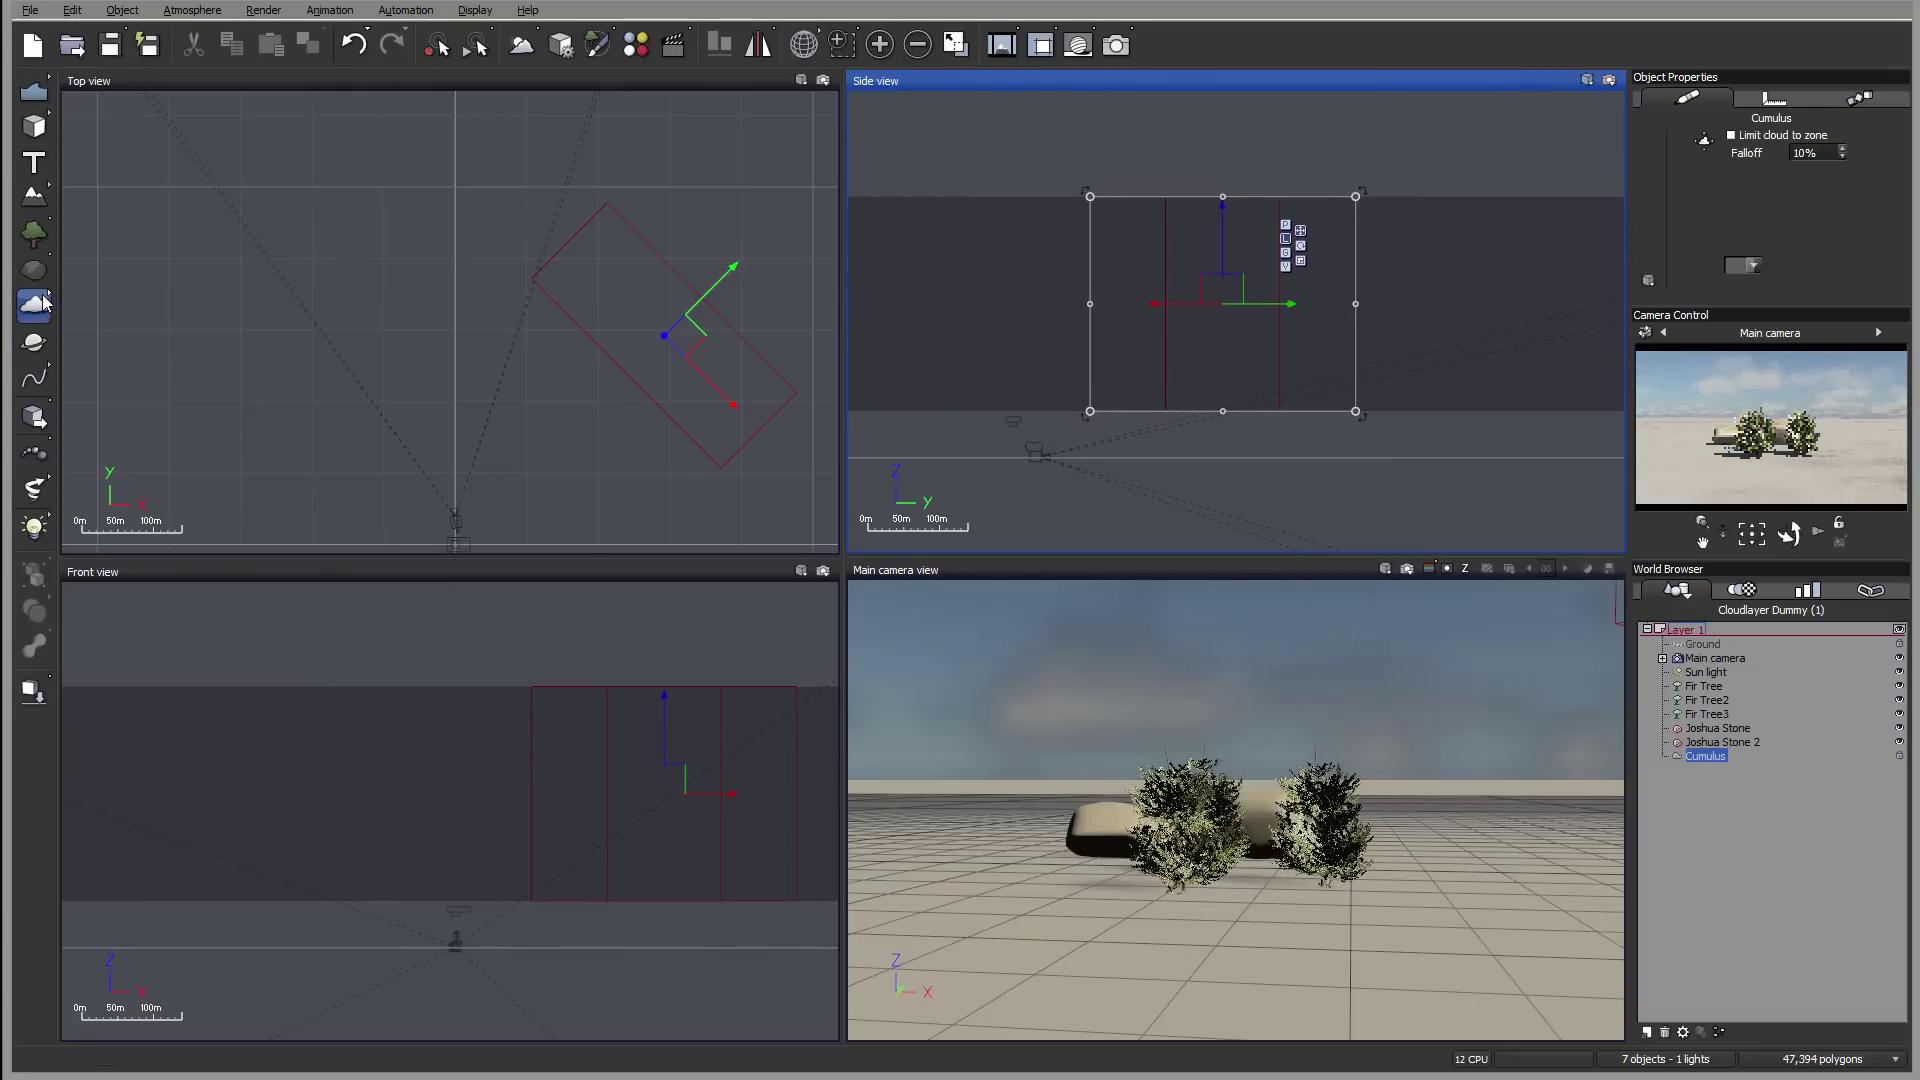
{"action": "left_click_drag", "start_coordinate": [1228, 292], "coordinate": [1236, 201]}
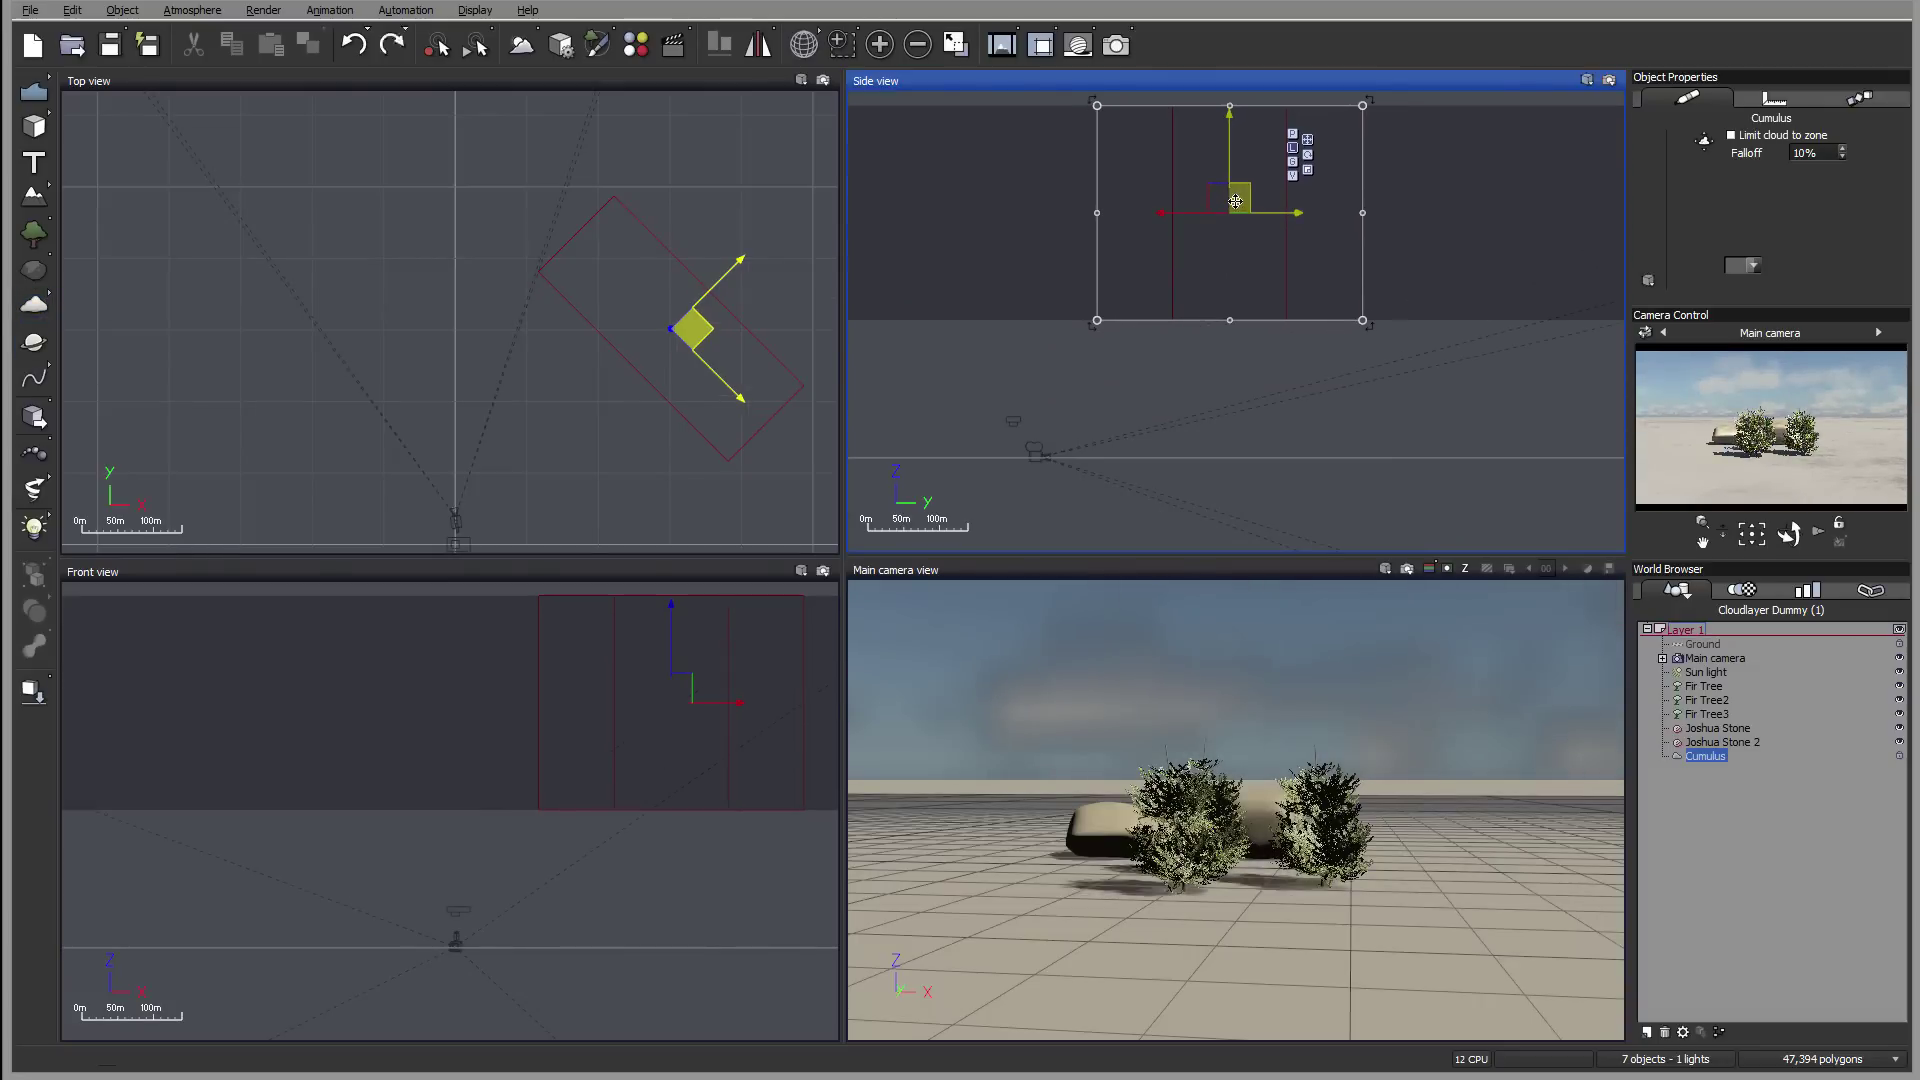
Add the Feathery Cloud metacloud from the Clouds browser and lift it upward
{"action": "mouse_move", "coordinate": [75, 302]}
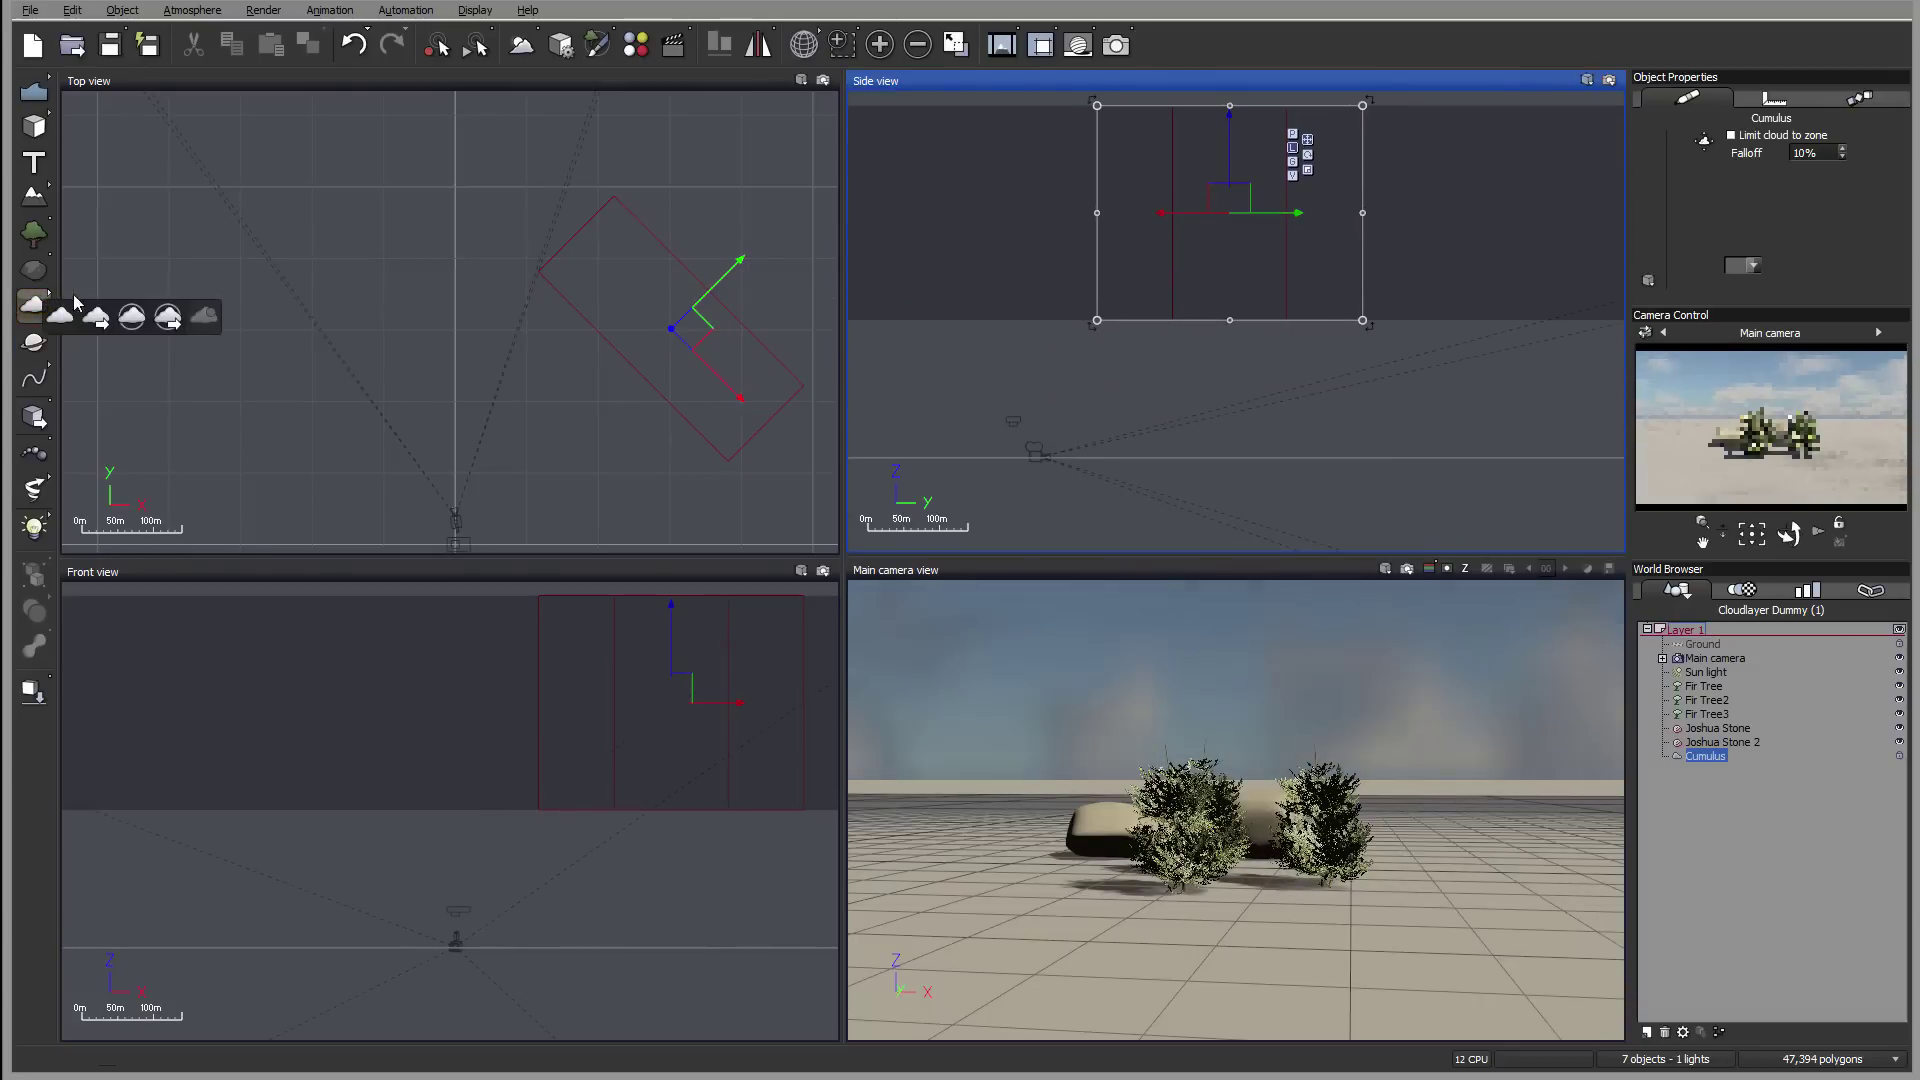
{"action": "left_click", "coordinate": [133, 314]}
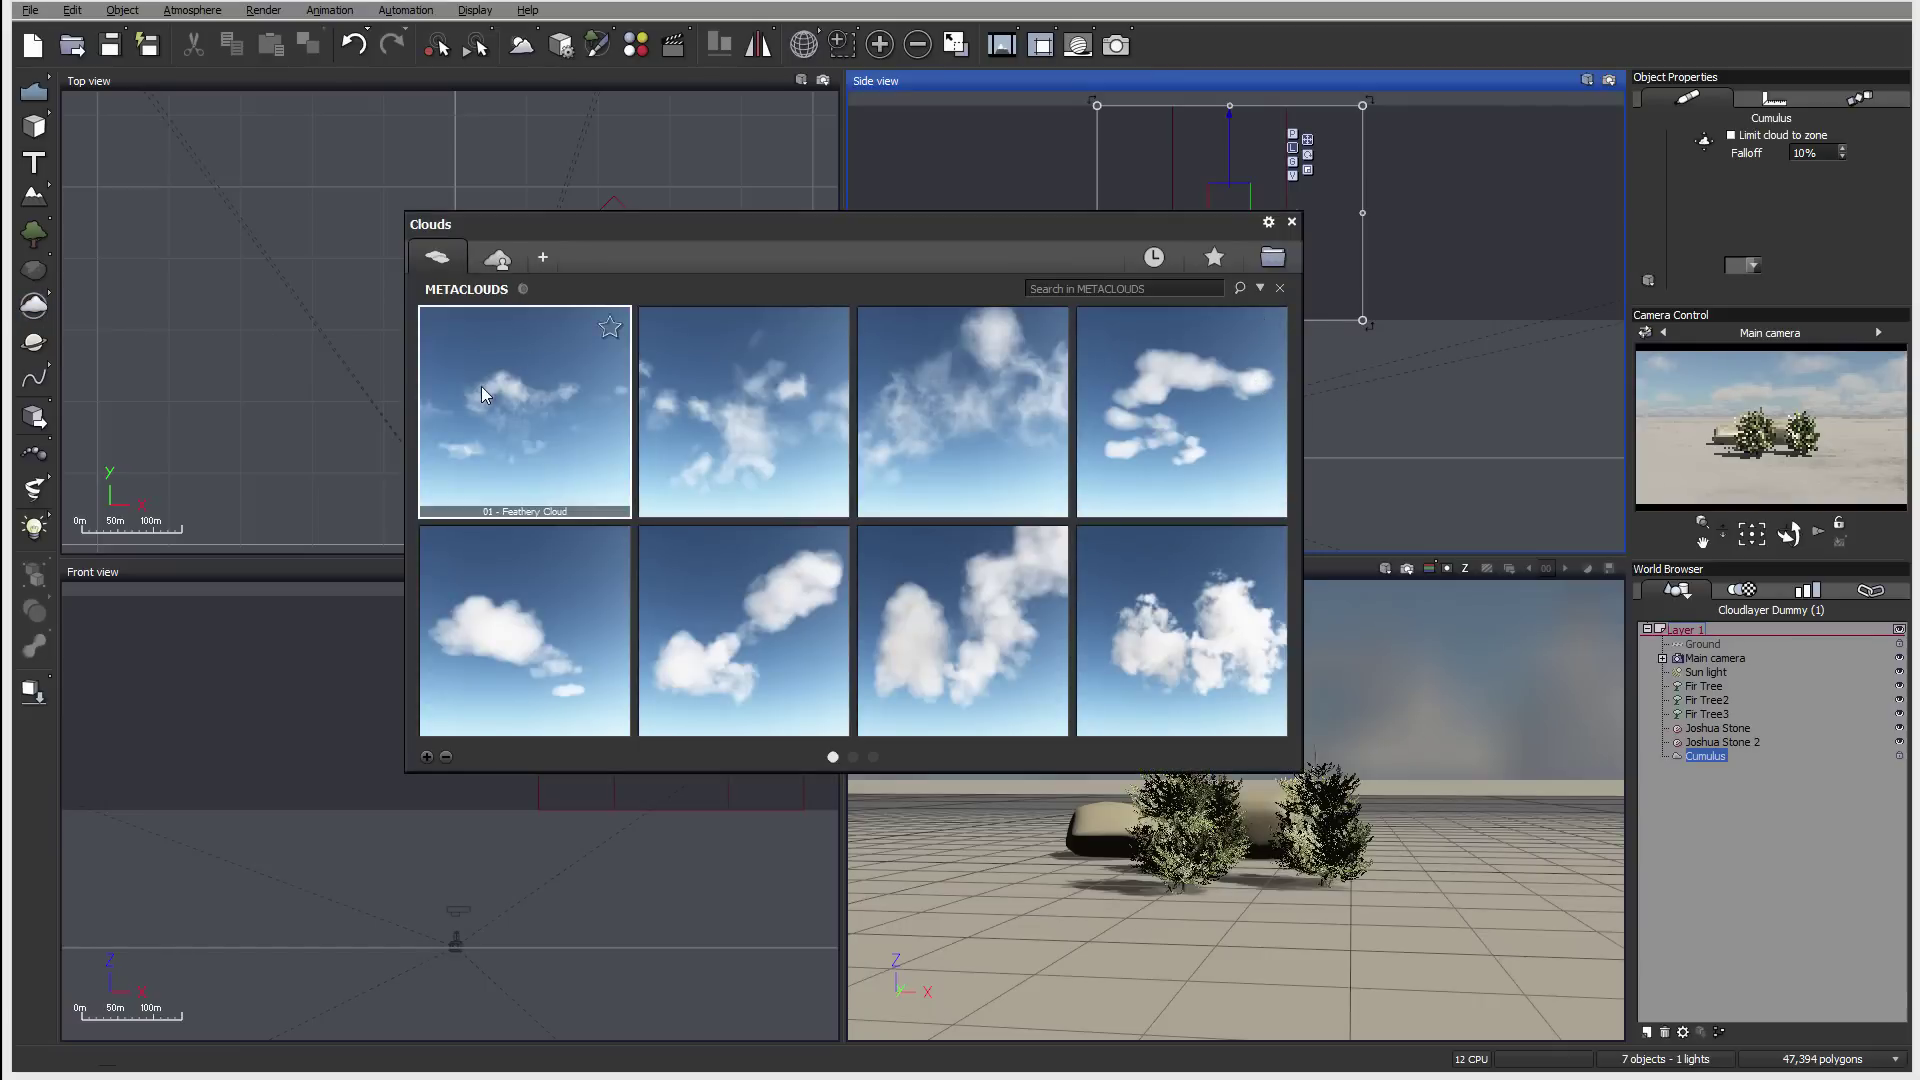
{"action": "double_click", "coordinate": [1054, 364]}
{"action": "scroll", "coordinate": [1186, 468], "scroll_direction": "up", "scroll_amount": 5}
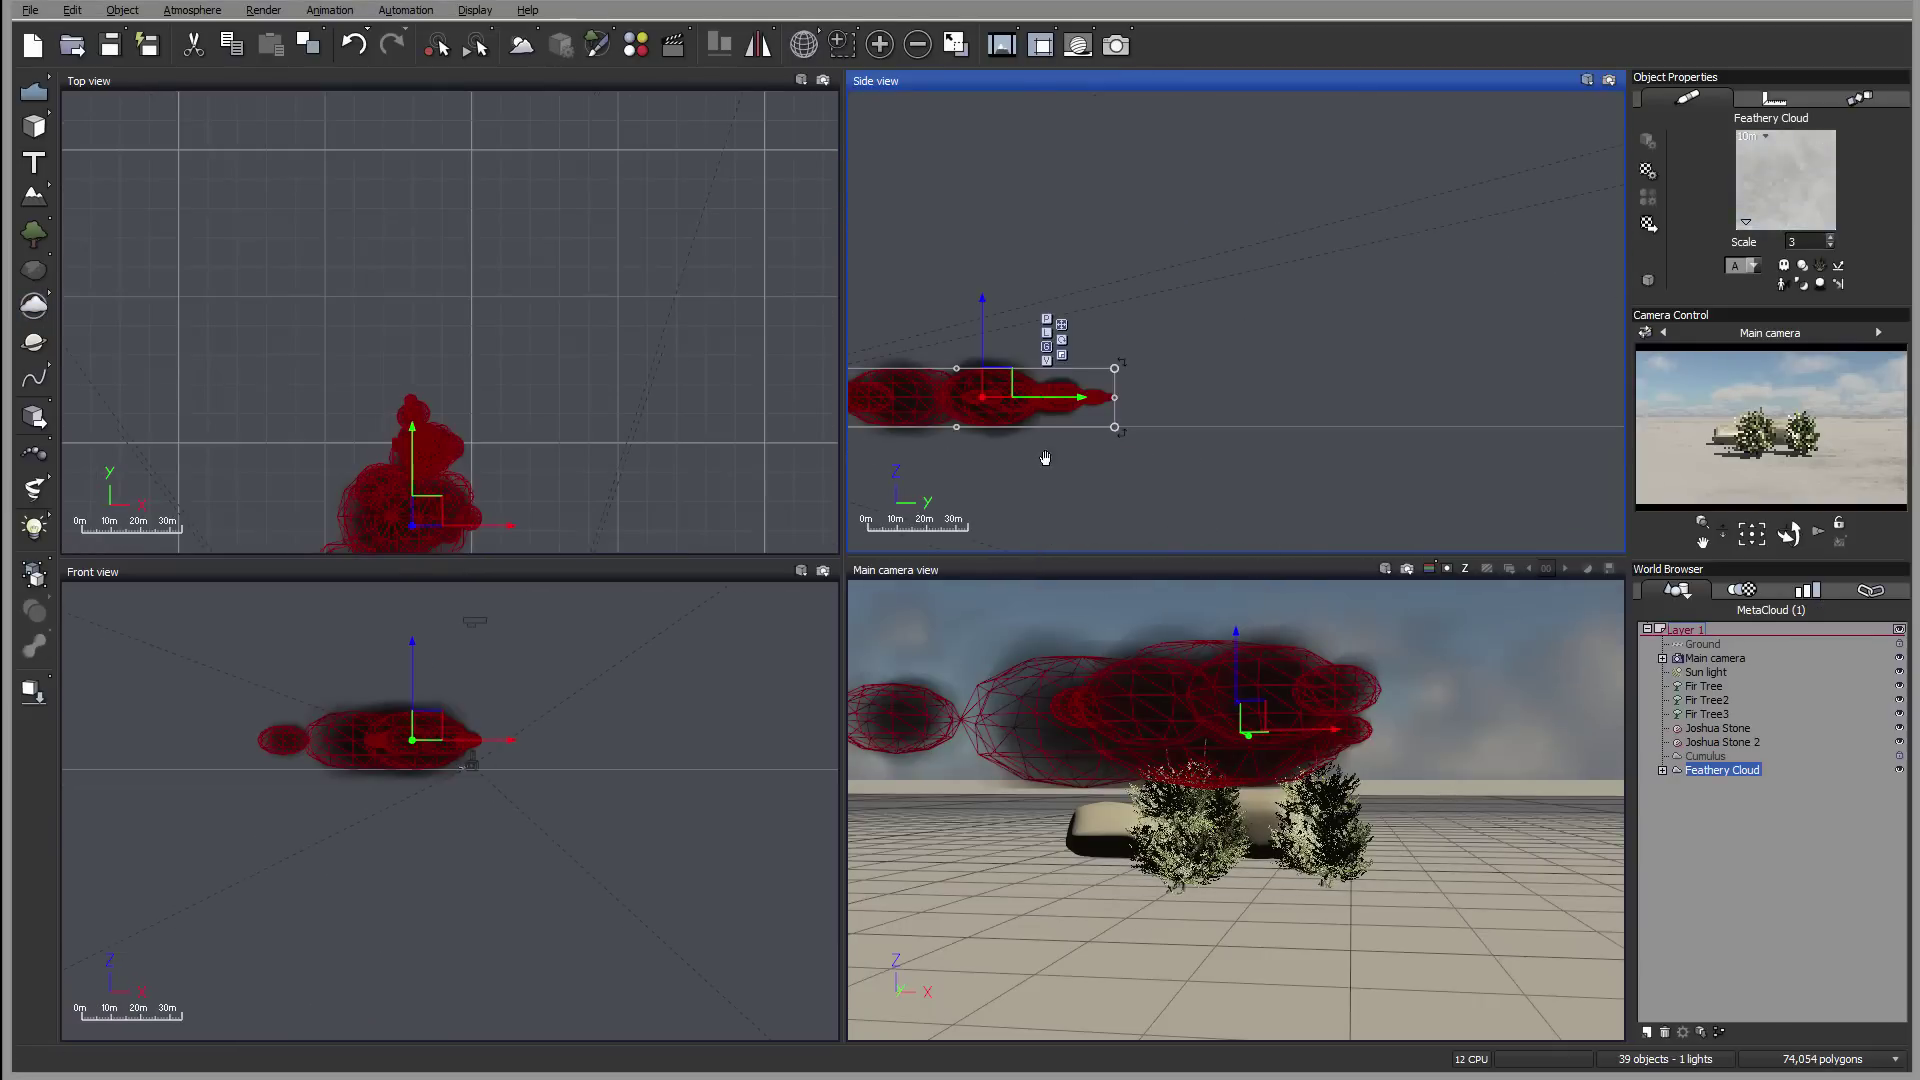
{"action": "mouse_move", "coordinate": [1283, 392]}
{"action": "left_mouse_down"}
{"action": "mouse_move", "coordinate": [1284, 372]}
{"action": "mouse_move", "coordinate": [1145, 377]}
{"action": "mouse_move", "coordinate": [1266, 379]}
{"action": "left_mouse_up"}
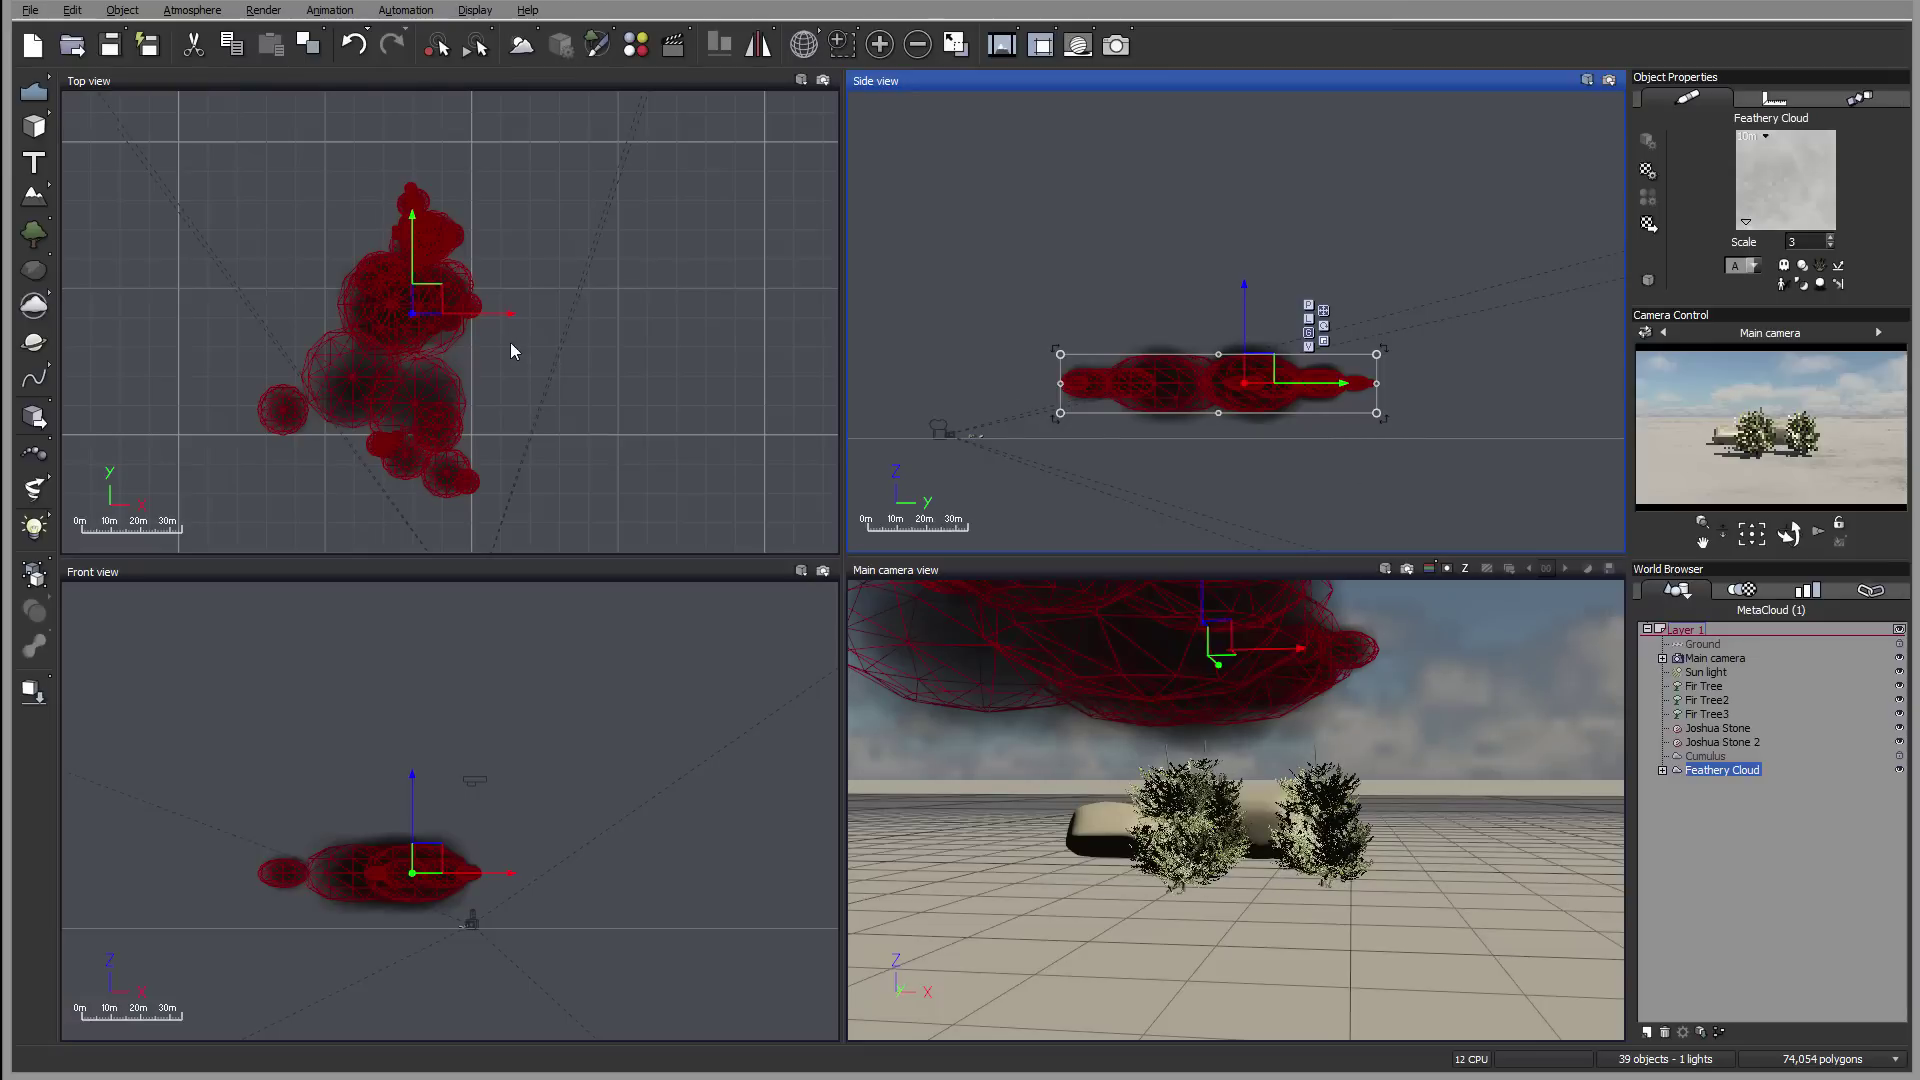
Shift the Feathery Cloud right in the top view, then select the Cumulus layer
{"action": "right_click_drag", "start_coordinate": [512, 342], "coordinate": [720, 306]}
{"action": "left_click_drag", "start_coordinate": [627, 254], "coordinate": [683, 246]}
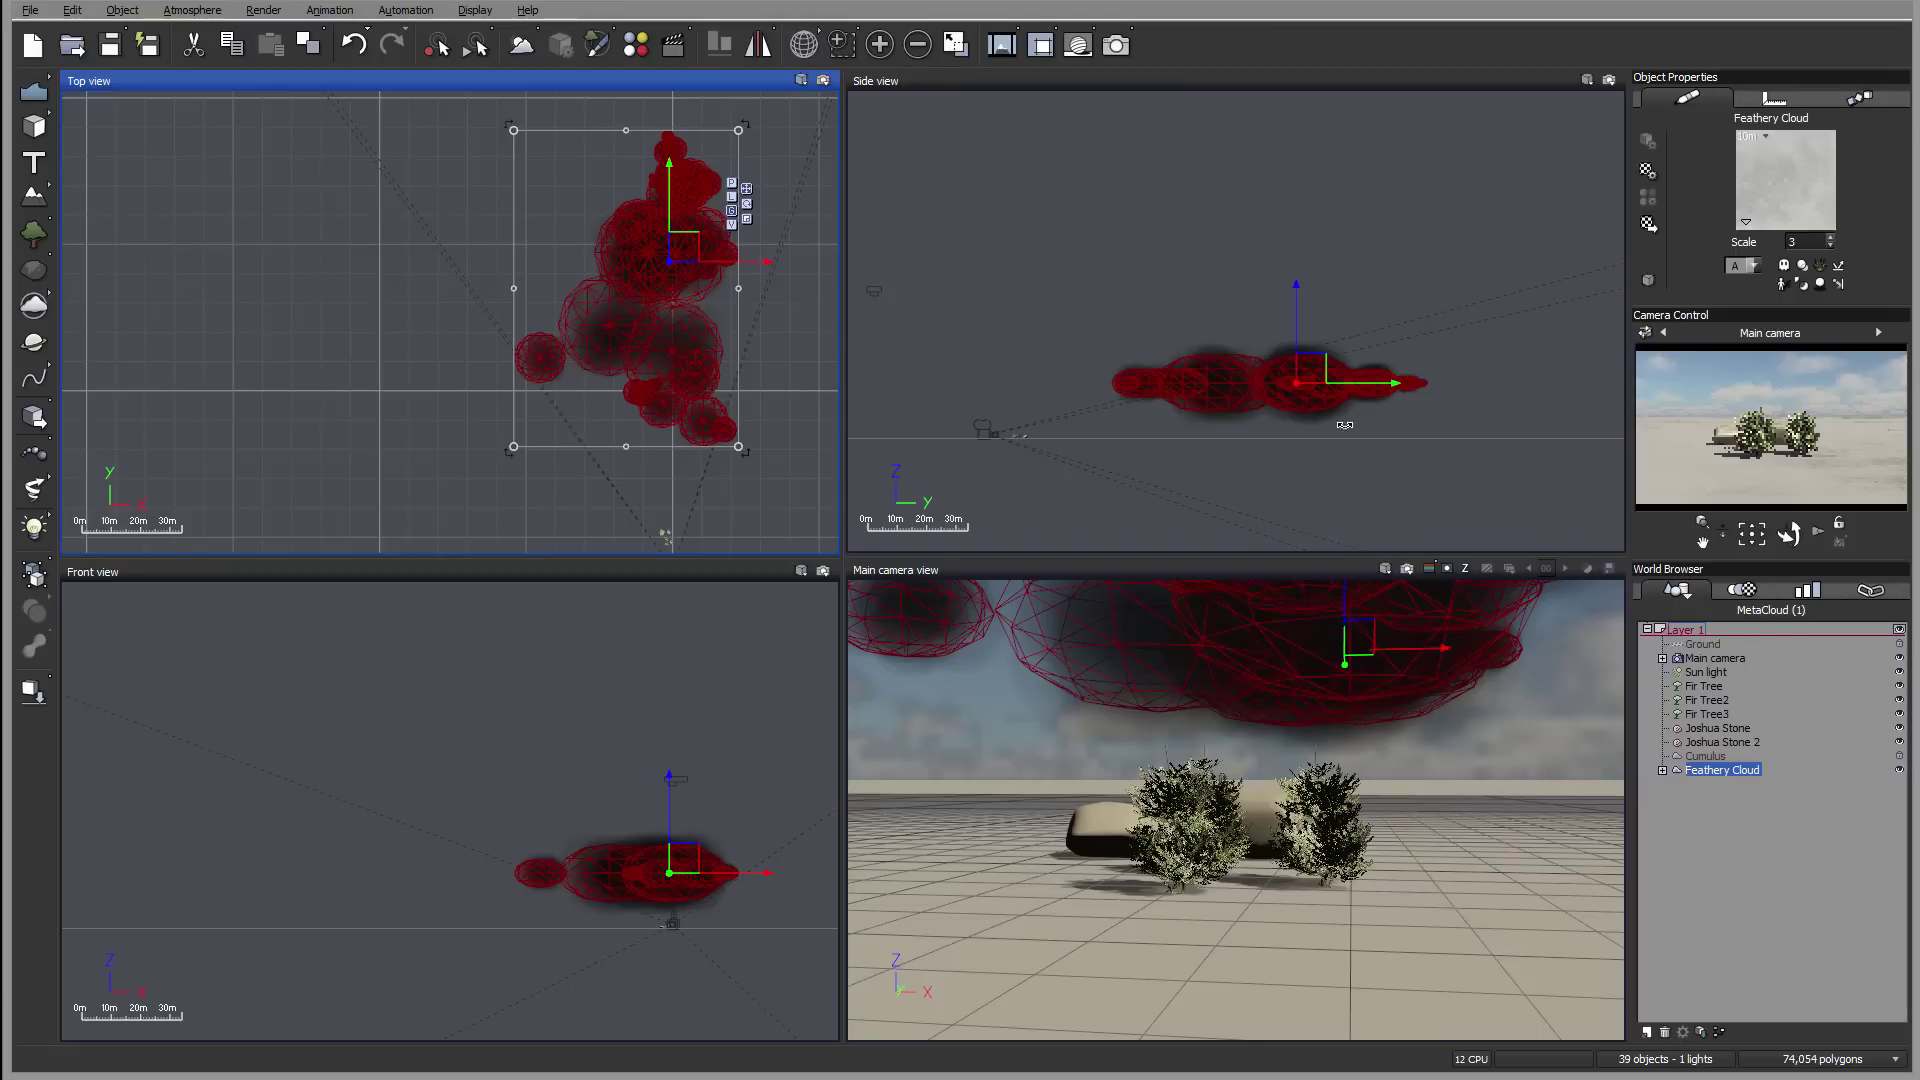
{"action": "right_click_drag", "start_coordinate": [826, 335], "coordinate": [720, 386]}
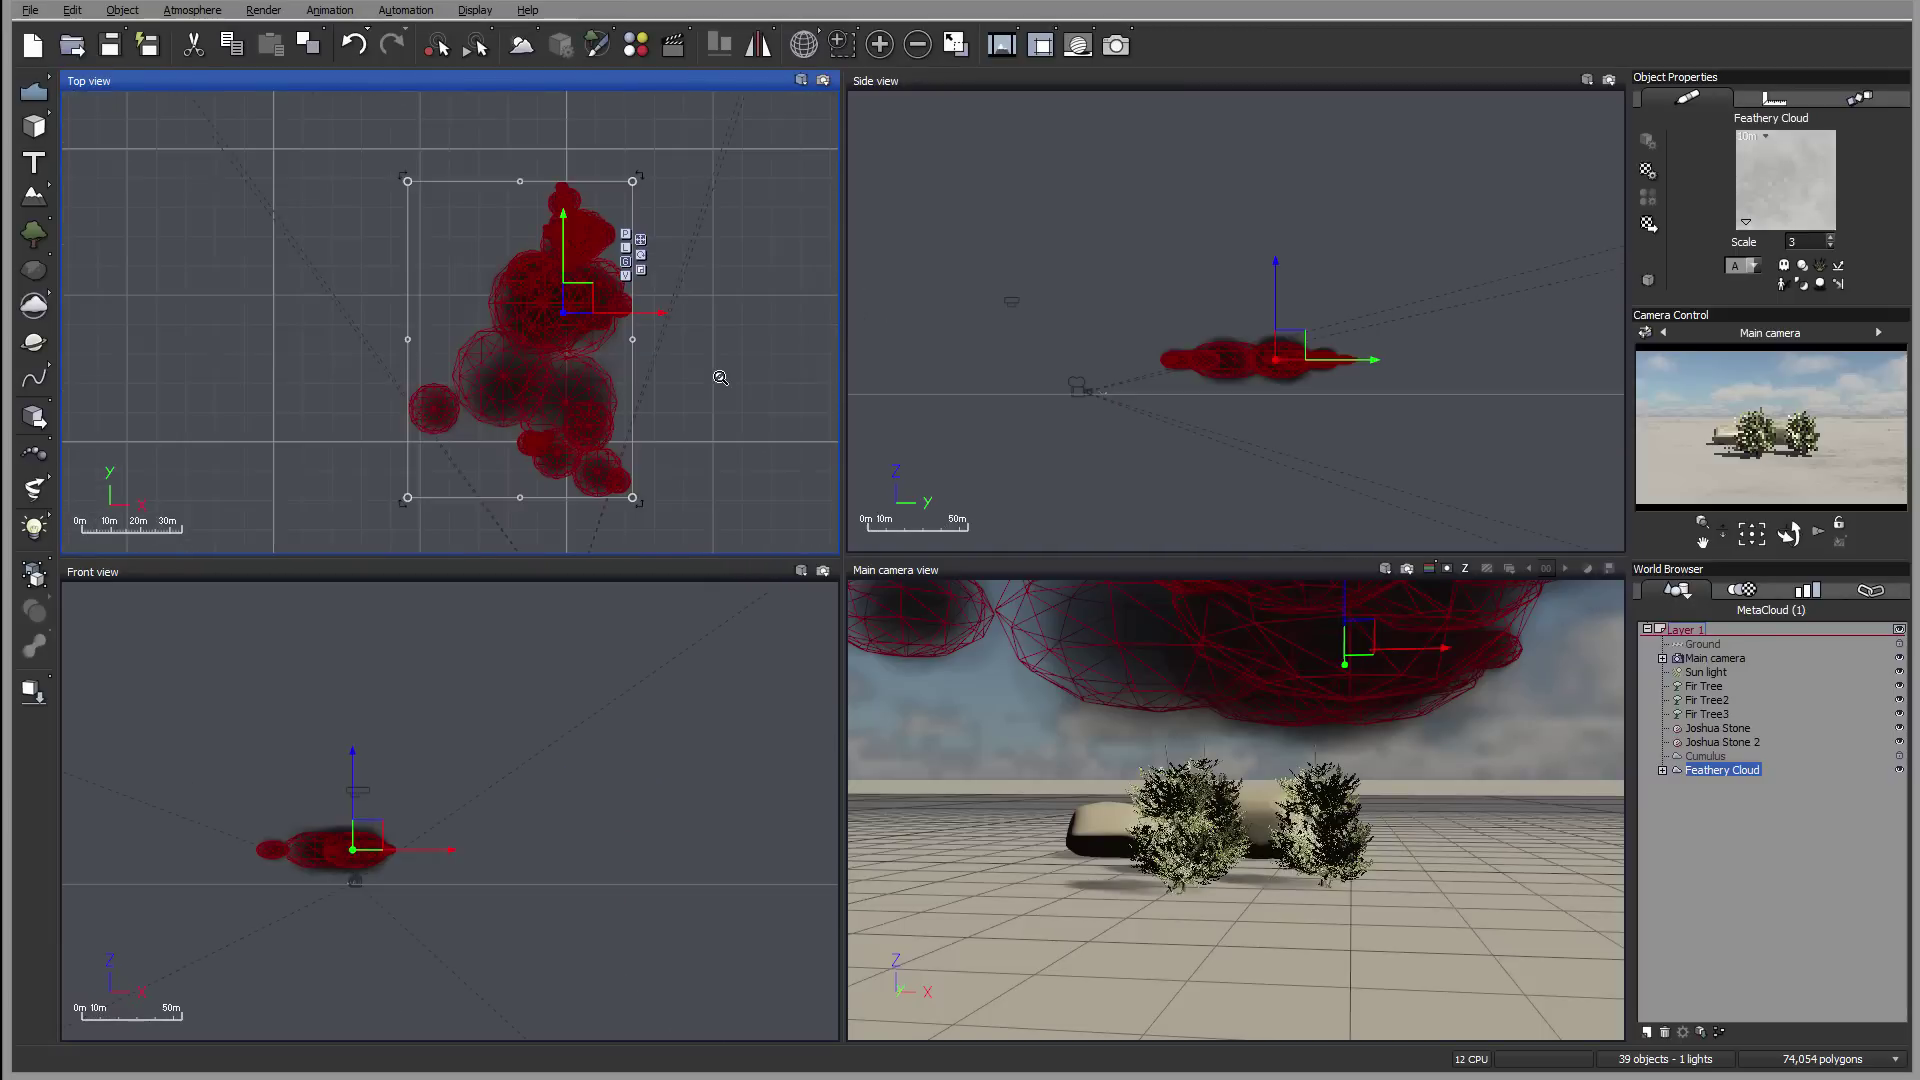
{"action": "left_click", "coordinate": [1704, 756]}
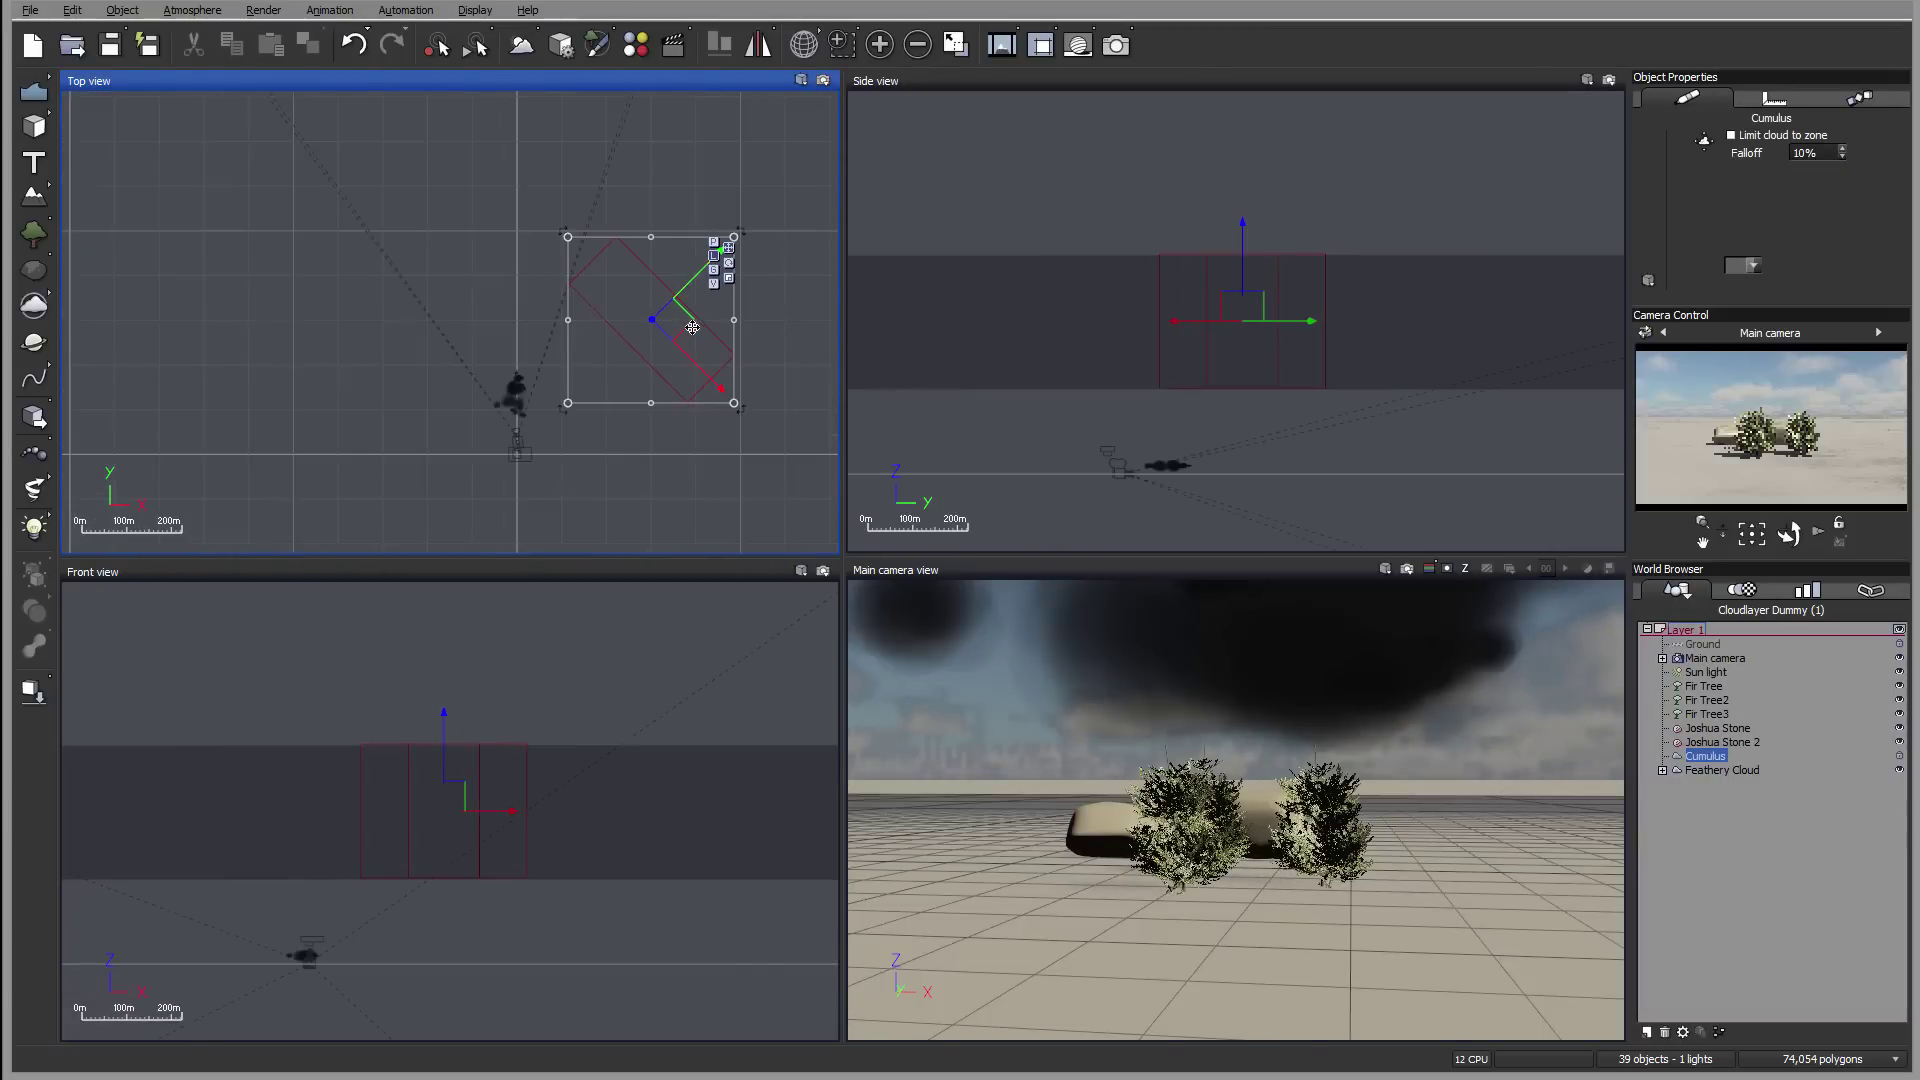
Drag the Cumulus layer left and toward the camera in the Top view, clear of the Feathery Cloud
{"action": "left_click_drag", "start_coordinate": [692, 327], "coordinate": [632, 294]}
{"action": "scroll", "coordinate": [509, 331], "scroll_direction": "up", "scroll_amount": 2}
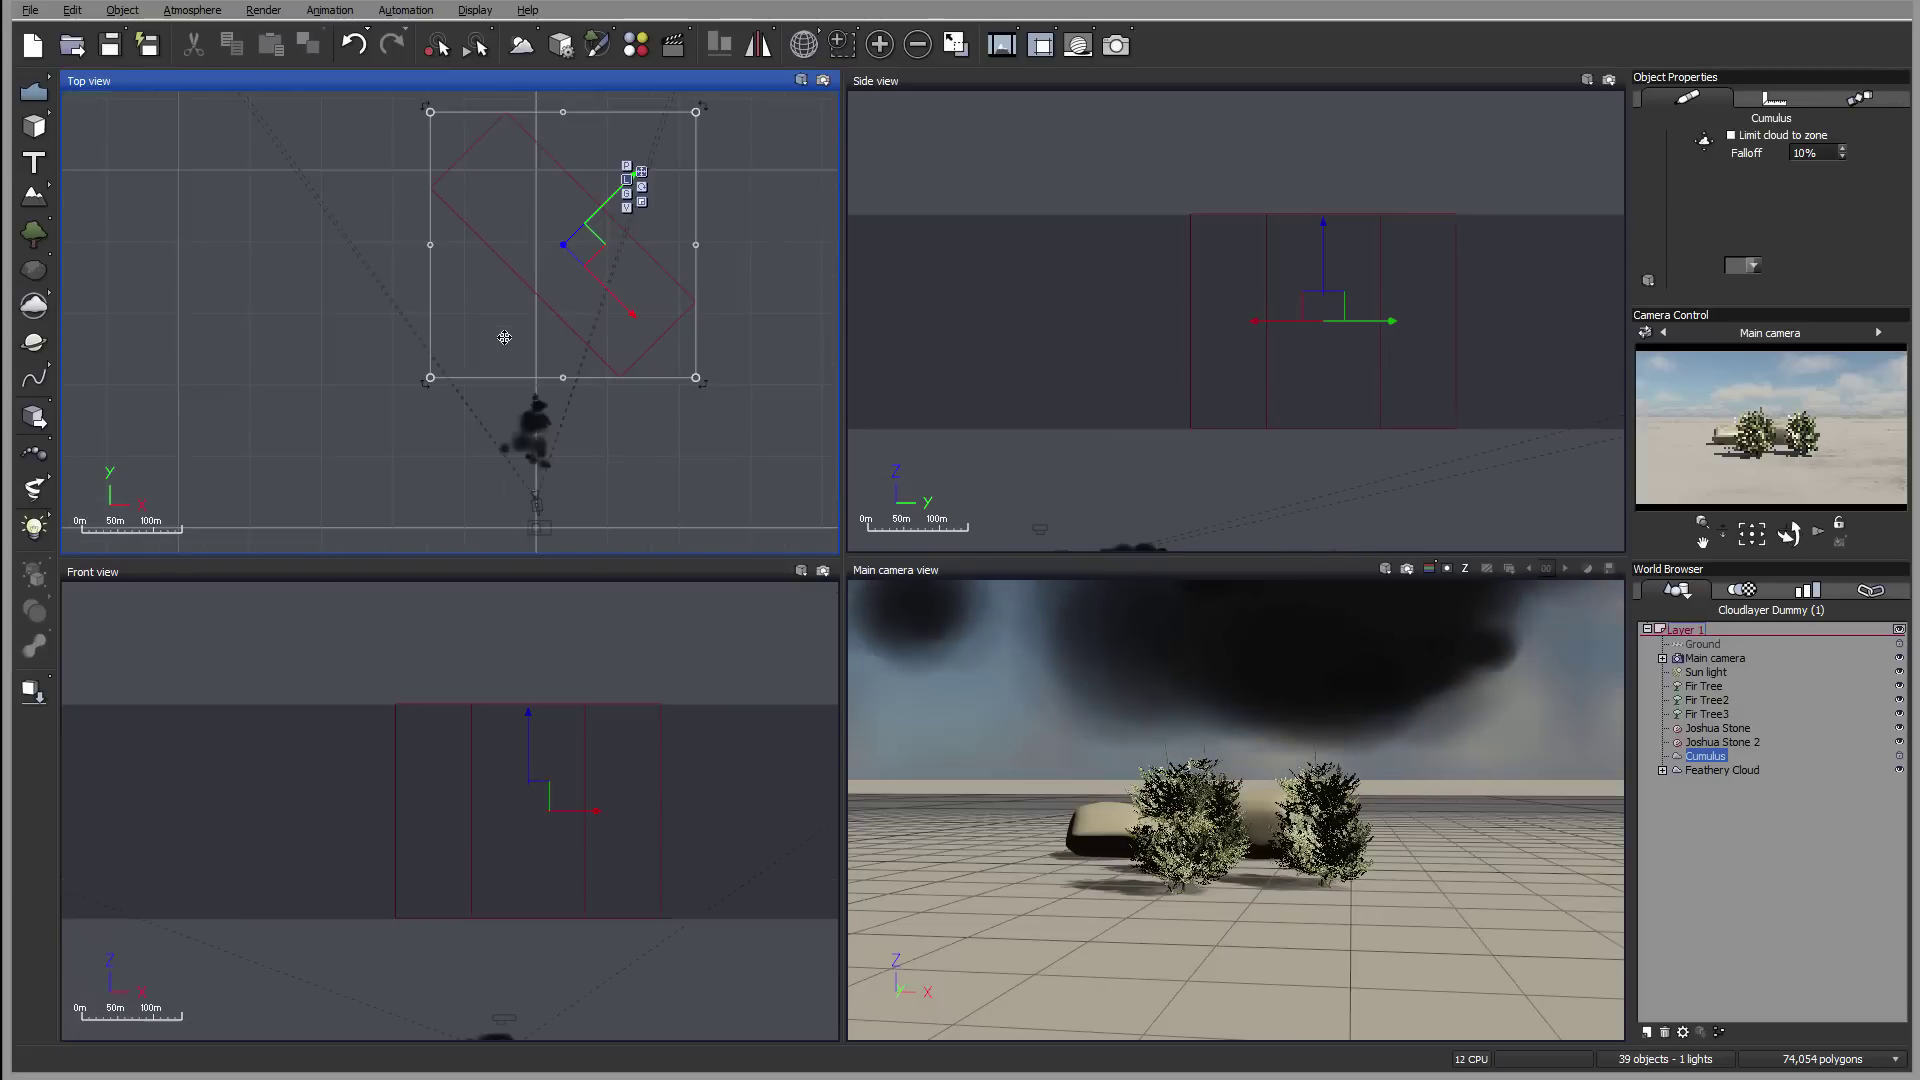
{"action": "right_click_drag", "start_coordinate": [509, 331], "coordinate": [490, 383]}
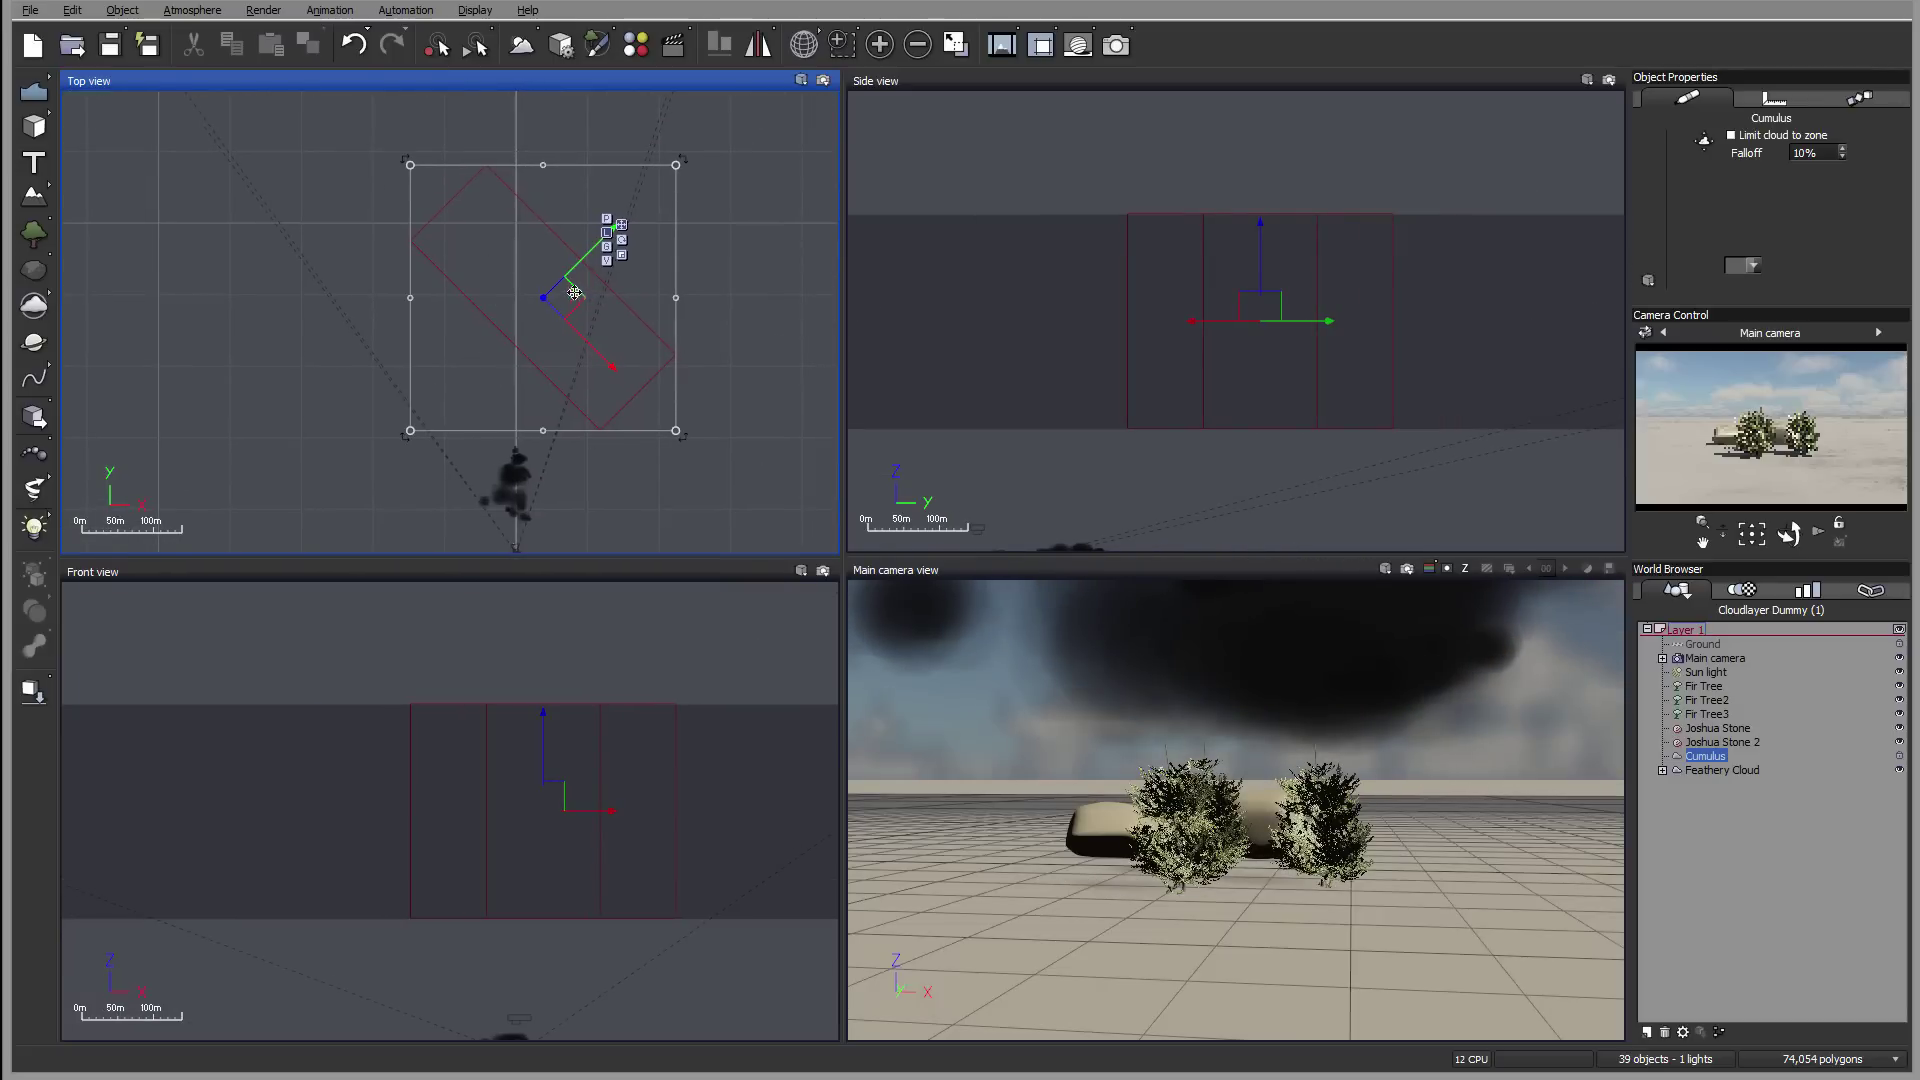
{"action": "left_click_drag", "start_coordinate": [574, 293], "coordinate": [544, 308]}
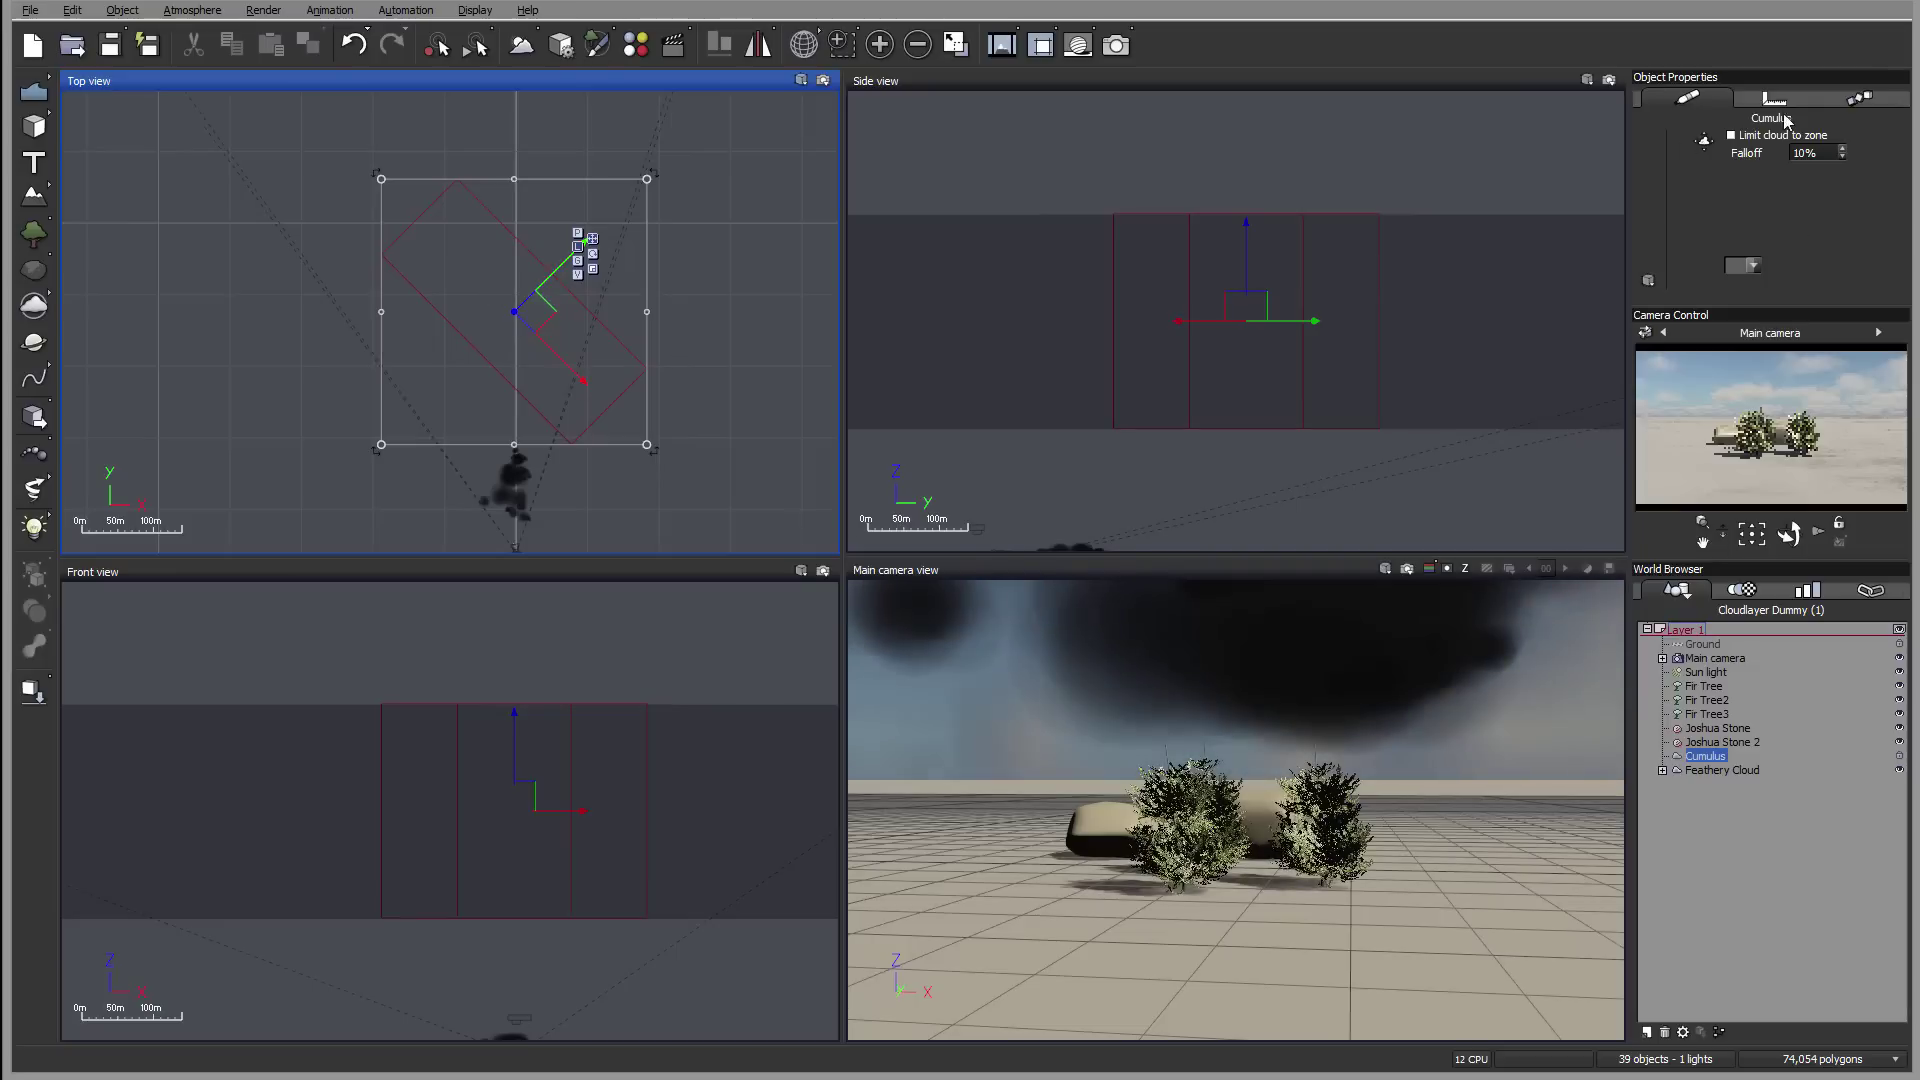
{"action": "right_click_drag", "start_coordinate": [176, 334], "coordinate": [314, 278]}
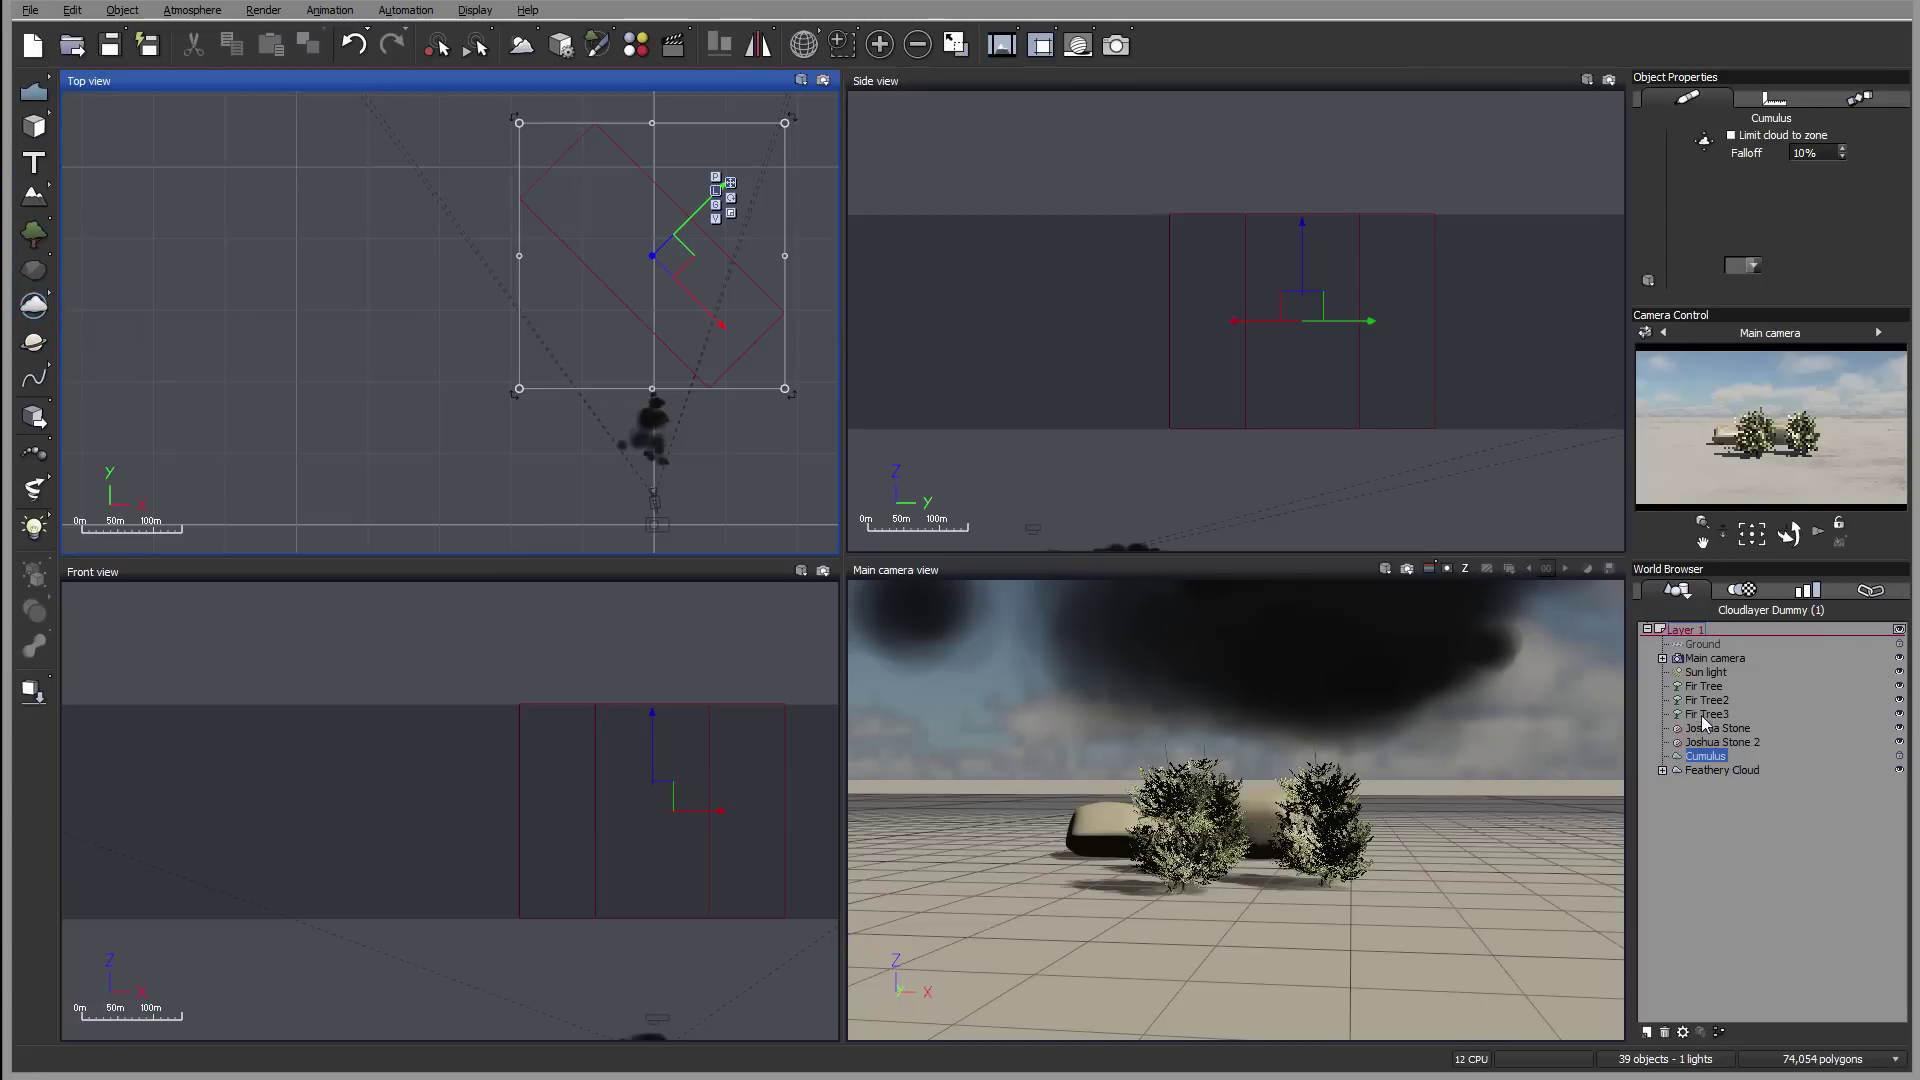
Delete the three fir trees: Fir Tree, Fir Tree2 and Fir Tree3
{"action": "left_click", "coordinate": [1712, 686]}
{"action": "key", "text": "Delete"}
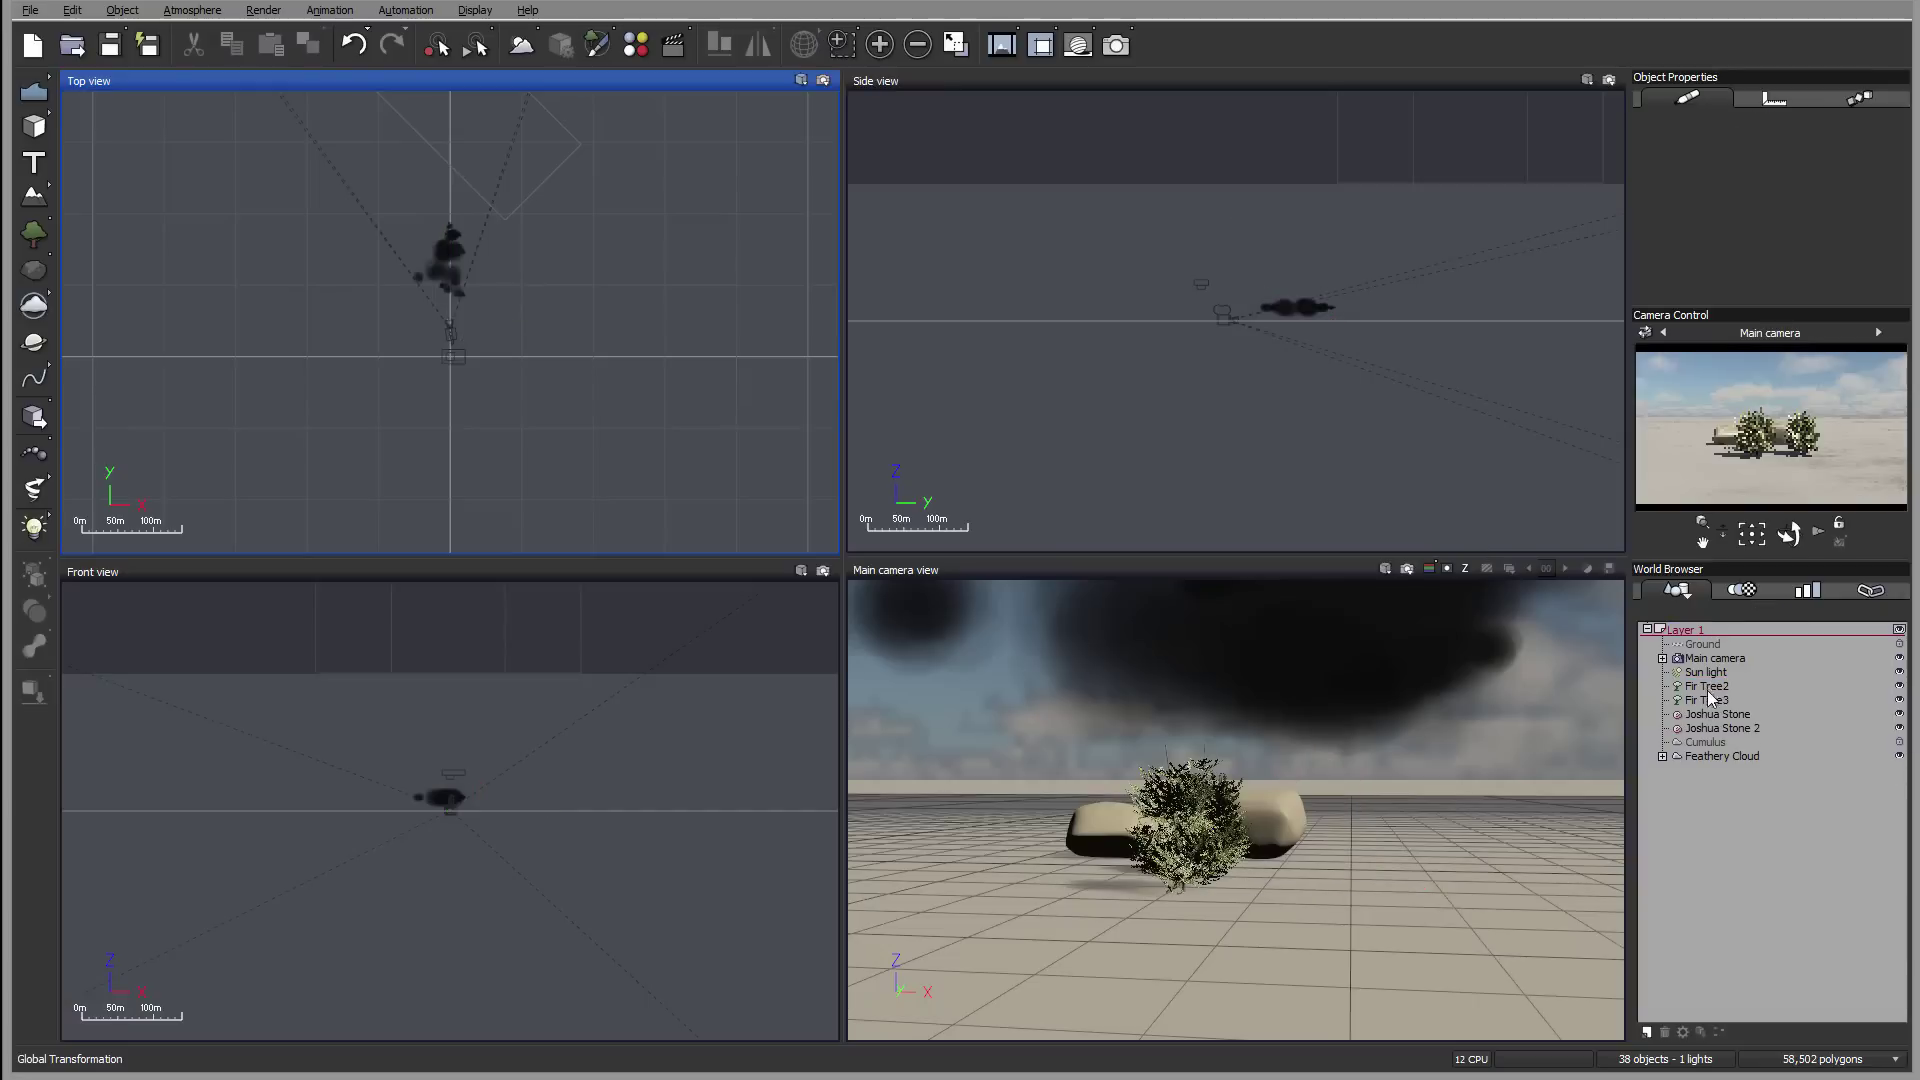
{"action": "left_click", "coordinate": [1708, 688]}
{"action": "key", "text": "Delete"}
{"action": "left_click", "coordinate": [1708, 687]}
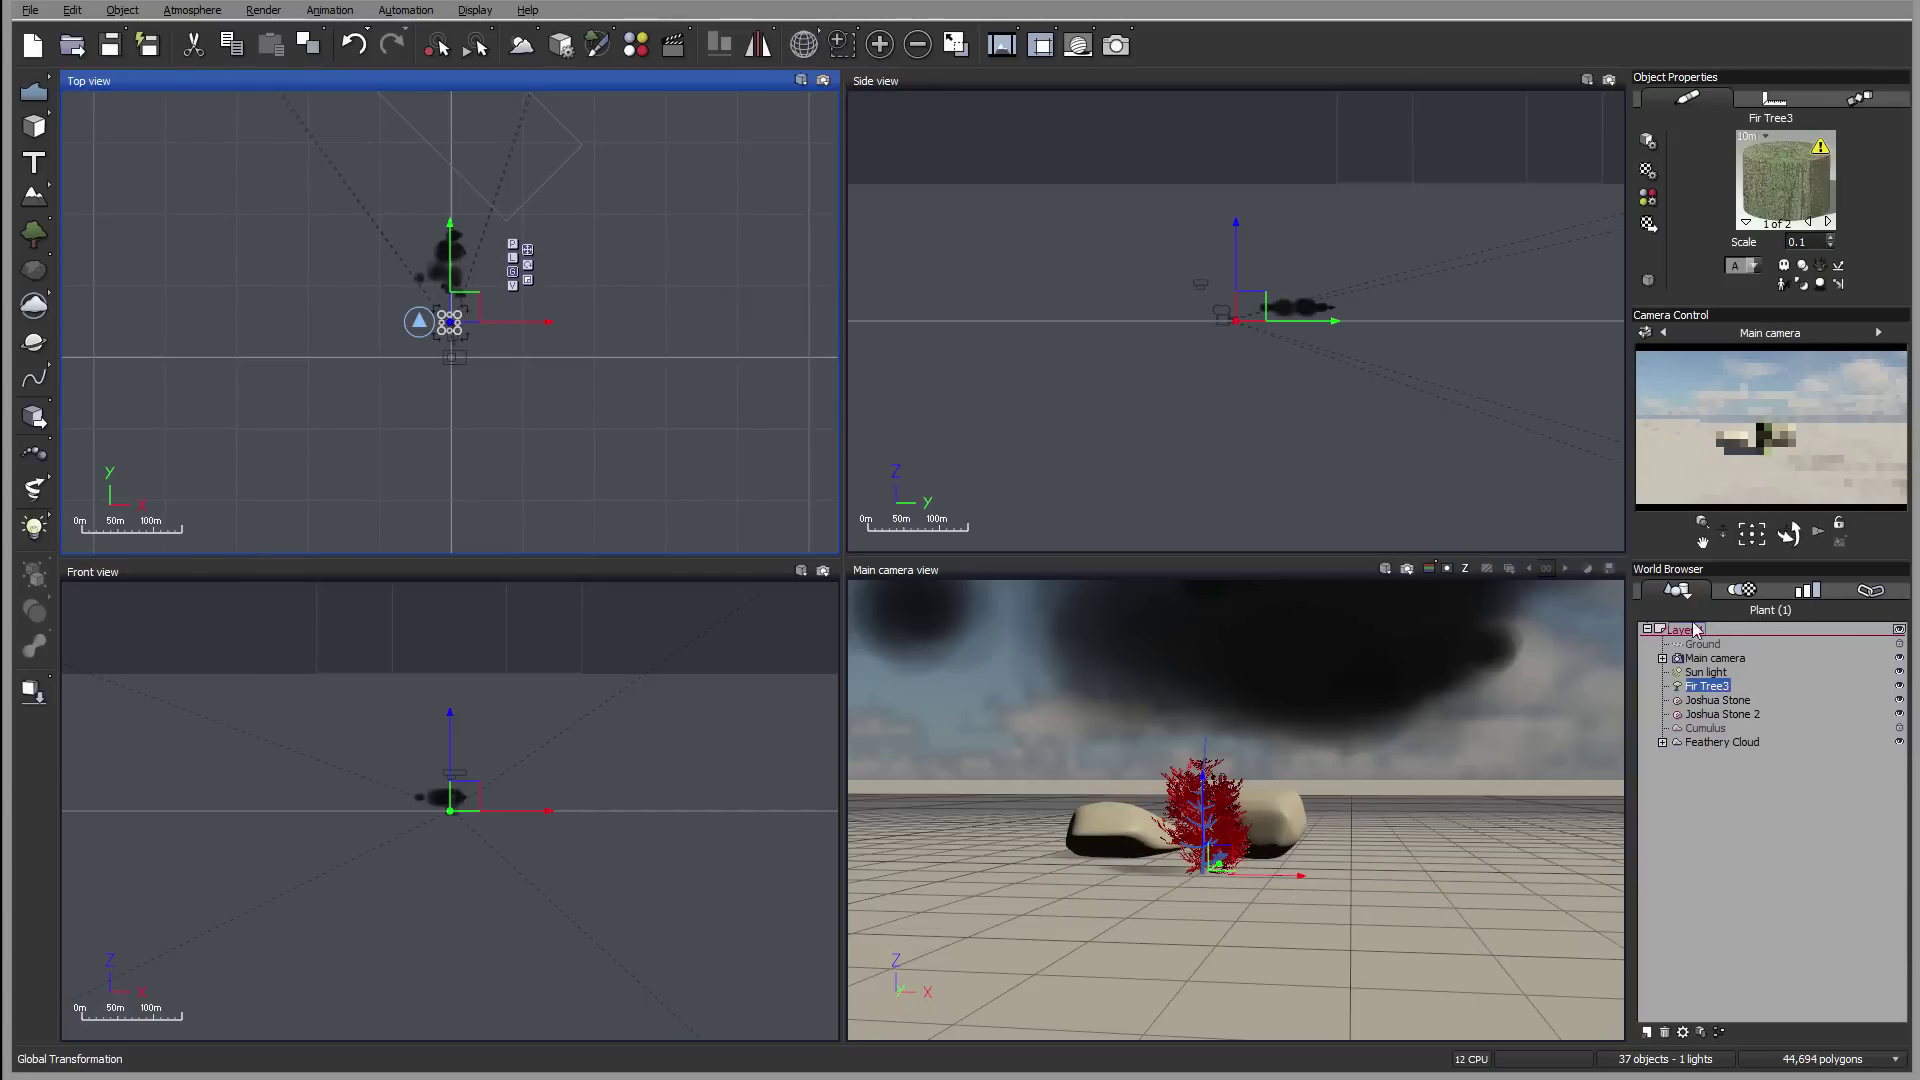
{"action": "key", "text": "Delete"}
Delete both stones, the Cumulus cloud layer and the Feathery Cloud
{"action": "left_click", "coordinate": [1710, 687]}
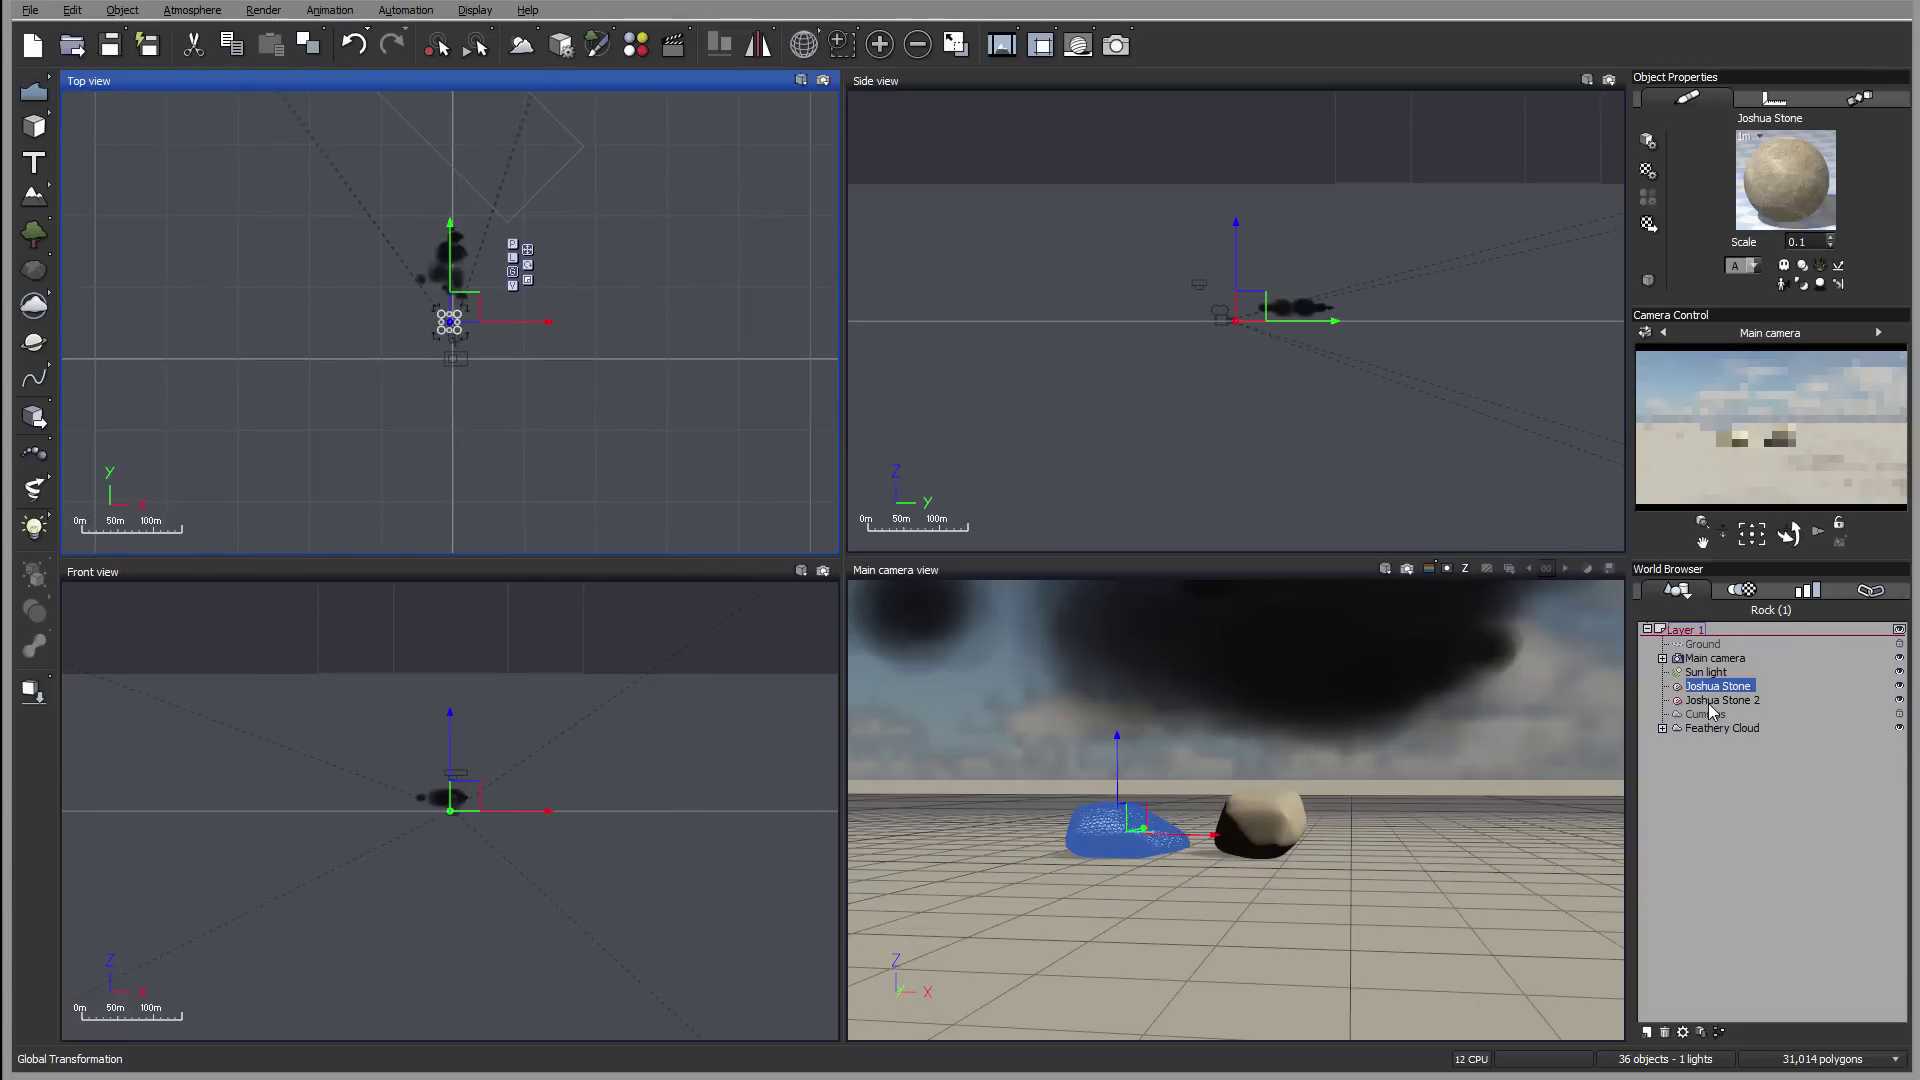
{"action": "key", "text": "Delete"}
{"action": "left_click", "coordinate": [1710, 687]}
{"action": "key", "text": "Delete"}
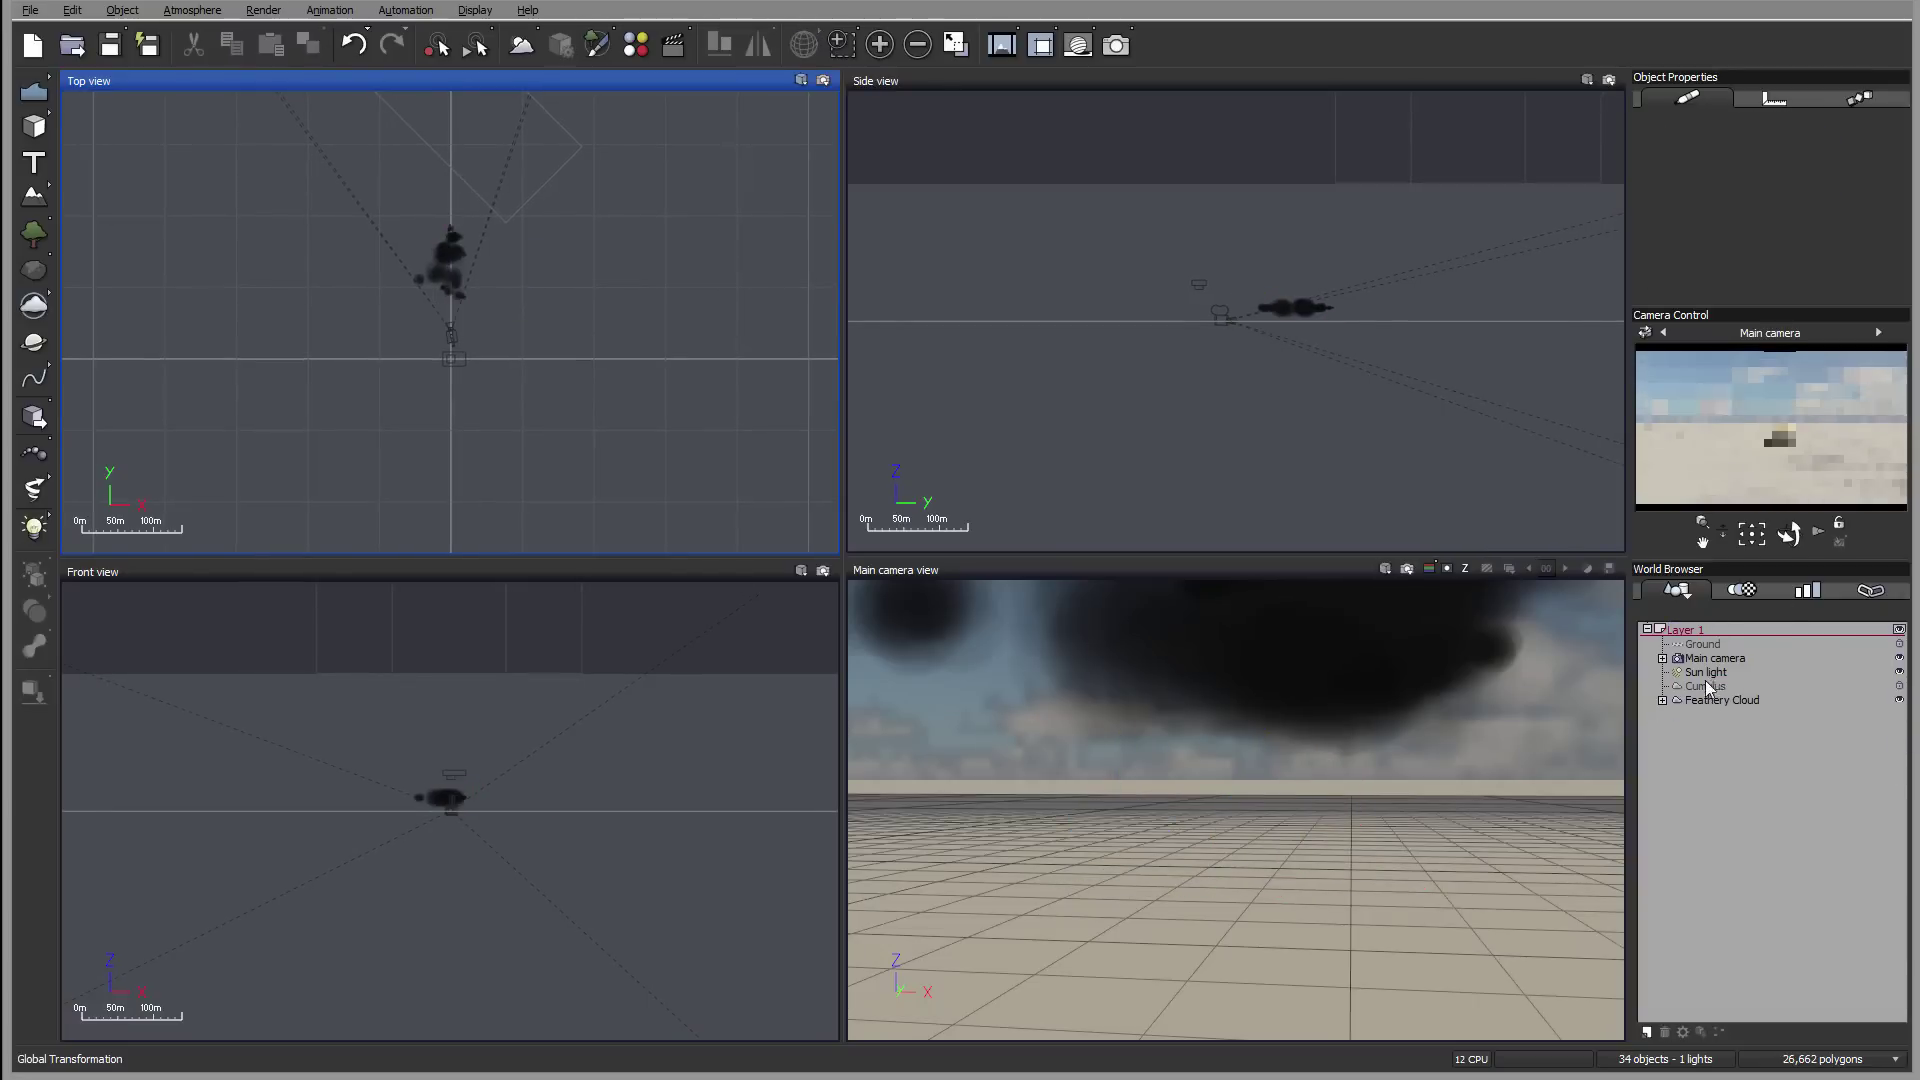
{"action": "left_click", "coordinate": [1706, 684]}
{"action": "key", "text": "Delete"}
{"action": "left_click", "coordinate": [1724, 688]}
{"action": "key", "text": "Delete"}
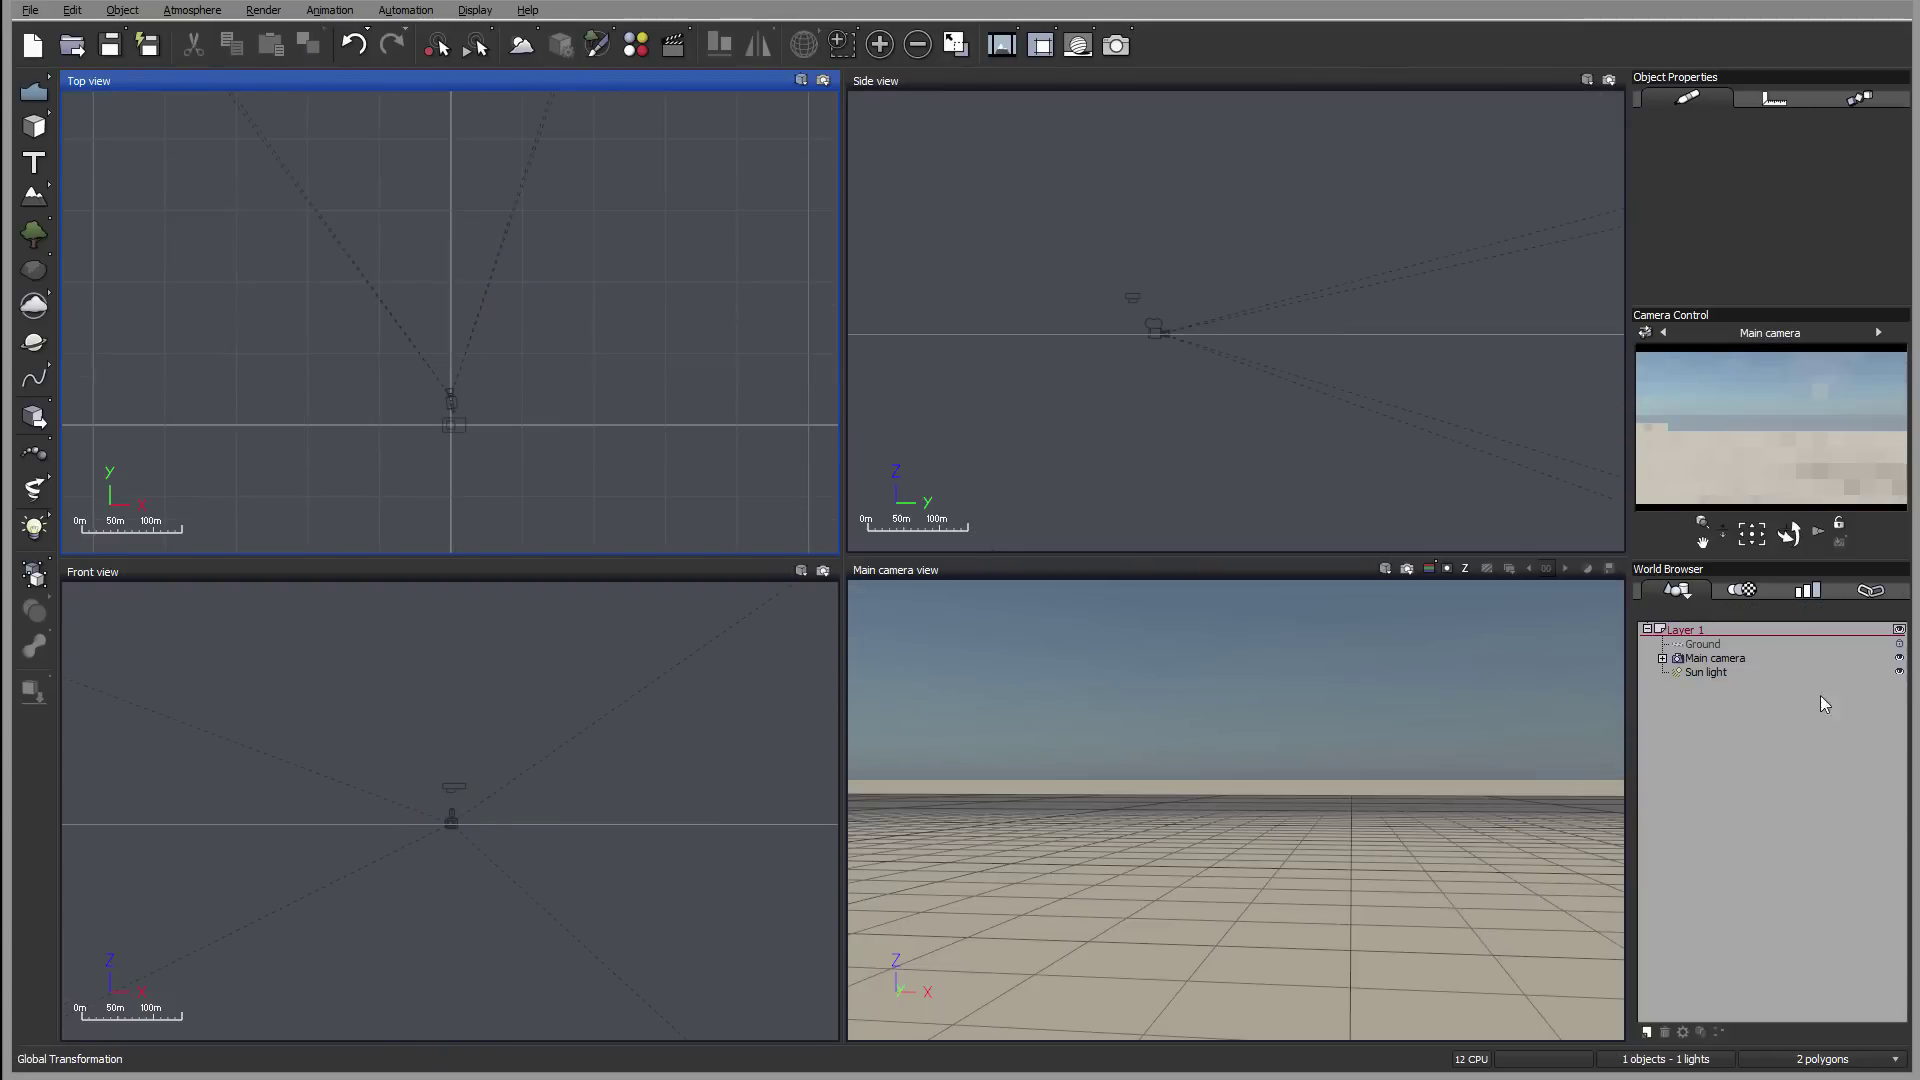
Add a planet to the sky and review the list of planet types
{"action": "left_click", "coordinate": [41, 348]}
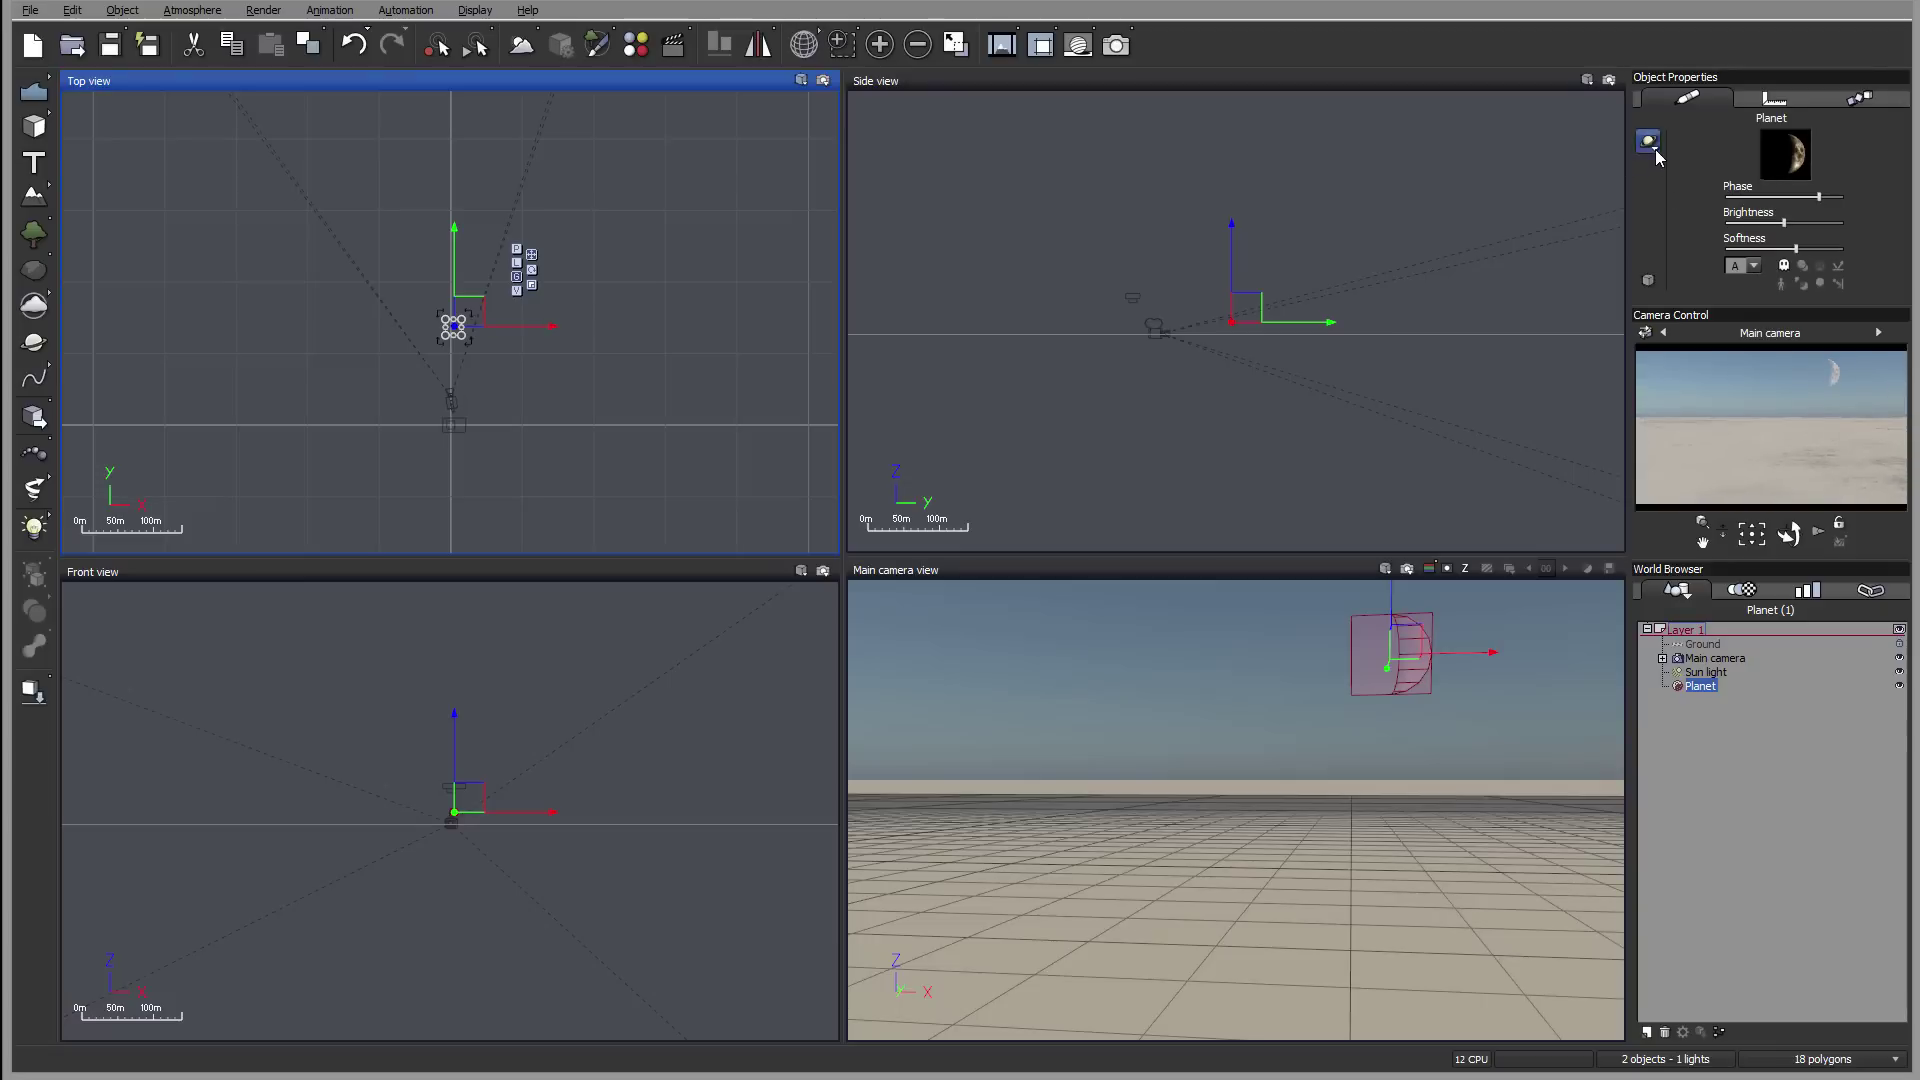
{"action": "left_click", "coordinate": [1648, 142]}
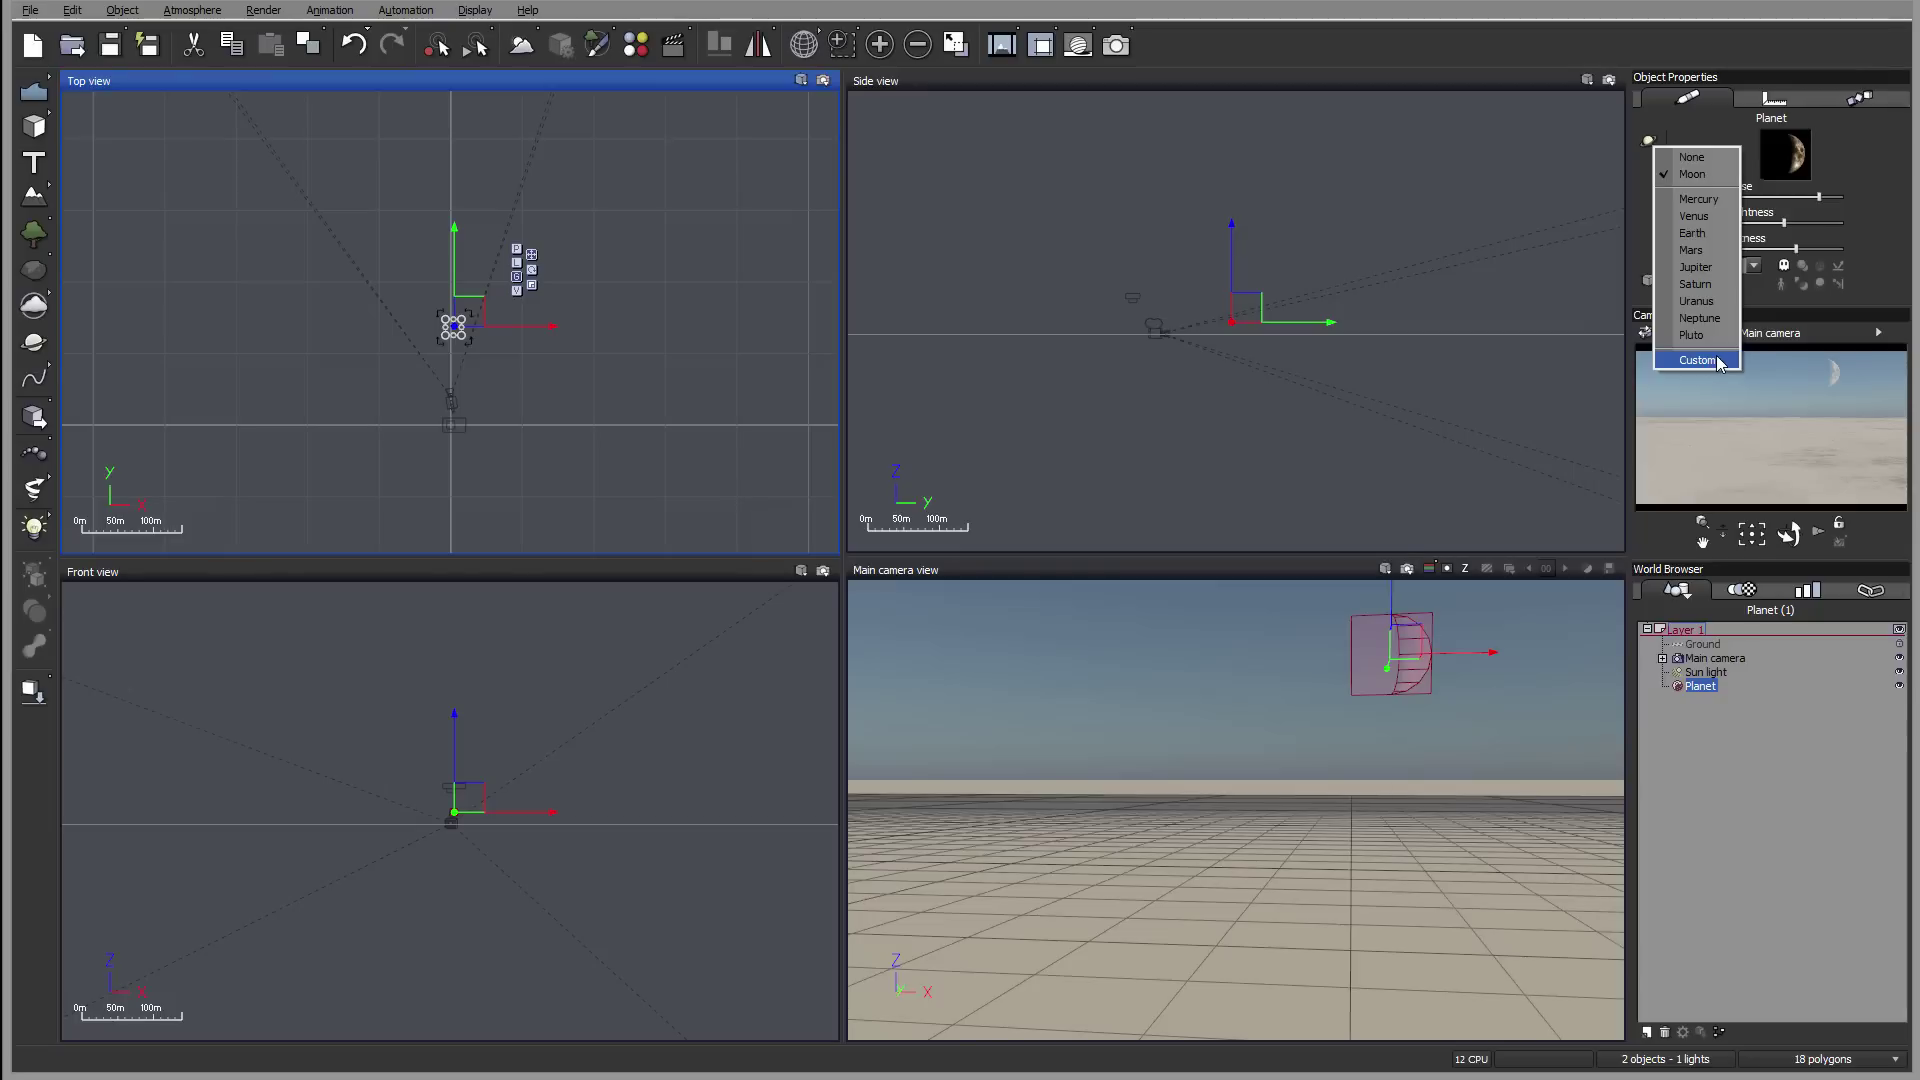
{"action": "left_click", "coordinate": [1257, 327]}
Rotate the planet upright in the Side view and set its phase to a full moon
{"action": "left_click", "coordinate": [1246, 330]}
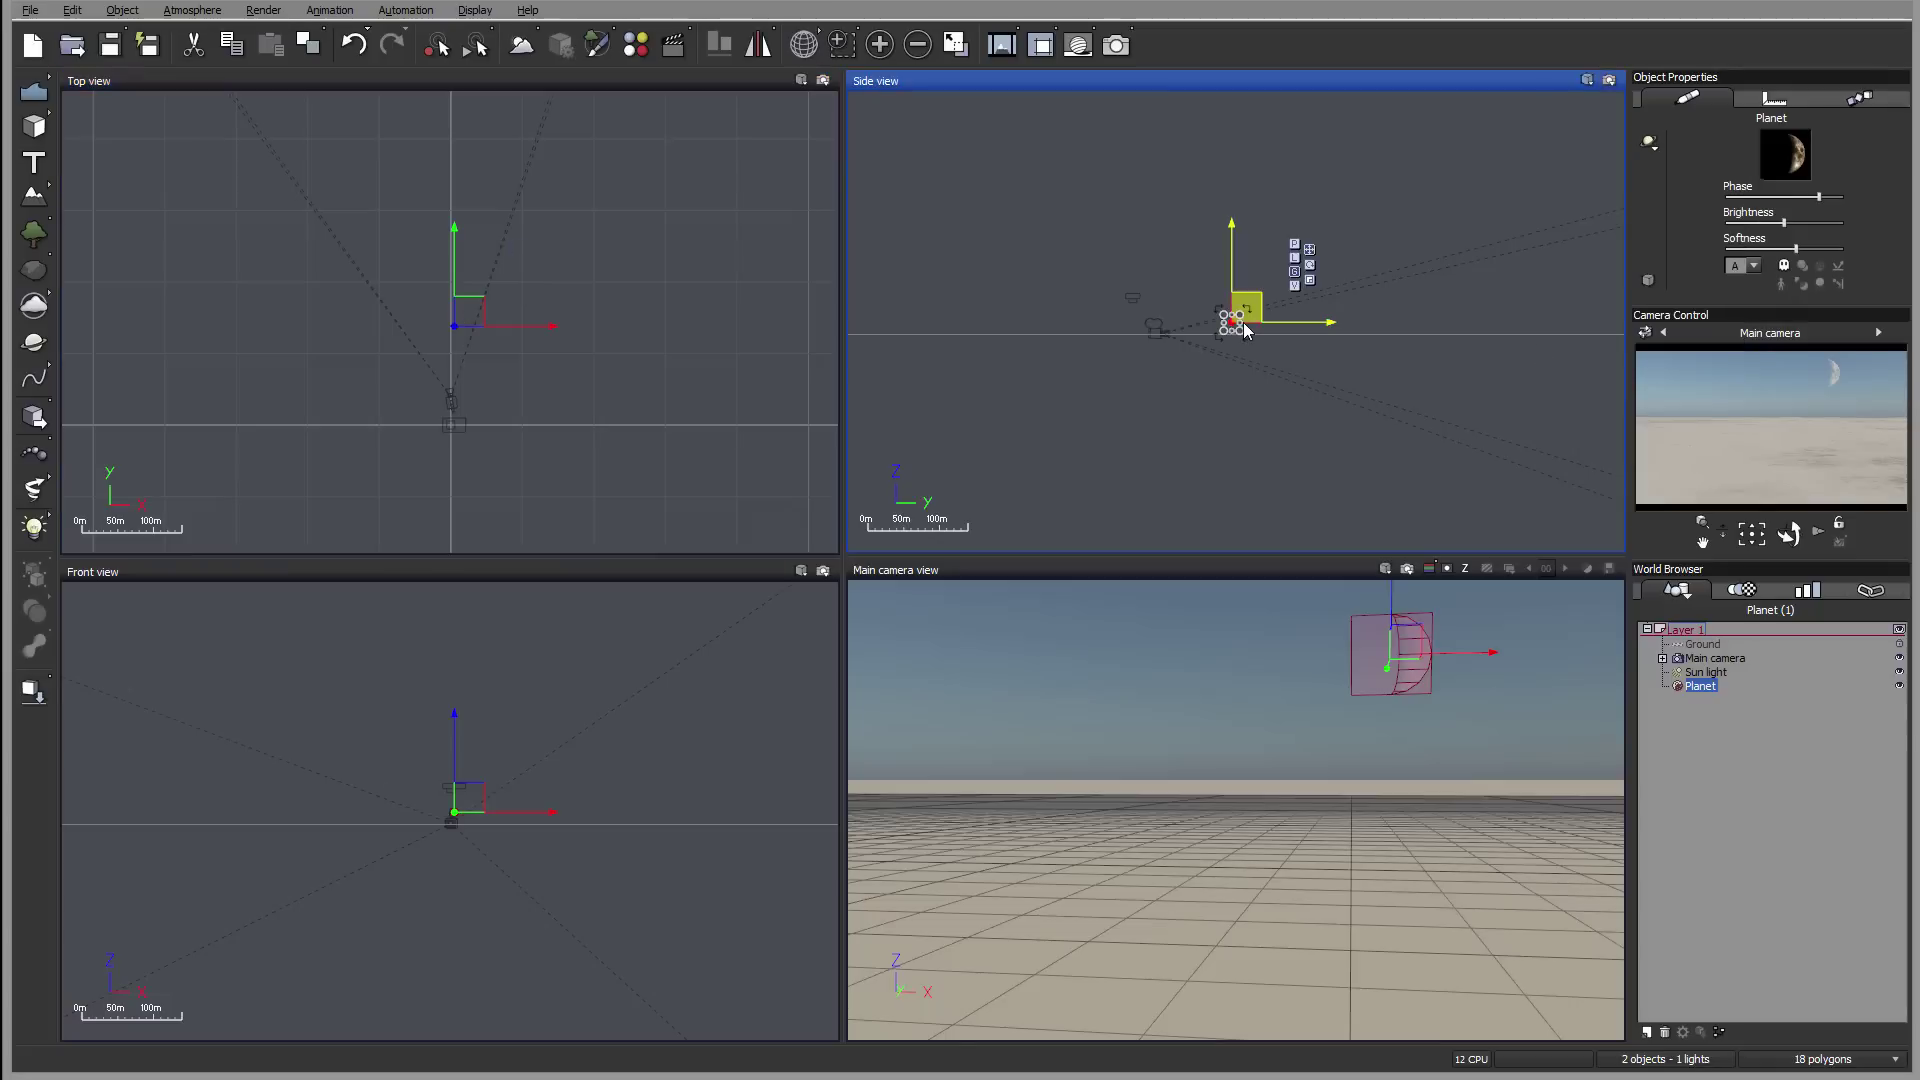
{"action": "left_click_drag", "start_coordinate": [1277, 298], "coordinate": [1461, 420]}
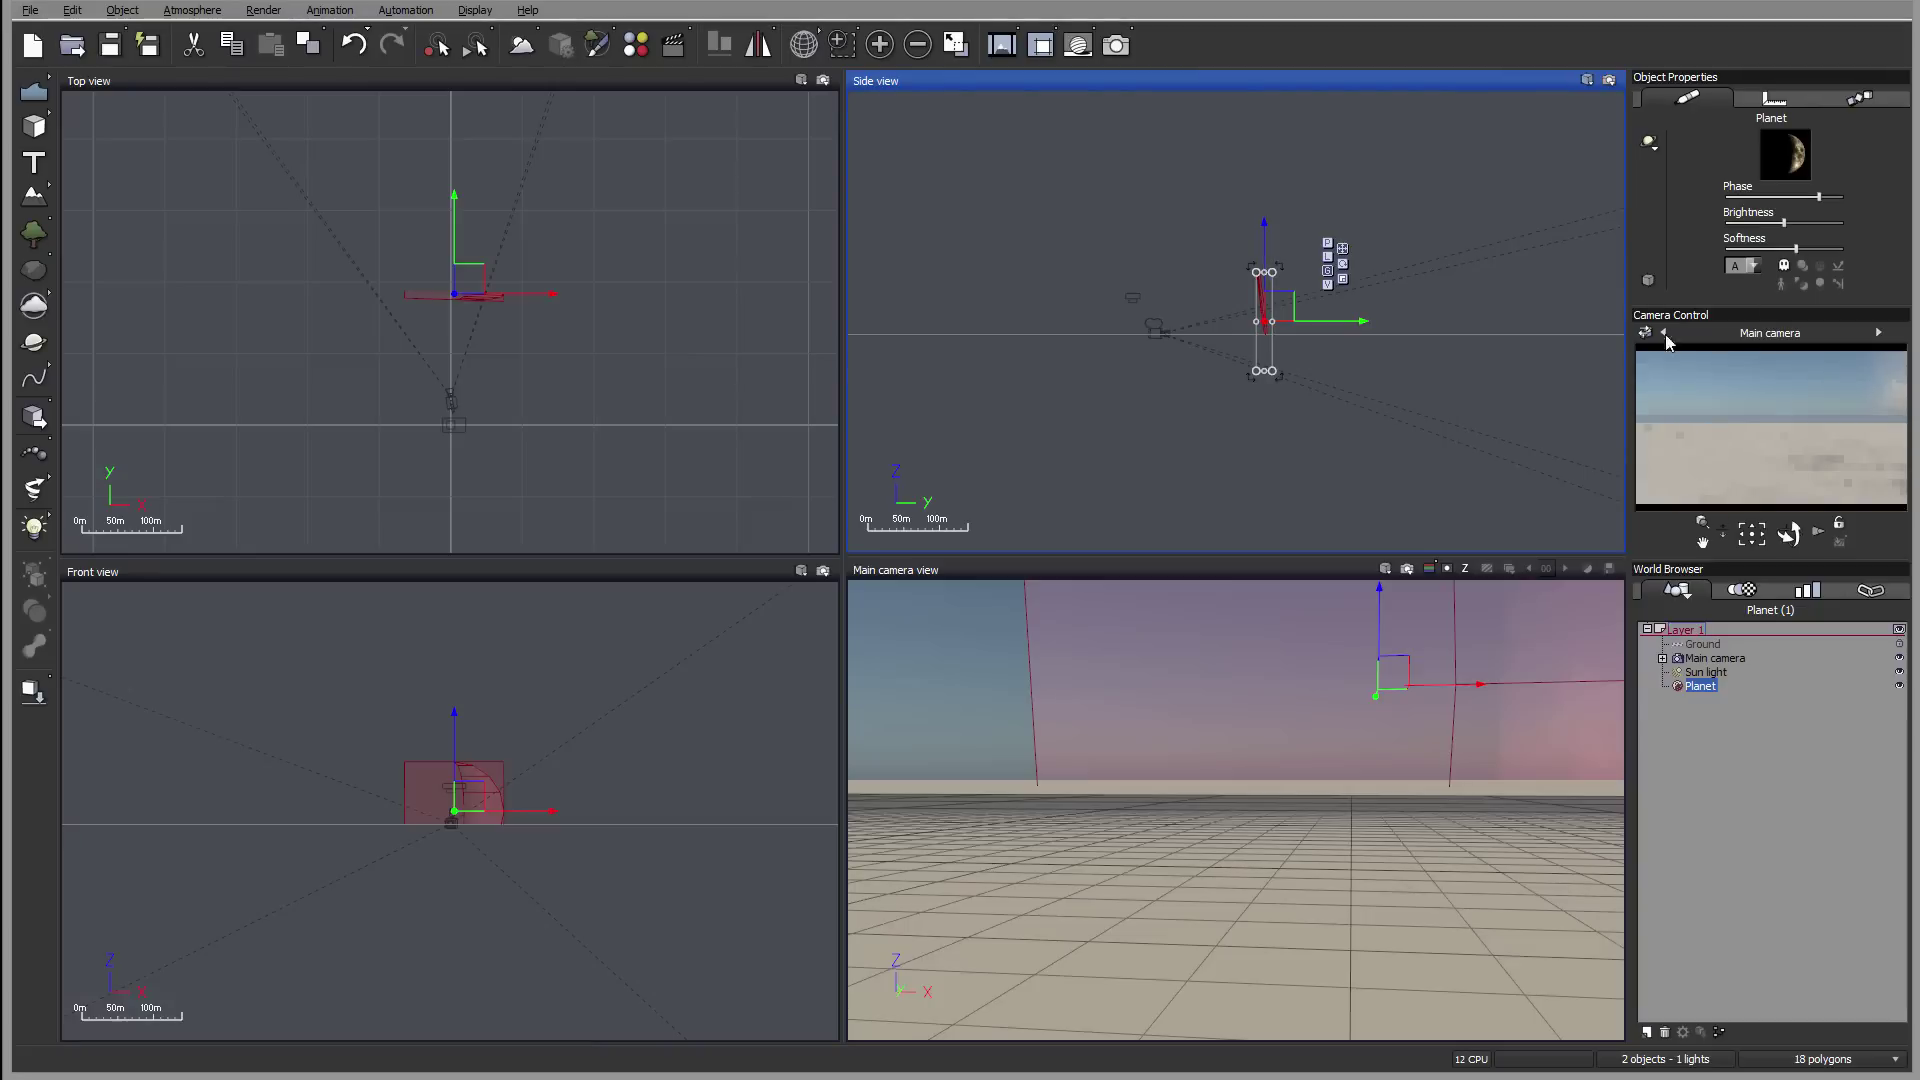
{"action": "left_click_drag", "start_coordinate": [1779, 198], "coordinate": [1757, 200]}
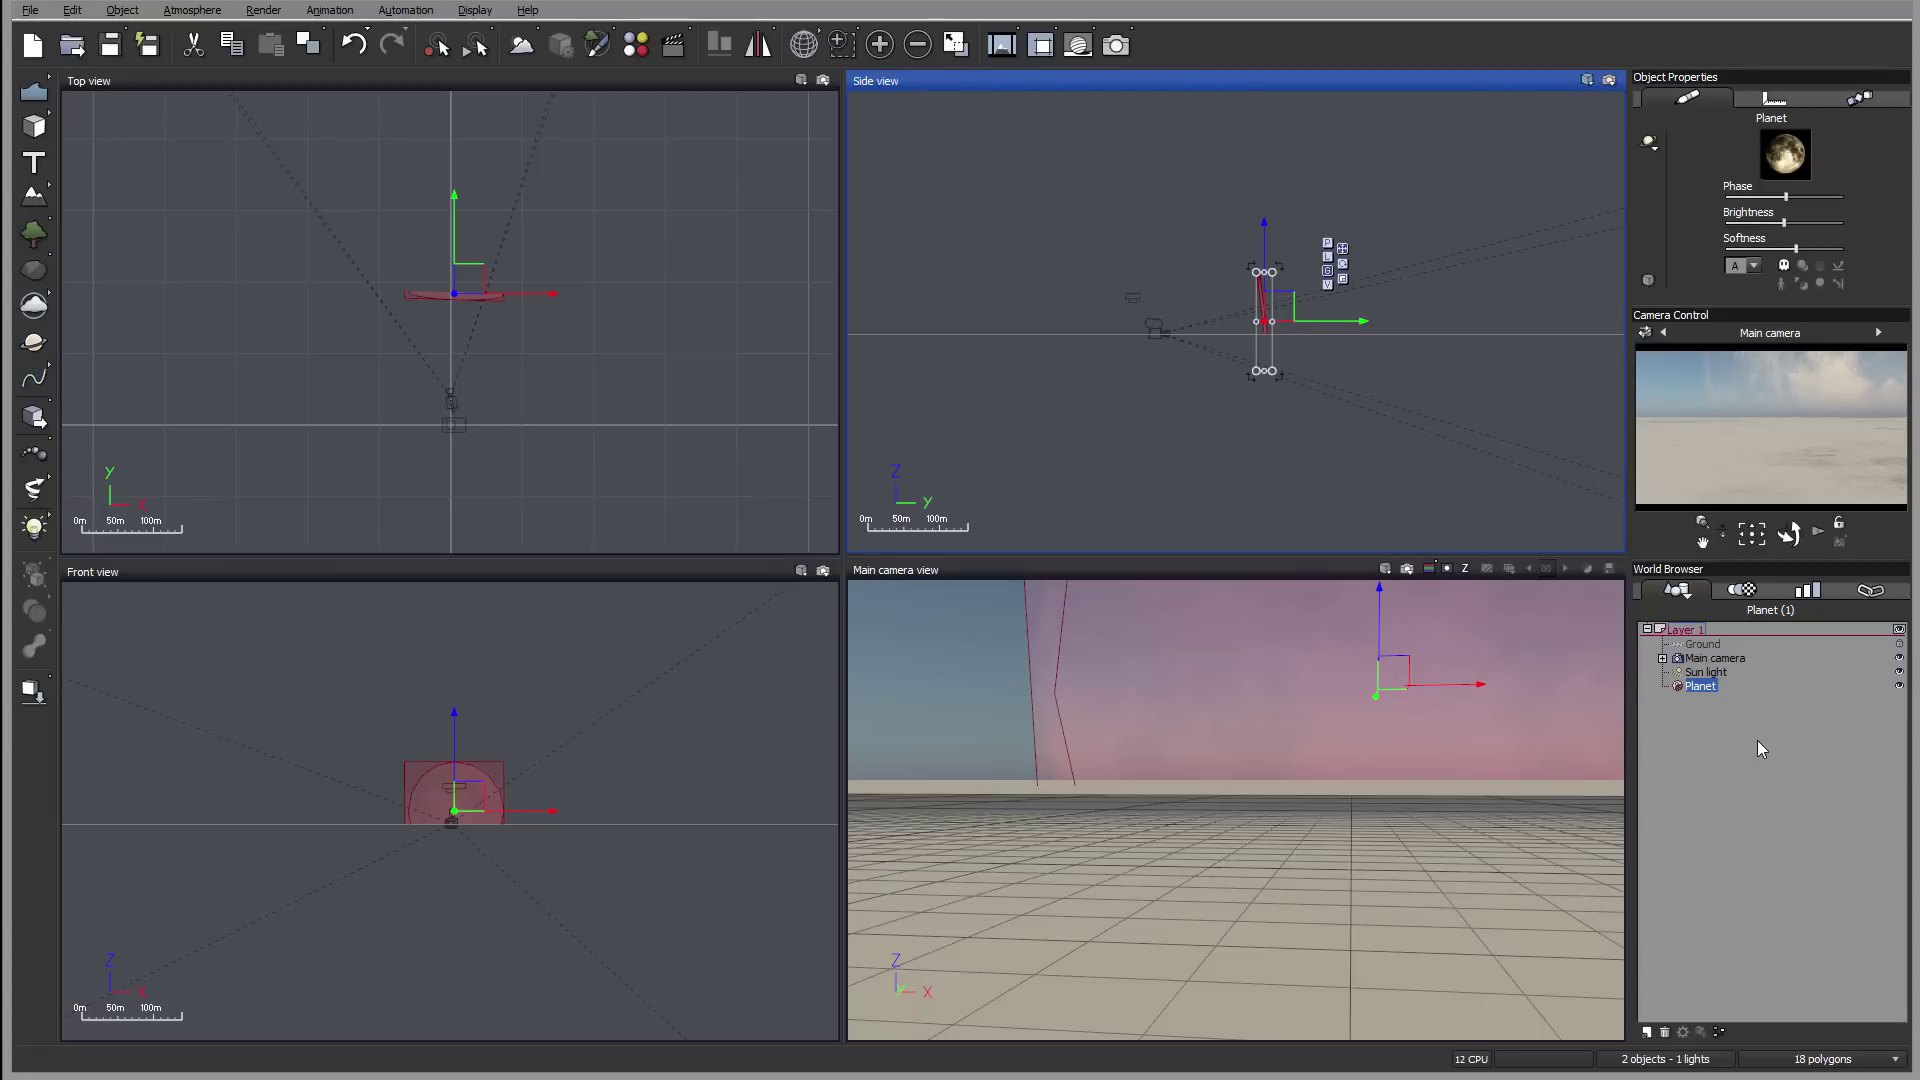
Delete the planet and draw a new curved spline in the Top view
{"action": "key", "text": "Delete"}
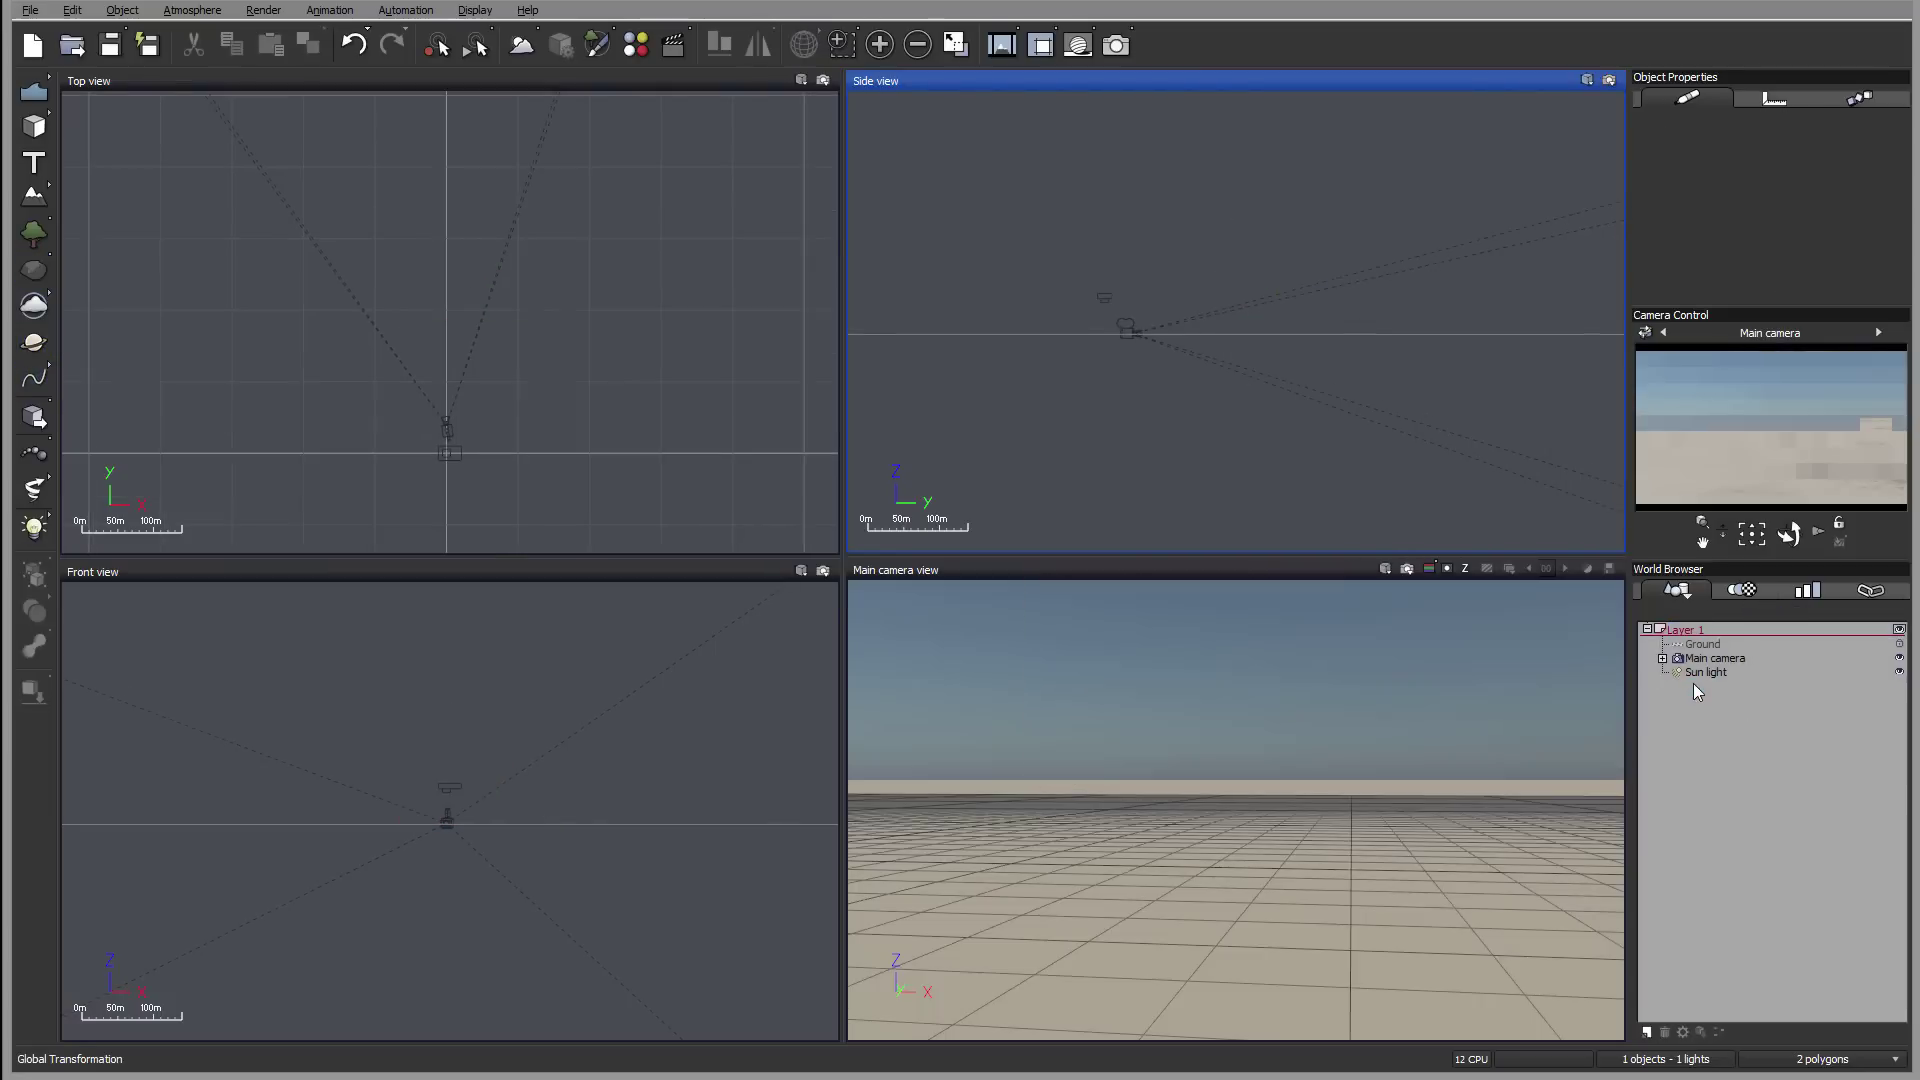
{"action": "right_click_drag", "start_coordinate": [399, 309], "coordinate": [352, 316]}
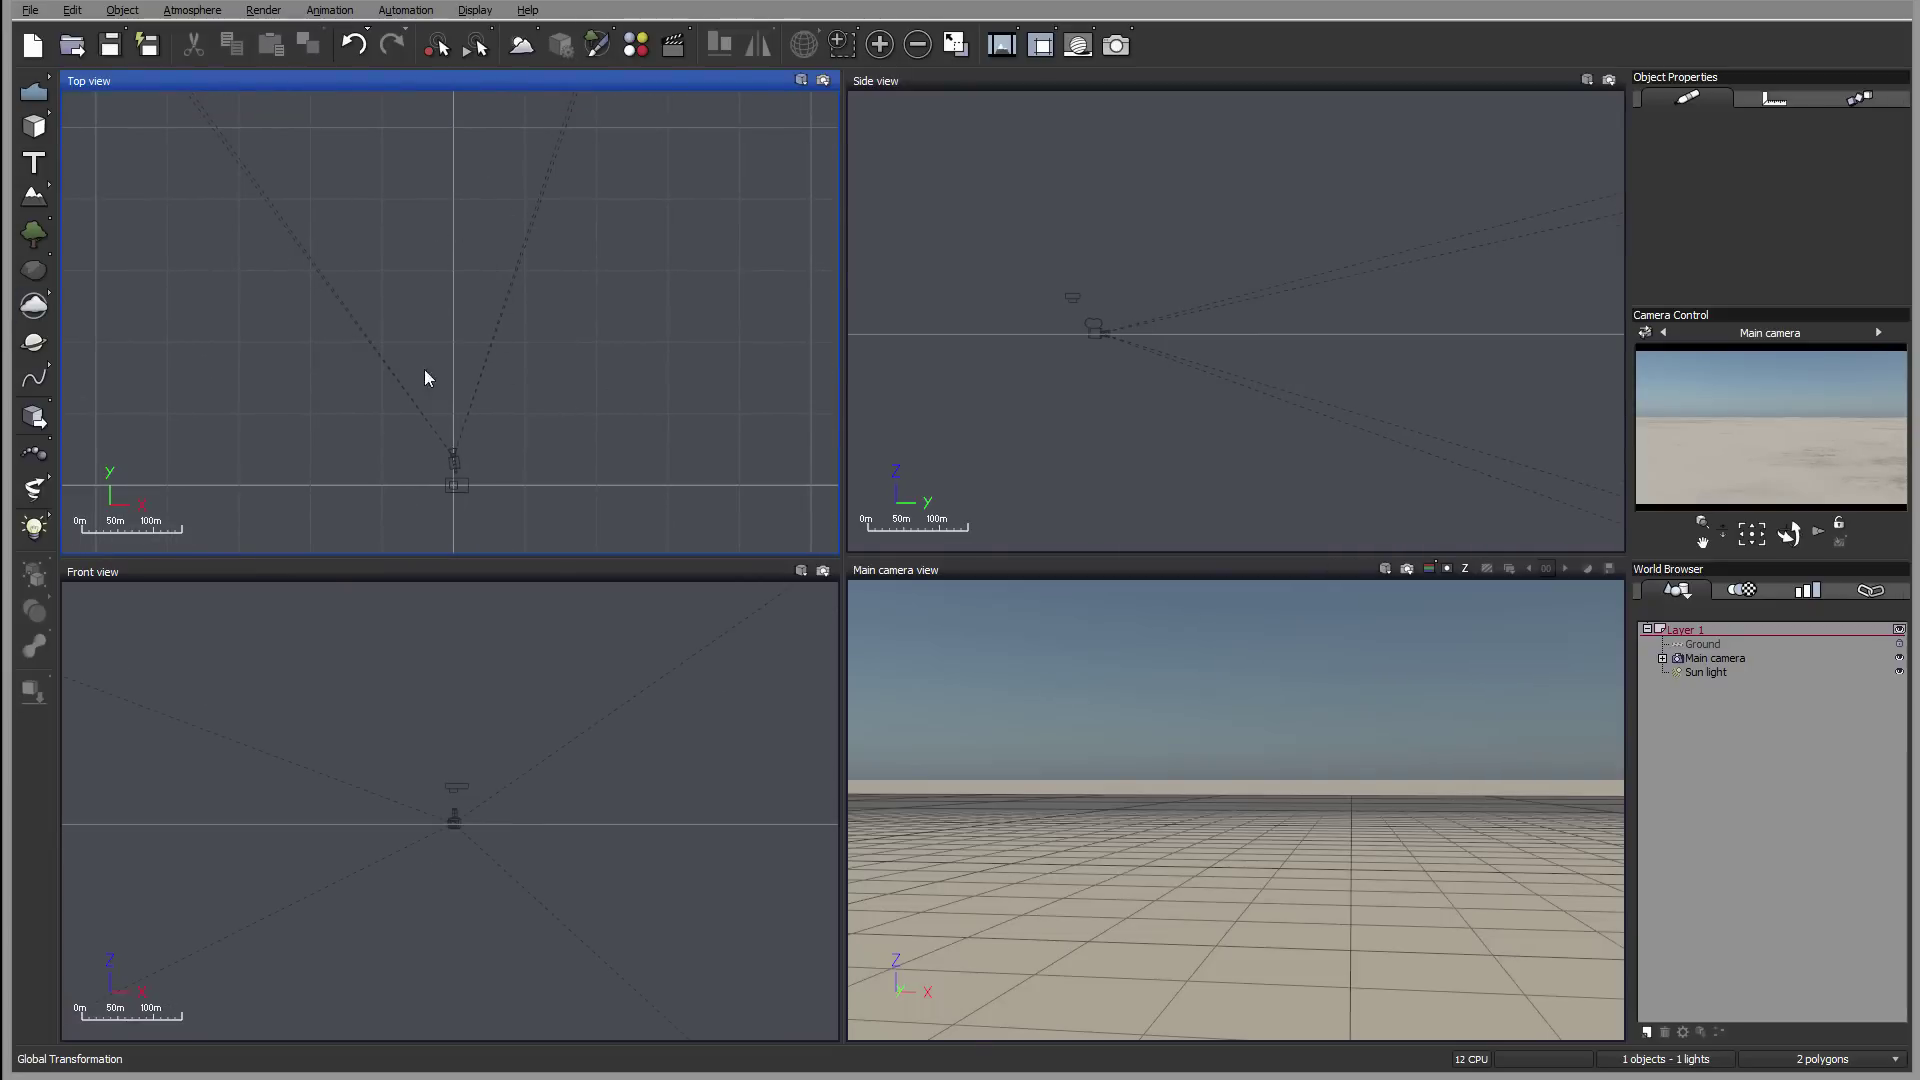
{"action": "left_click", "coordinate": [35, 379]}
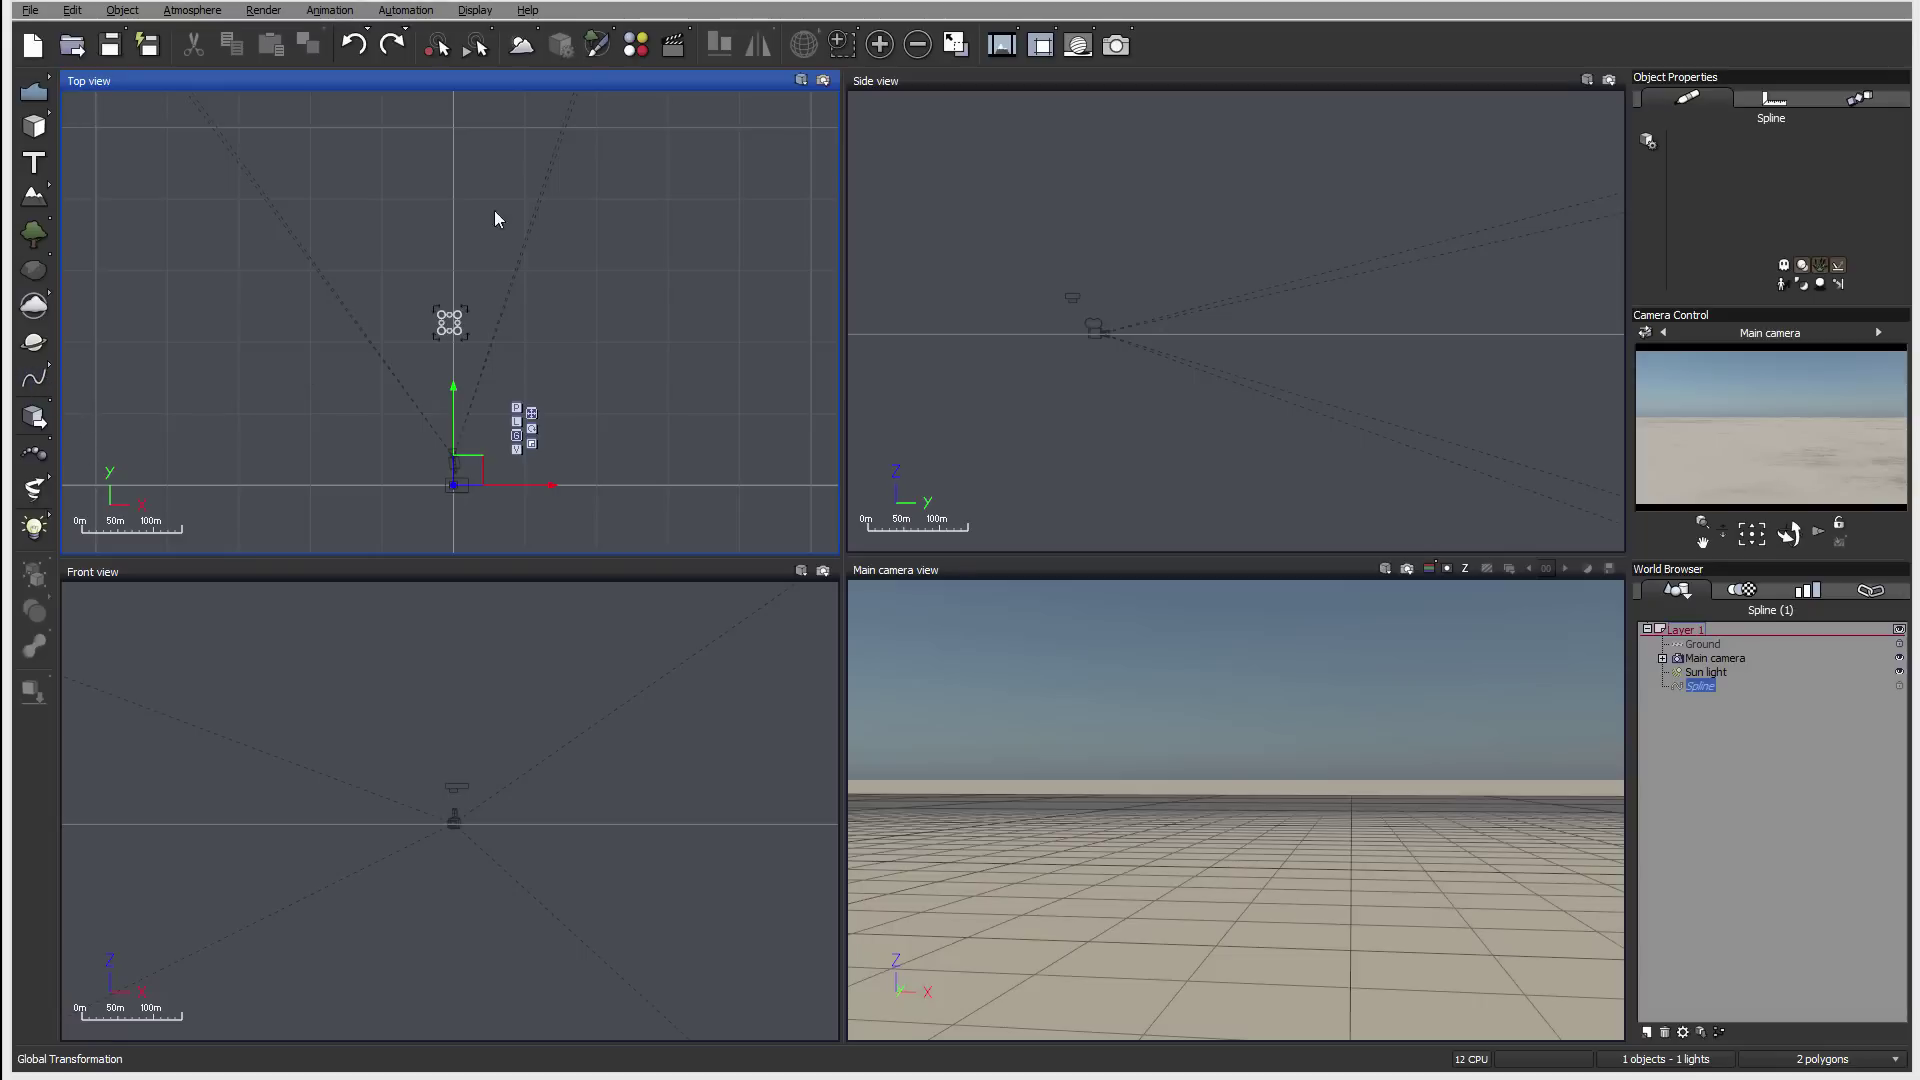
{"action": "left_click_drag", "start_coordinate": [324, 122], "coordinate": [971, 112]}
{"action": "left_click_drag", "start_coordinate": [386, 302], "coordinate": [415, 372]}
{"action": "left_click_drag", "start_coordinate": [499, 287], "coordinate": [600, 345]}
{"action": "left_click_drag", "start_coordinate": [533, 415], "coordinate": [519, 444]}
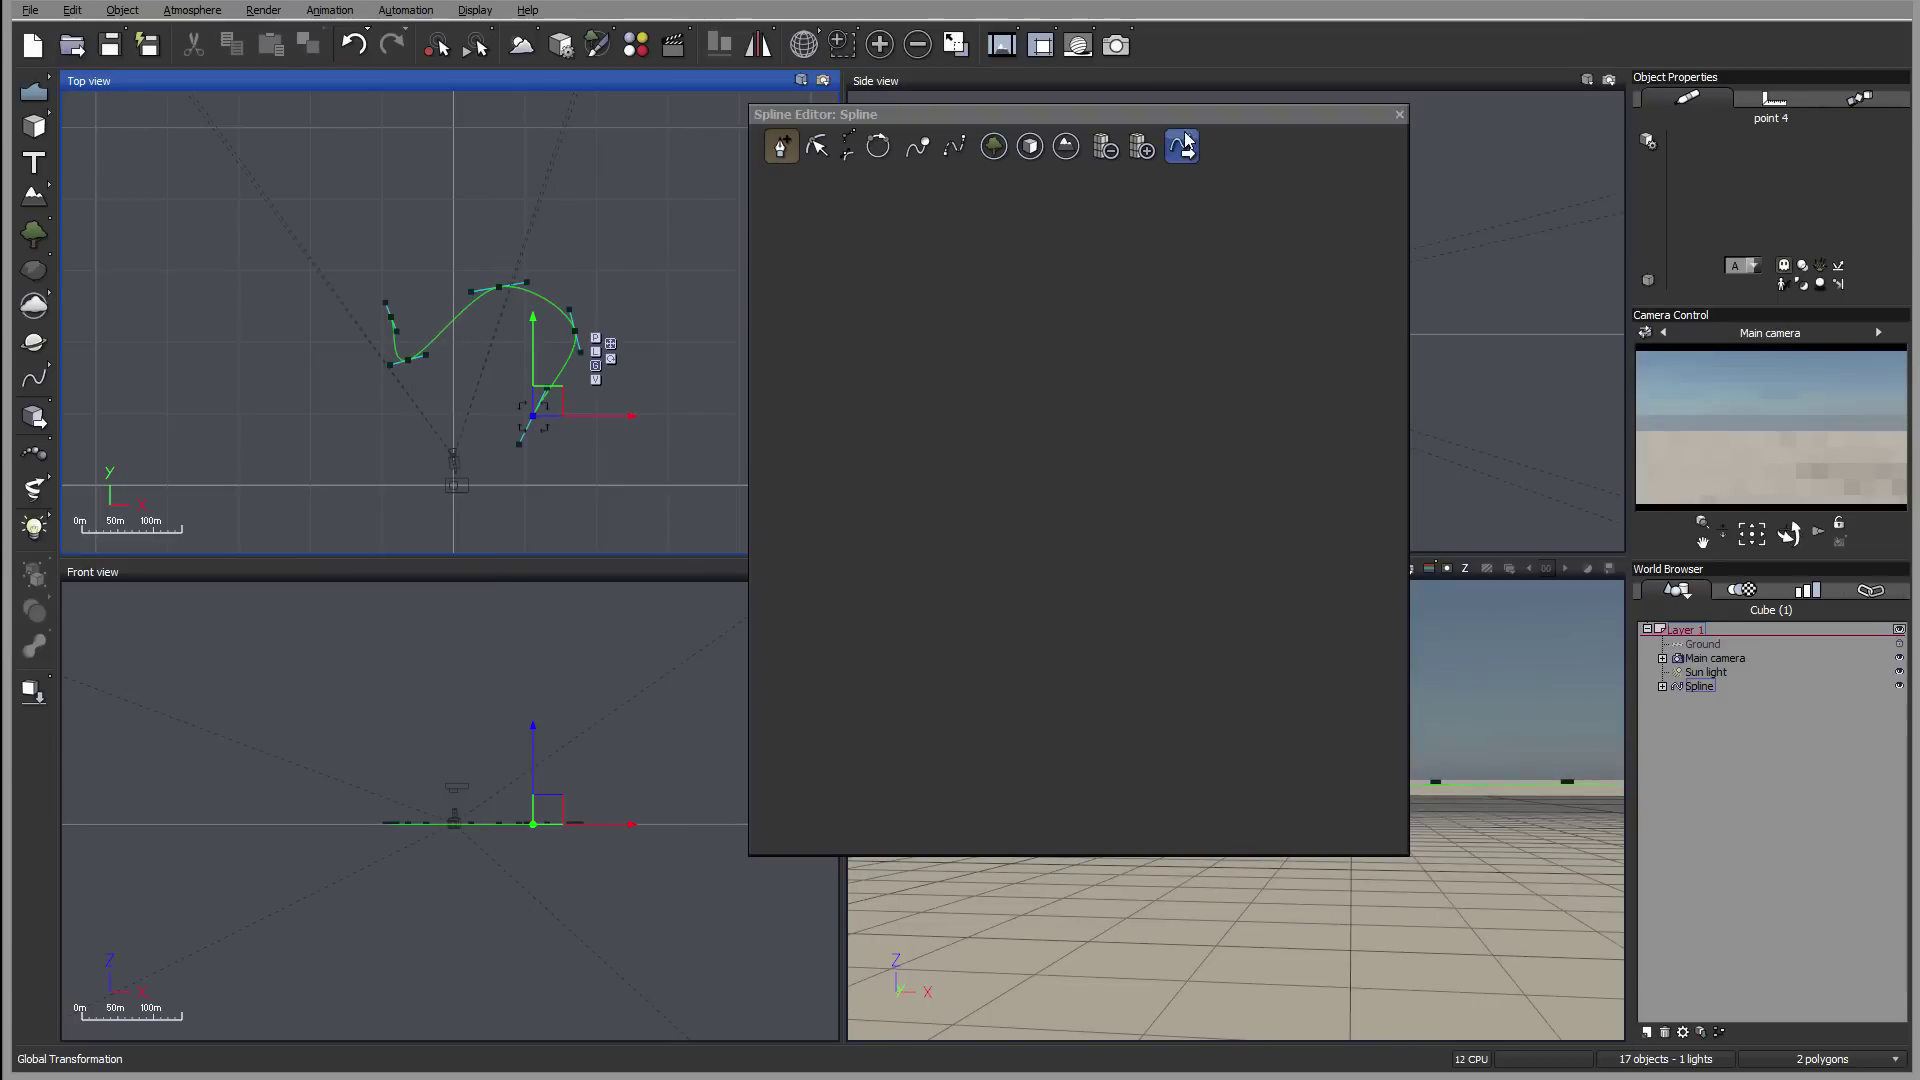
Add terrain, geometry and EcoSystem effects to the spline
{"action": "left_click", "coordinate": [1067, 147]}
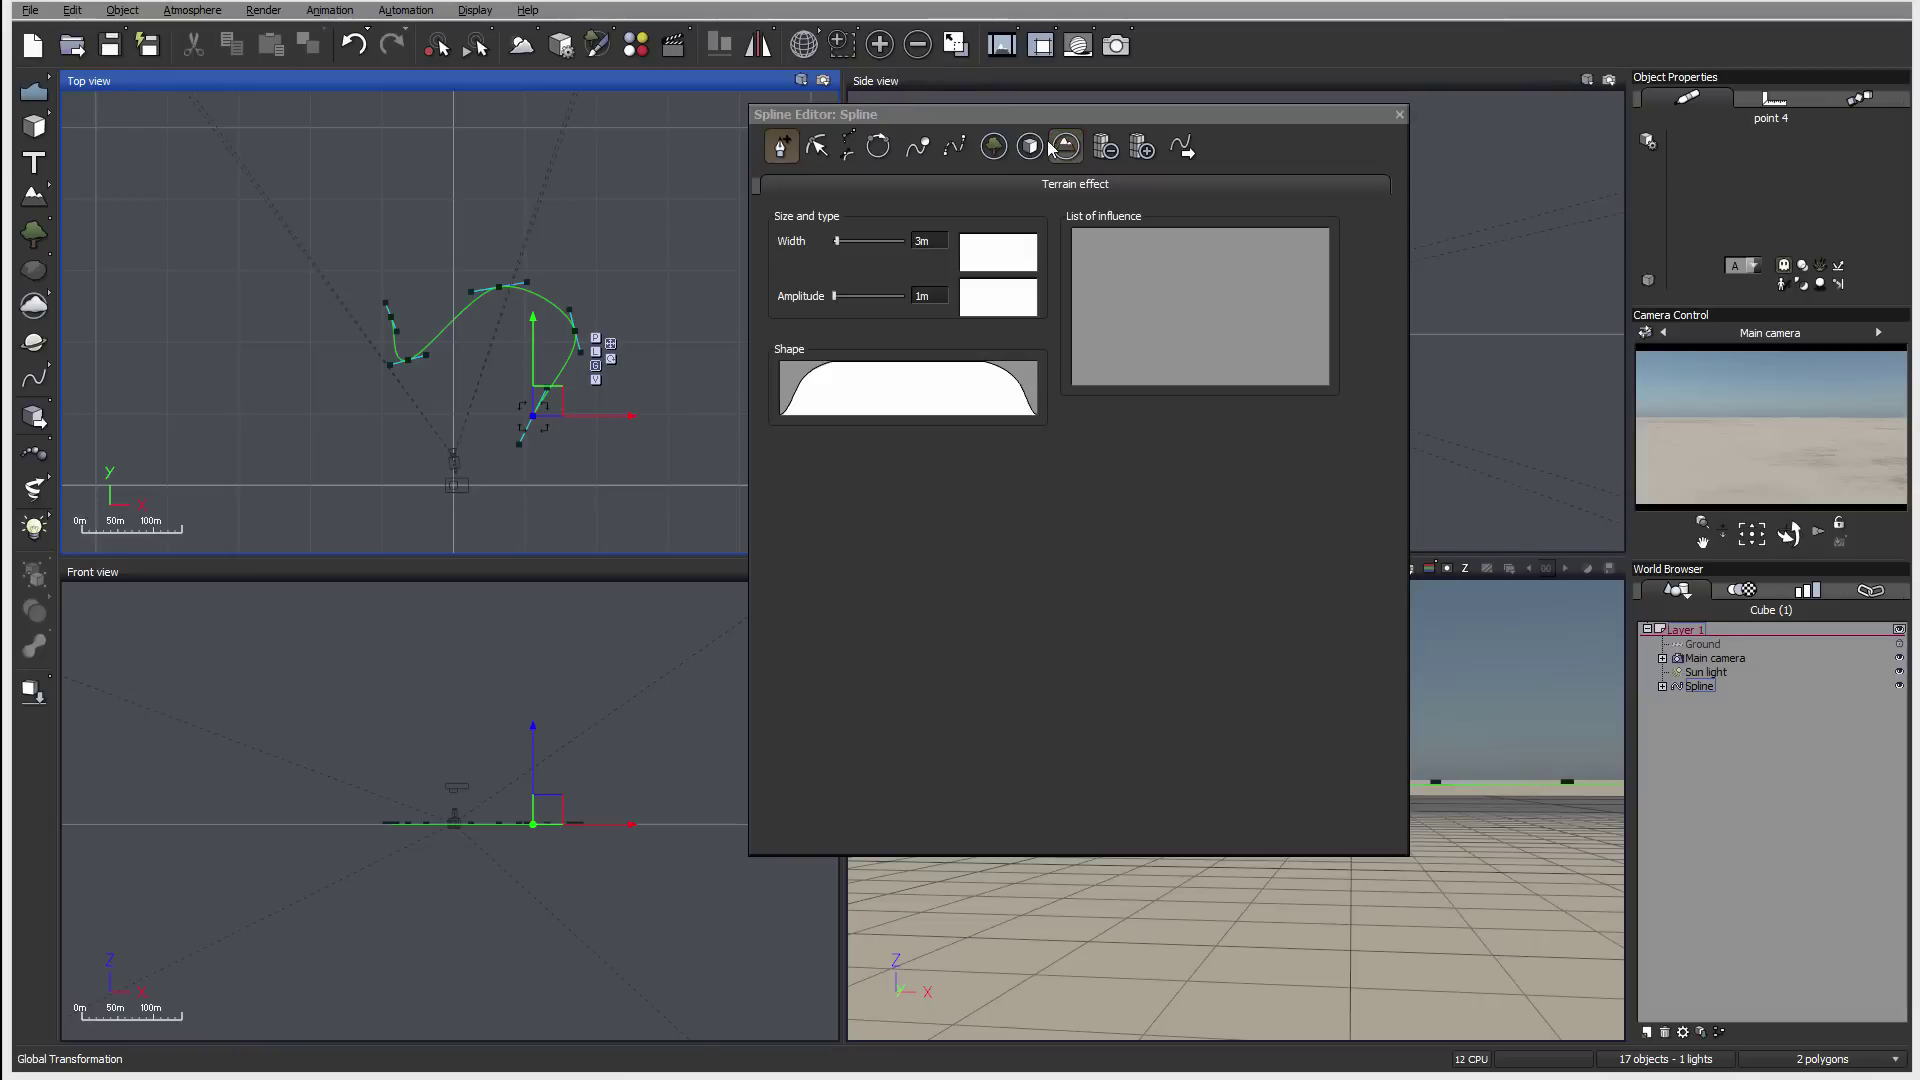
{"action": "left_click", "coordinate": [1029, 146]}
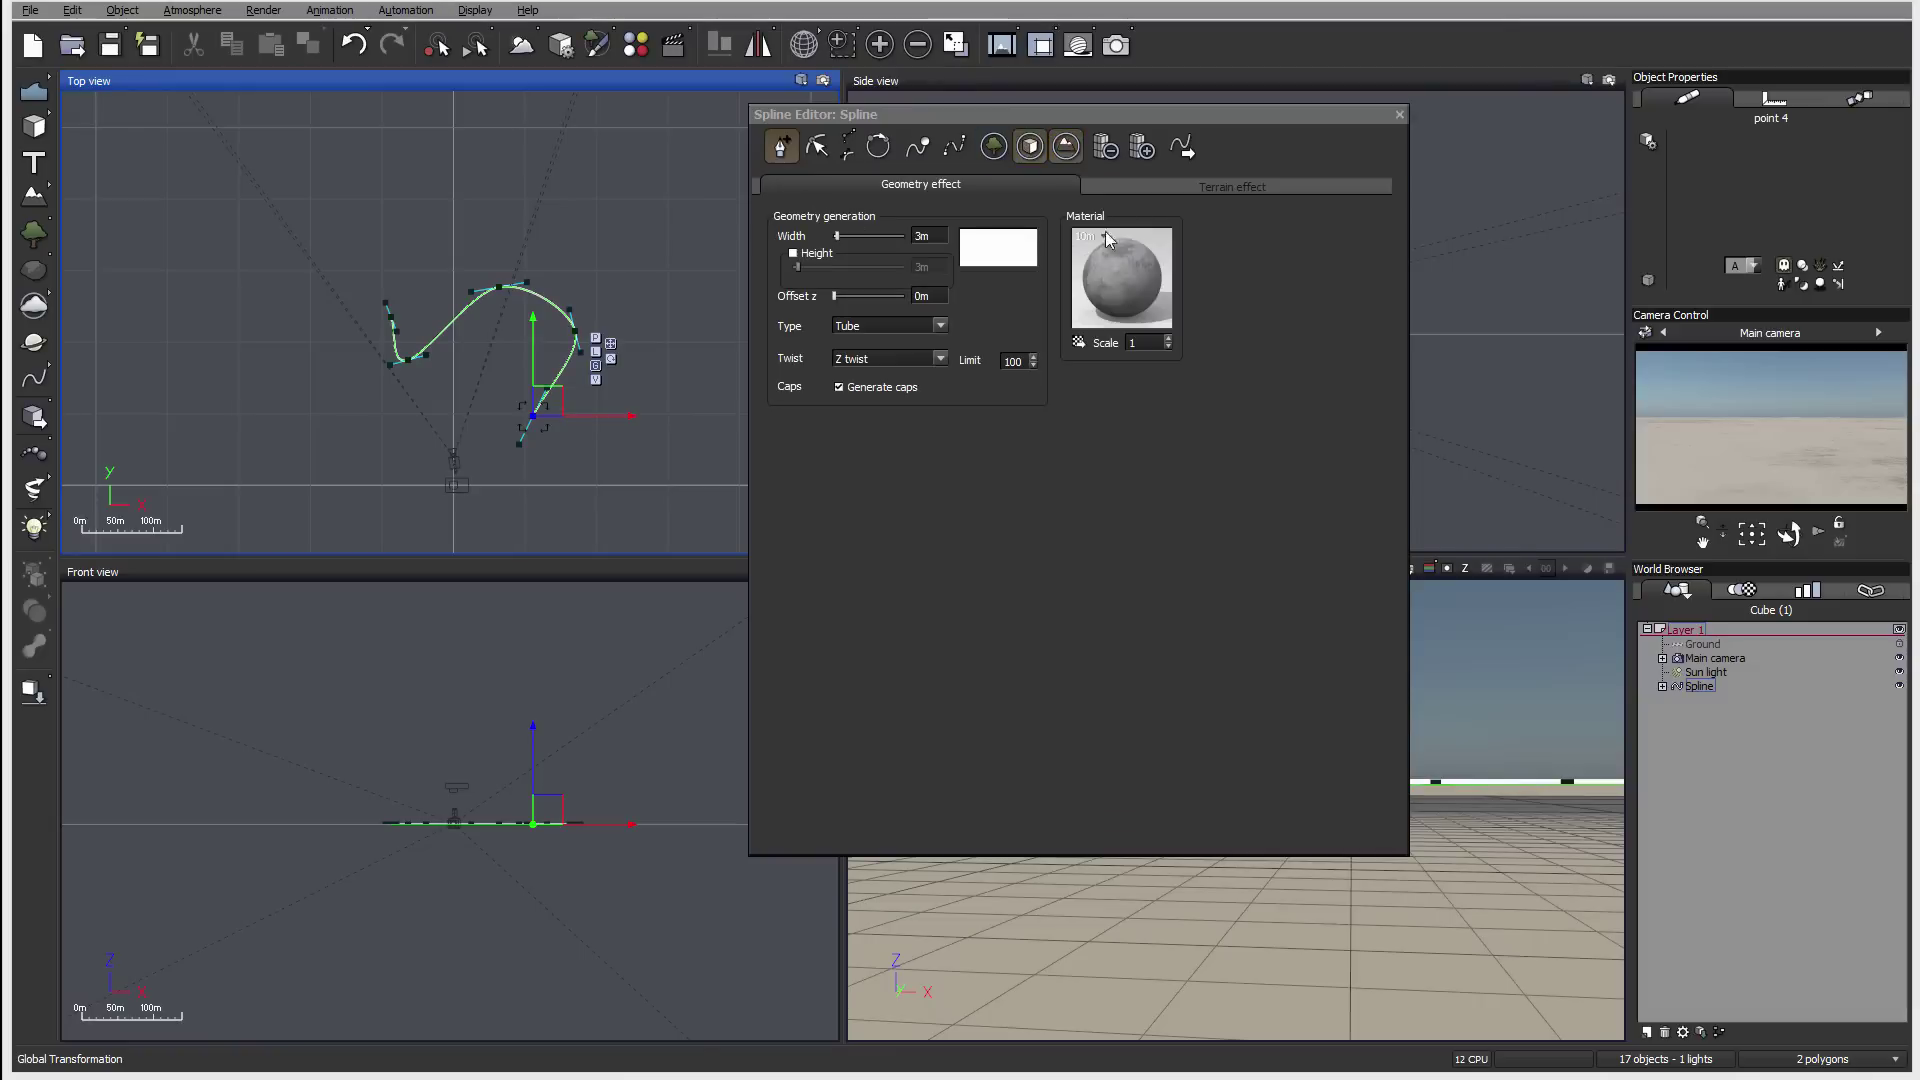
{"action": "left_click", "coordinate": [993, 146]}
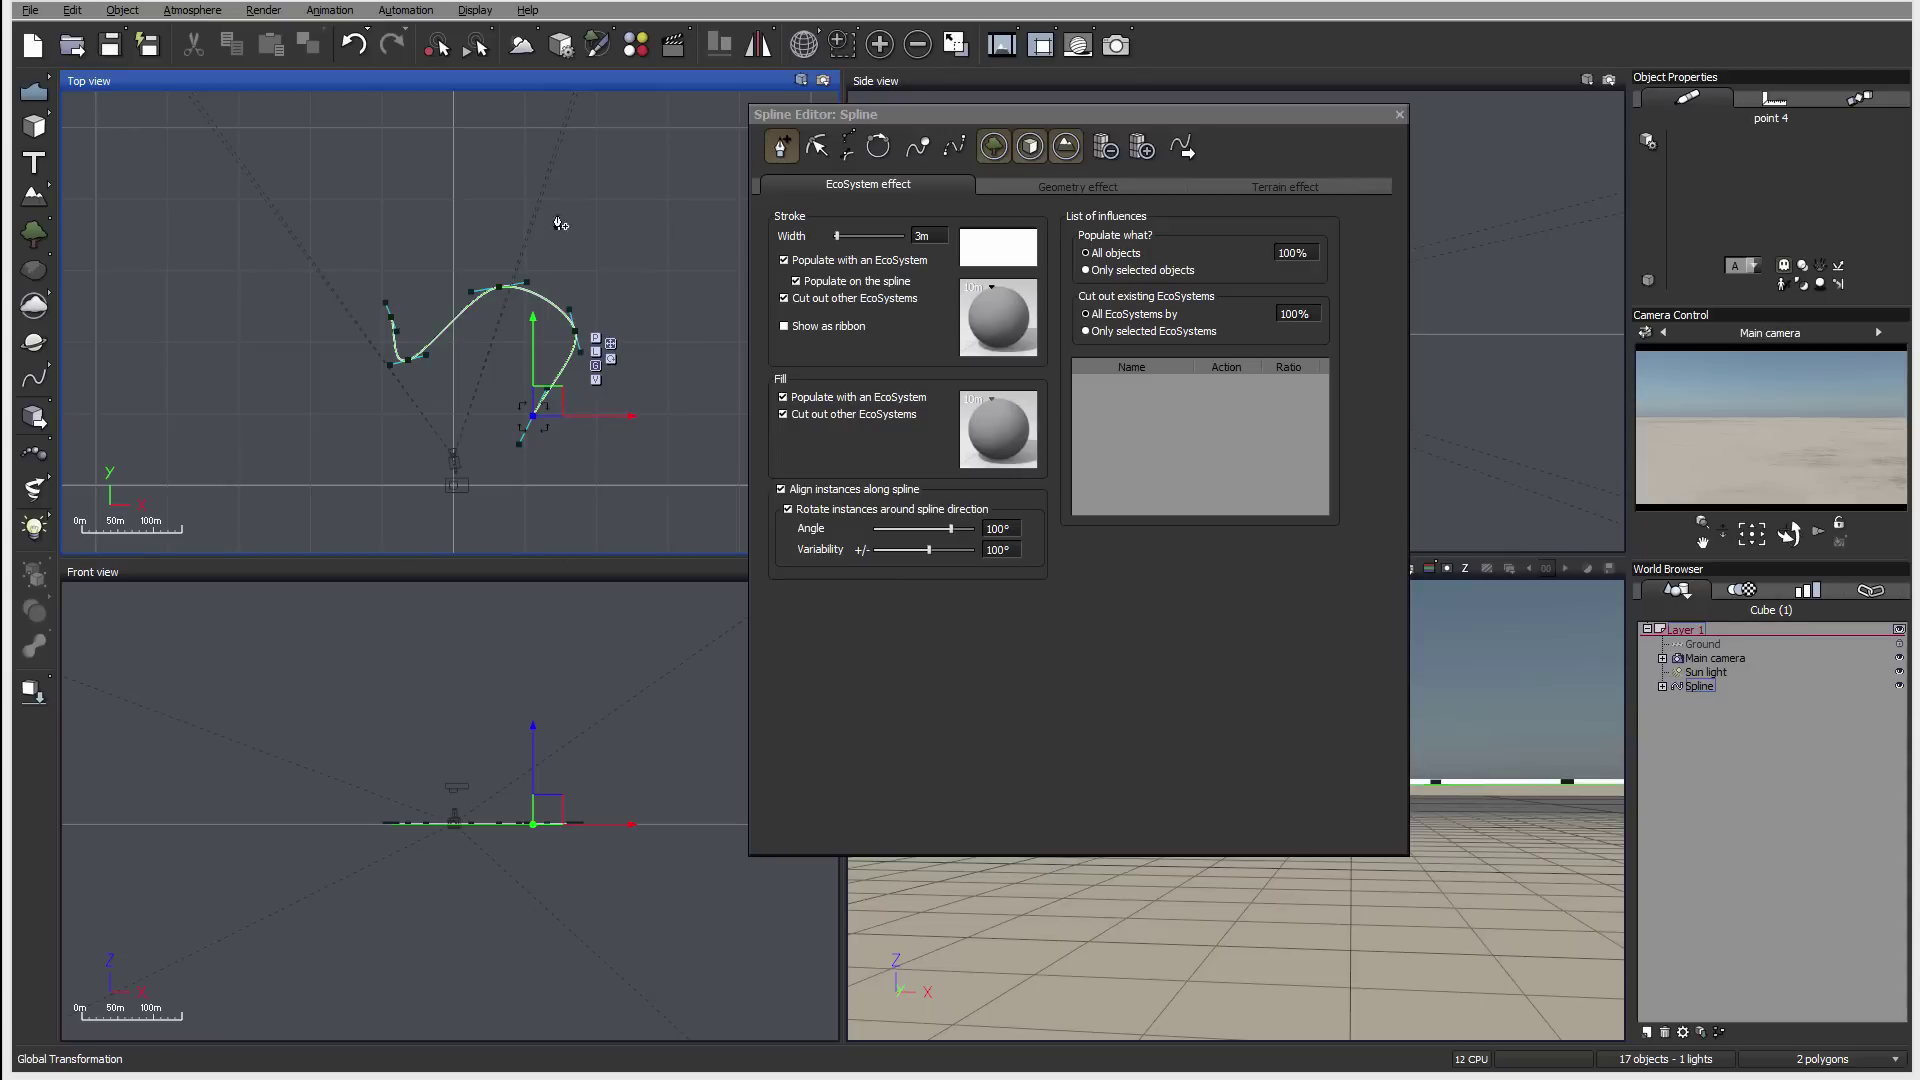
Close the Spline Editor and delete the spline with all its points
{"action": "left_click", "coordinate": [1398, 115]}
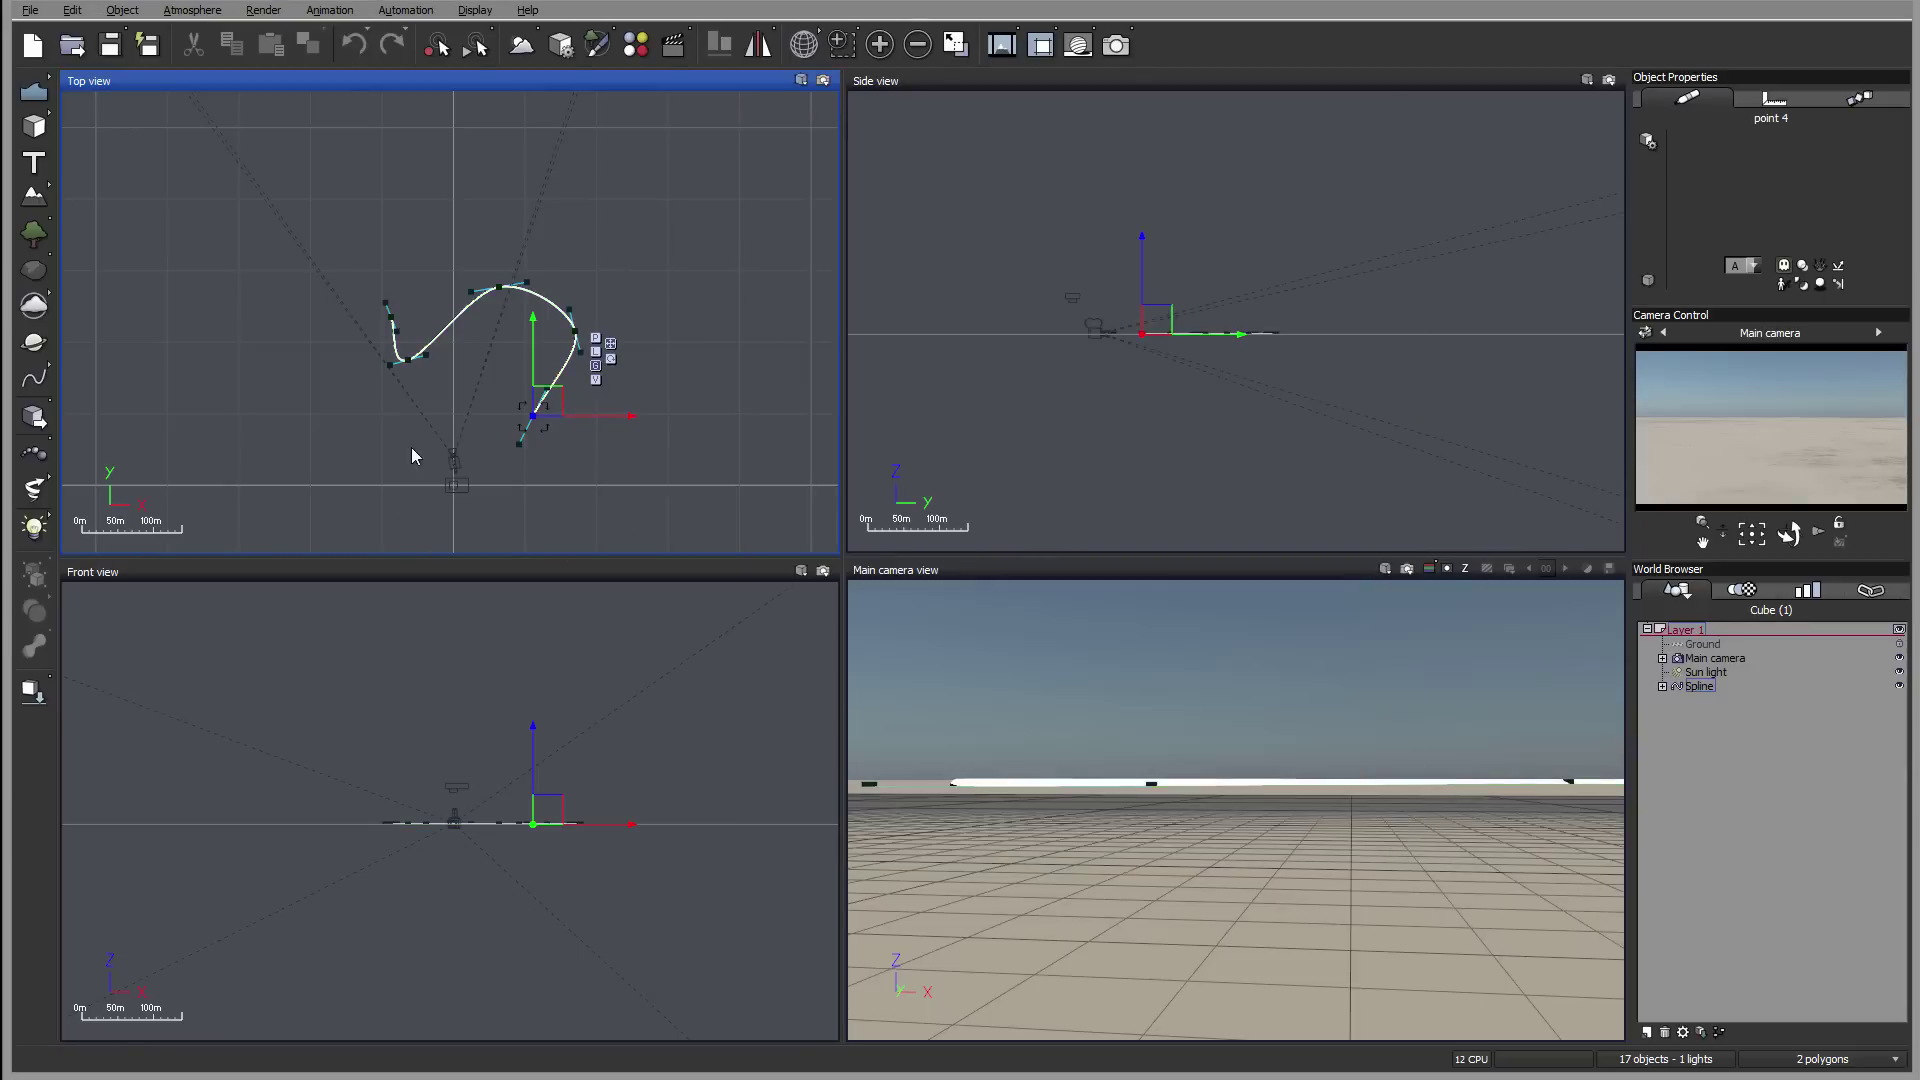
{"action": "left_click", "coordinate": [1748, 762]}
{"action": "left_click", "coordinate": [1662, 686]}
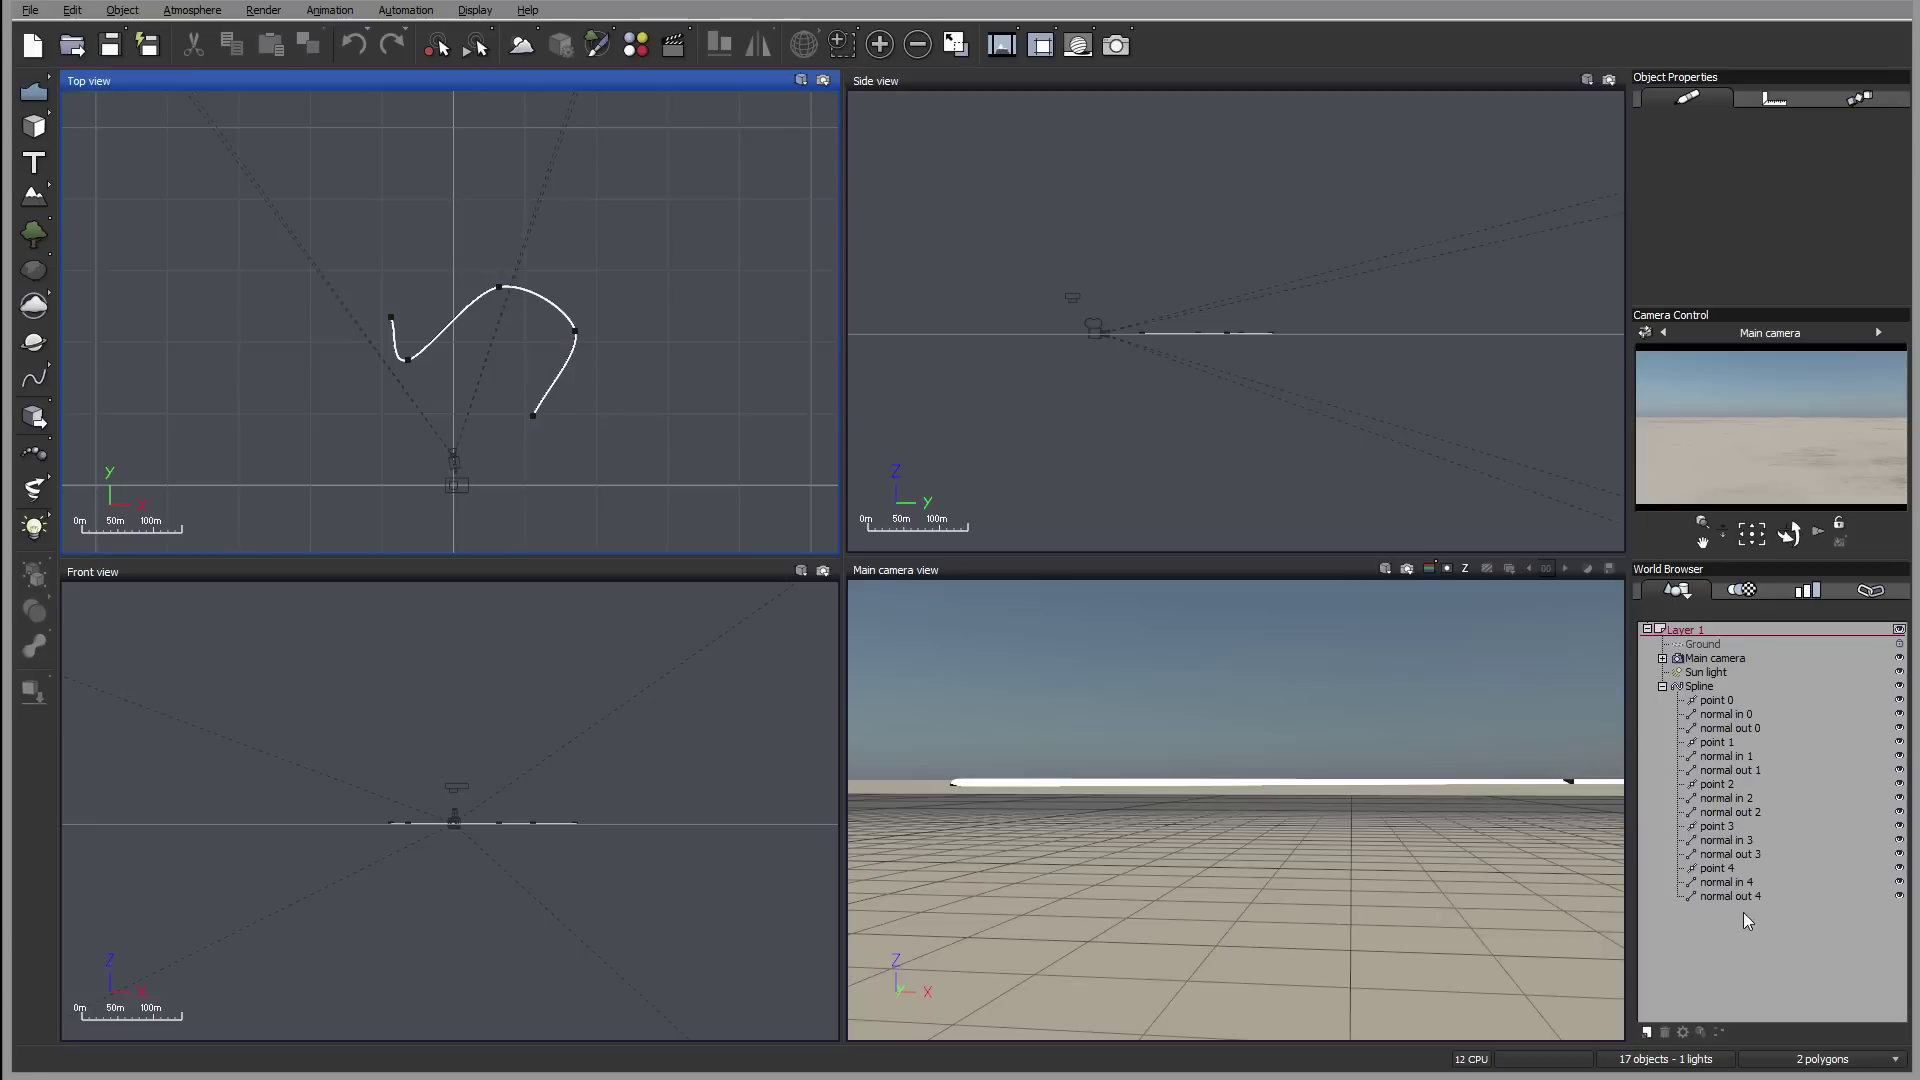
{"action": "left_click", "coordinate": [1704, 688]}
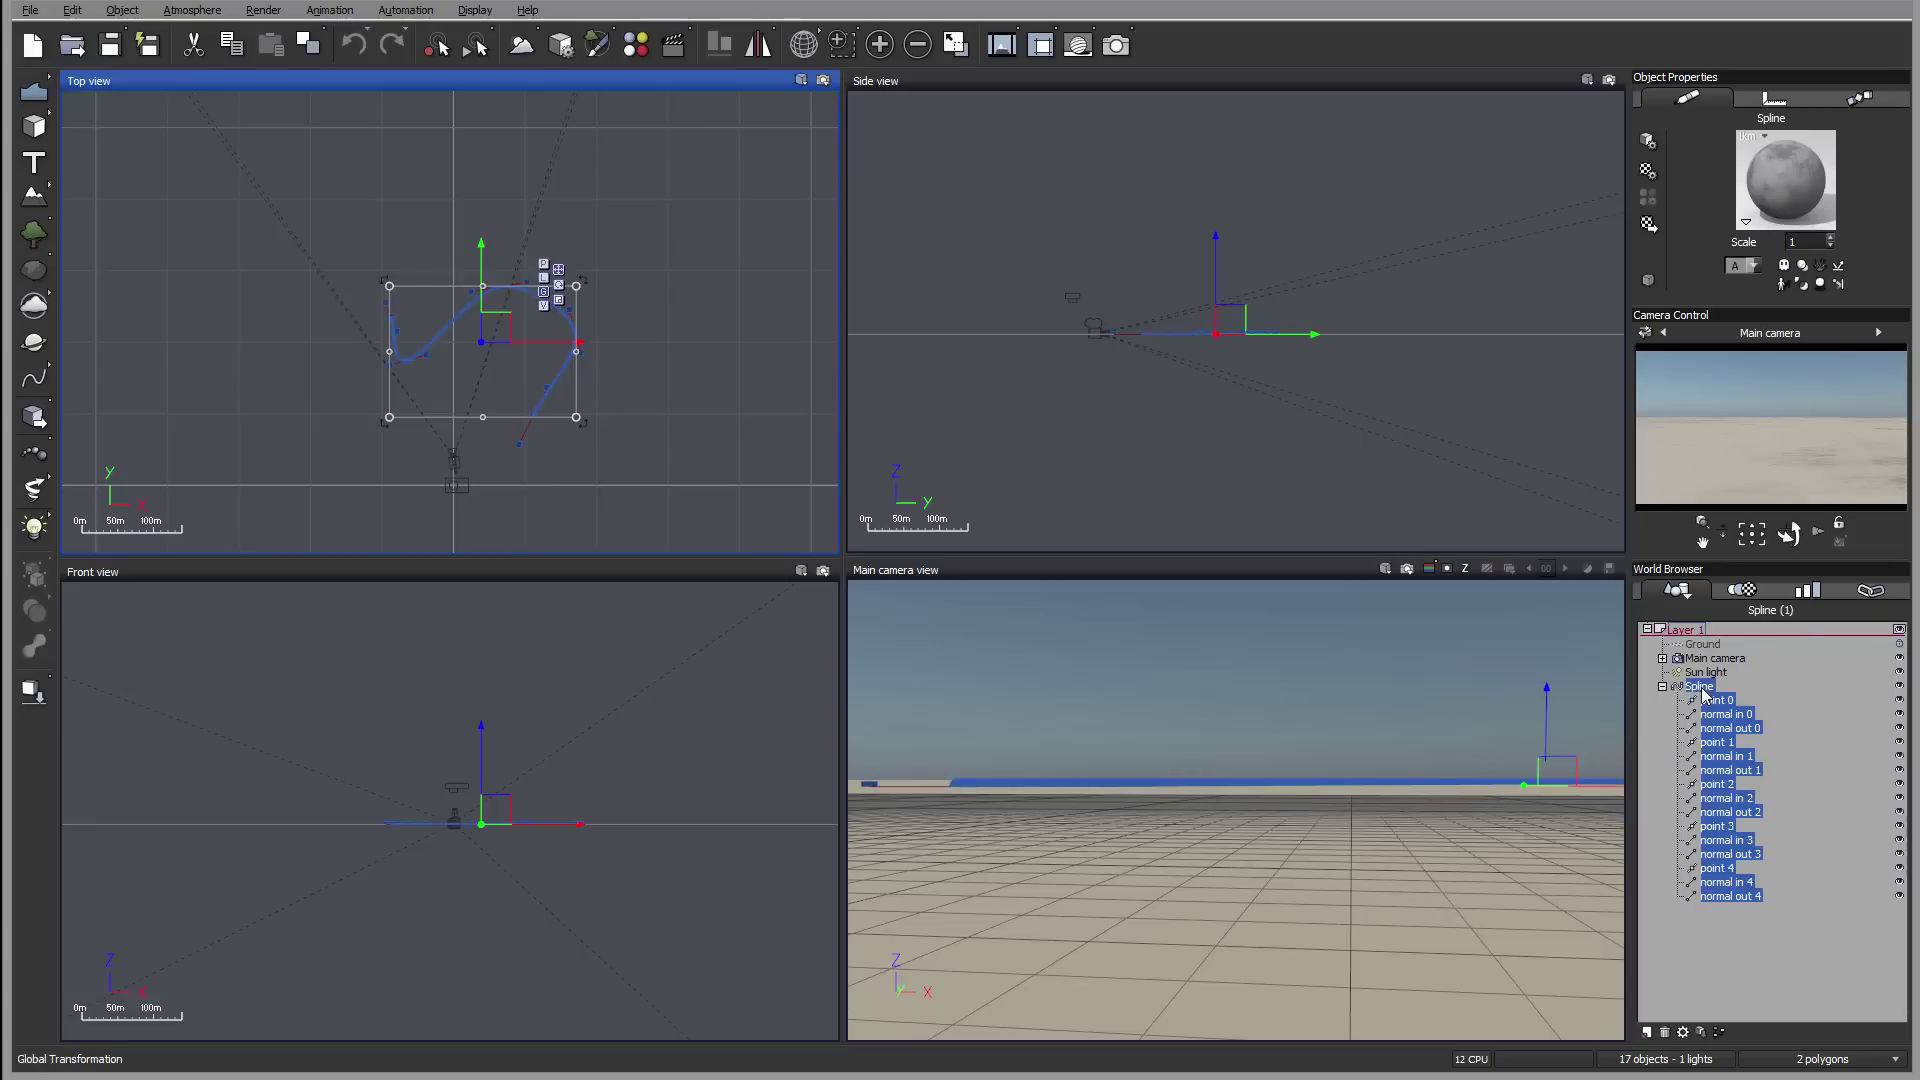
{"action": "key", "text": "Delete"}
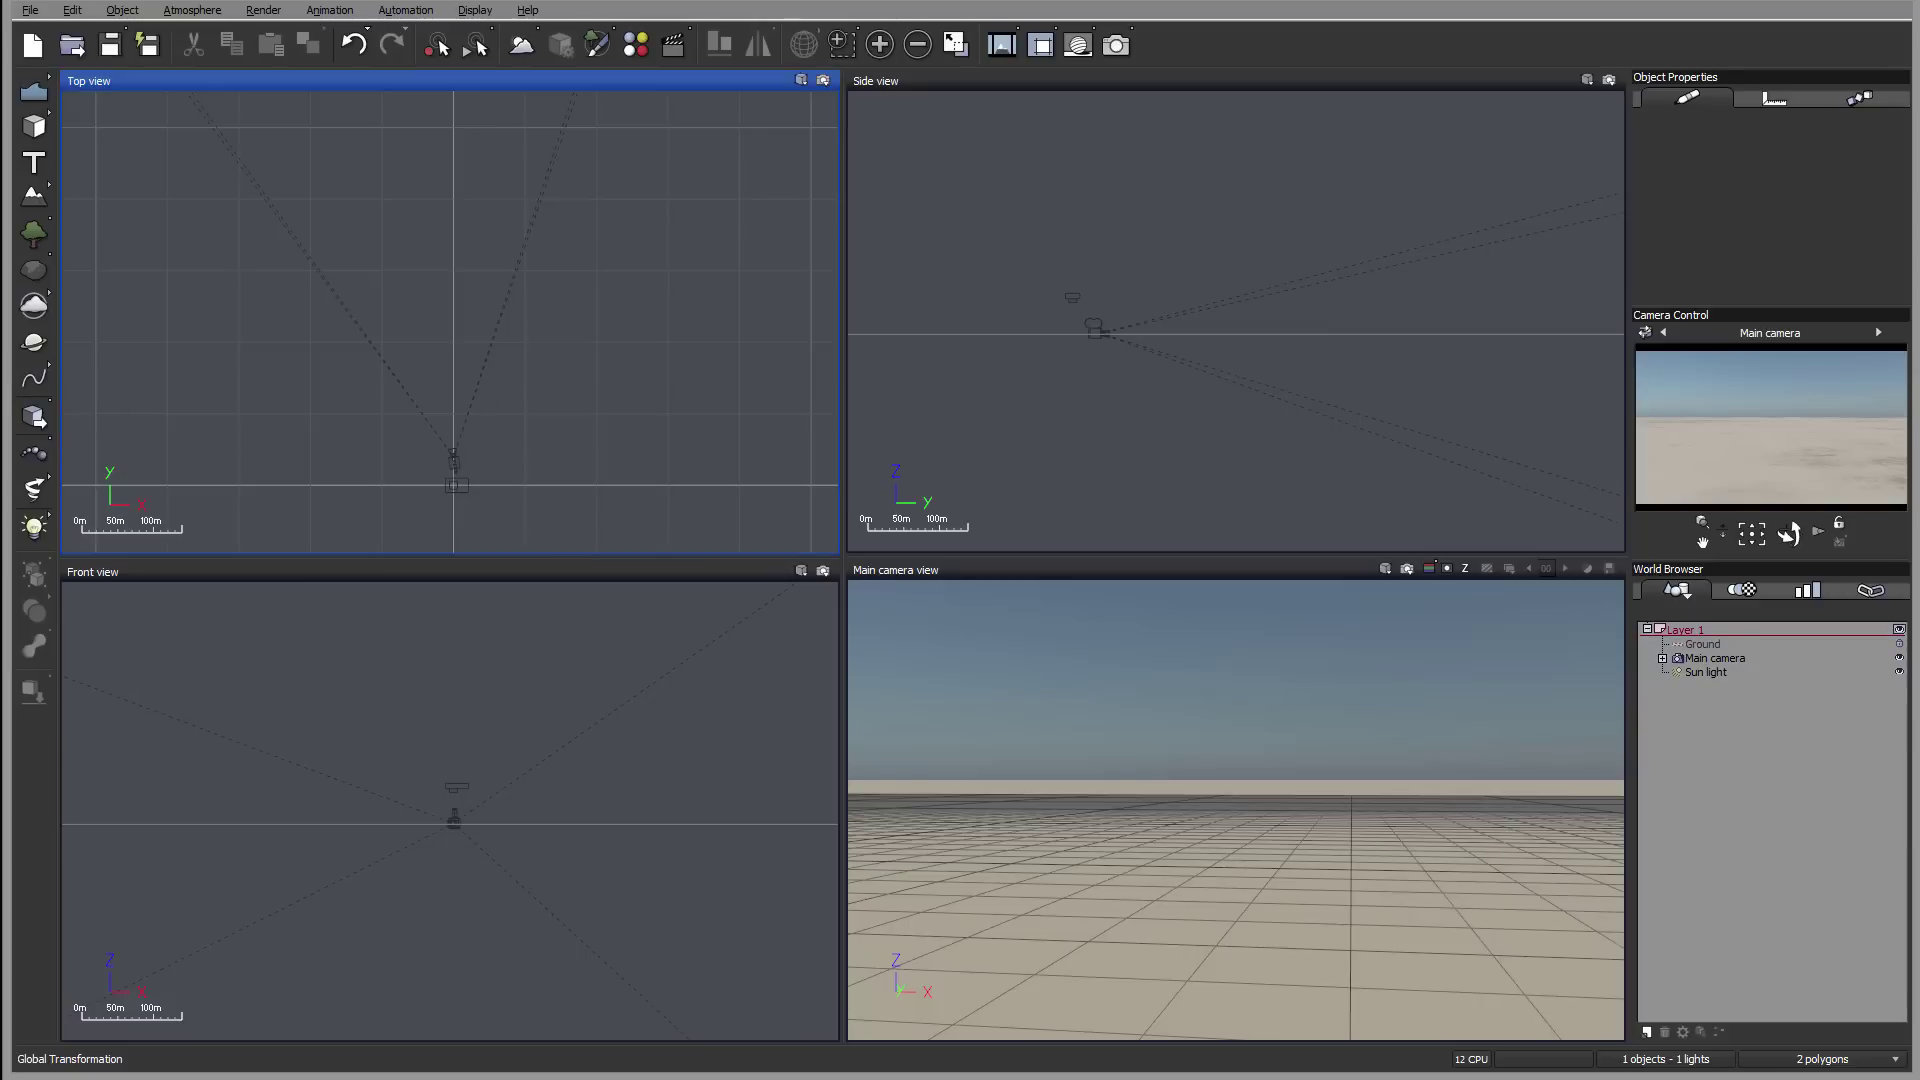
{"action": "left_click", "coordinate": [33, 416]}
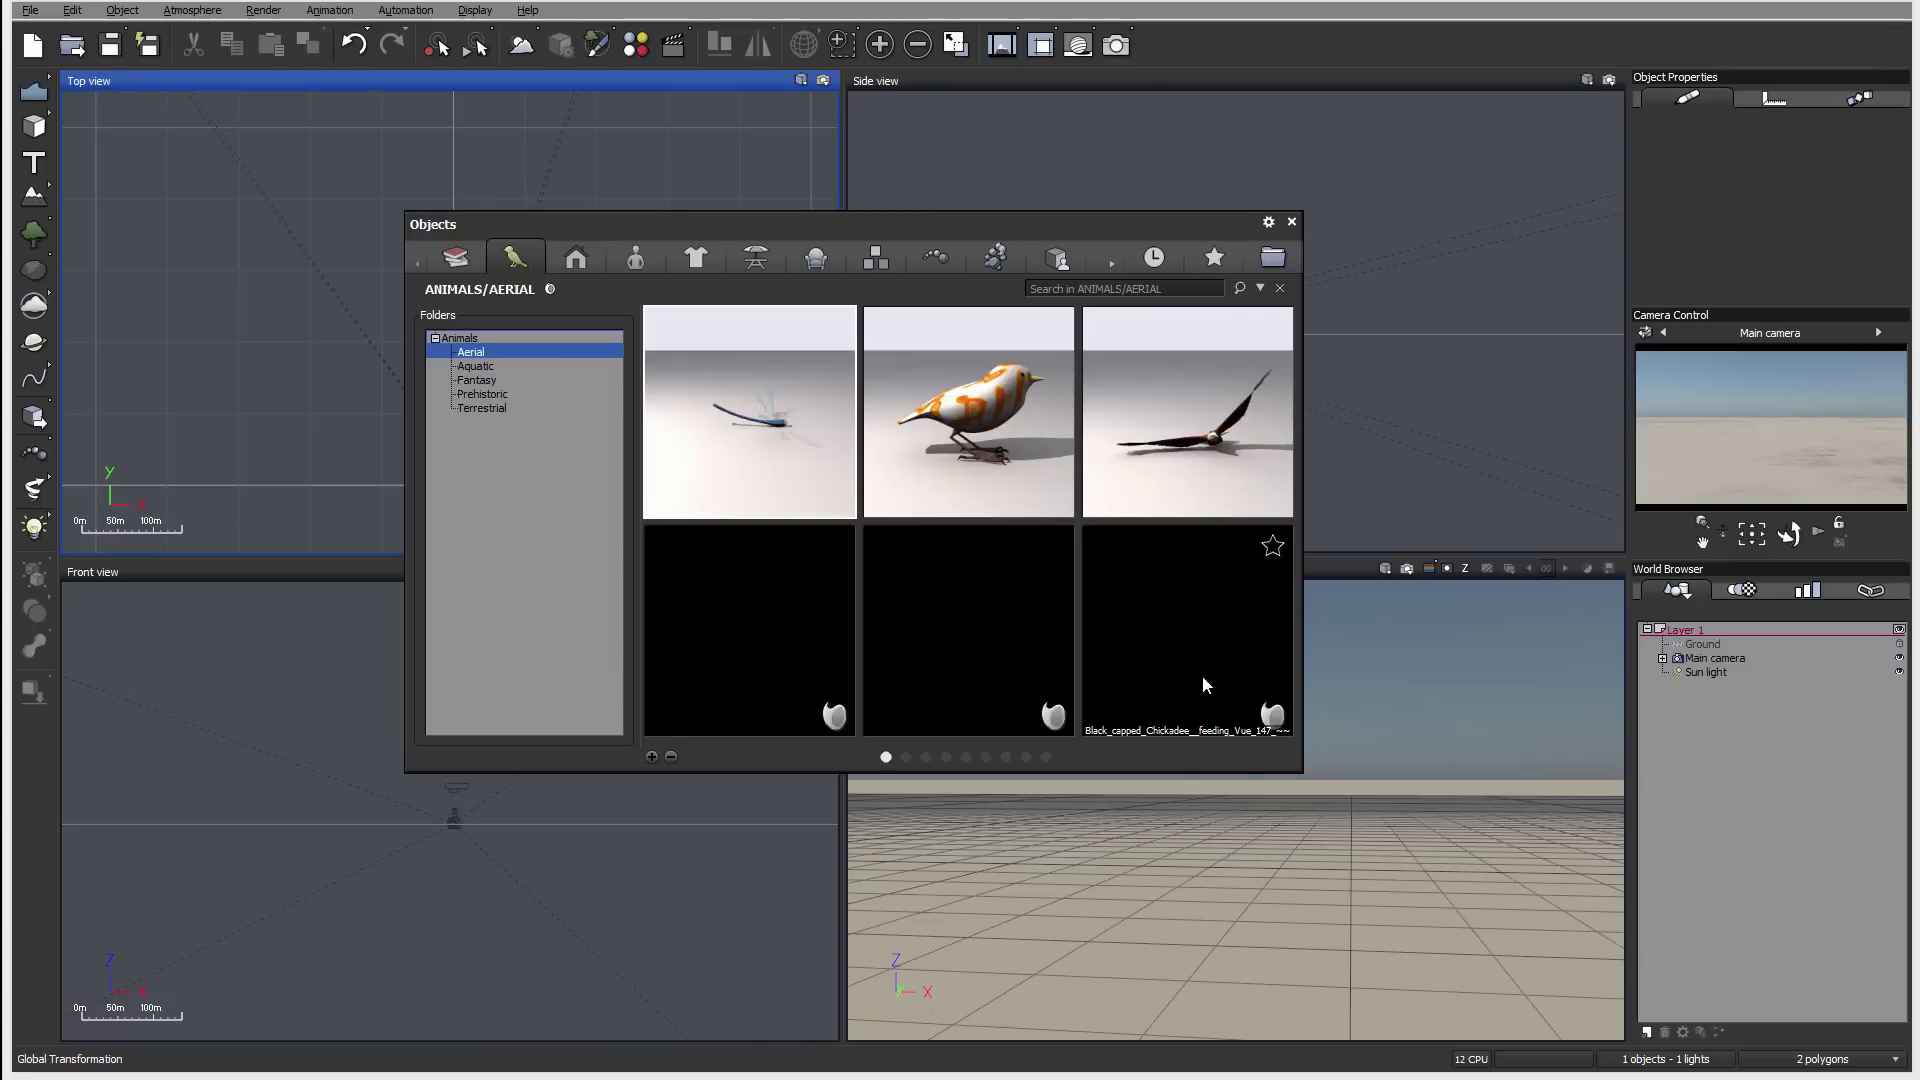
{"action": "left_click", "coordinate": [667, 757]}
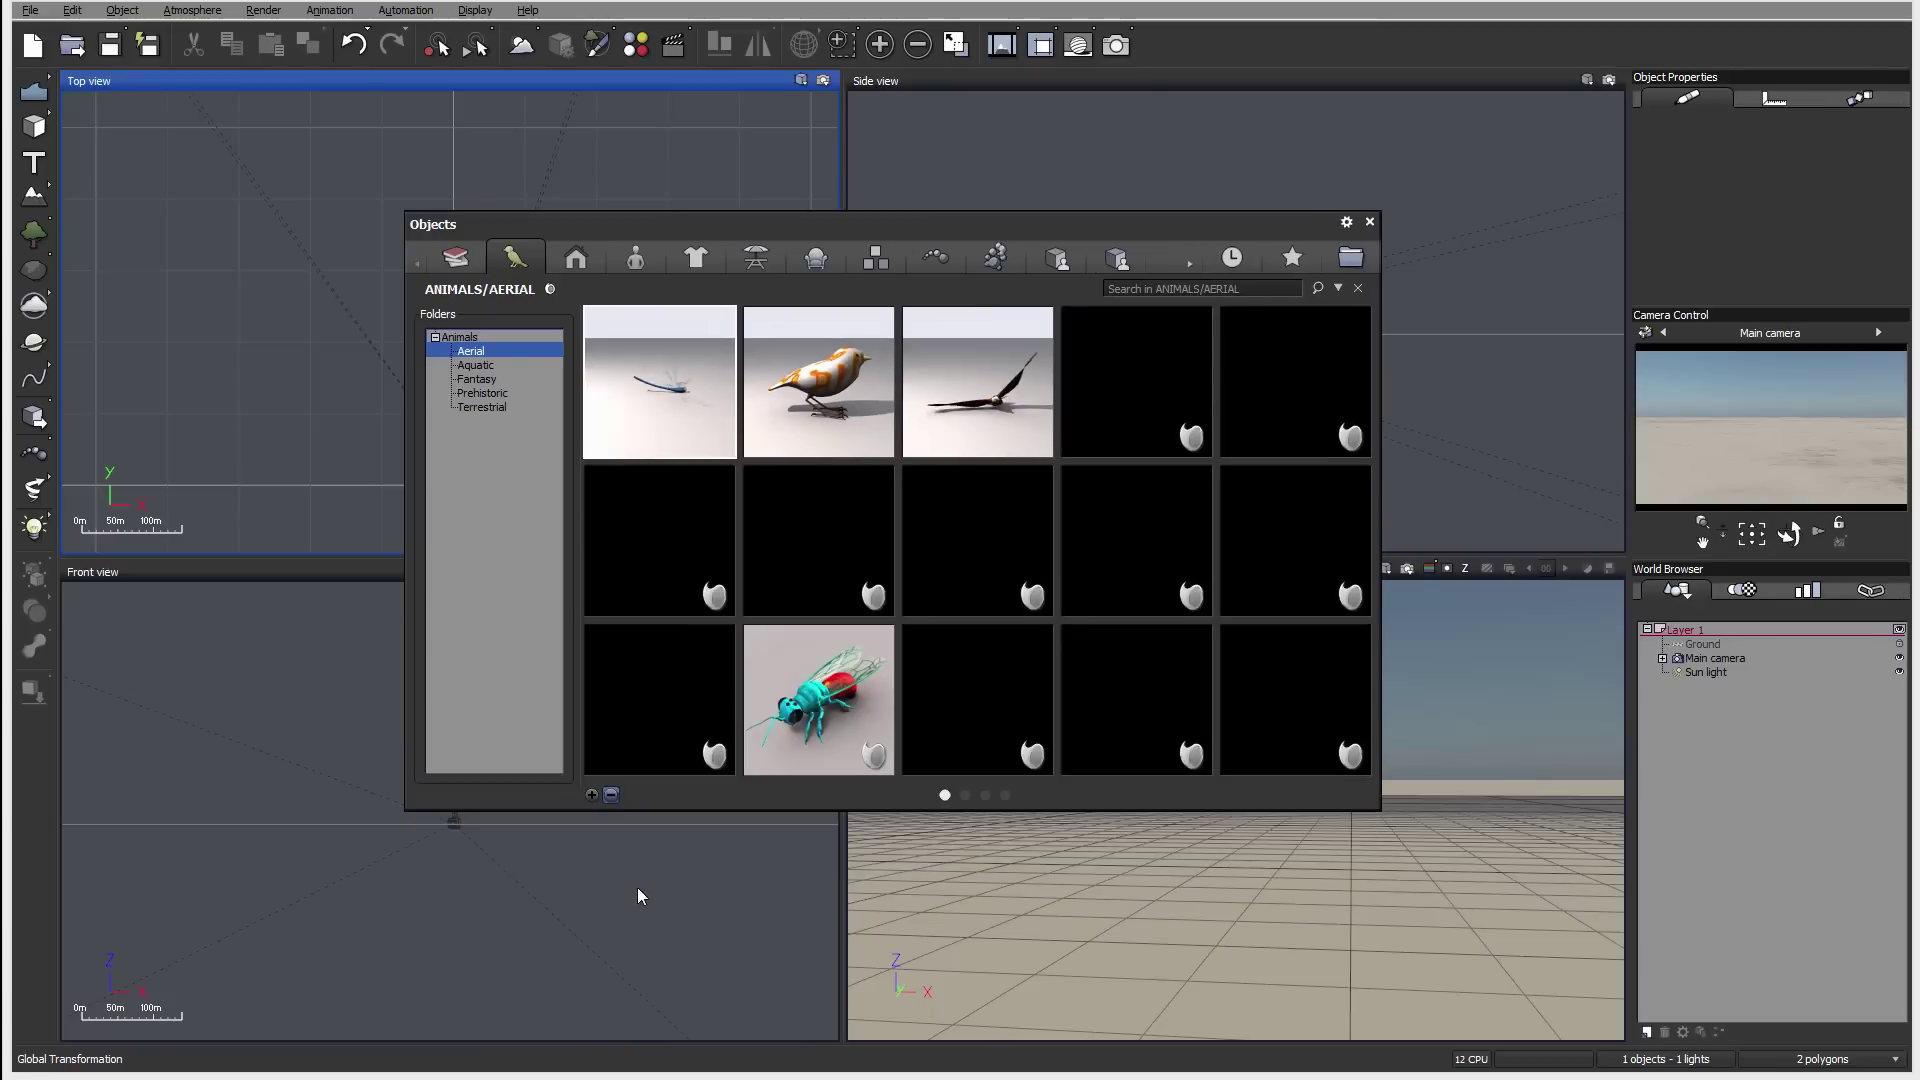
{"action": "left_click", "coordinate": [611, 795]}
{"action": "left_click", "coordinate": [692, 914]}
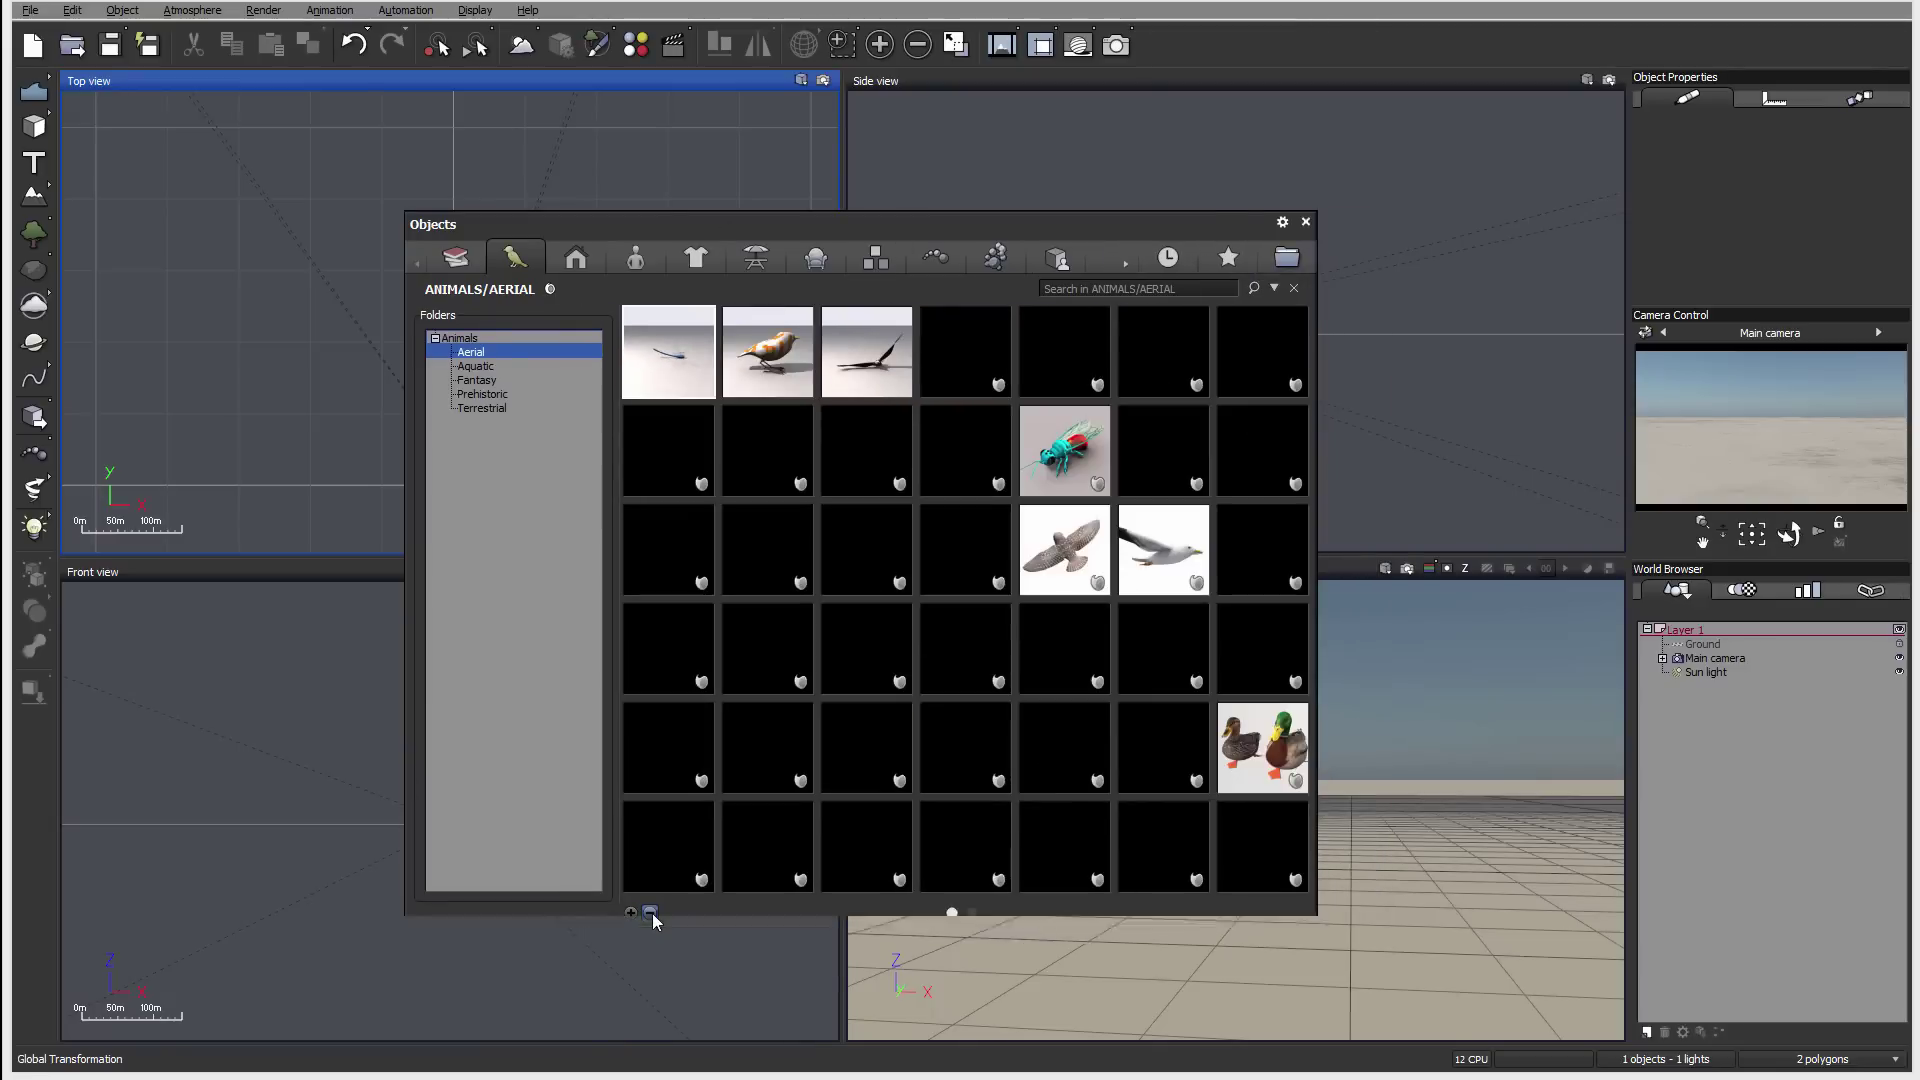
{"action": "left_click", "coordinate": [652, 914]}
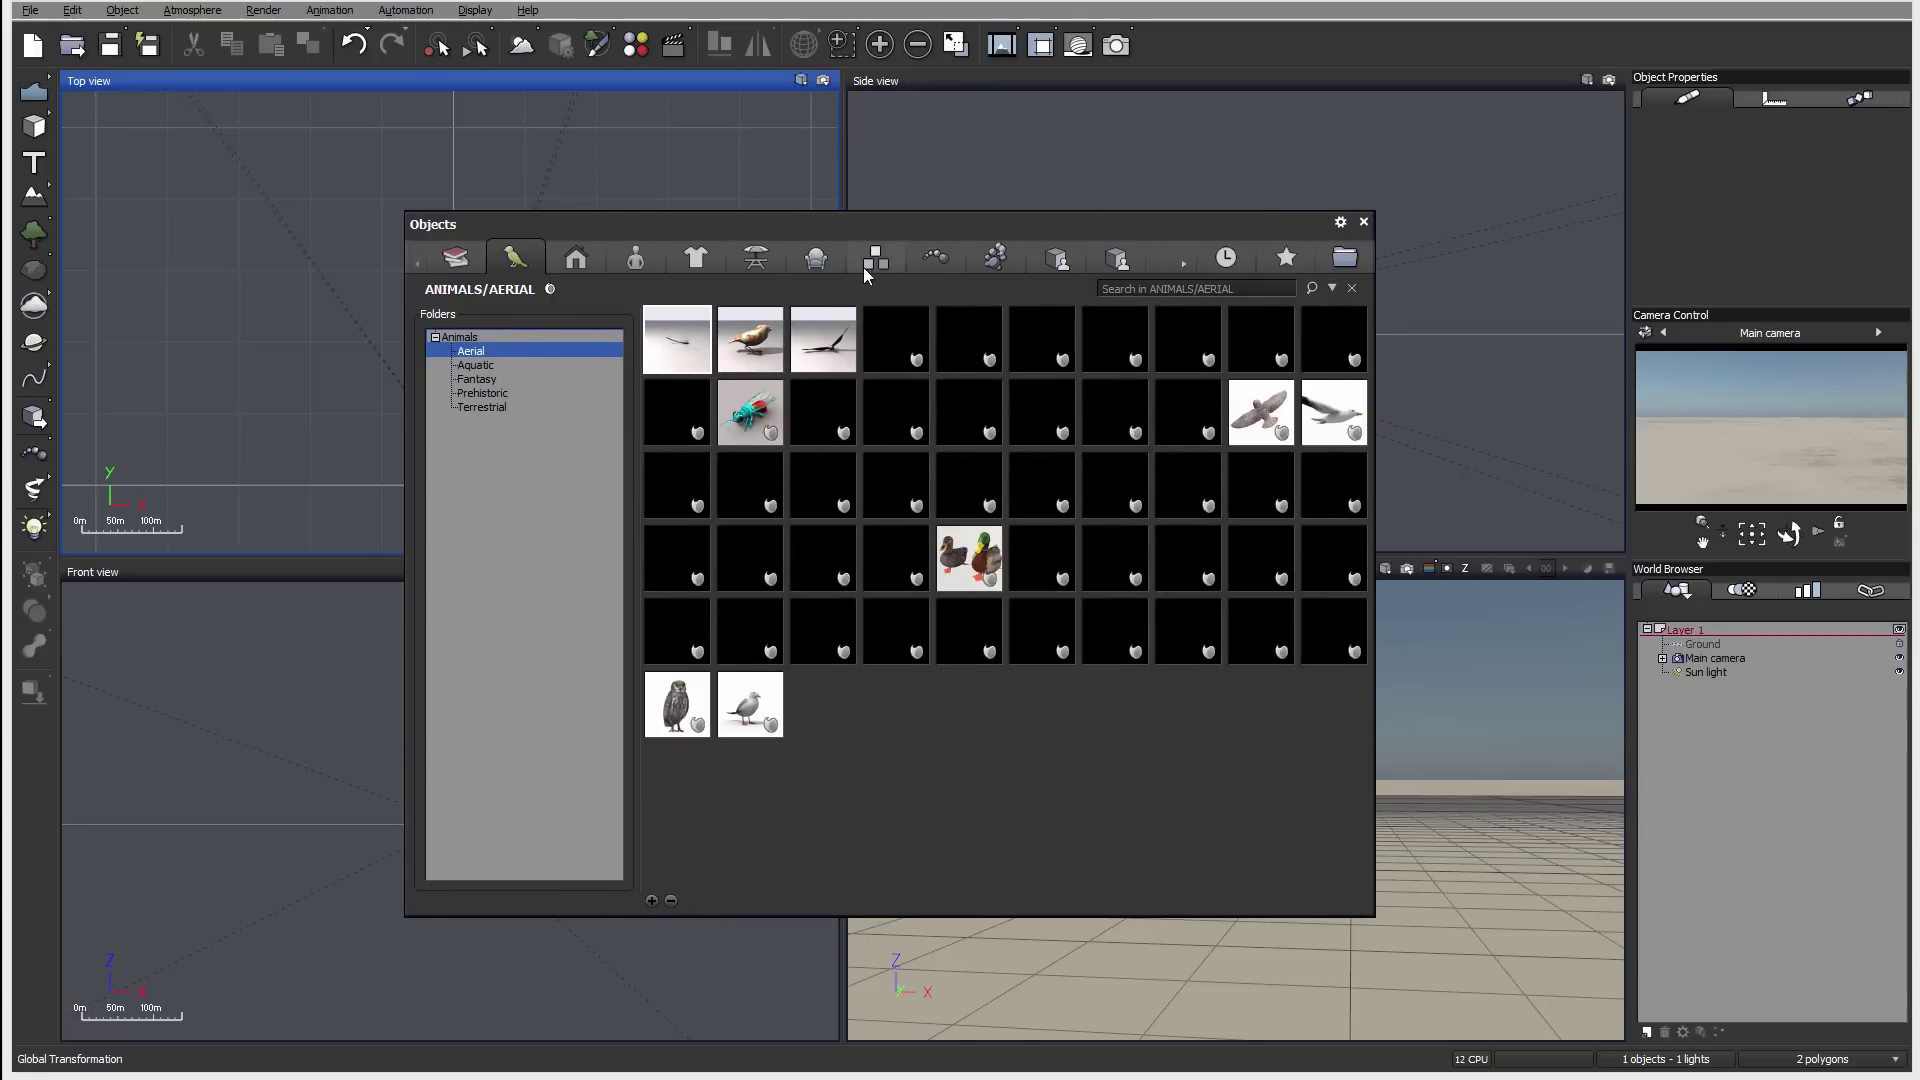
{"action": "left_click", "coordinate": [756, 258]}
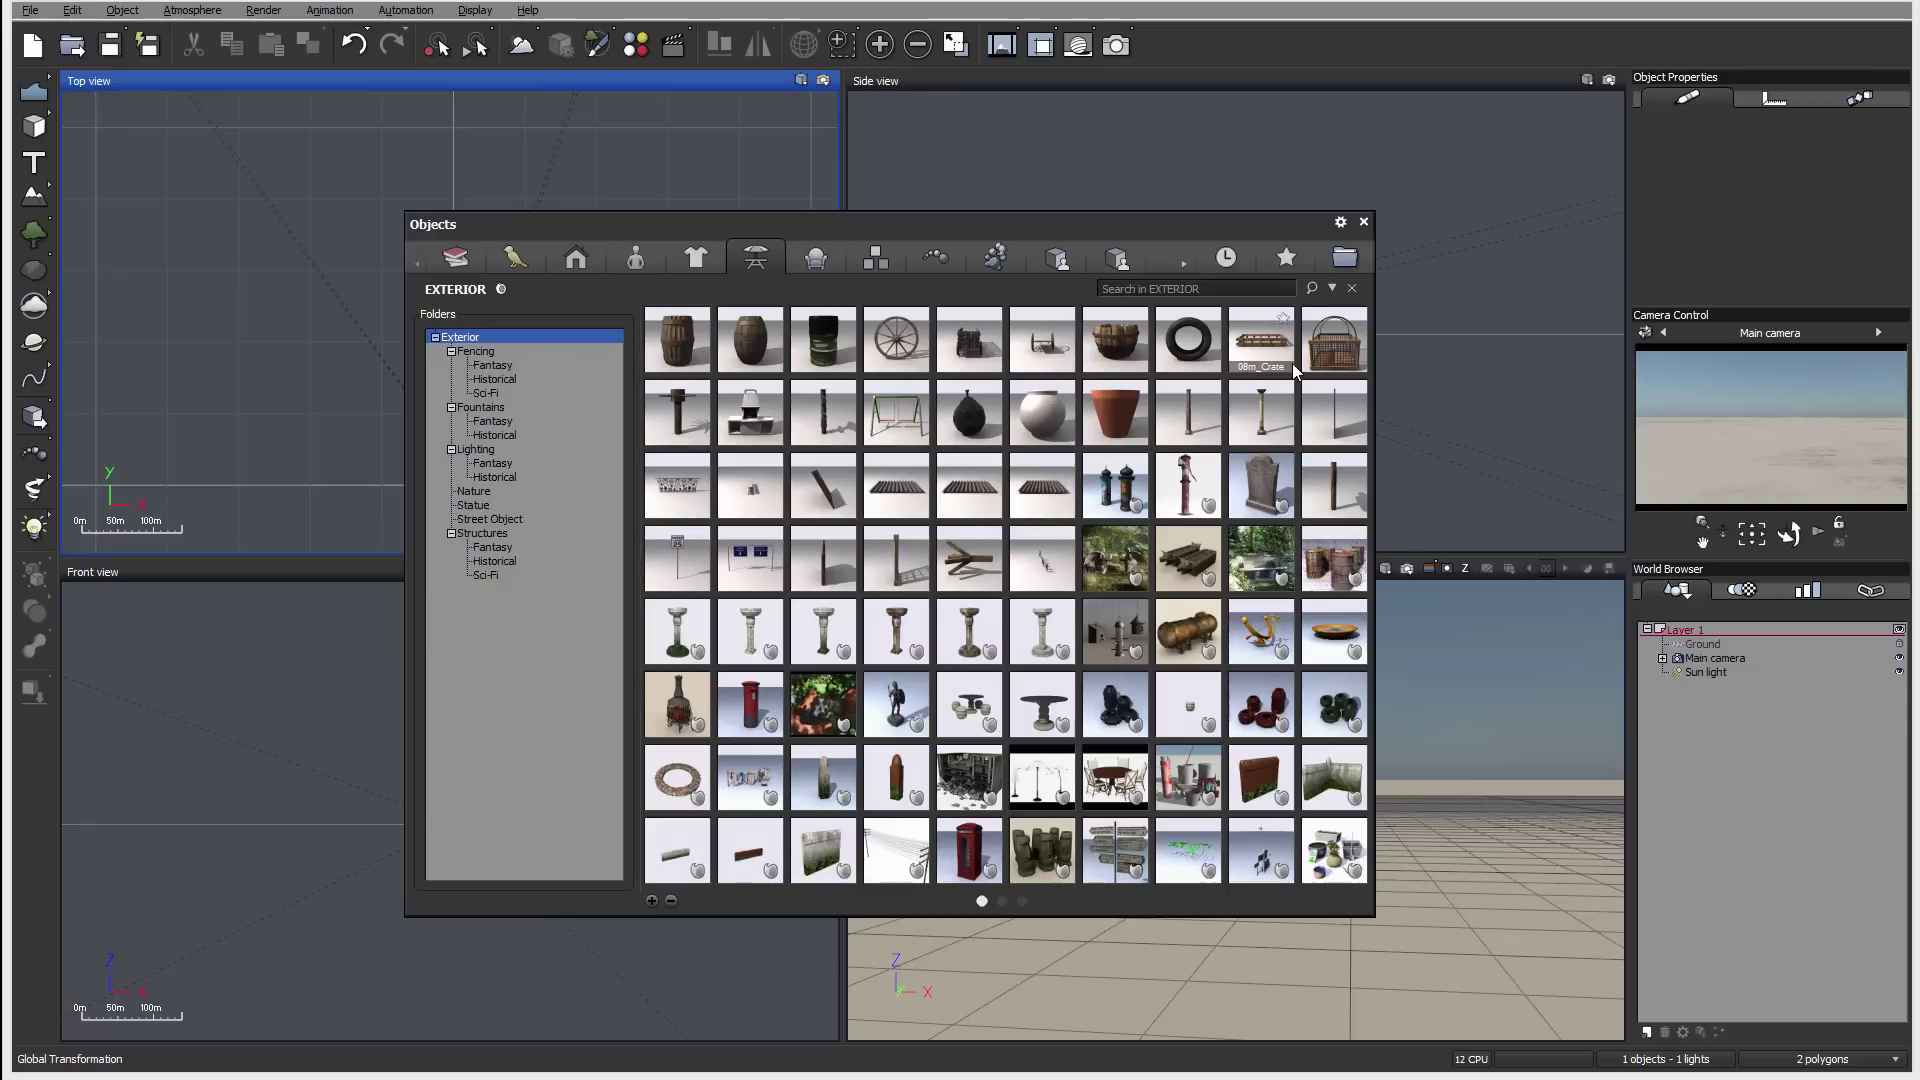
{"action": "mouse_move", "coordinate": [1364, 776]}
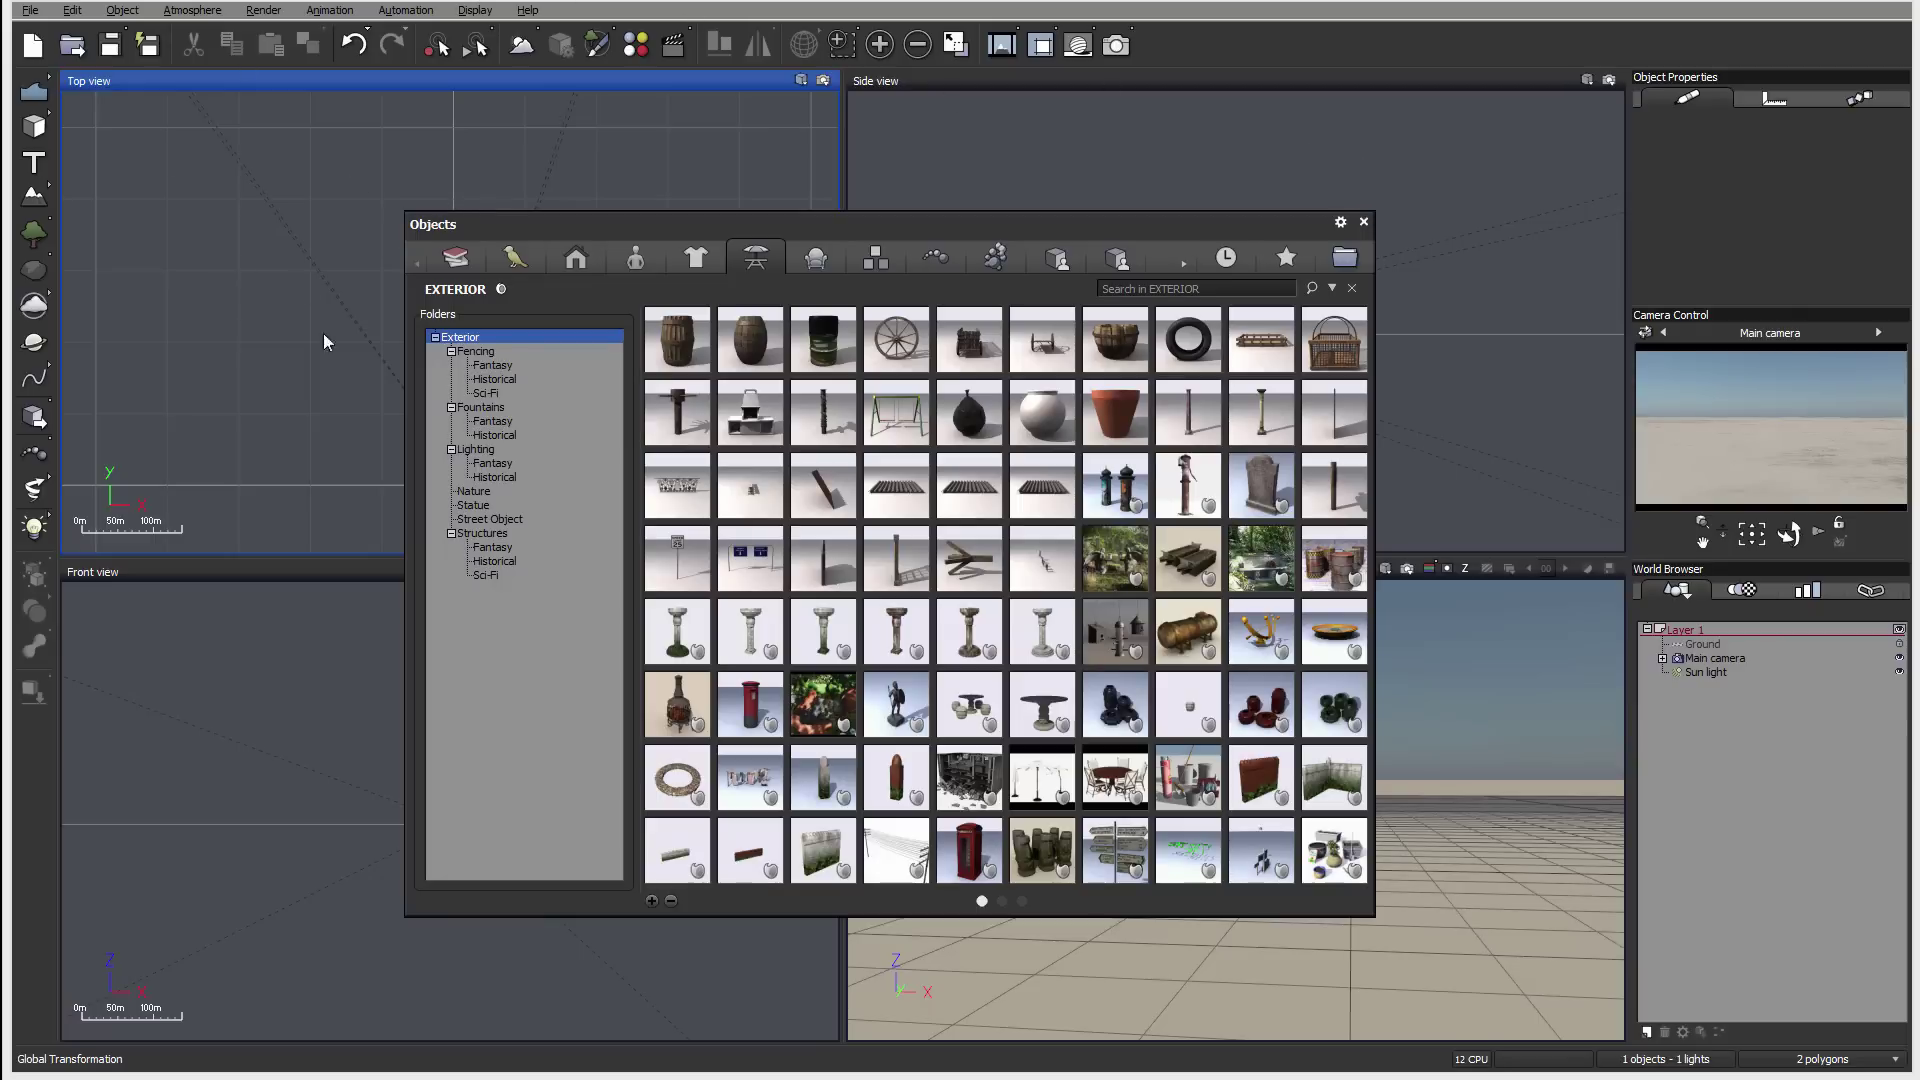
{"action": "left_click", "coordinate": [1363, 221]}
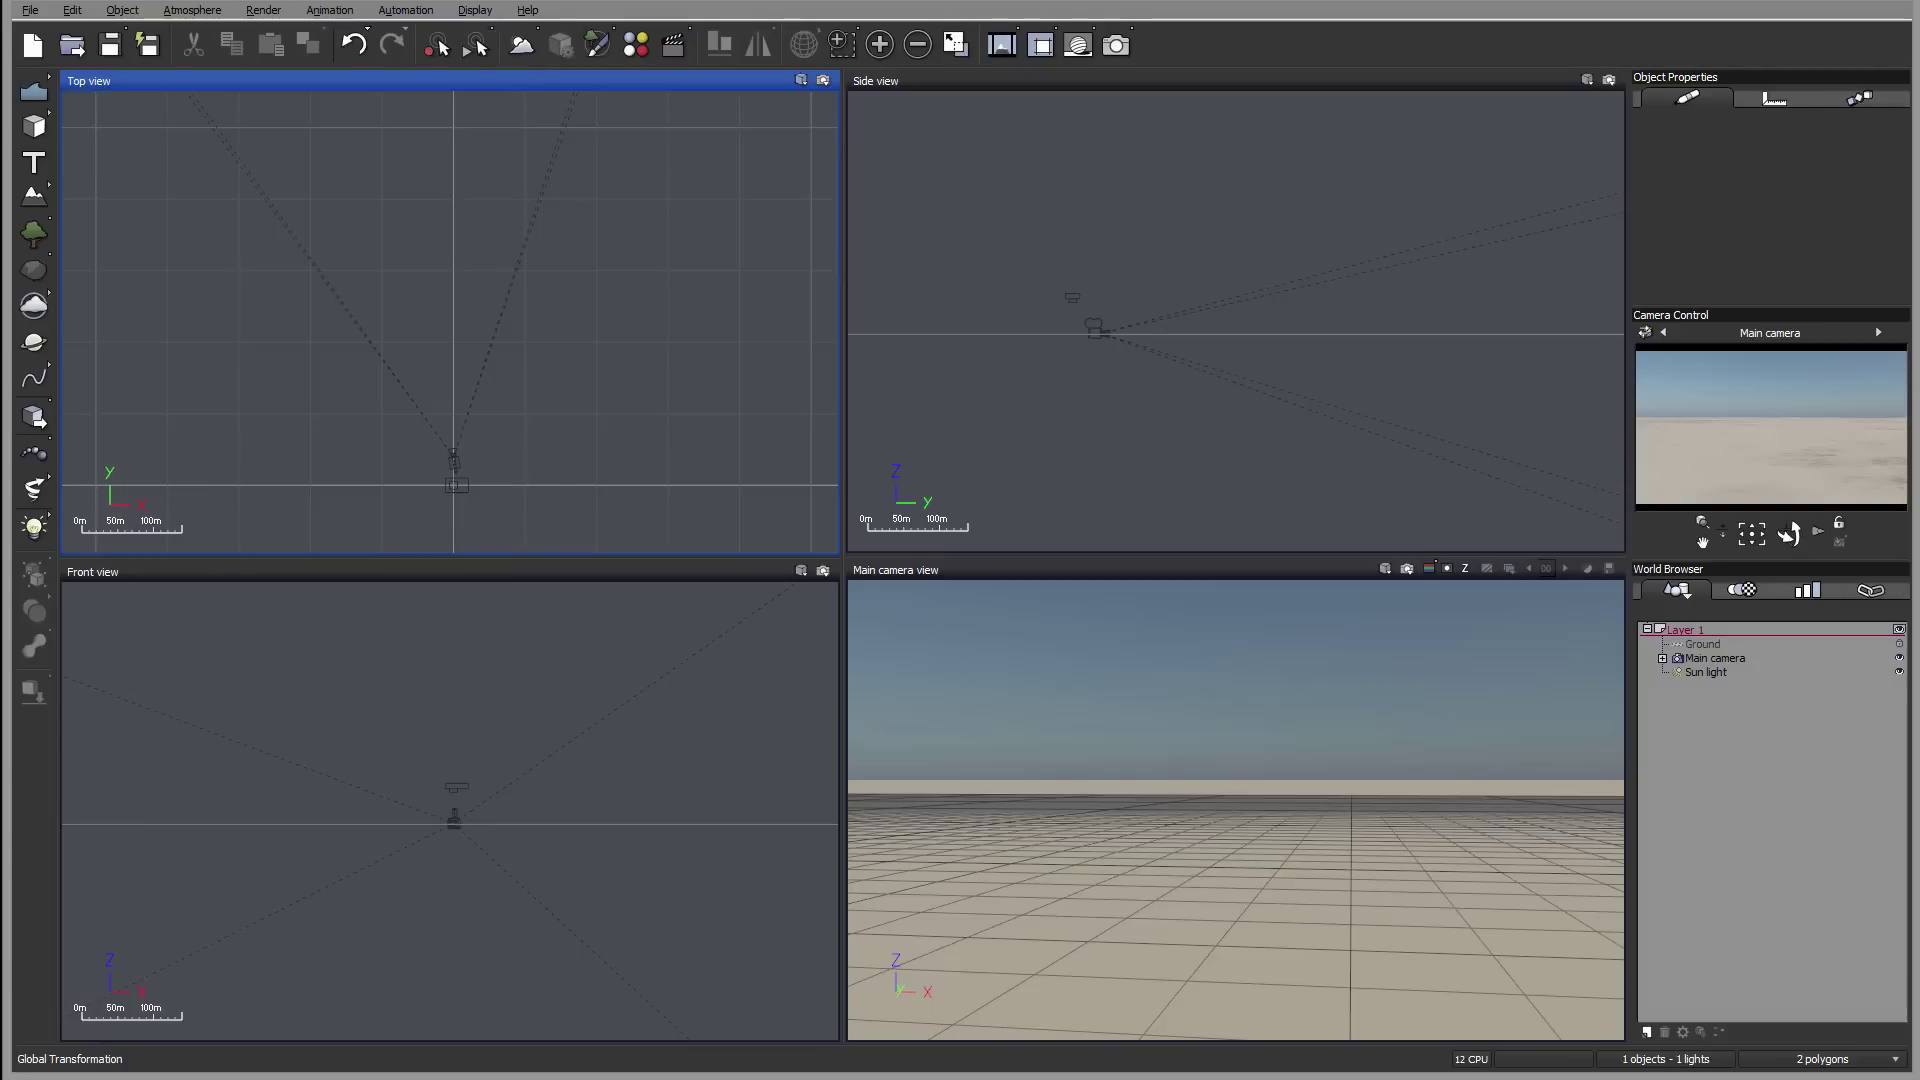
Load the Butterfly particle system from the object library's Particle Systems collection
{"action": "left_click", "coordinate": [34, 455]}
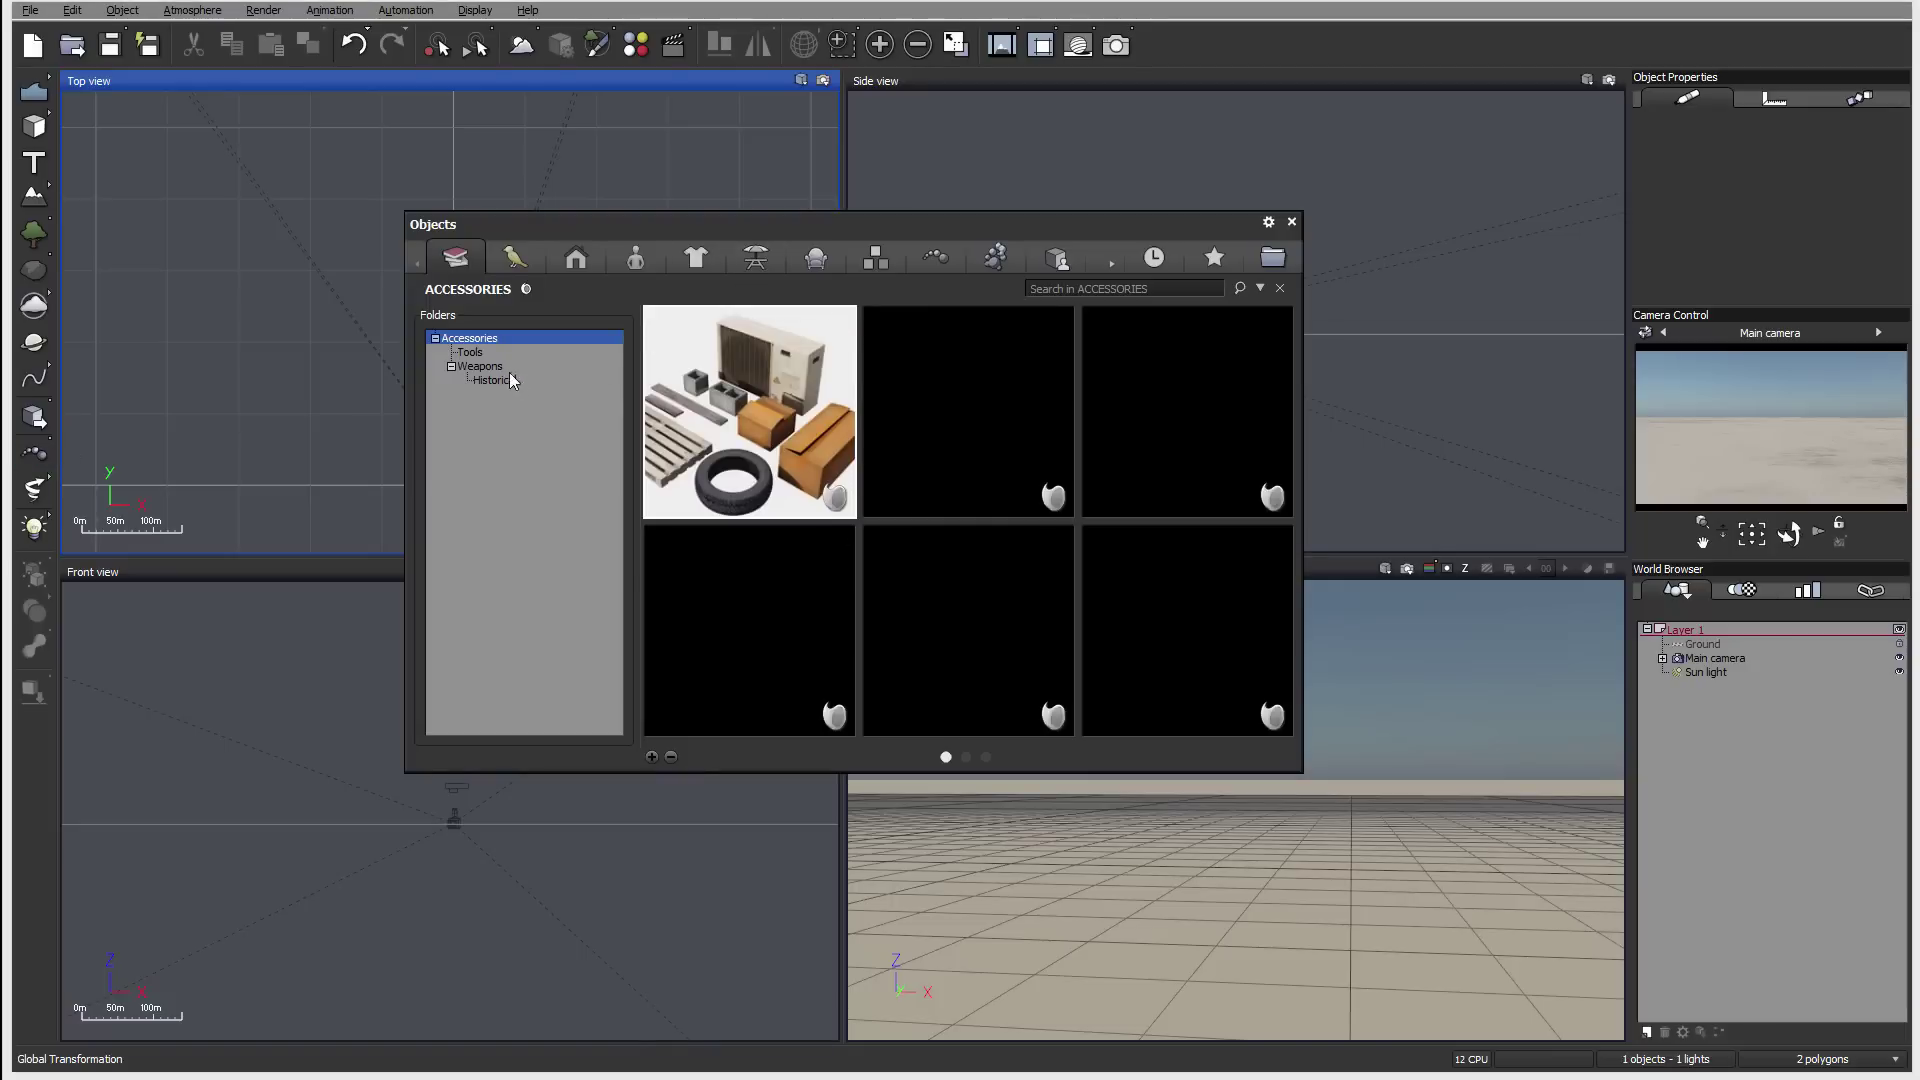
{"action": "left_click", "coordinate": [942, 260]}
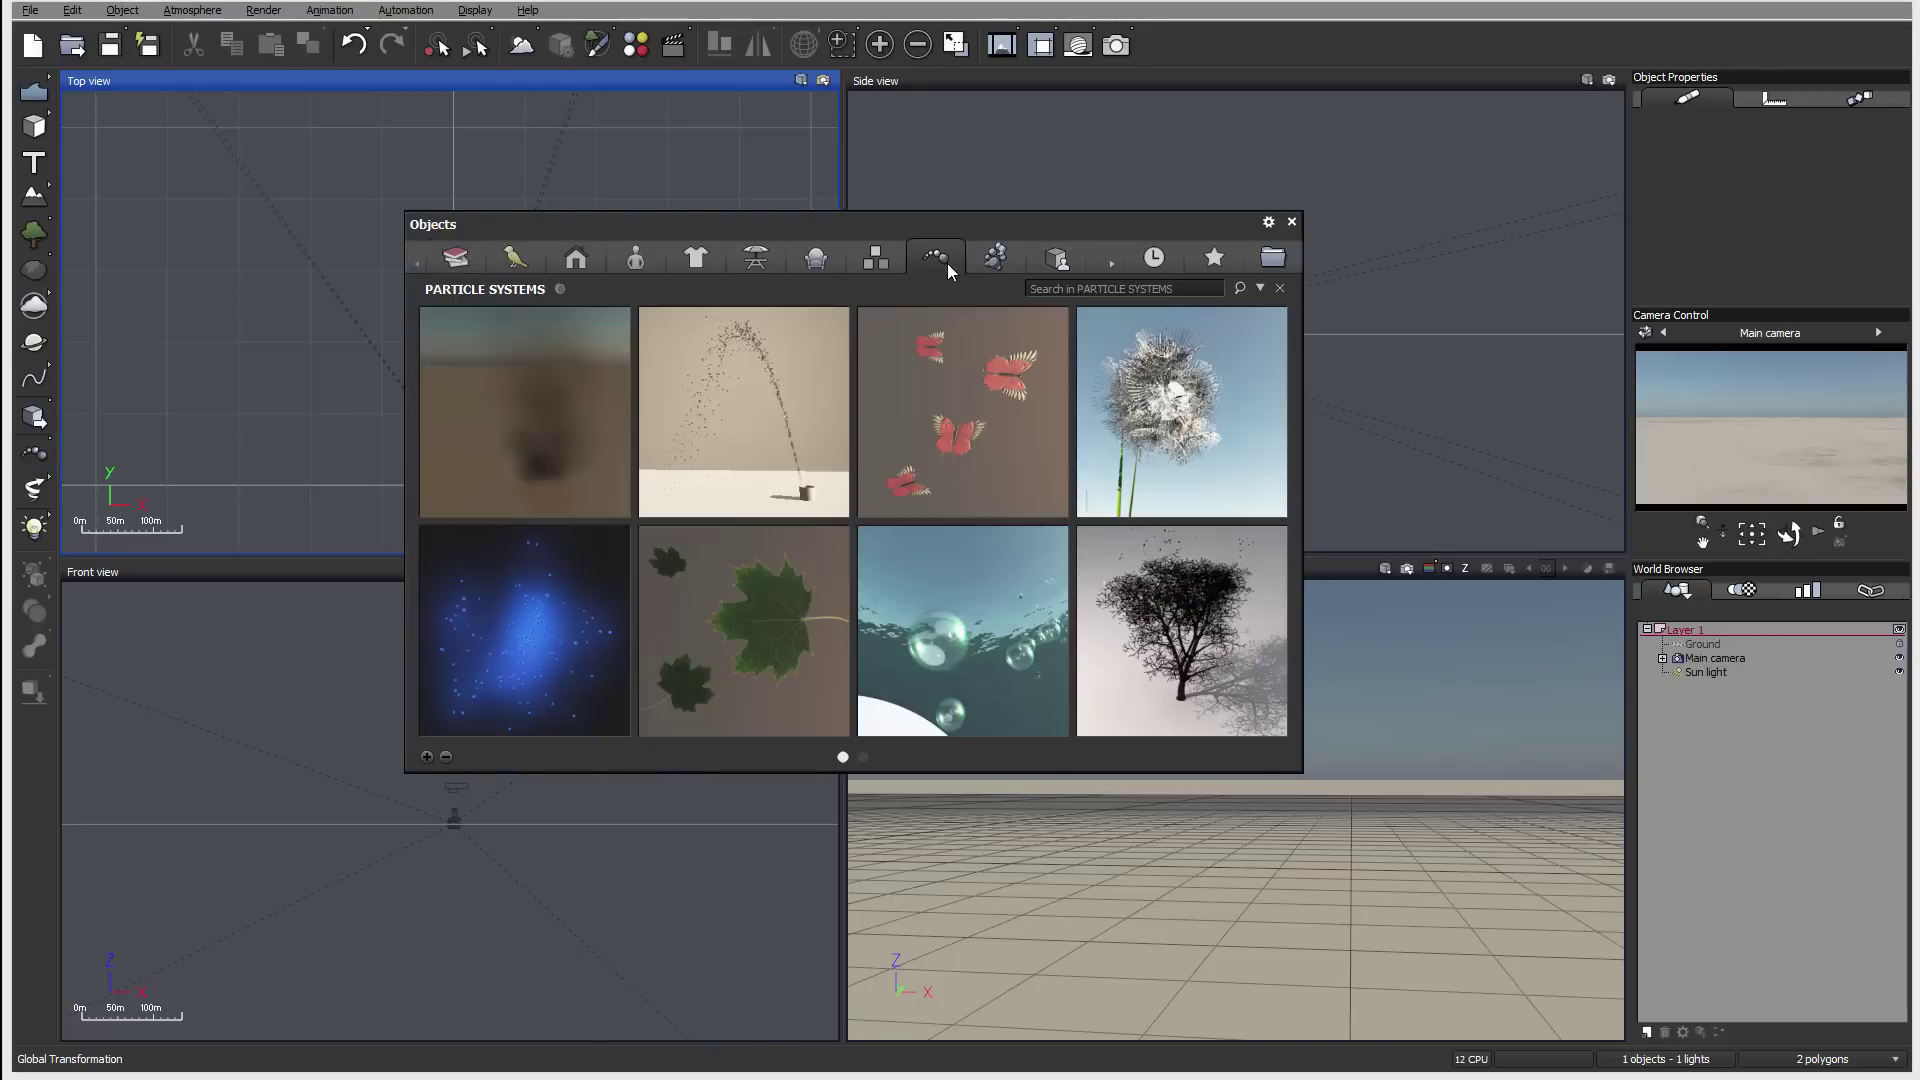
{"action": "left_click", "coordinate": [447, 758]}
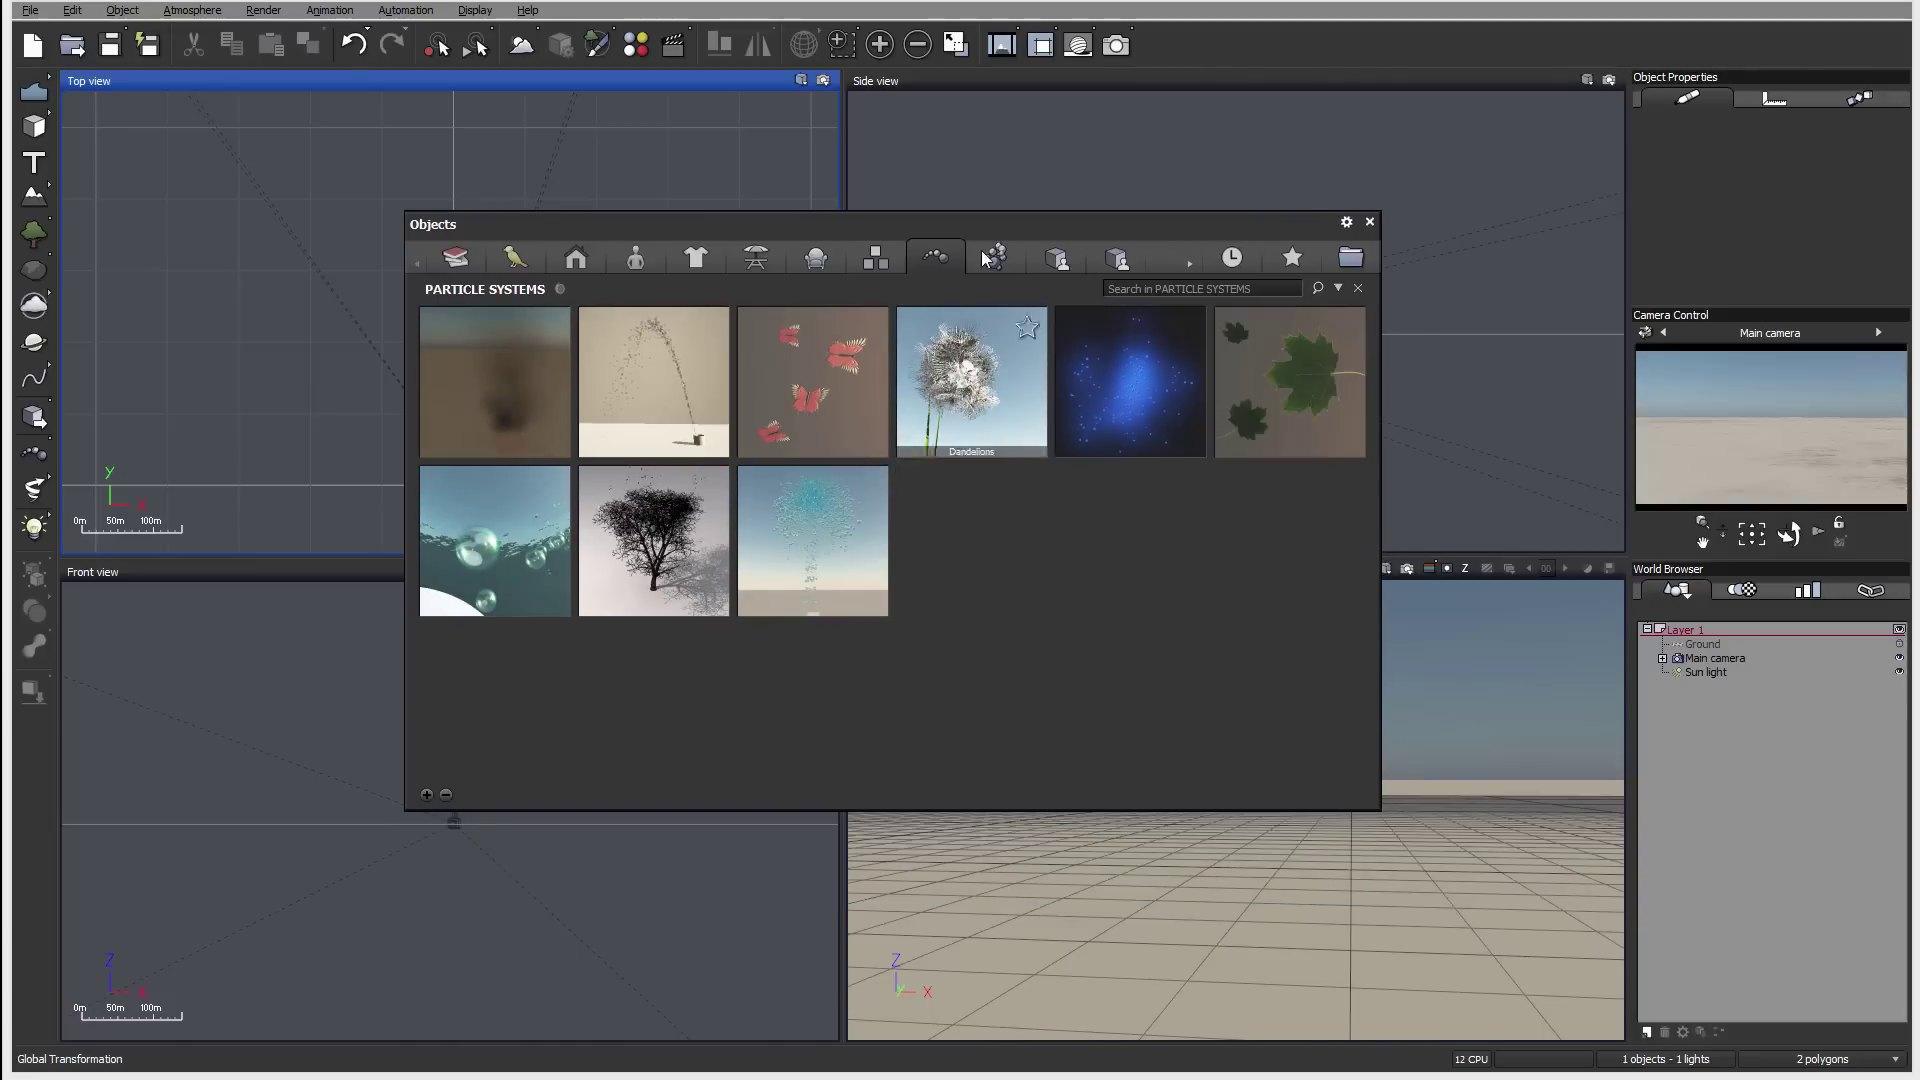
{"action": "double_click", "coordinate": [675, 372]}
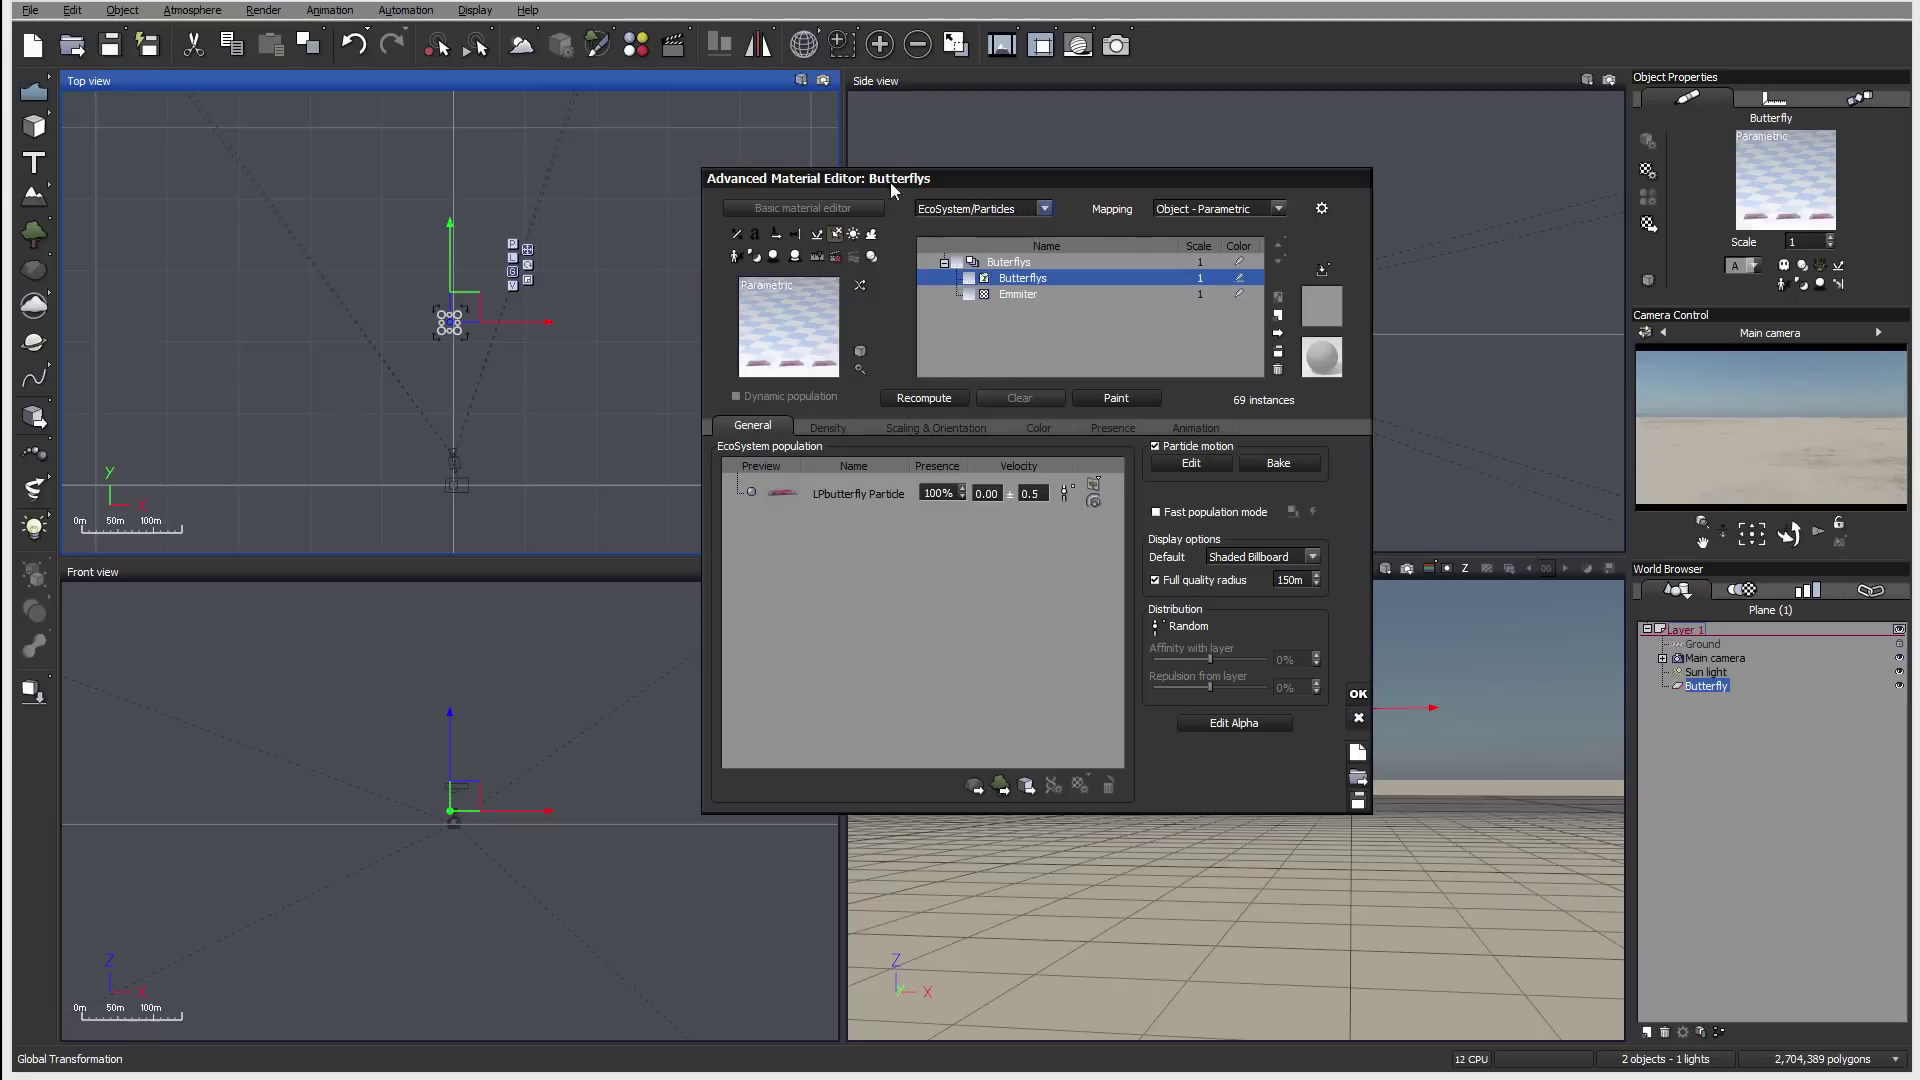
Accept the Butterfly material settings, move the Butterfly plane around the Top view, then delete it
{"action": "left_click", "coordinate": [1358, 694]}
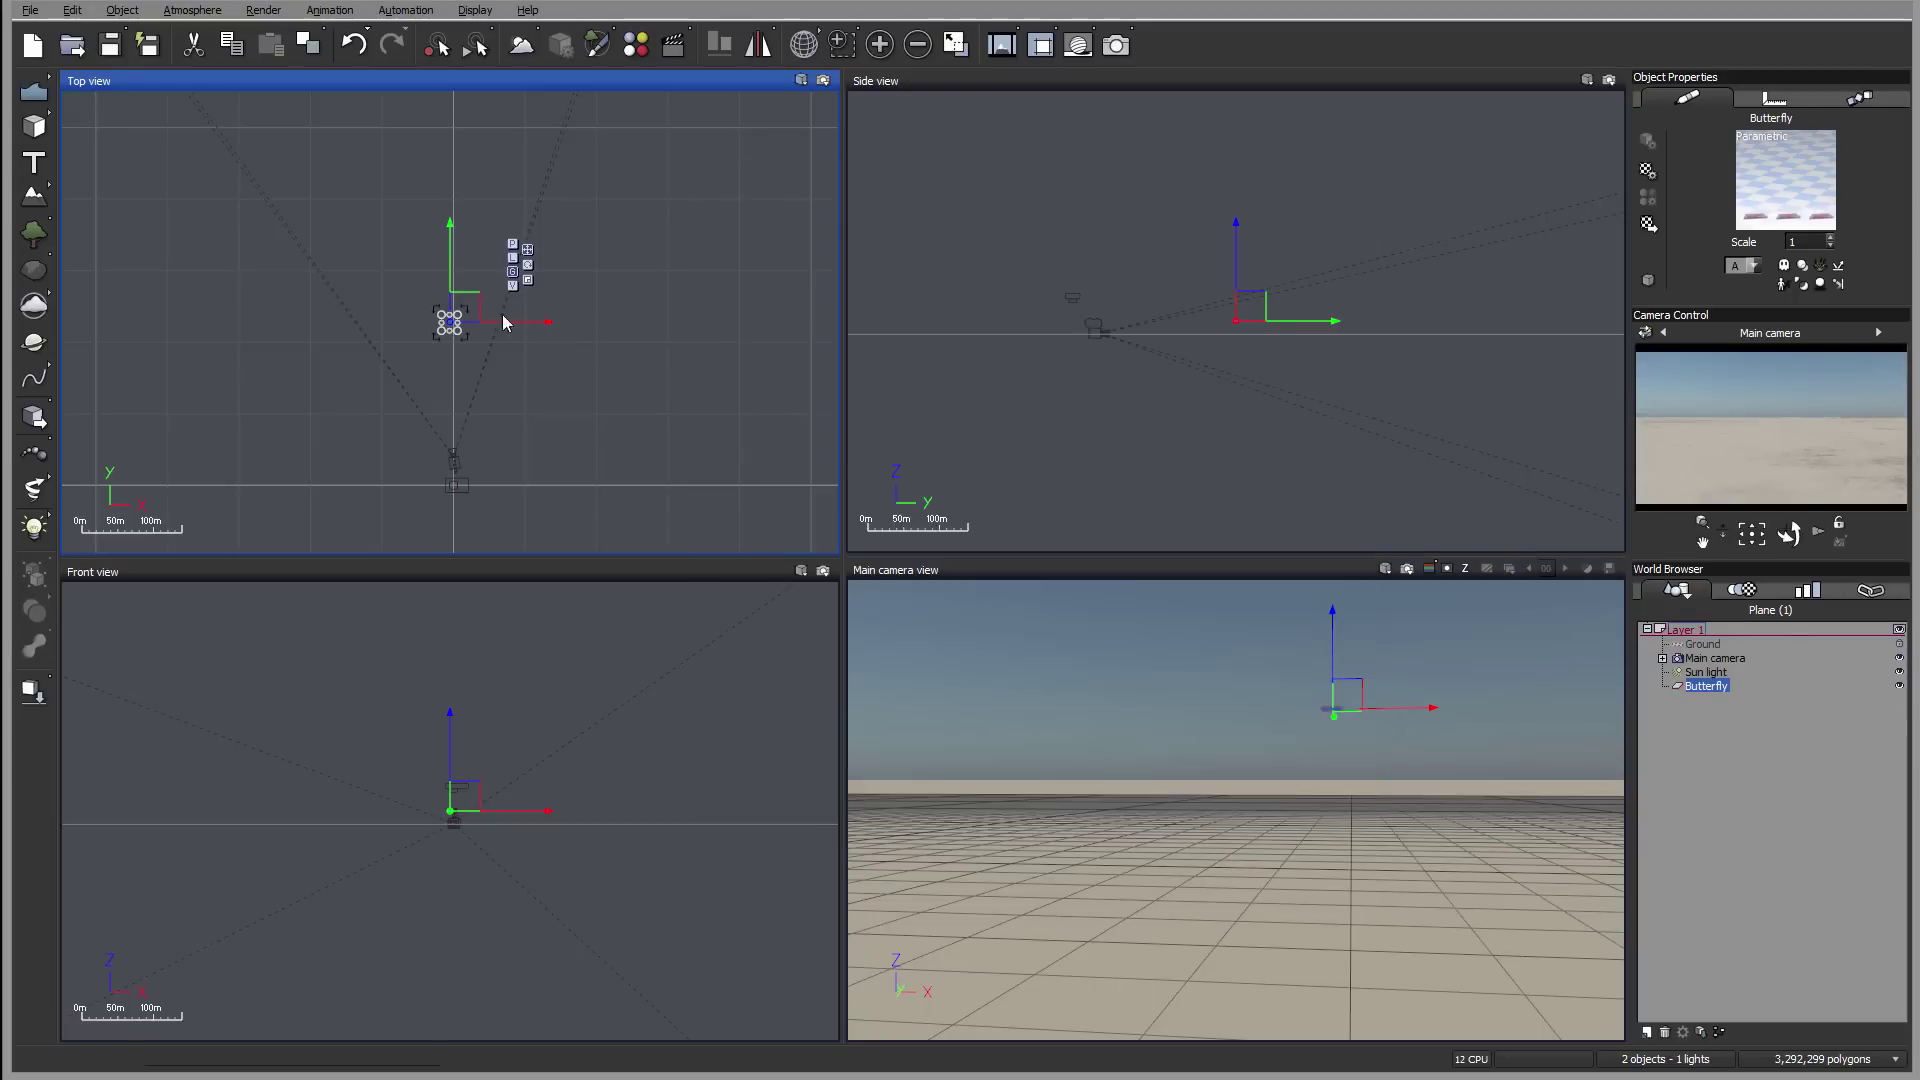
{"action": "left_click_drag", "start_coordinate": [456, 310], "coordinate": [474, 299]}
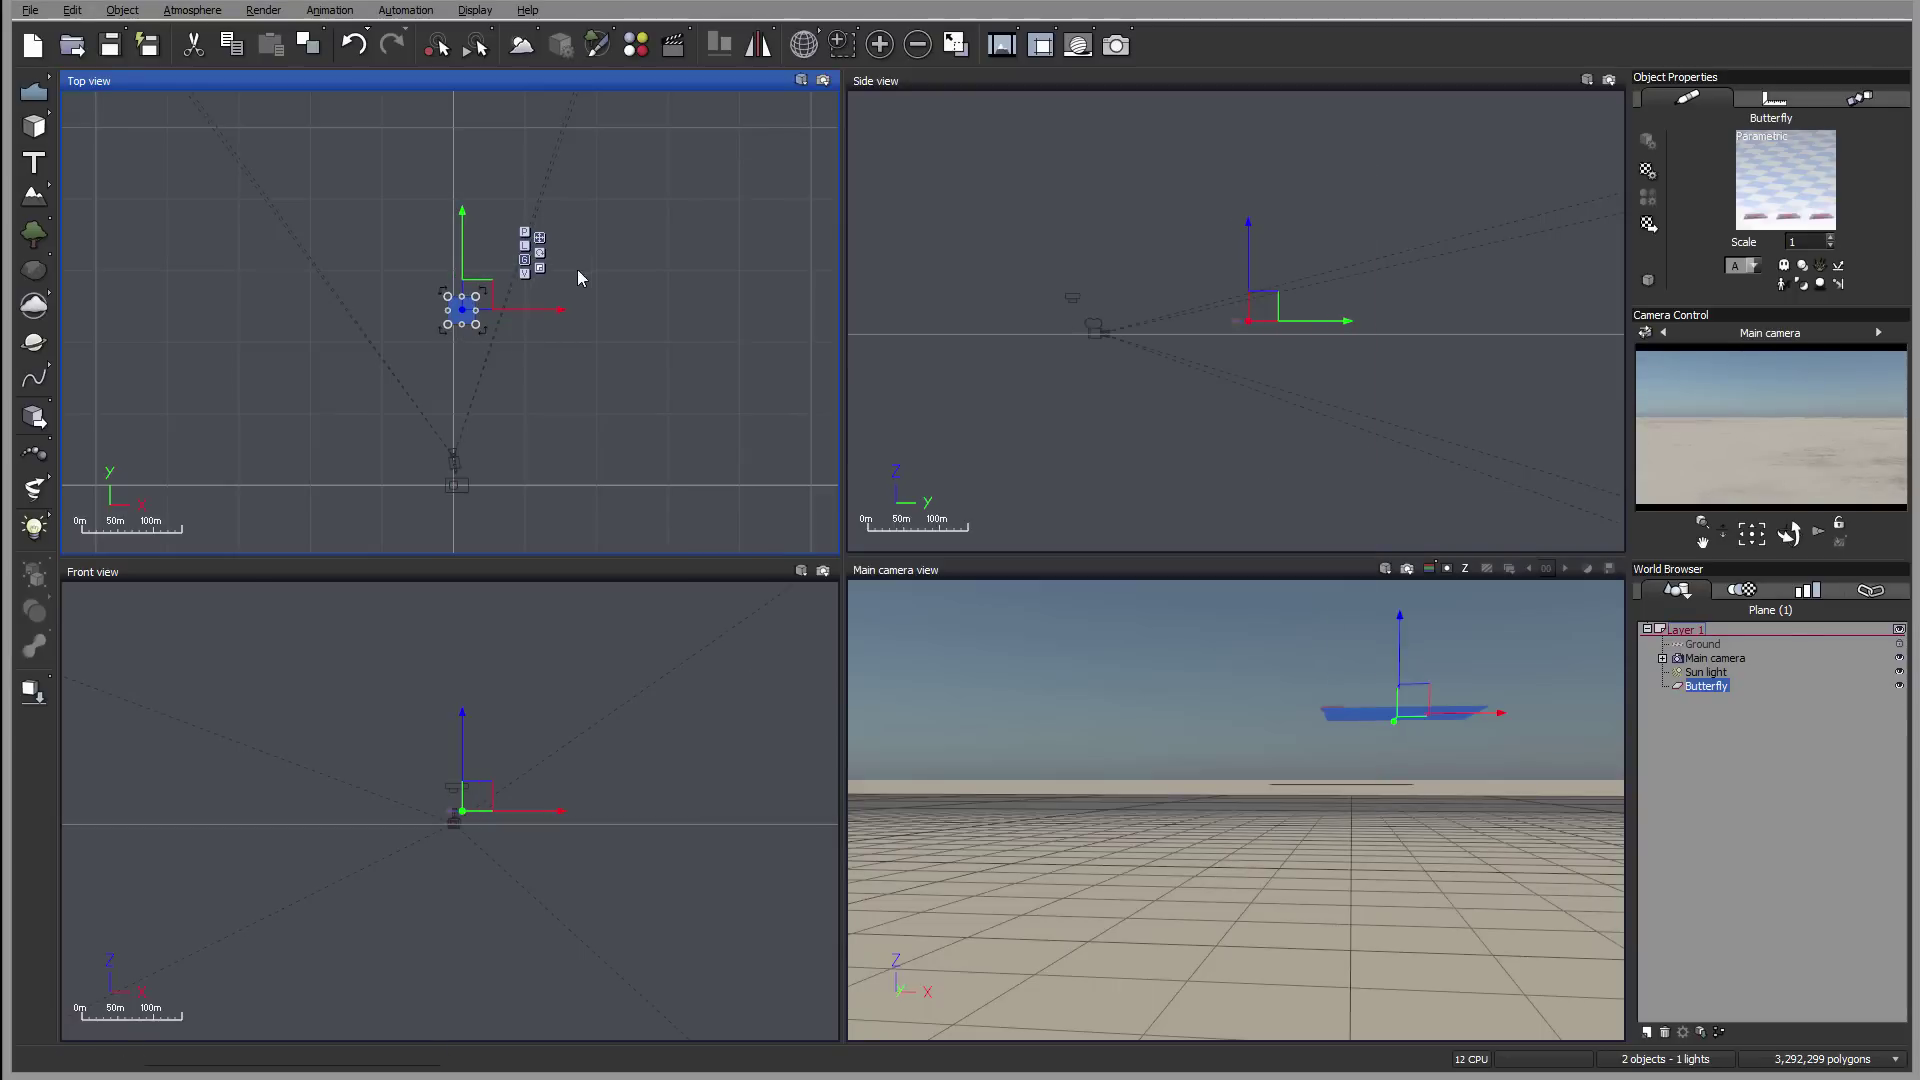
{"action": "scroll", "coordinate": [571, 360], "scroll_direction": "up", "scroll_amount": 5}
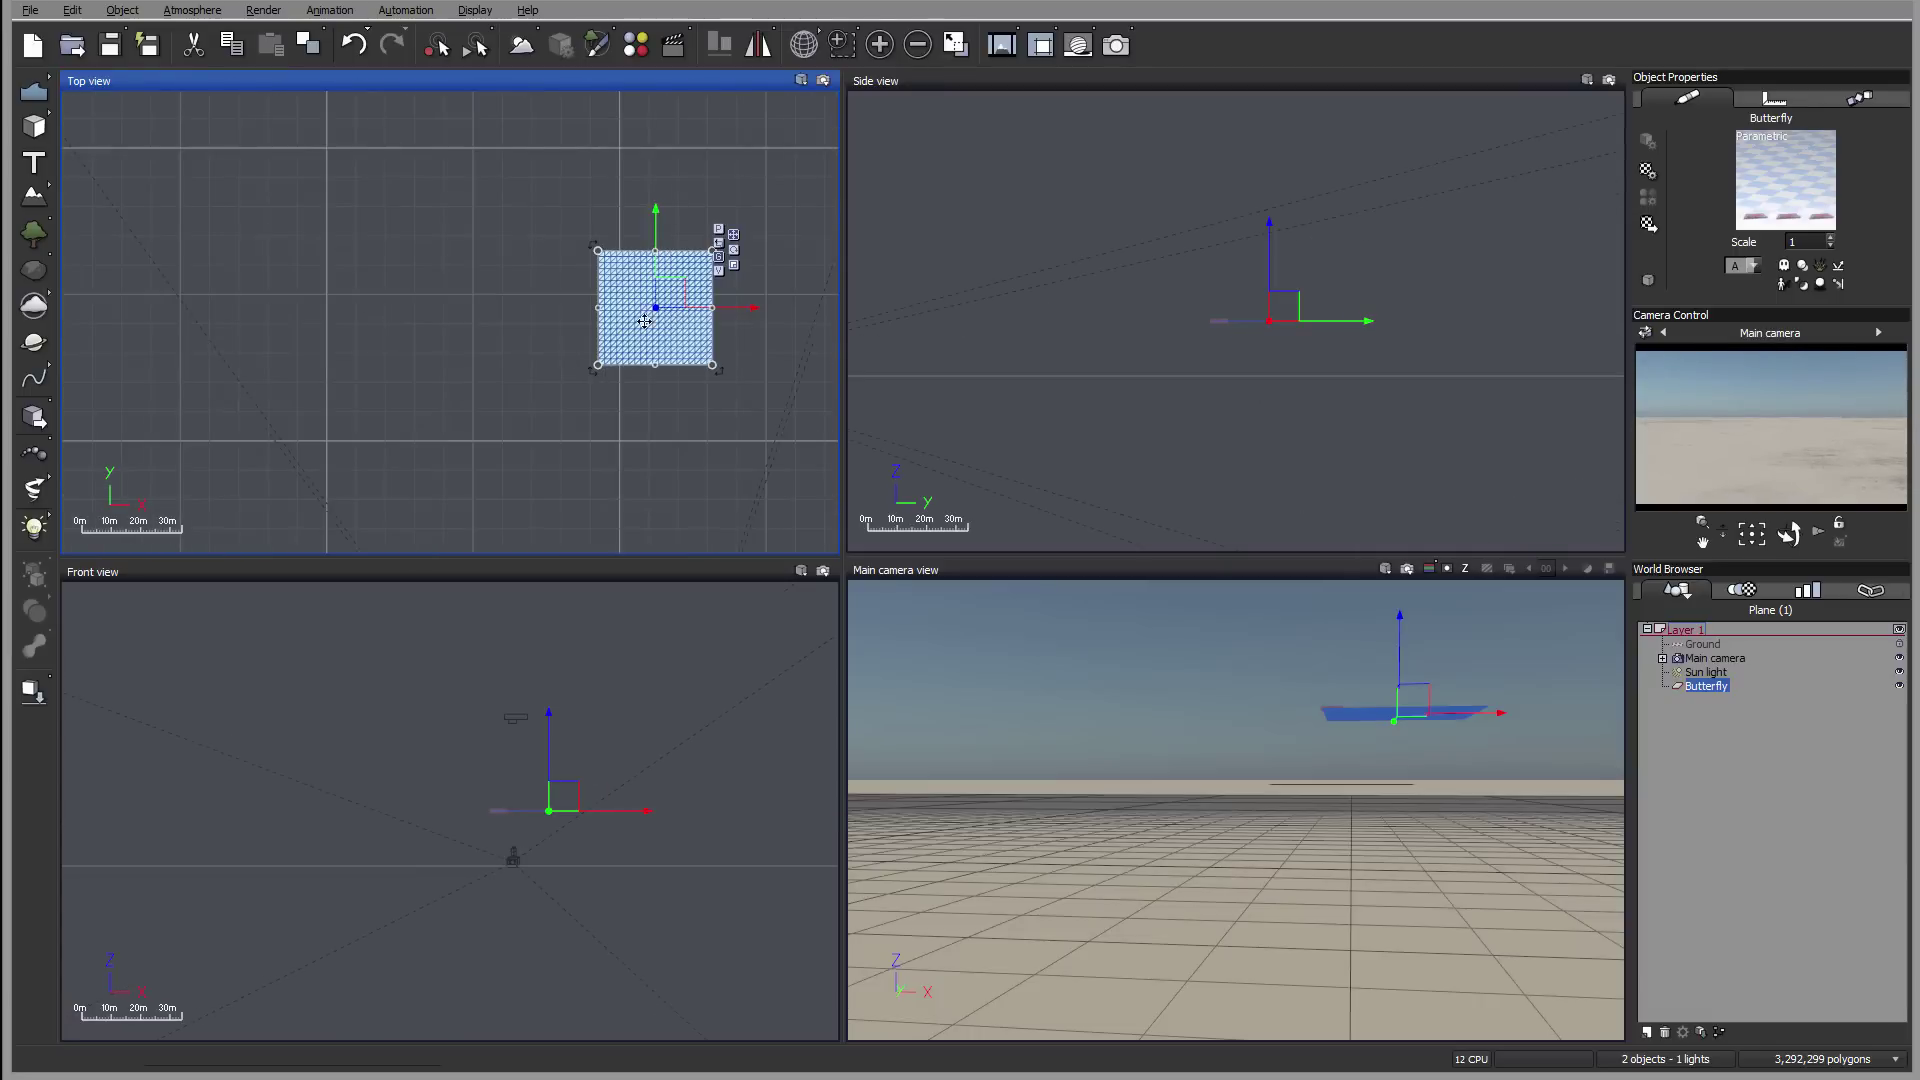
{"action": "left_click_drag", "start_coordinate": [669, 291], "coordinate": [255, 455]}
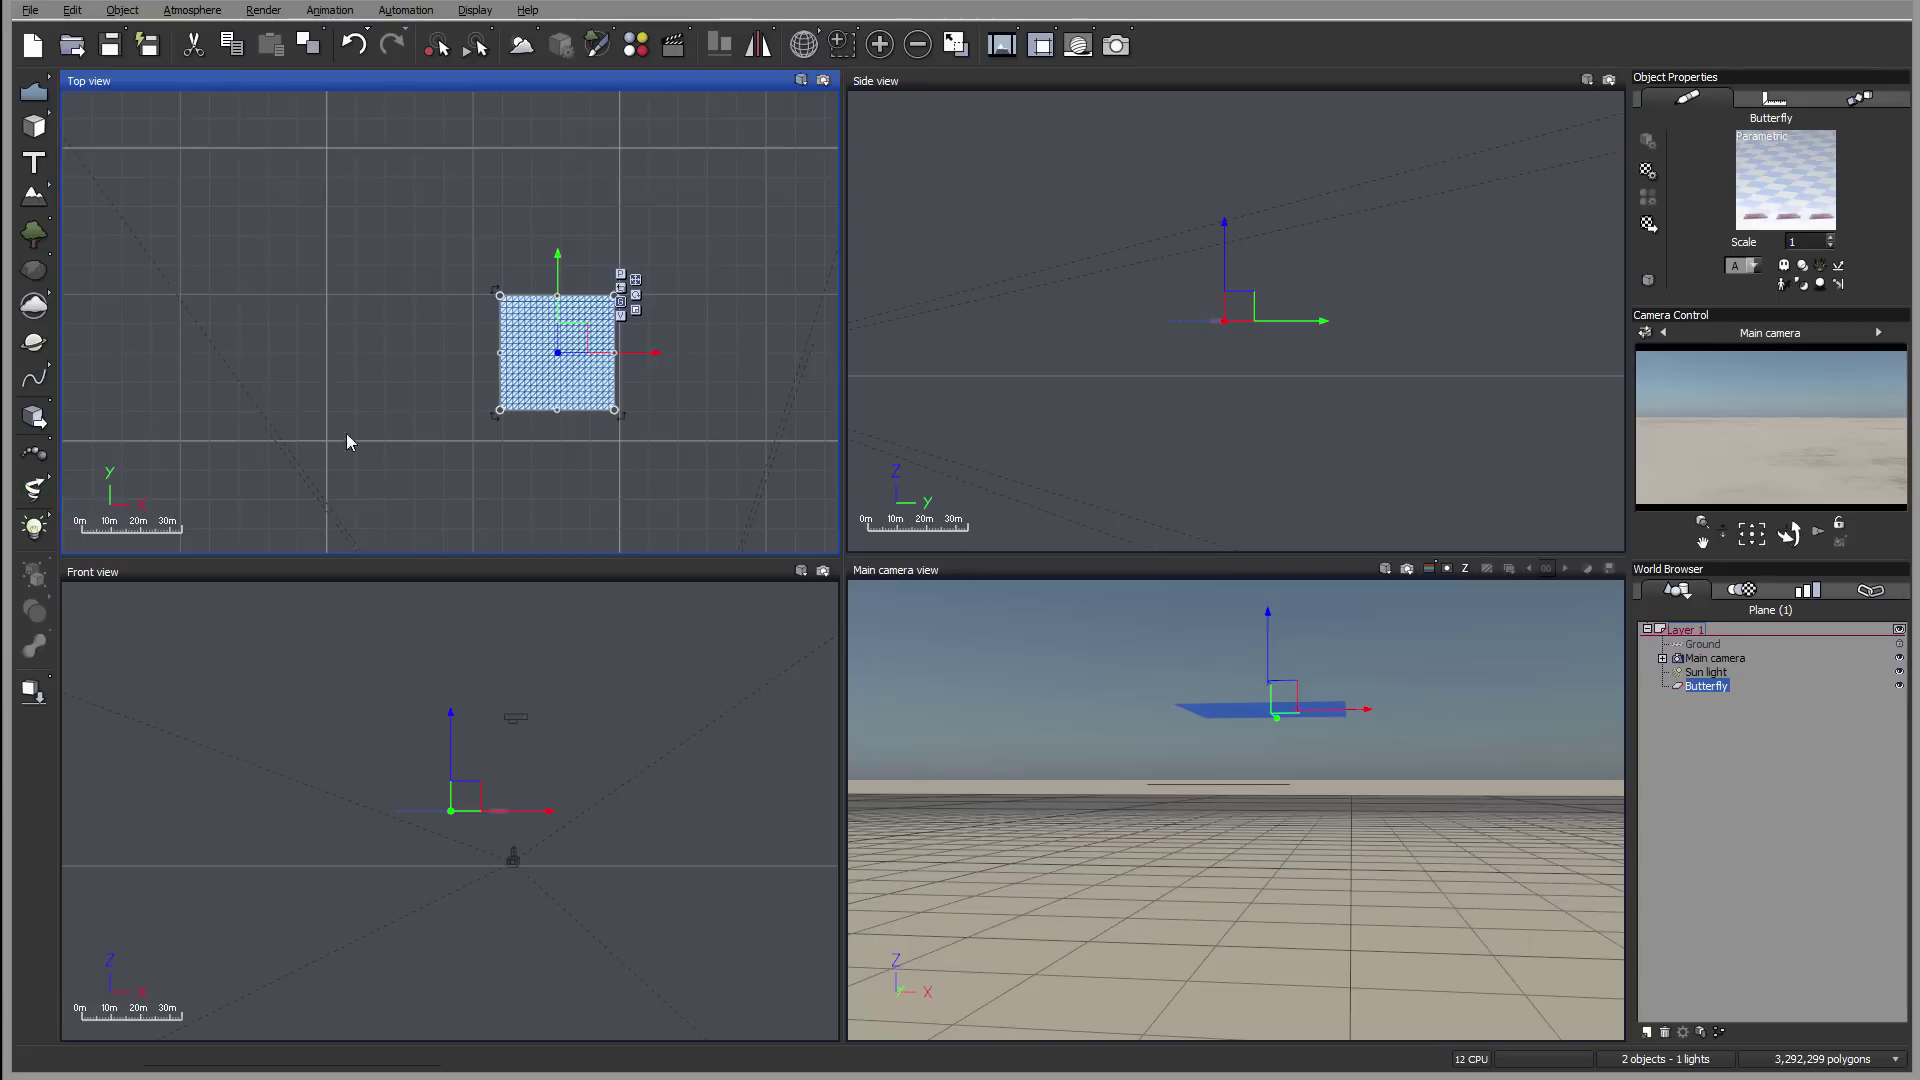
{"action": "key", "text": "Delete"}
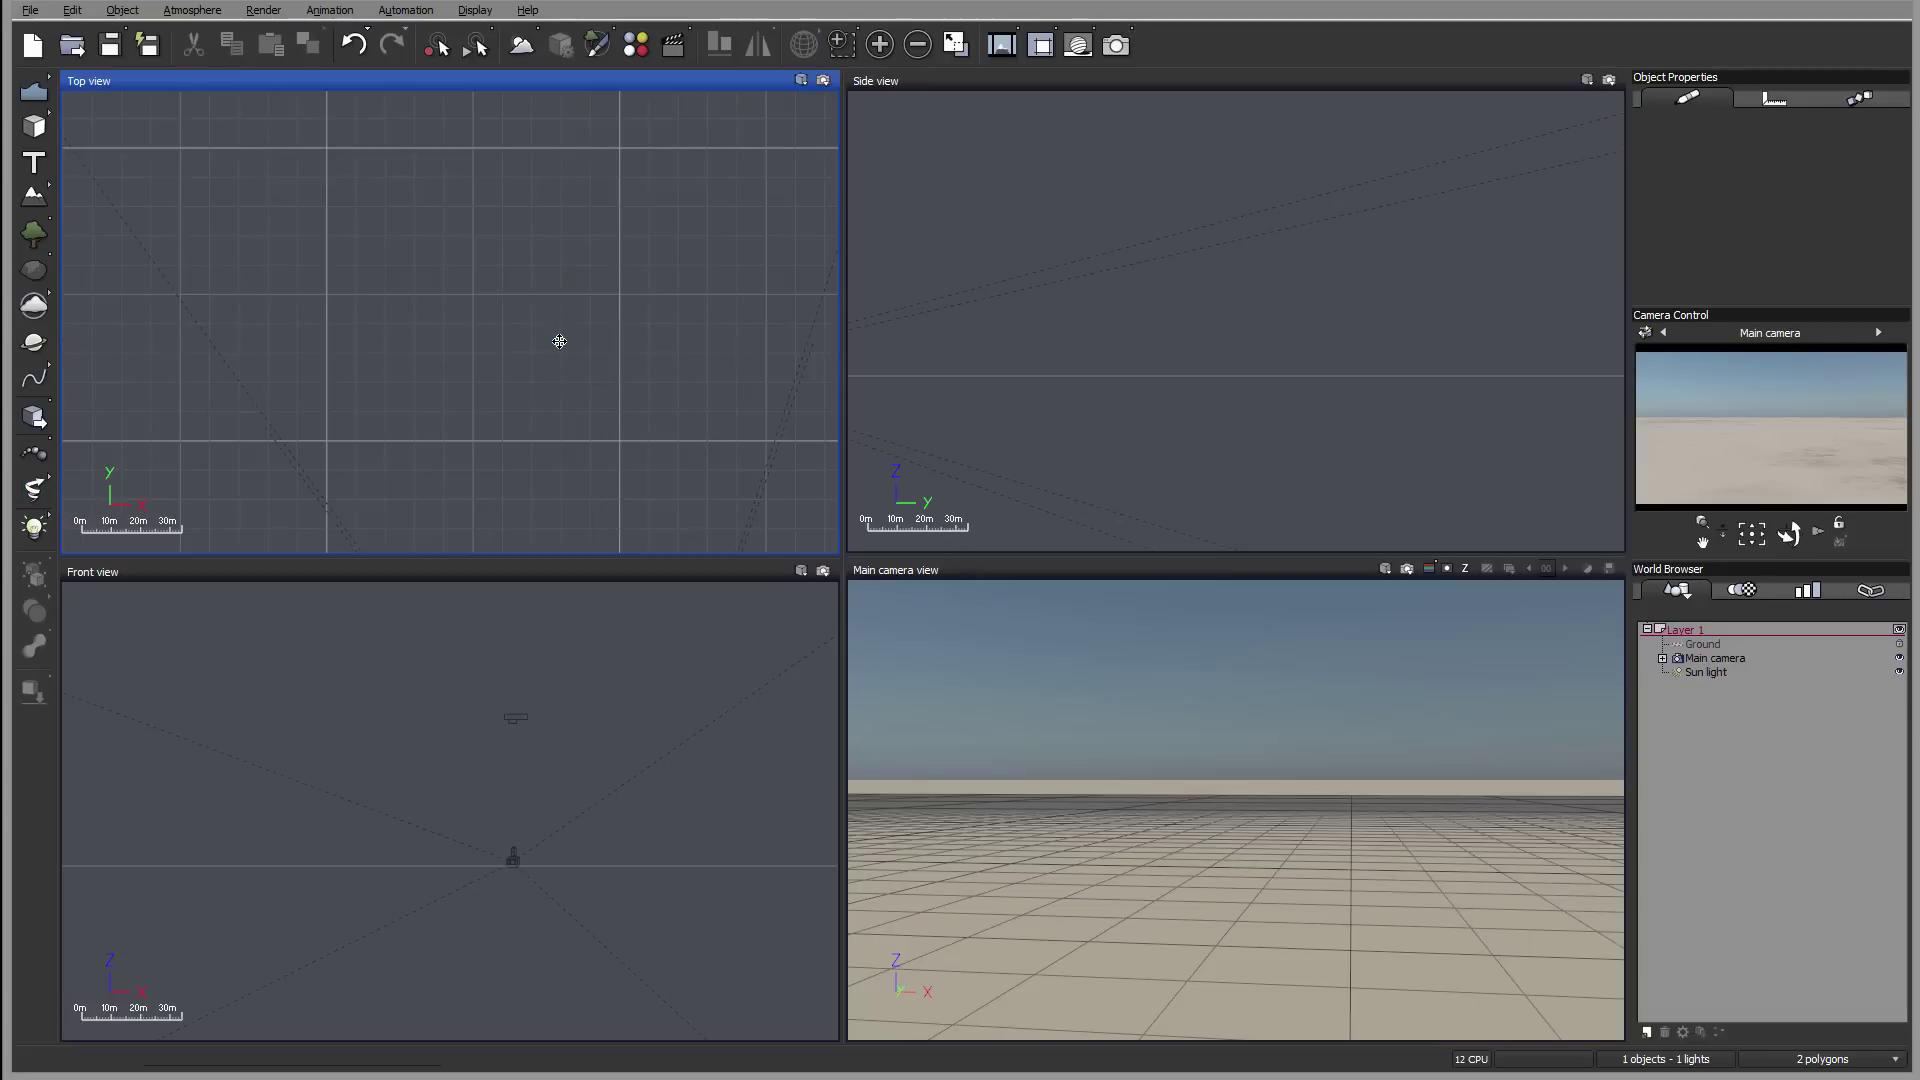
Create a directional Ventilator and nudge it slightly right in the Top view
{"action": "right_click_drag", "start_coordinate": [597, 280], "coordinate": [587, 359]}
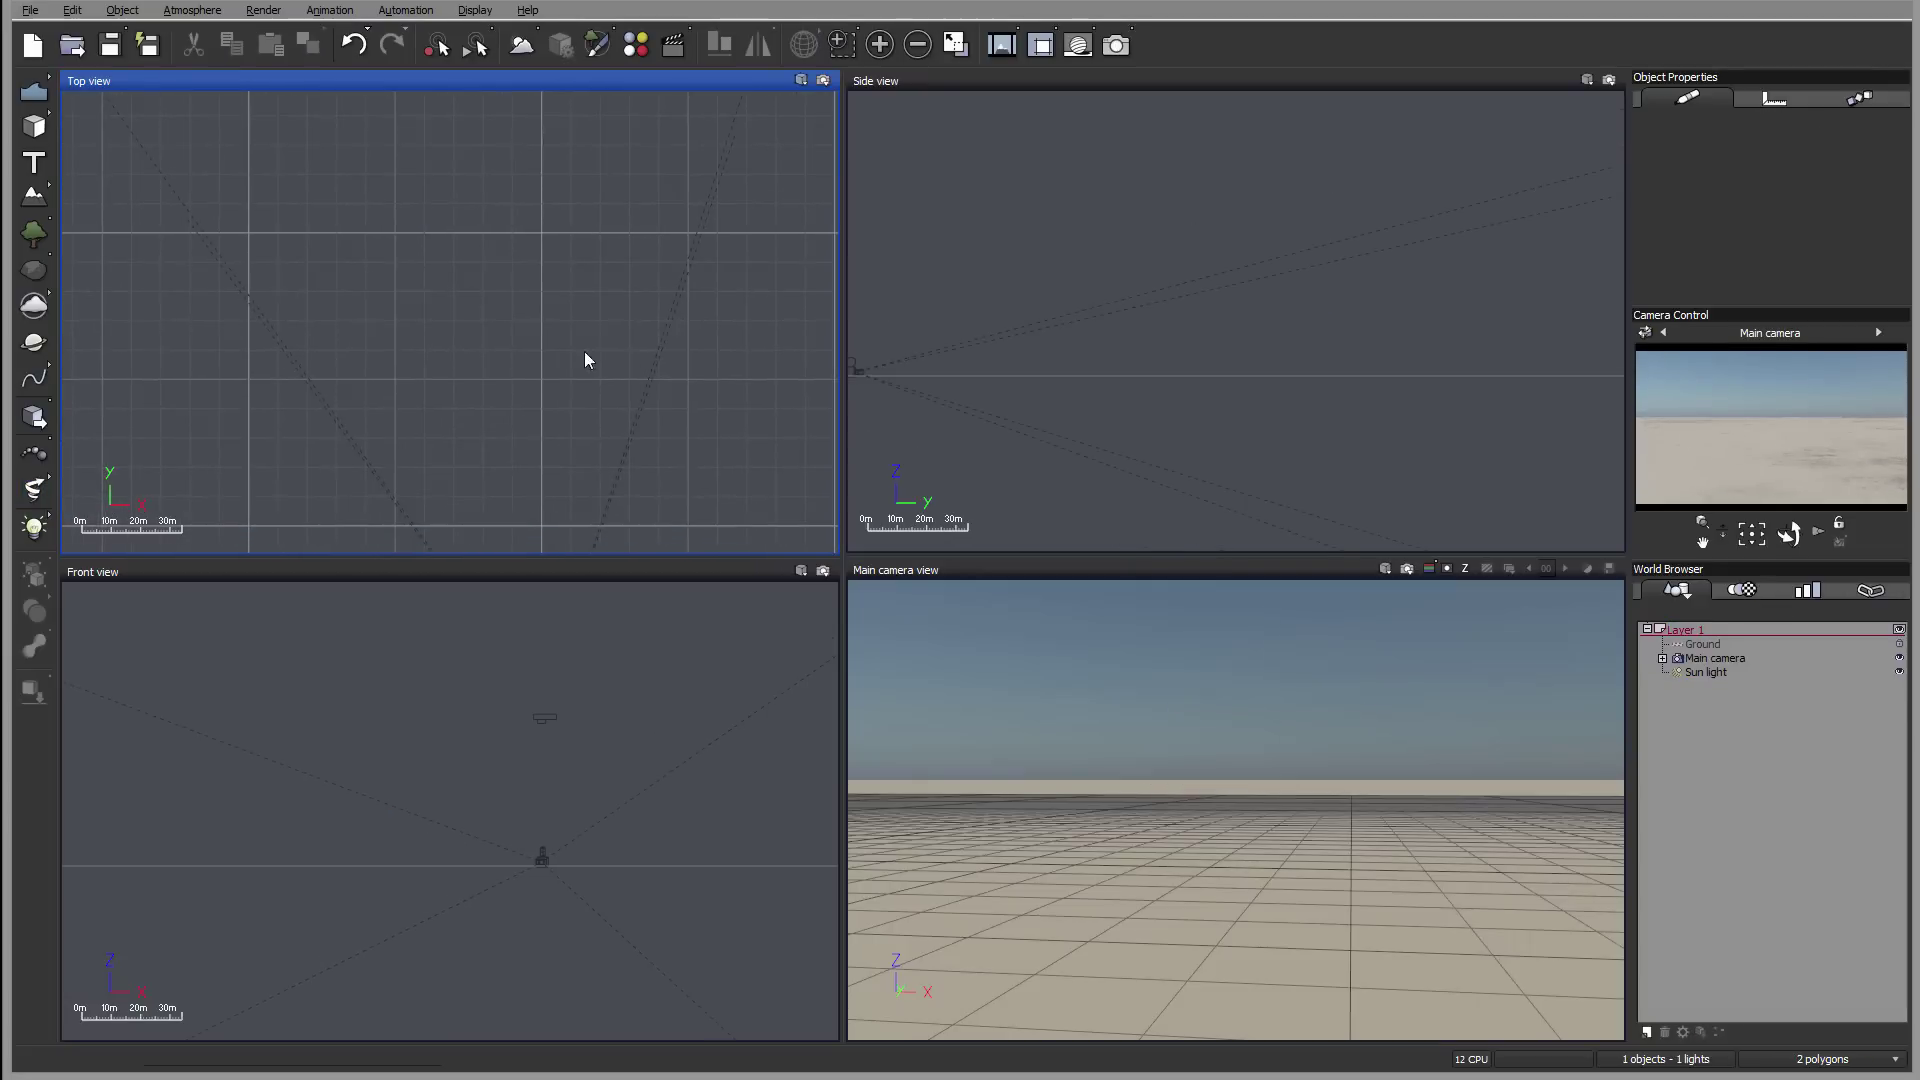
{"action": "left_click", "coordinate": [44, 484]}
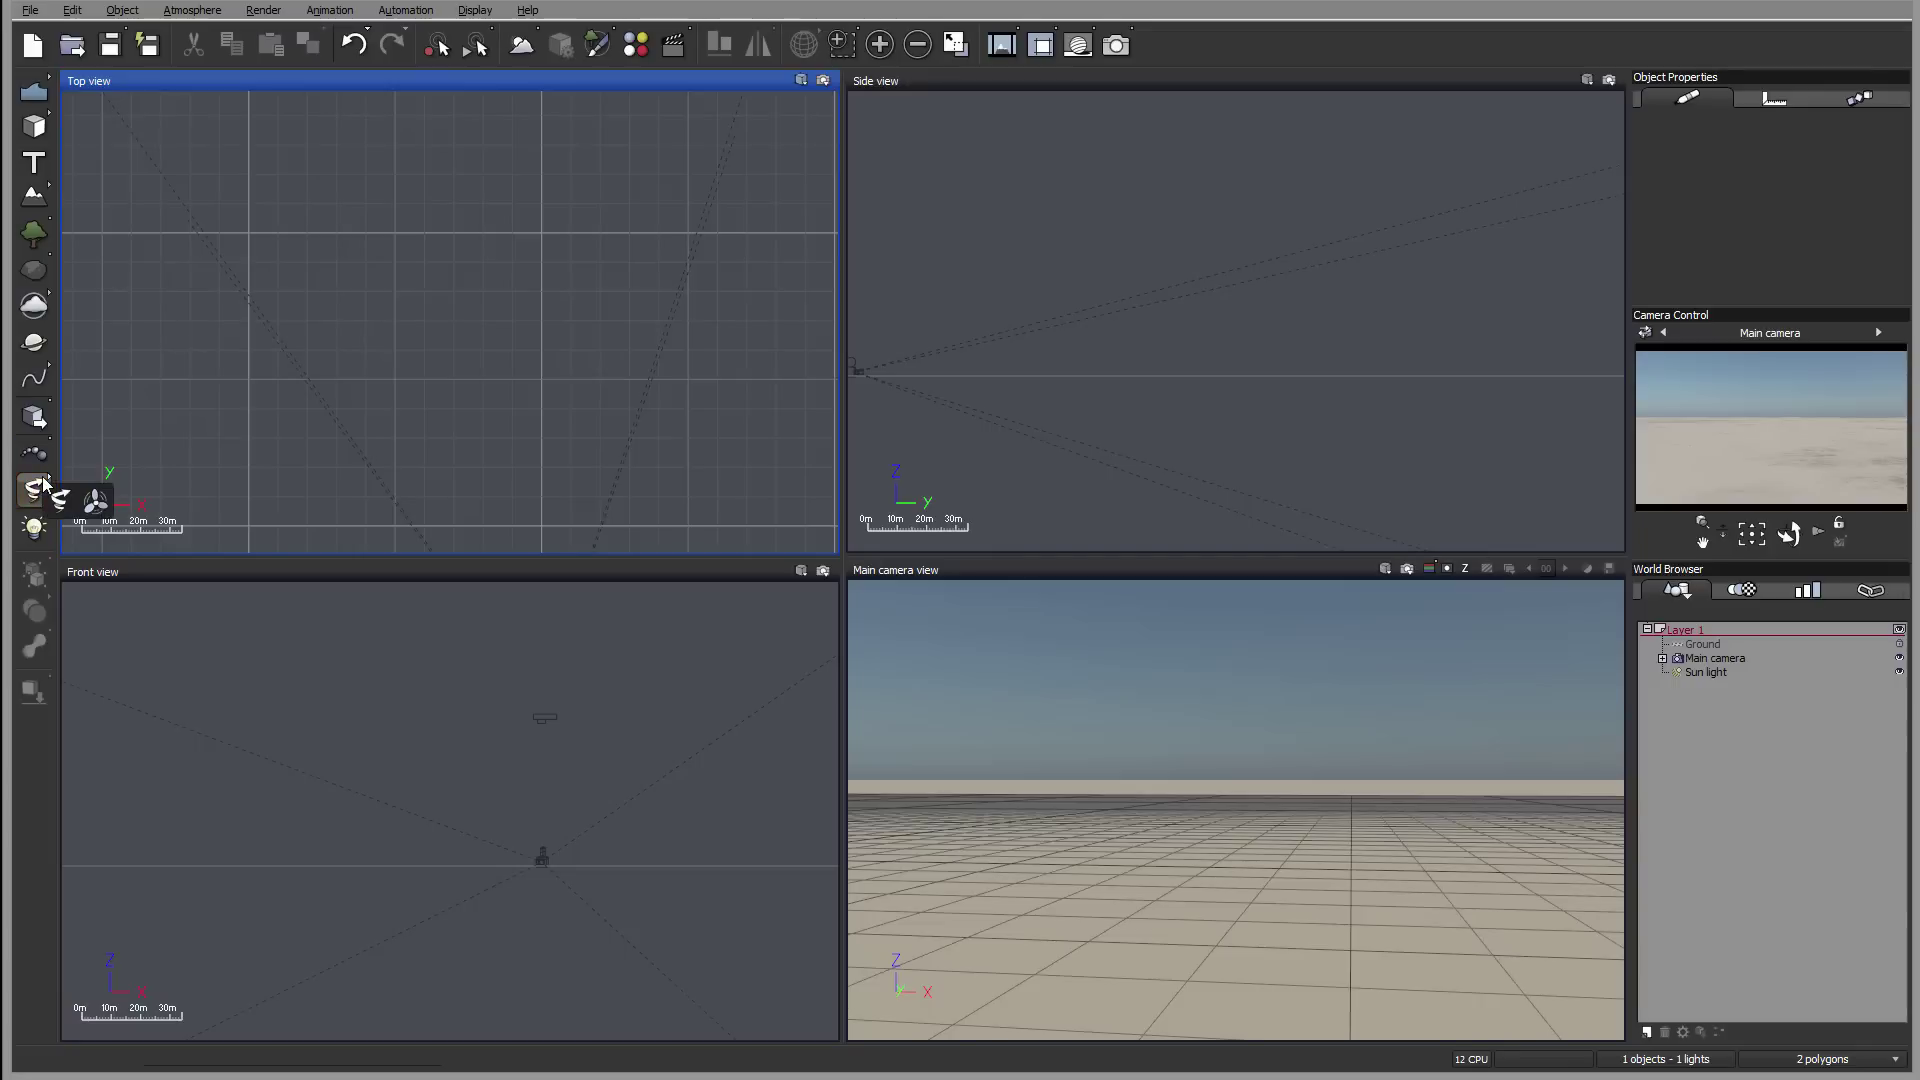
{"action": "left_click", "coordinate": [95, 503]}
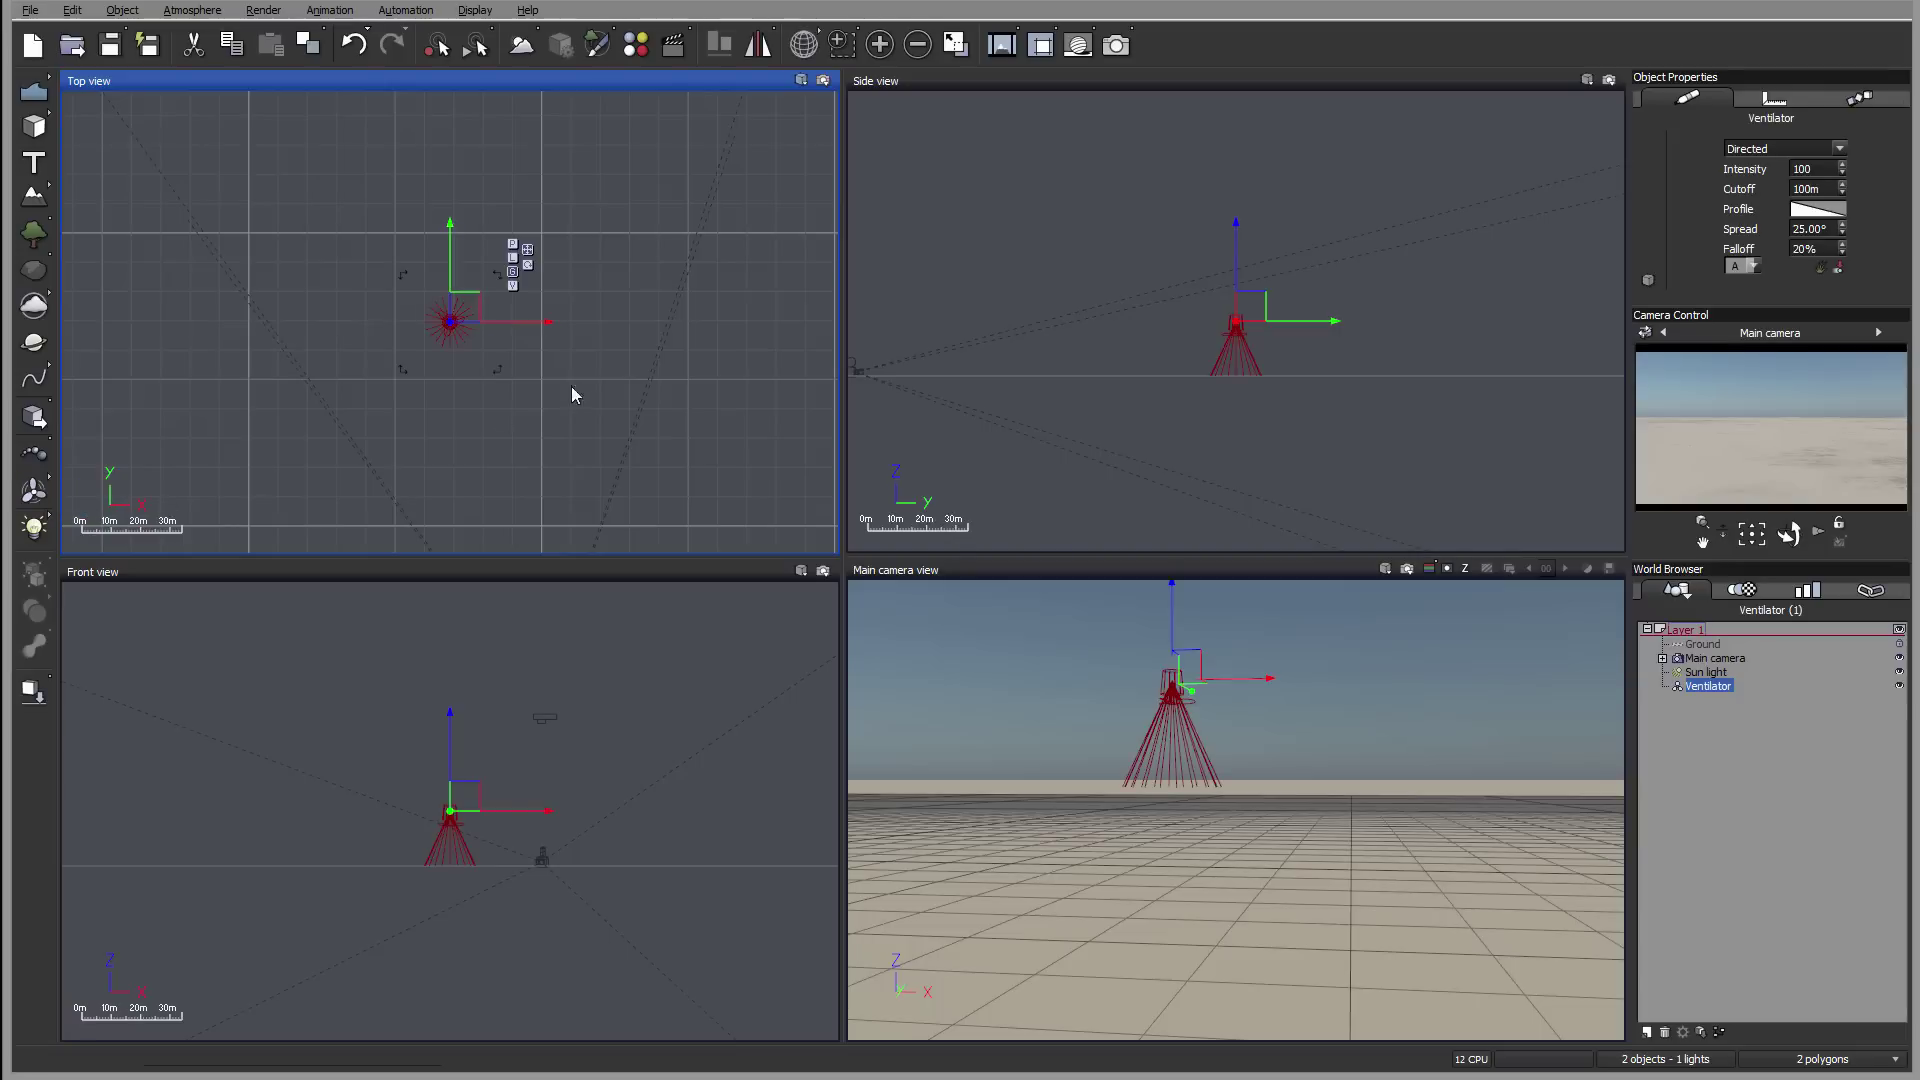
{"action": "left_click_drag", "start_coordinate": [461, 310], "coordinate": [500, 314]}
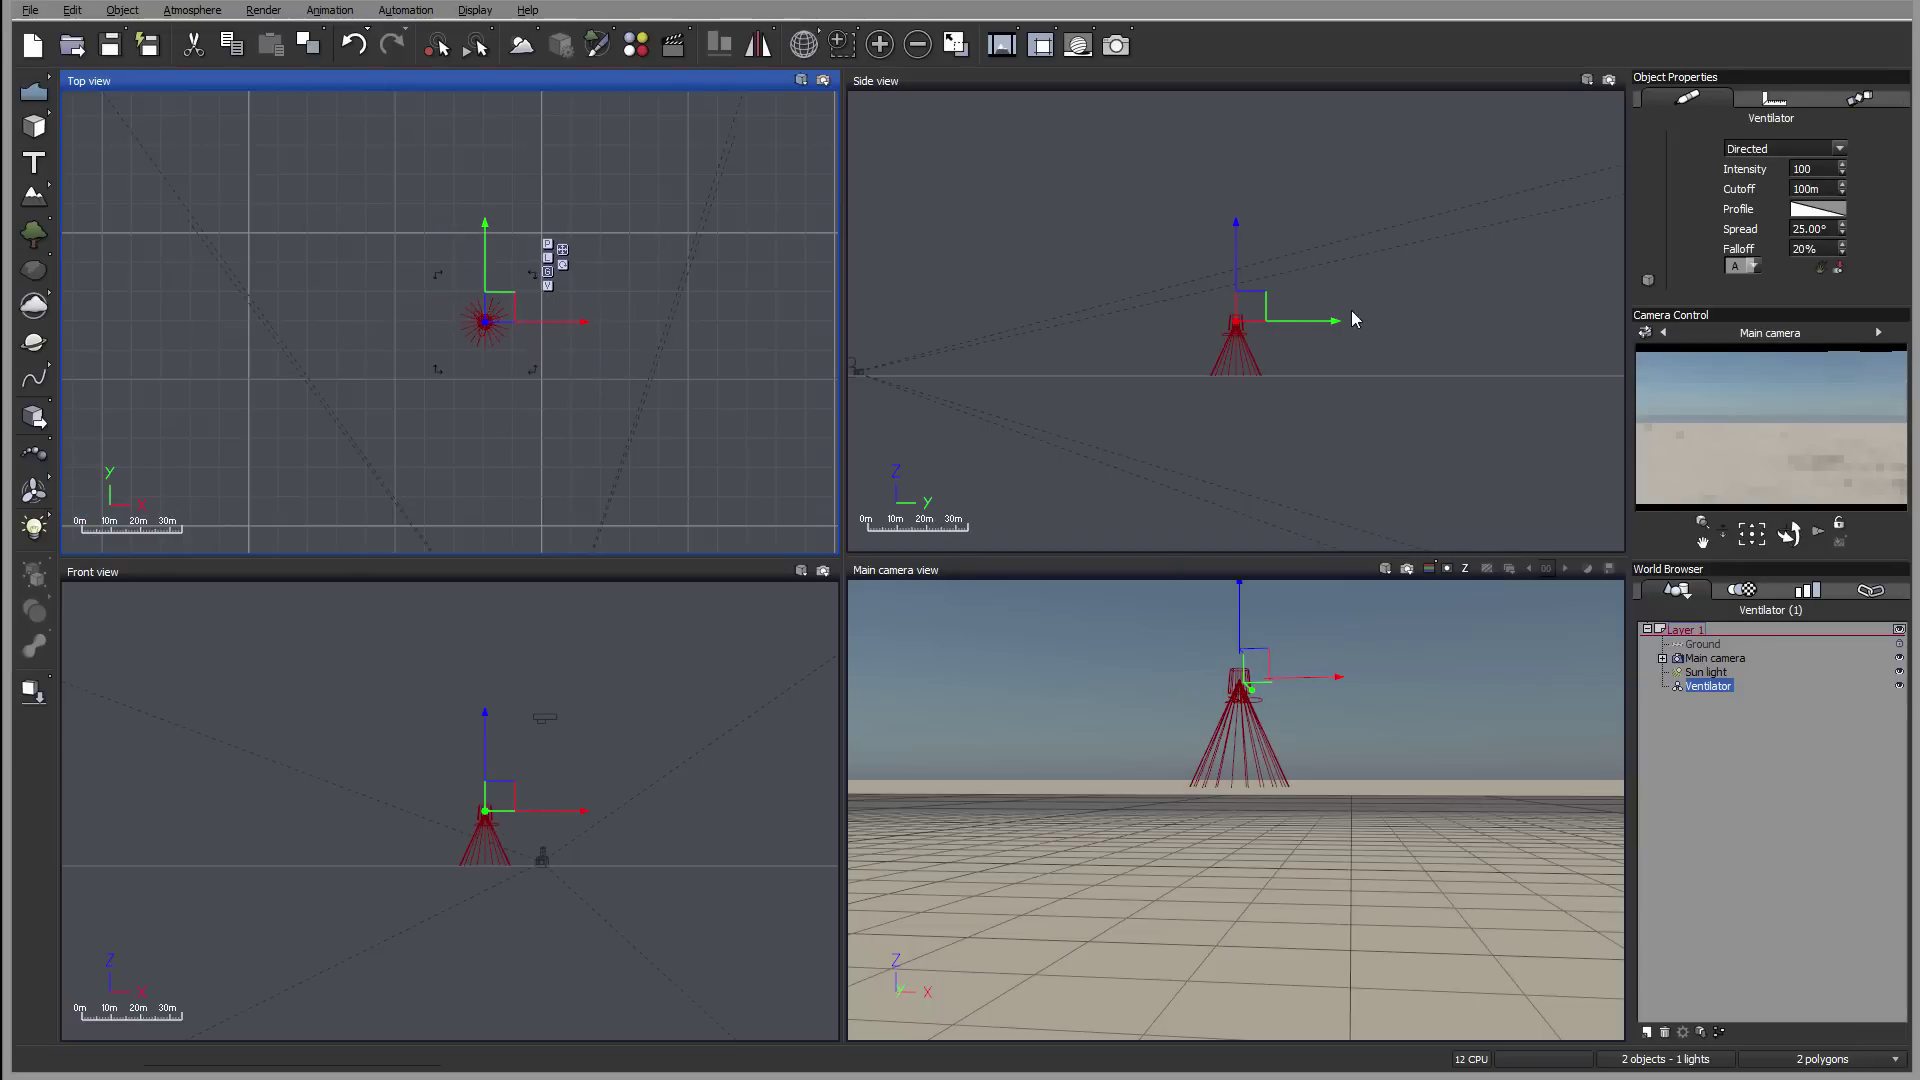
Rotate the Ventilator light so it points sideways
{"action": "left_click", "coordinate": [1250, 304]}
{"action": "left_click_drag", "start_coordinate": [1280, 268], "coordinate": [1170, 279]}
{"action": "left_click", "coordinate": [518, 347]}
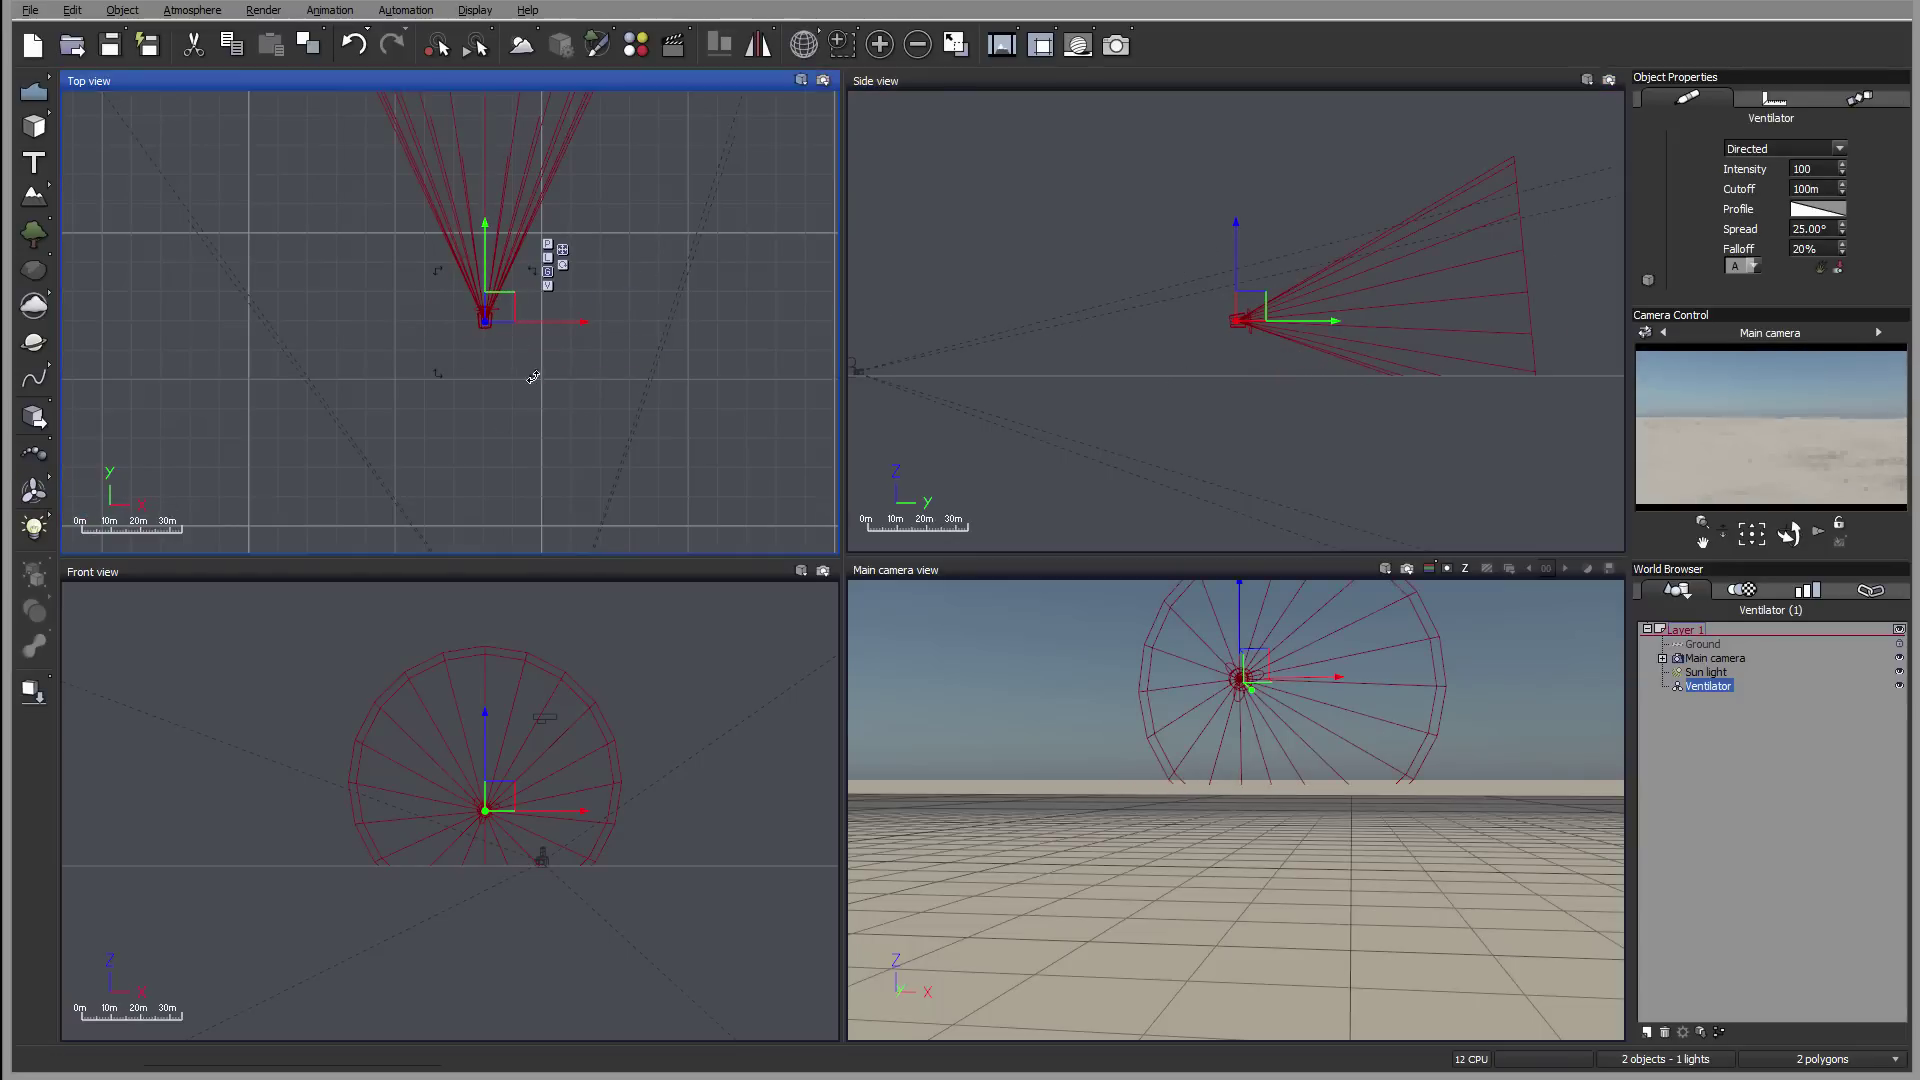
{"action": "left_click_drag", "start_coordinate": [531, 373], "coordinate": [300, 335]}
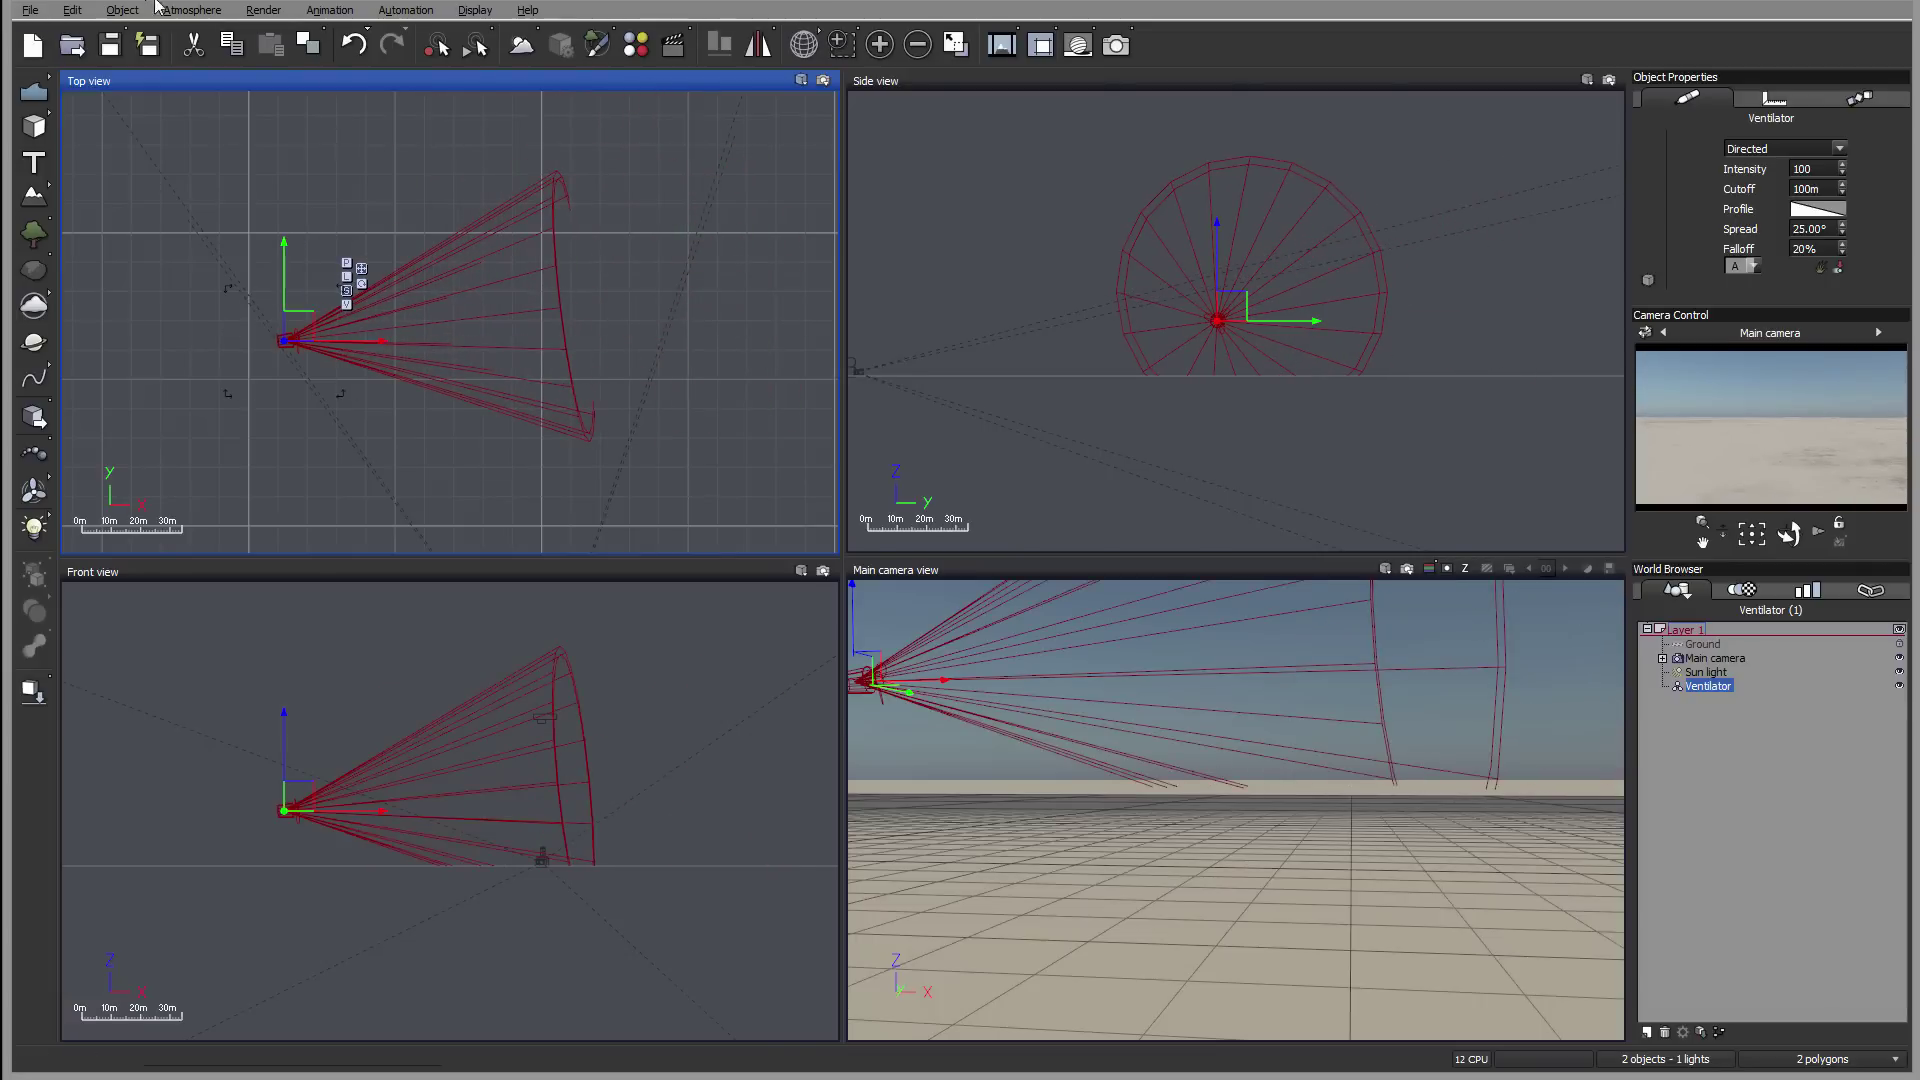
Browse the scene command menus, then select and delete the Ventilator light
{"action": "left_click", "coordinate": [122, 10]}
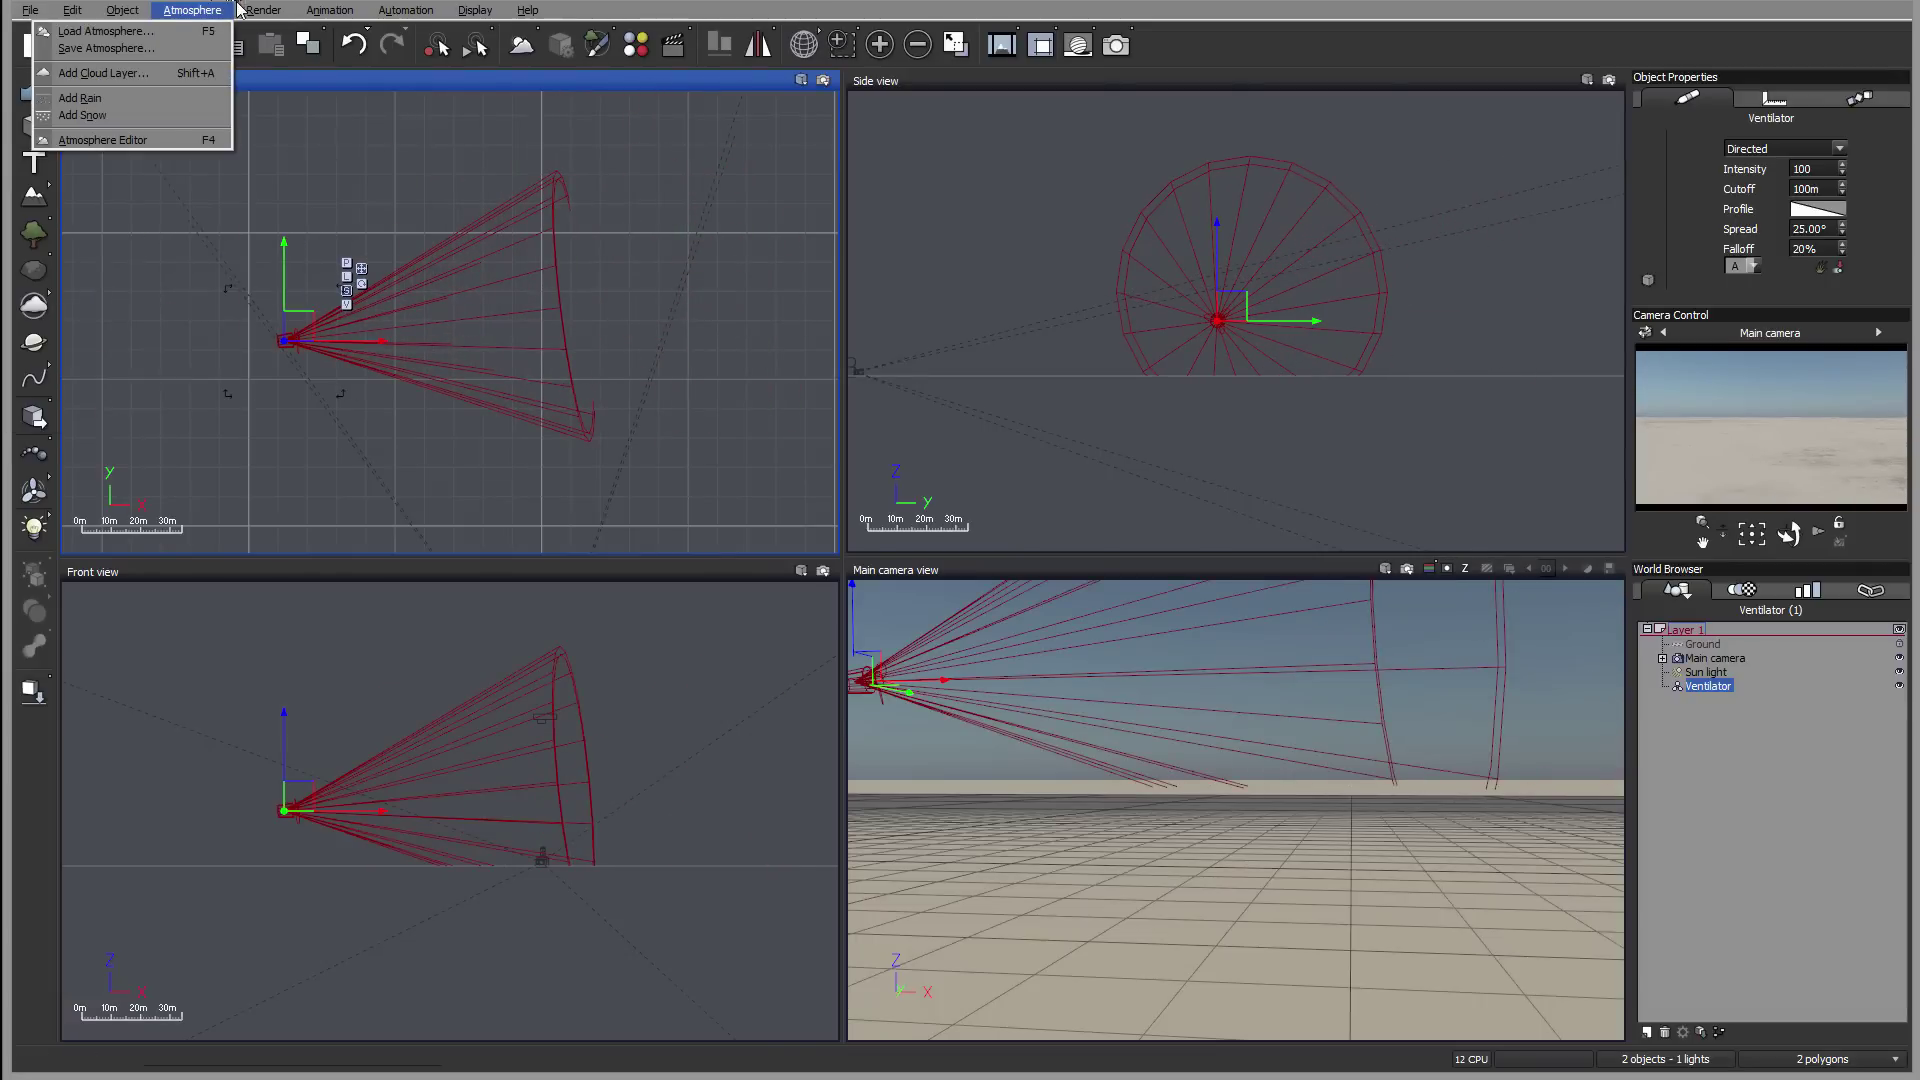
{"action": "mouse_move", "coordinate": [263, 10]}
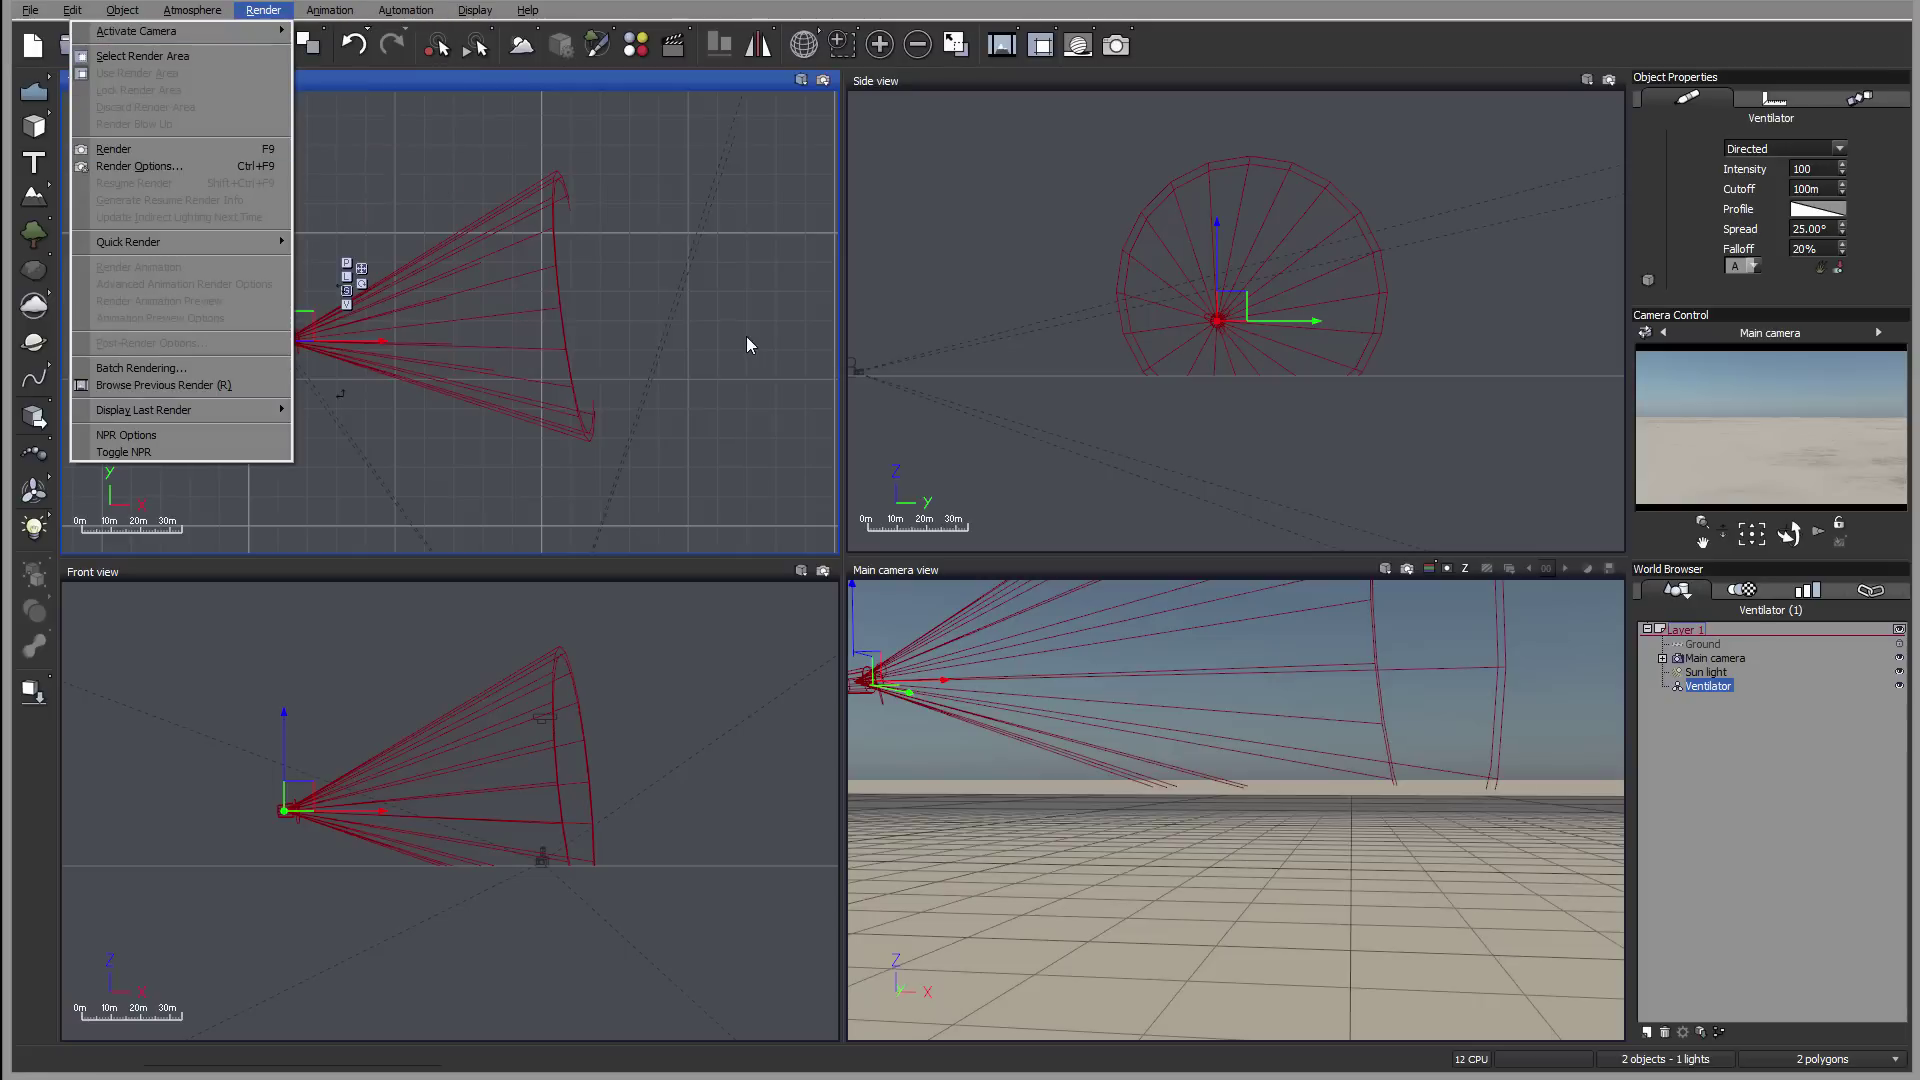
{"action": "left_click", "coordinate": [665, 318]}
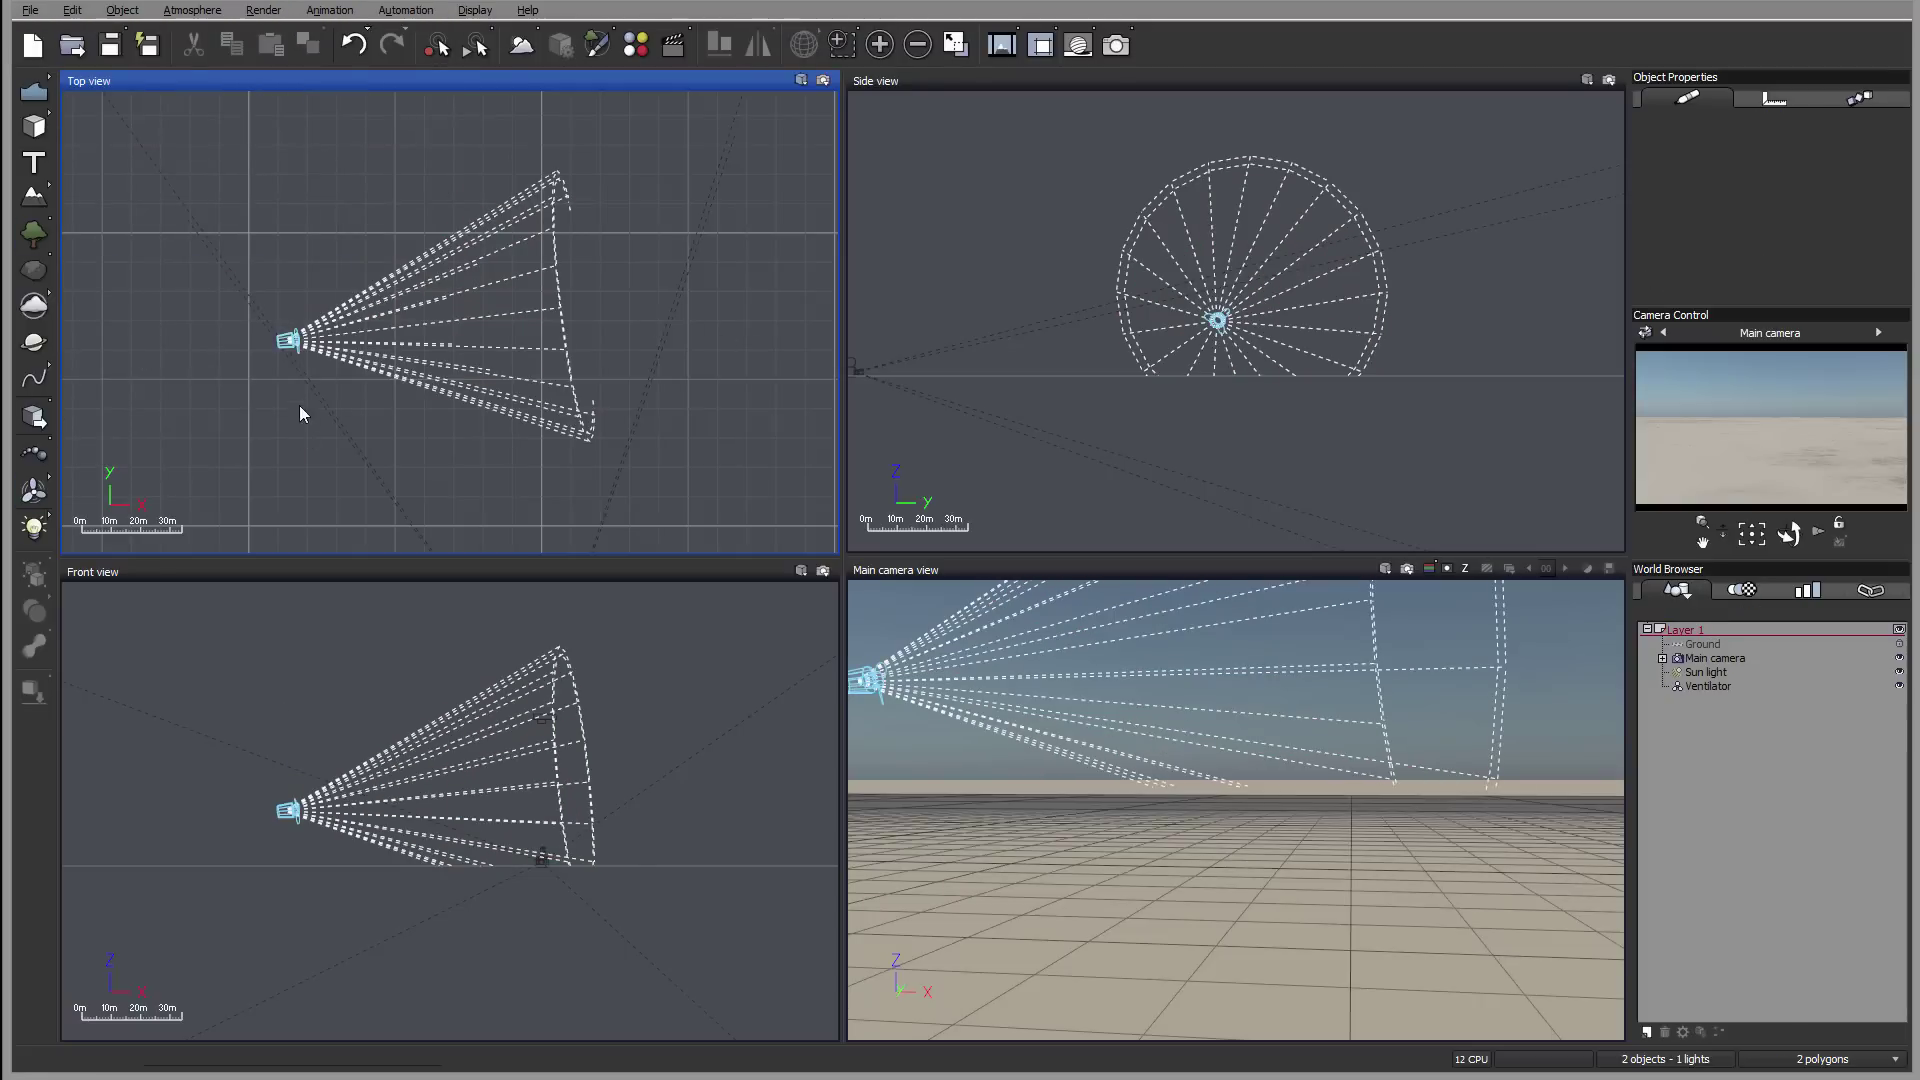
{"action": "left_click", "coordinate": [288, 341]}
{"action": "key", "text": "Delete"}
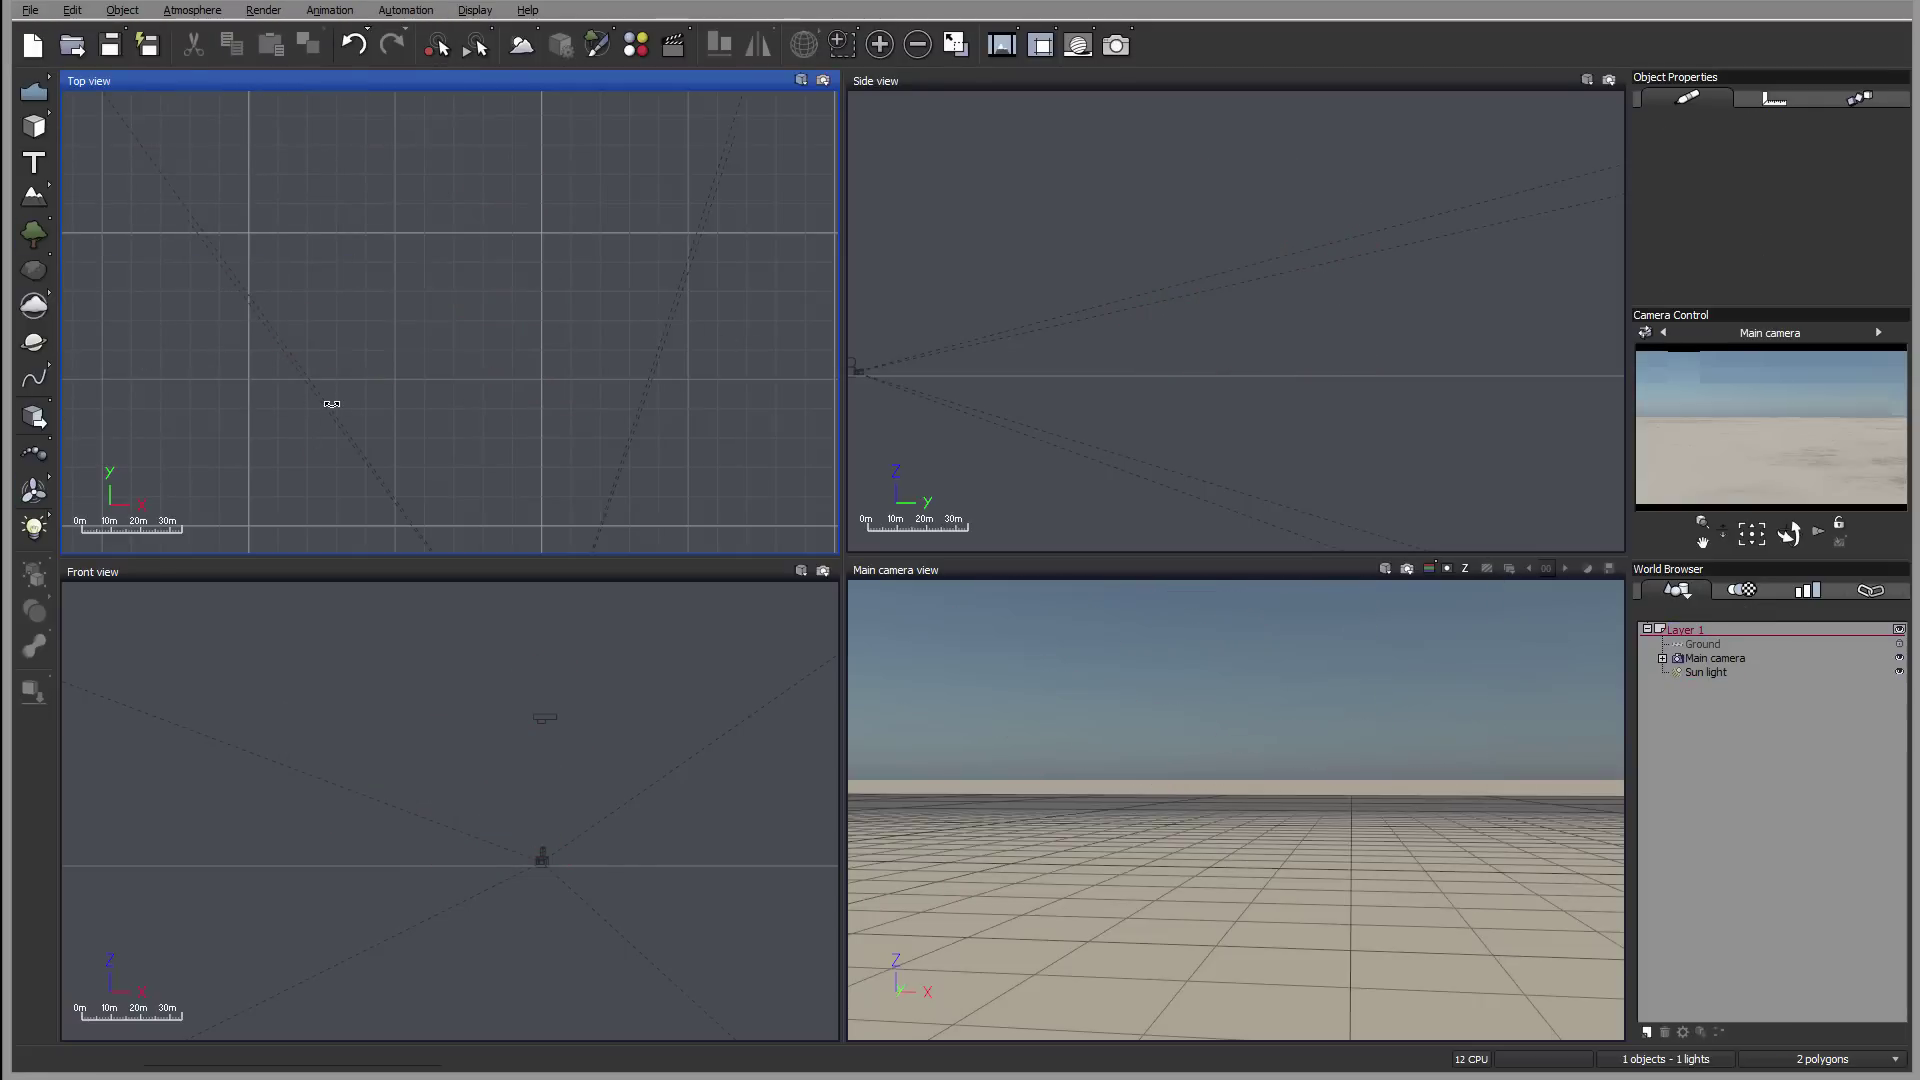
Inspect the light-type and metablob flyouts on the left toolbar, panning the Top view between them
{"action": "left_click", "coordinate": [44, 525]}
{"action": "right_click_drag", "start_coordinate": [651, 430], "coordinate": [530, 300]}
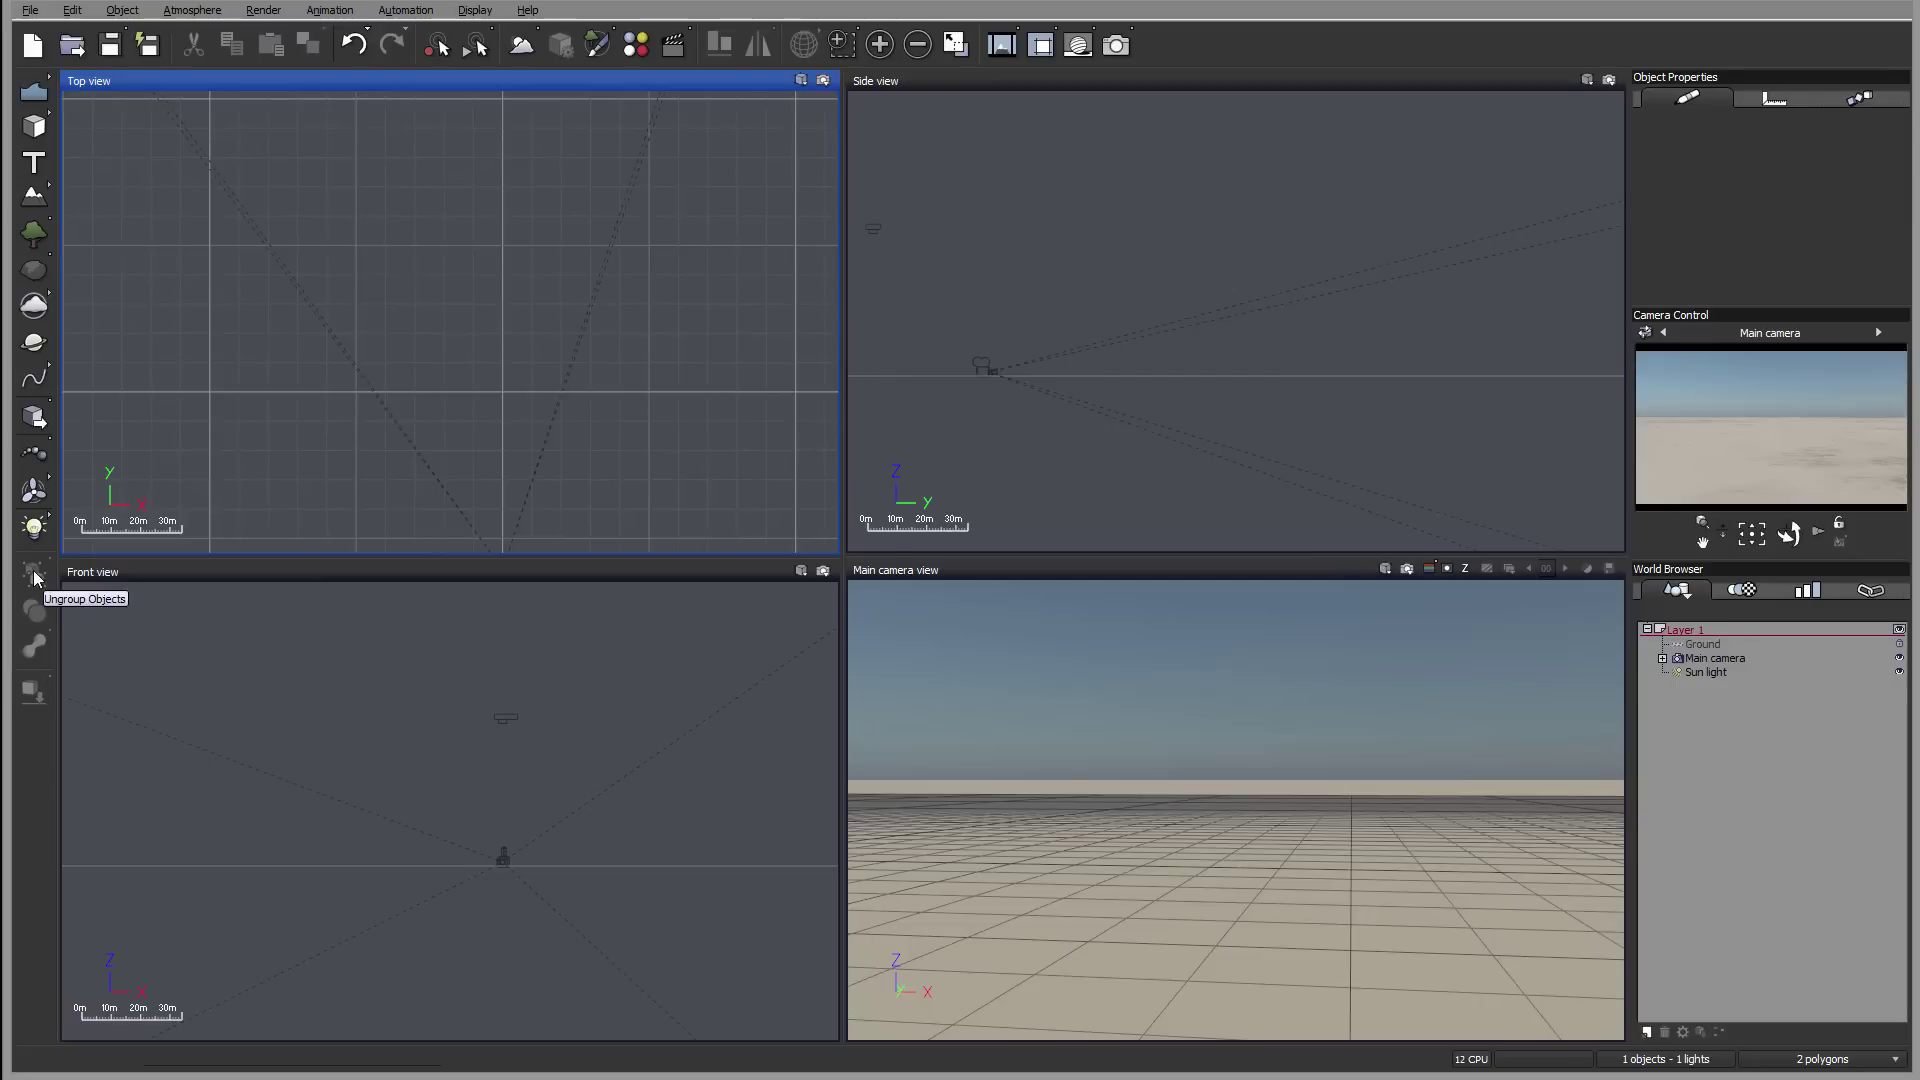
{"action": "left_click", "coordinate": [36, 650]}
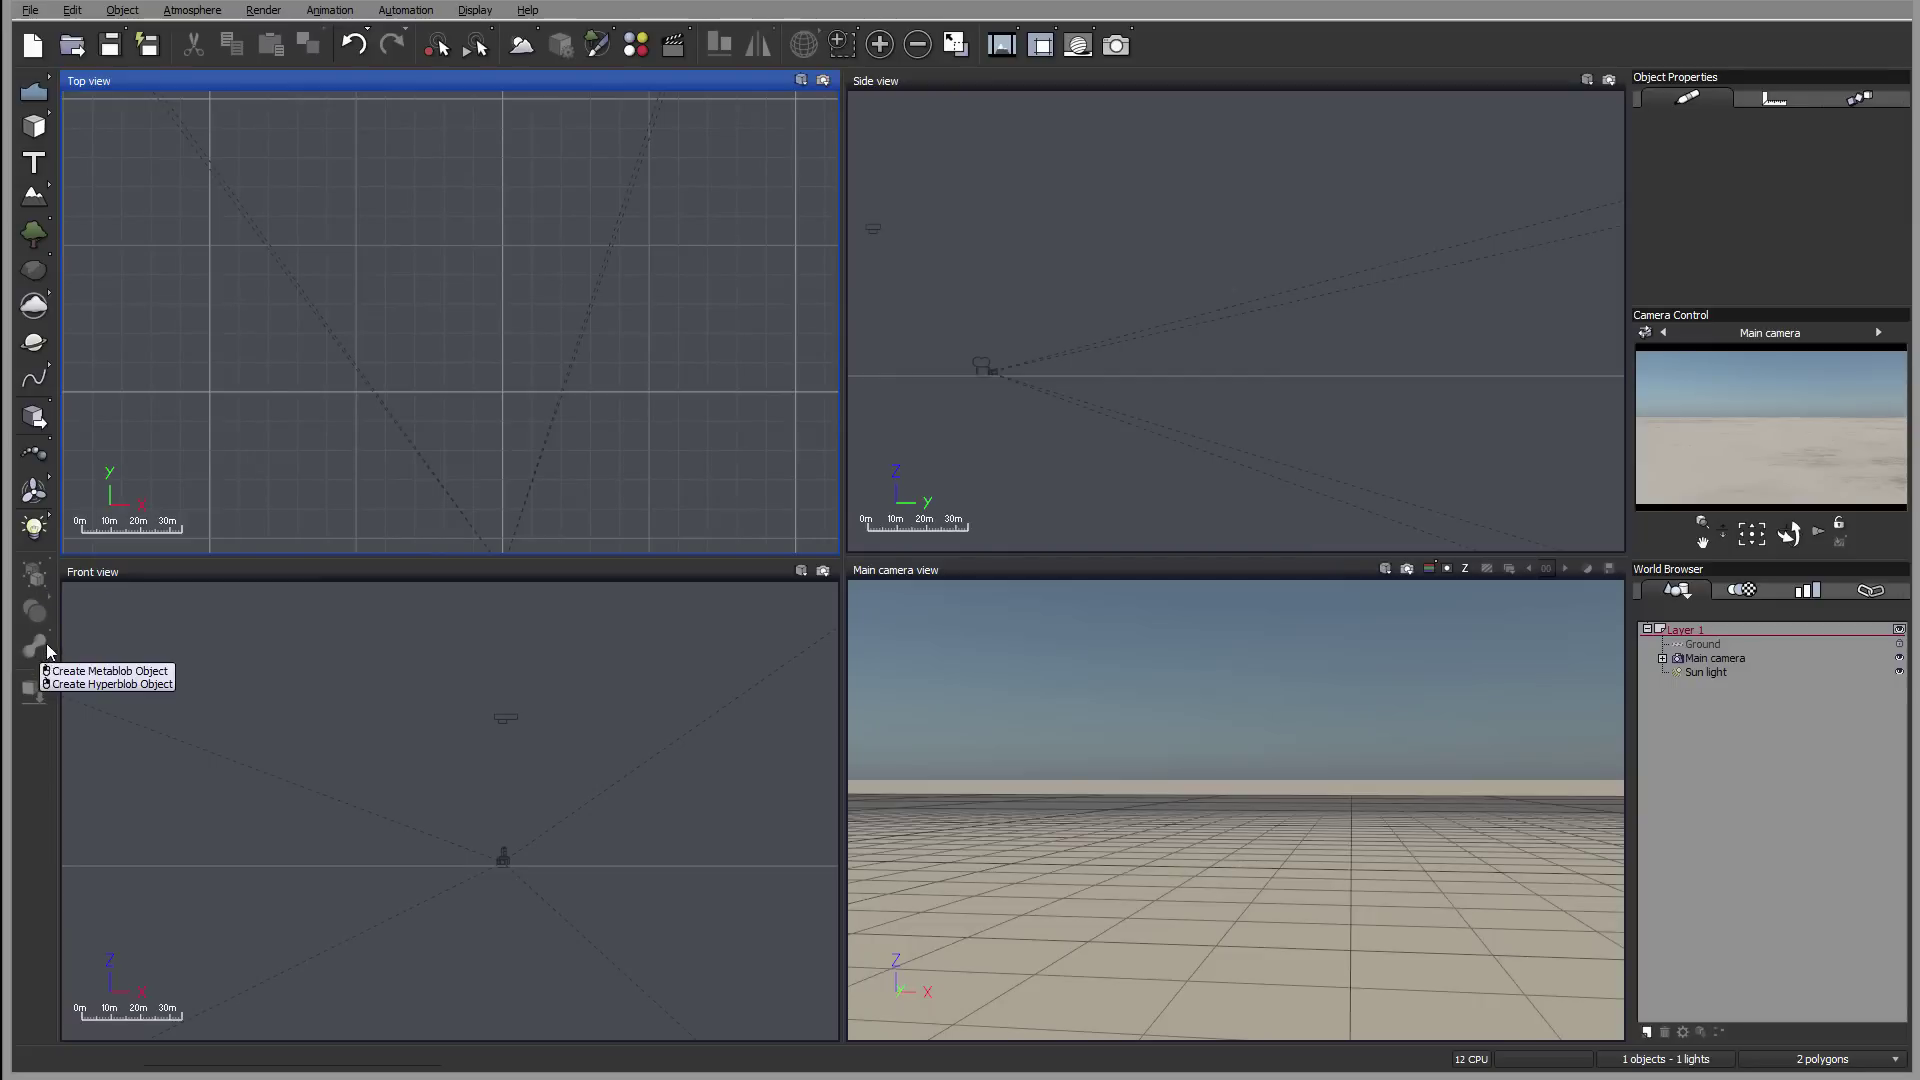
Add a second cube, Cube3, and place it beside Cube2
{"action": "left_click", "coordinate": [40, 131]}
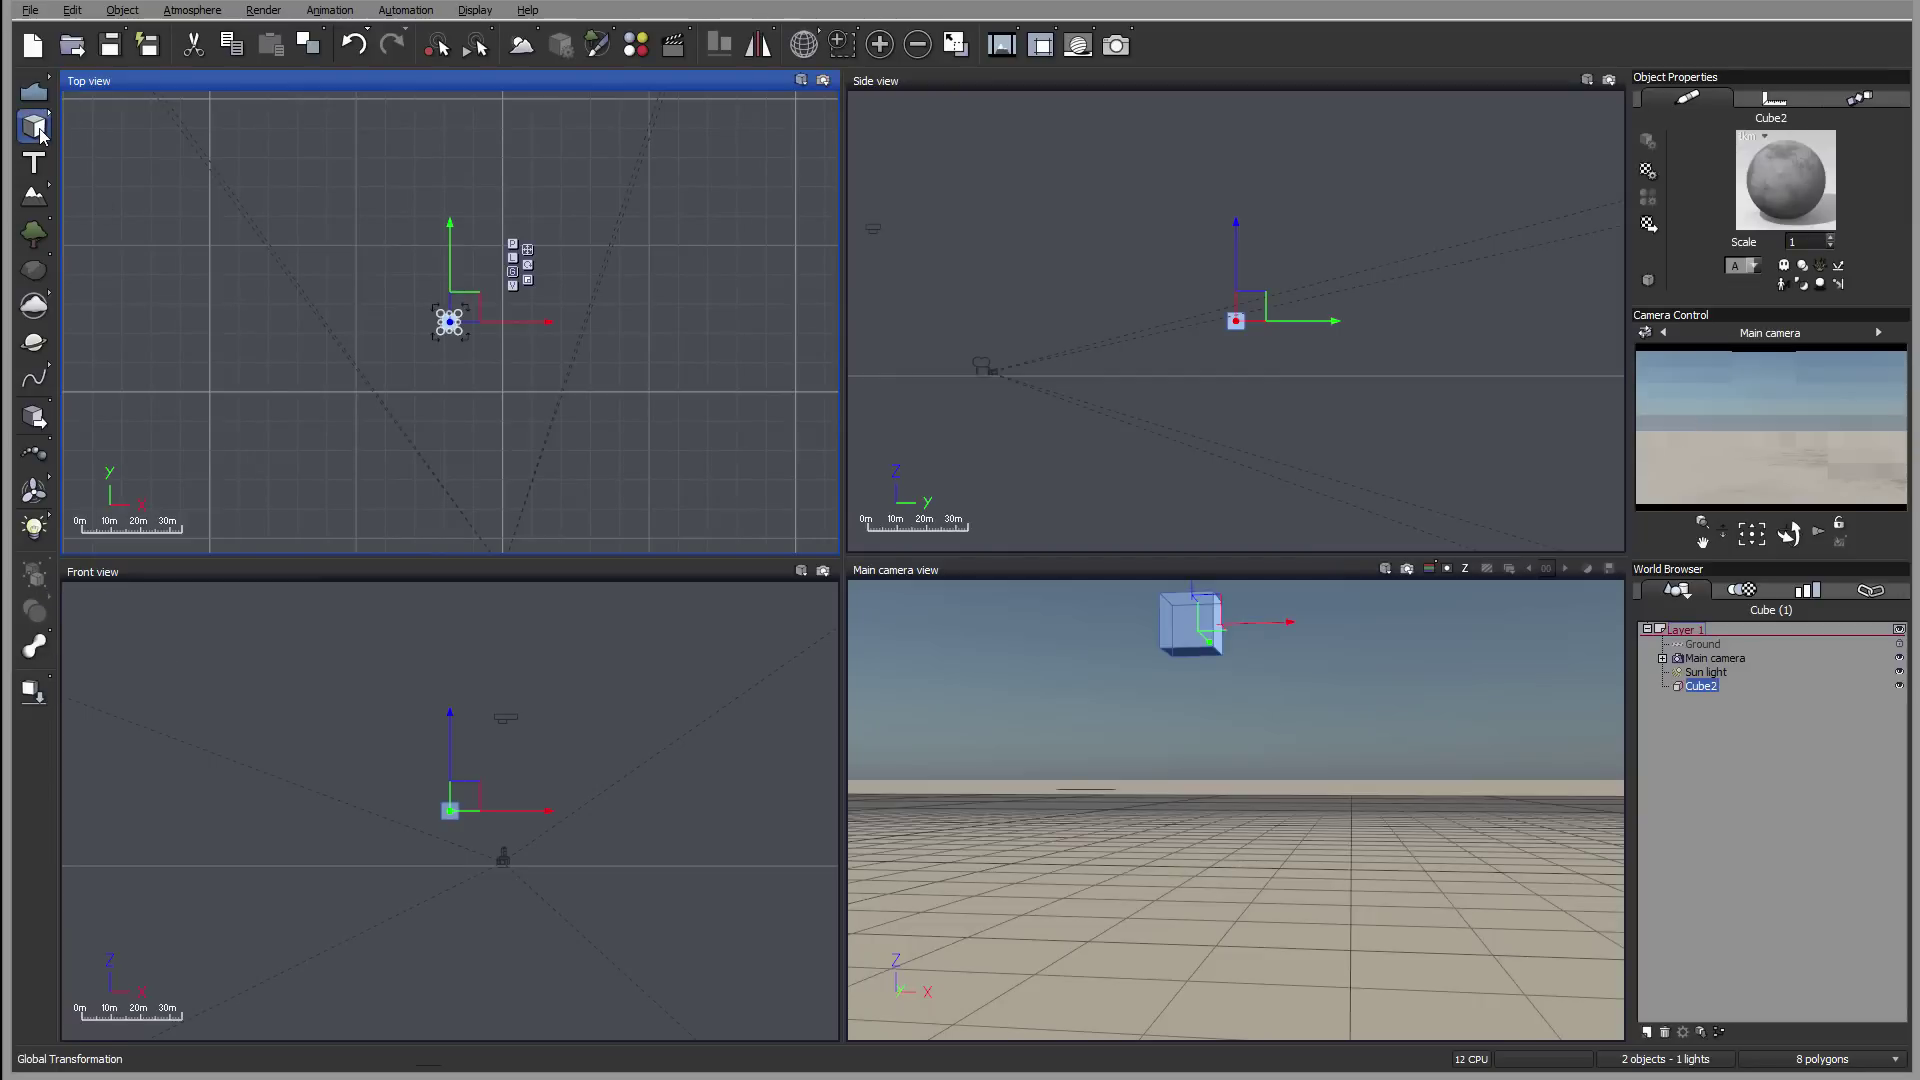
{"action": "left_click", "coordinate": [40, 131]}
{"action": "mouse_move", "coordinate": [474, 297]}
{"action": "left_mouse_down"}
{"action": "mouse_move", "coordinate": [583, 287]}
{"action": "mouse_move", "coordinate": [499, 308]}
{"action": "left_mouse_up"}
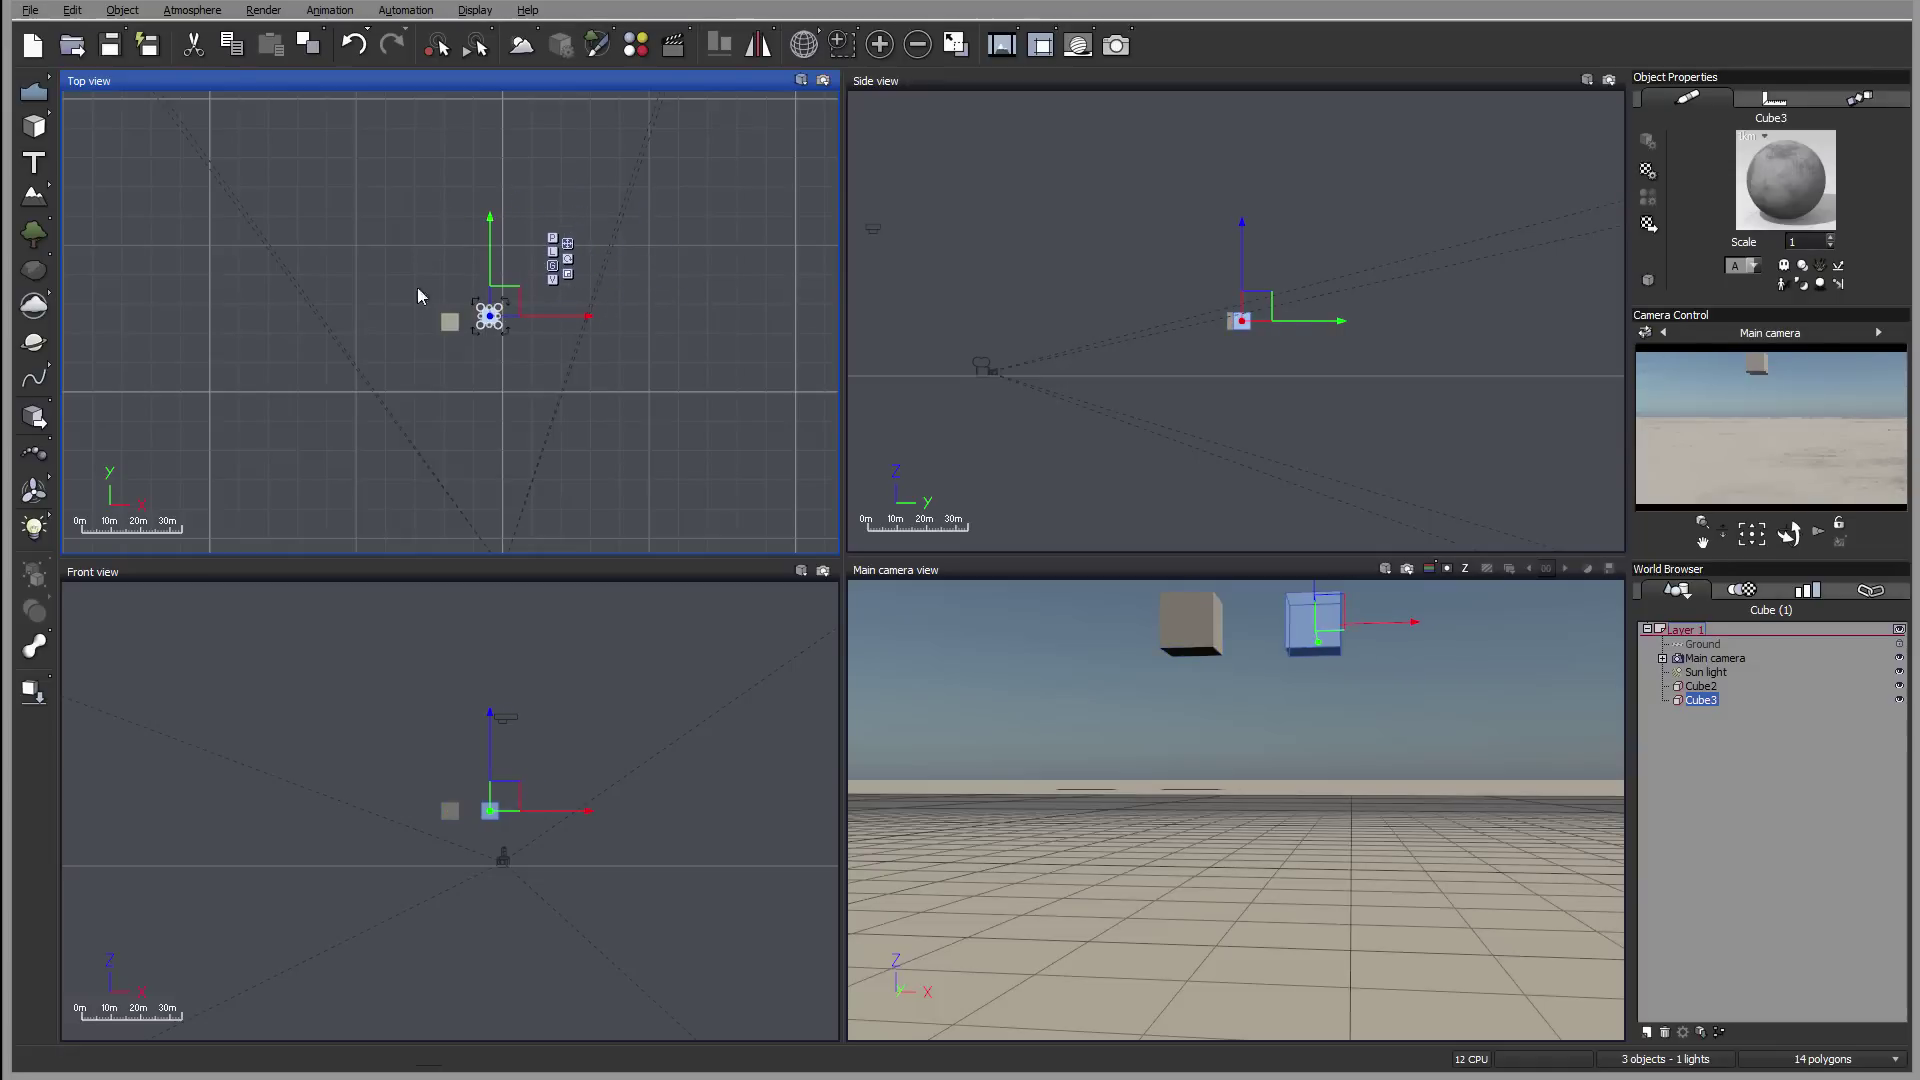
{"action": "right_click", "coordinate": [37, 648]}
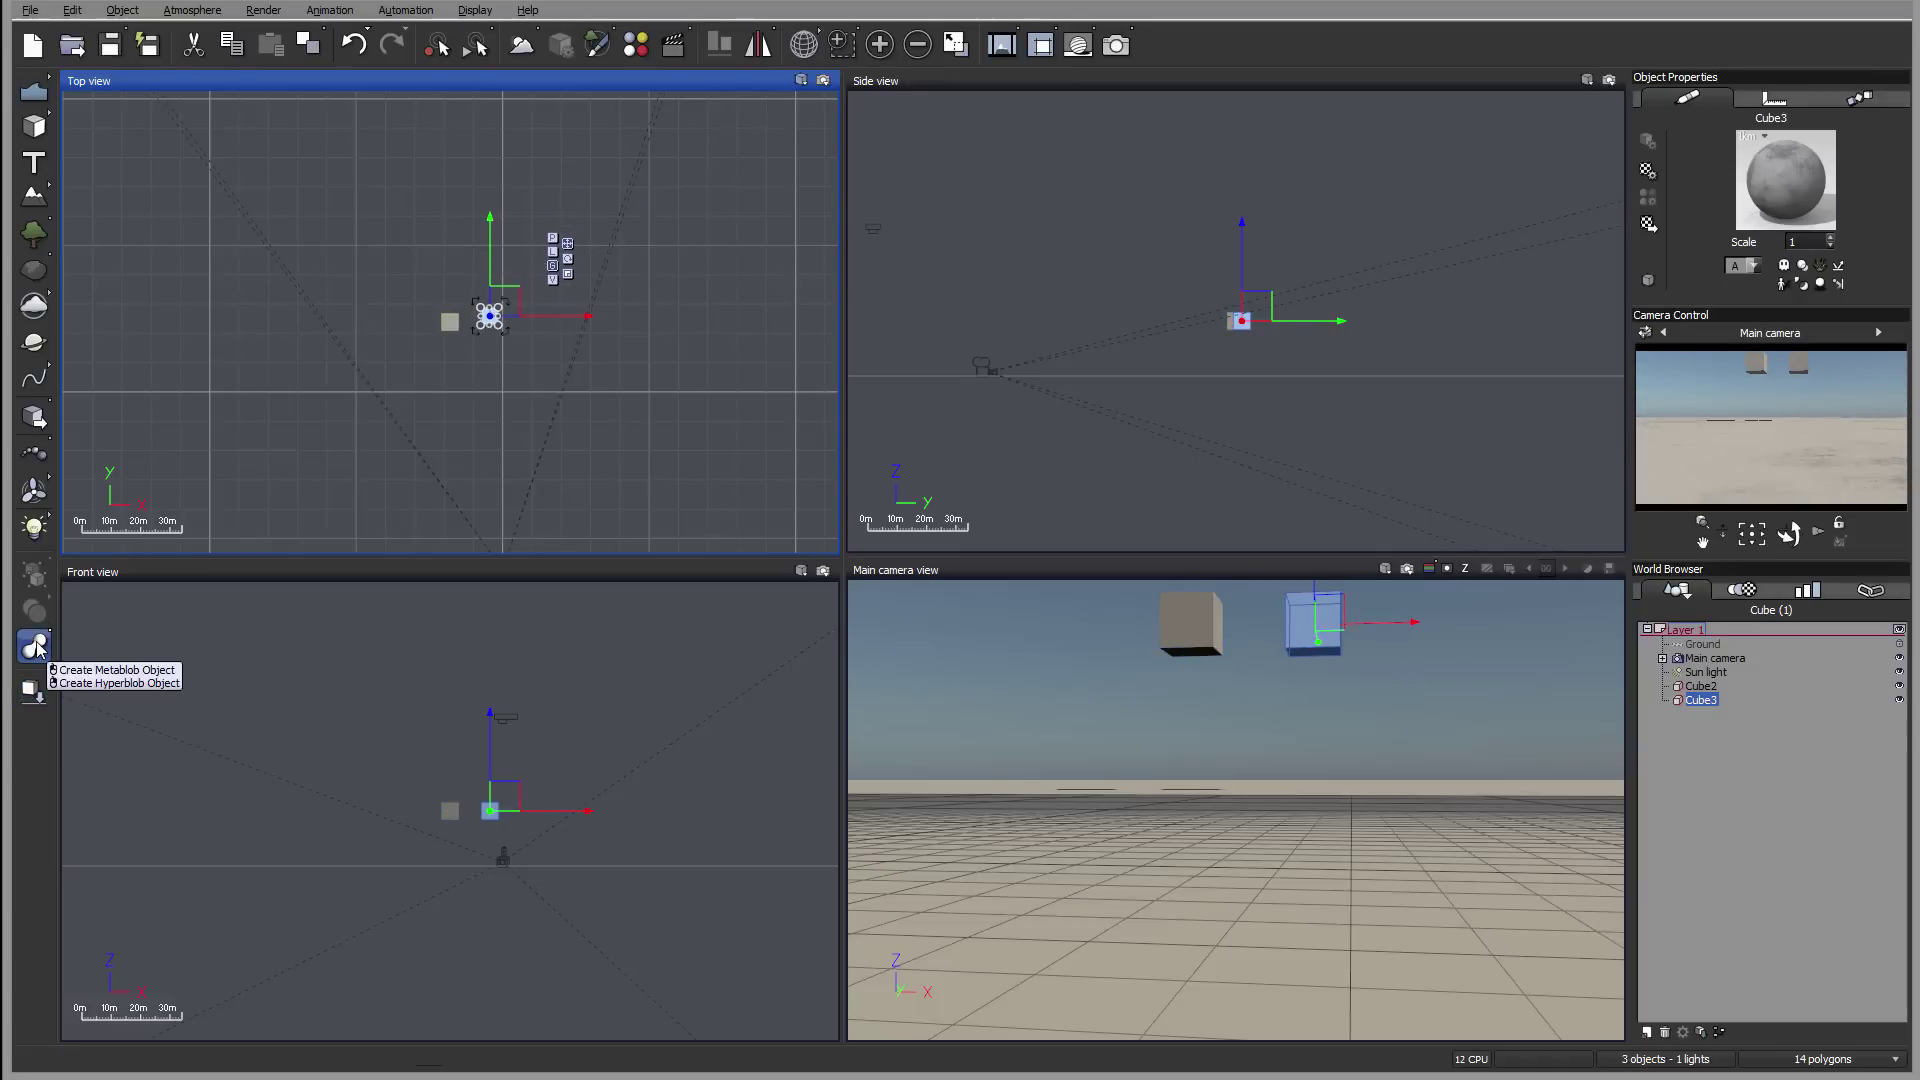
{"action": "key", "text": "Escape"}
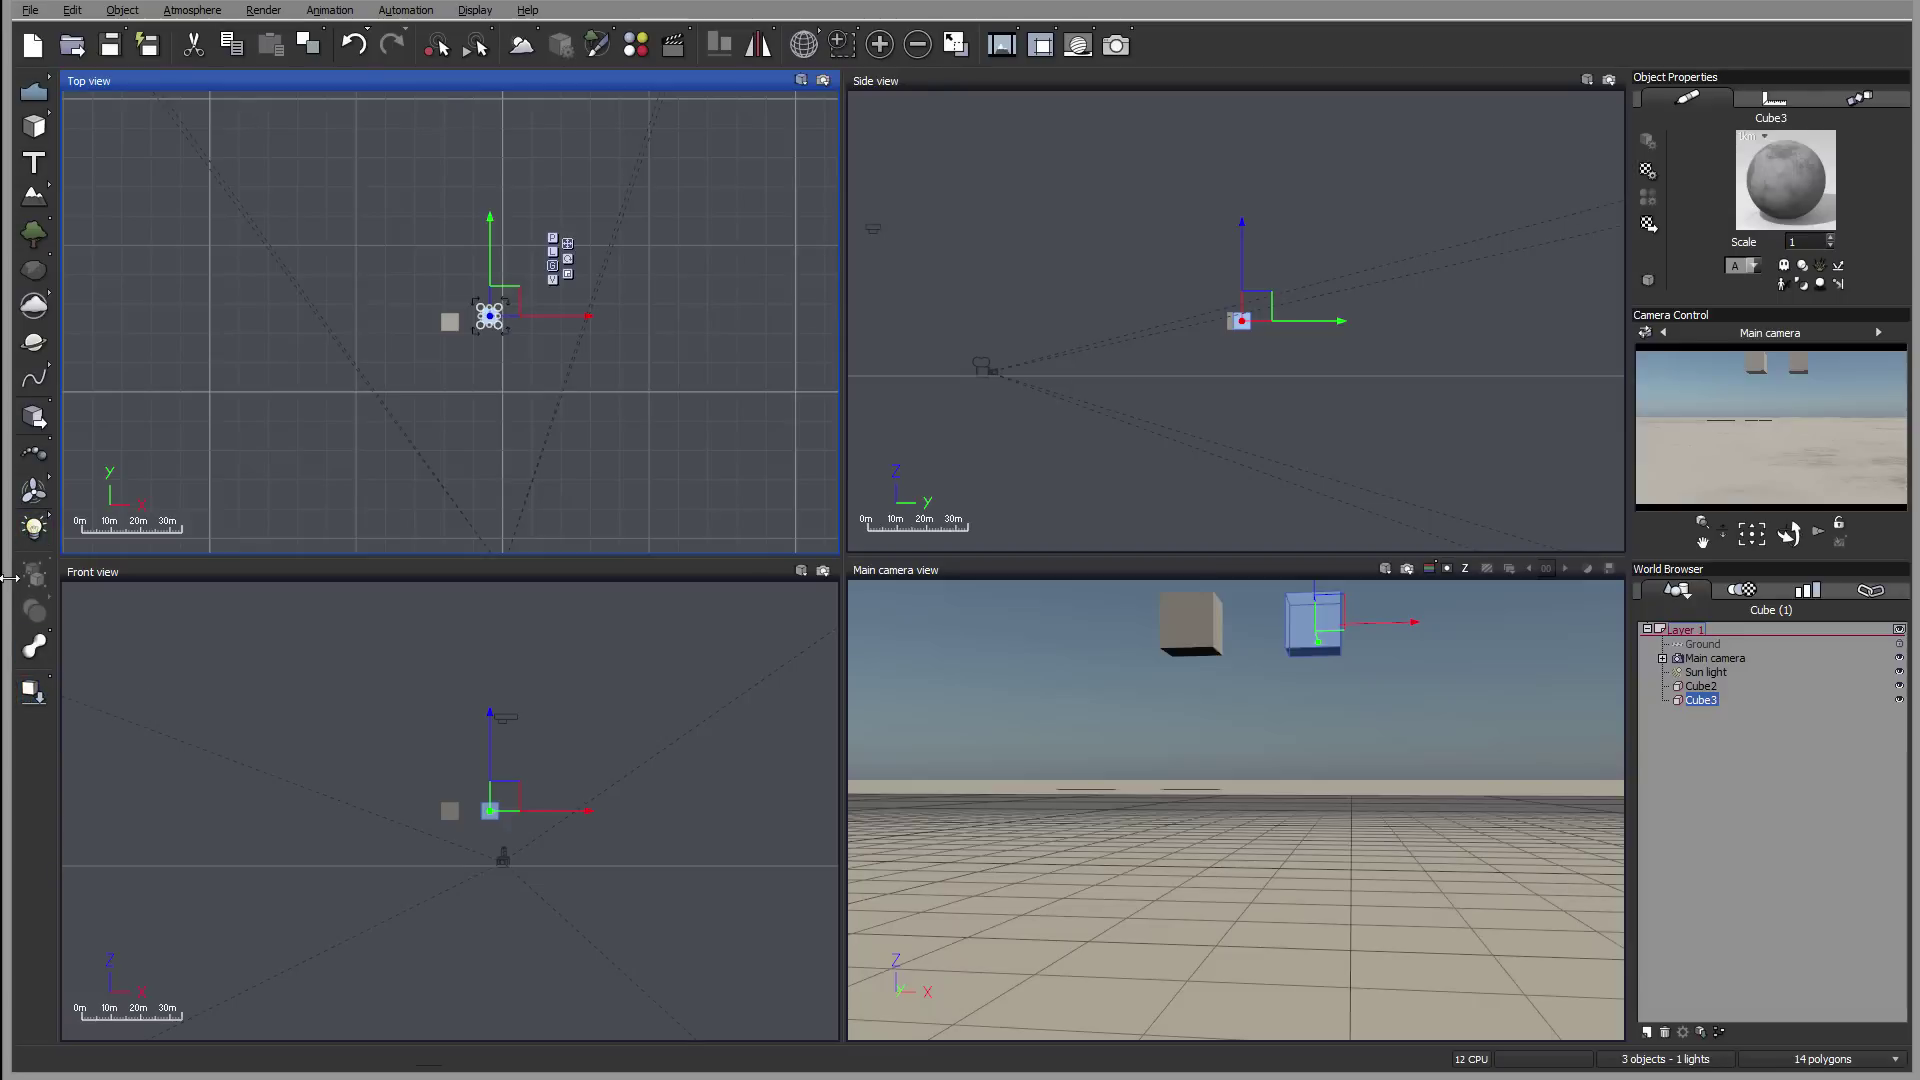
Drop Cube3 to the ground and tilt it in the Side view
{"action": "left_click", "coordinate": [33, 693]}
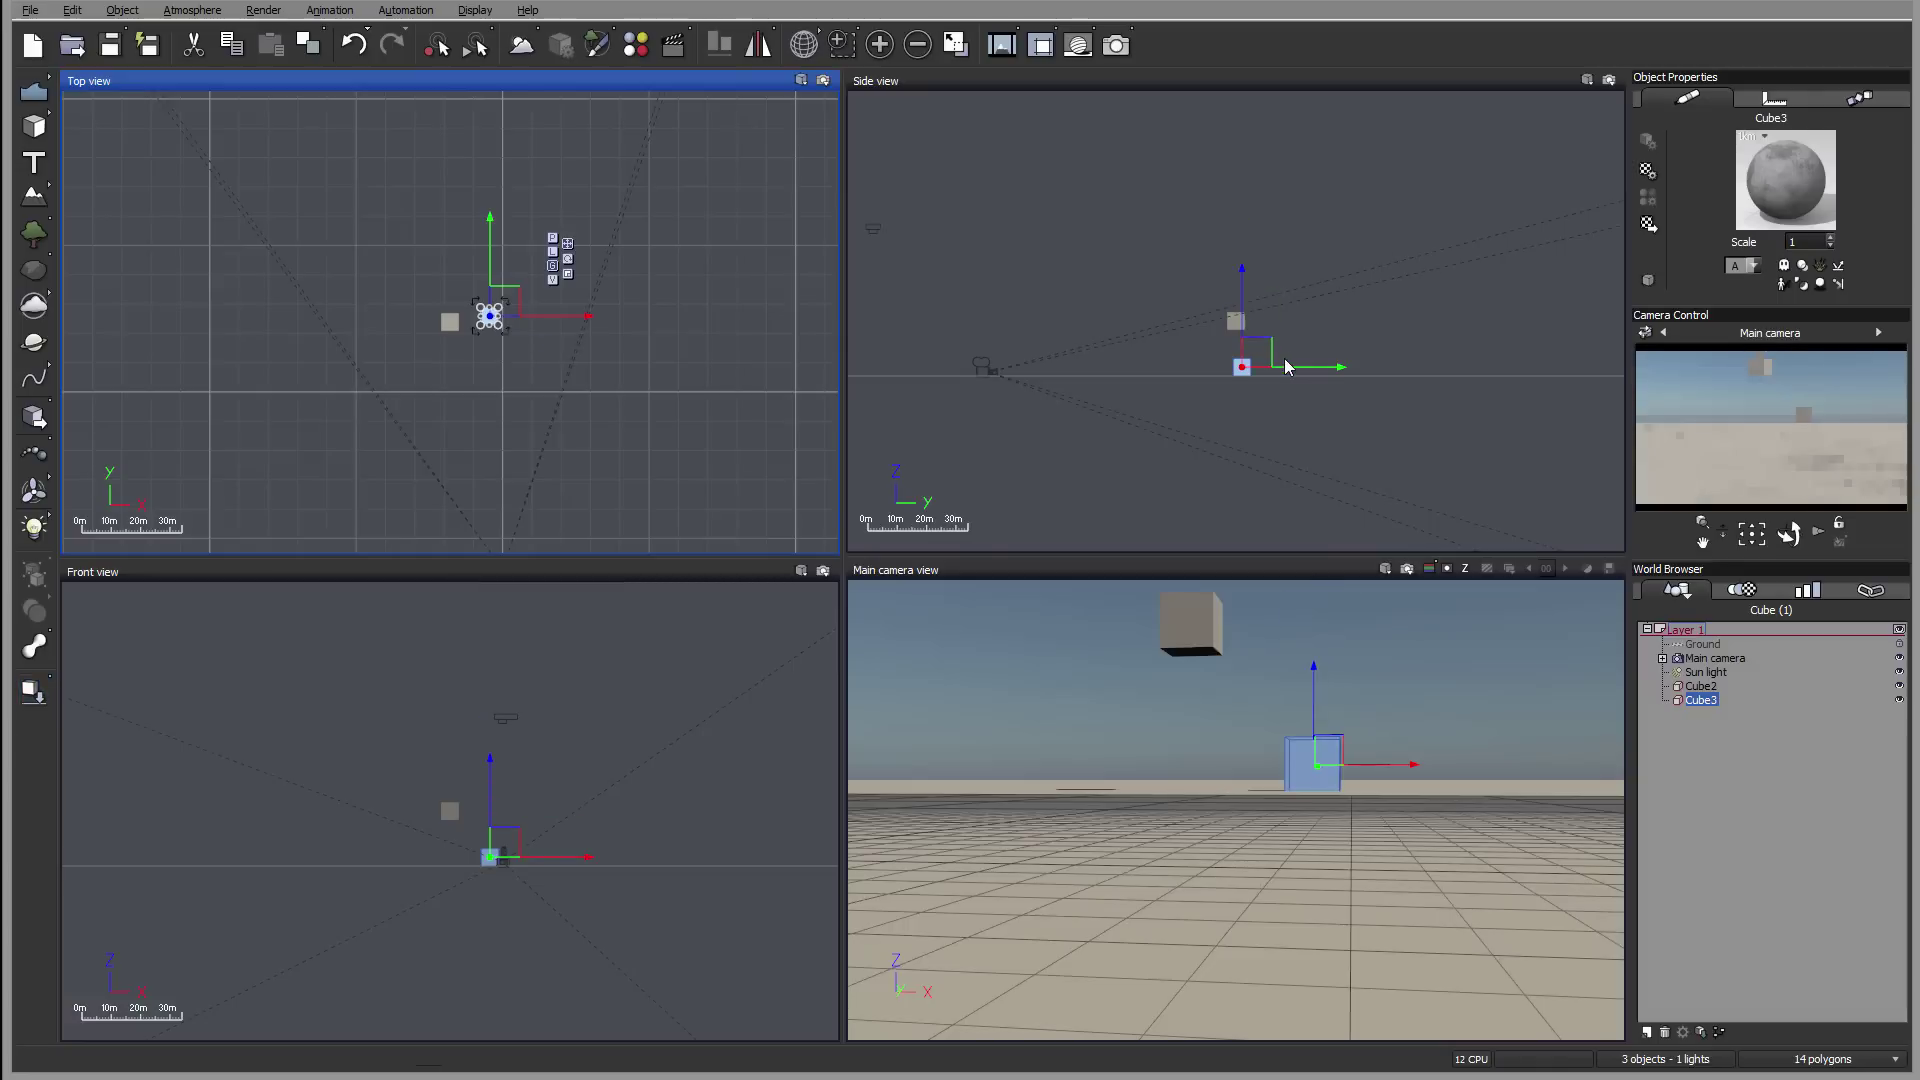
{"action": "scroll", "coordinate": [1287, 367], "scroll_direction": "up", "scroll_amount": 5}
{"action": "left_click", "coordinate": [1150, 368]}
{"action": "mouse_move", "coordinate": [1157, 330]}
{"action": "left_mouse_down"}
{"action": "mouse_move", "coordinate": [1148, 313]}
{"action": "mouse_move", "coordinate": [1158, 336]}
{"action": "left_mouse_up"}
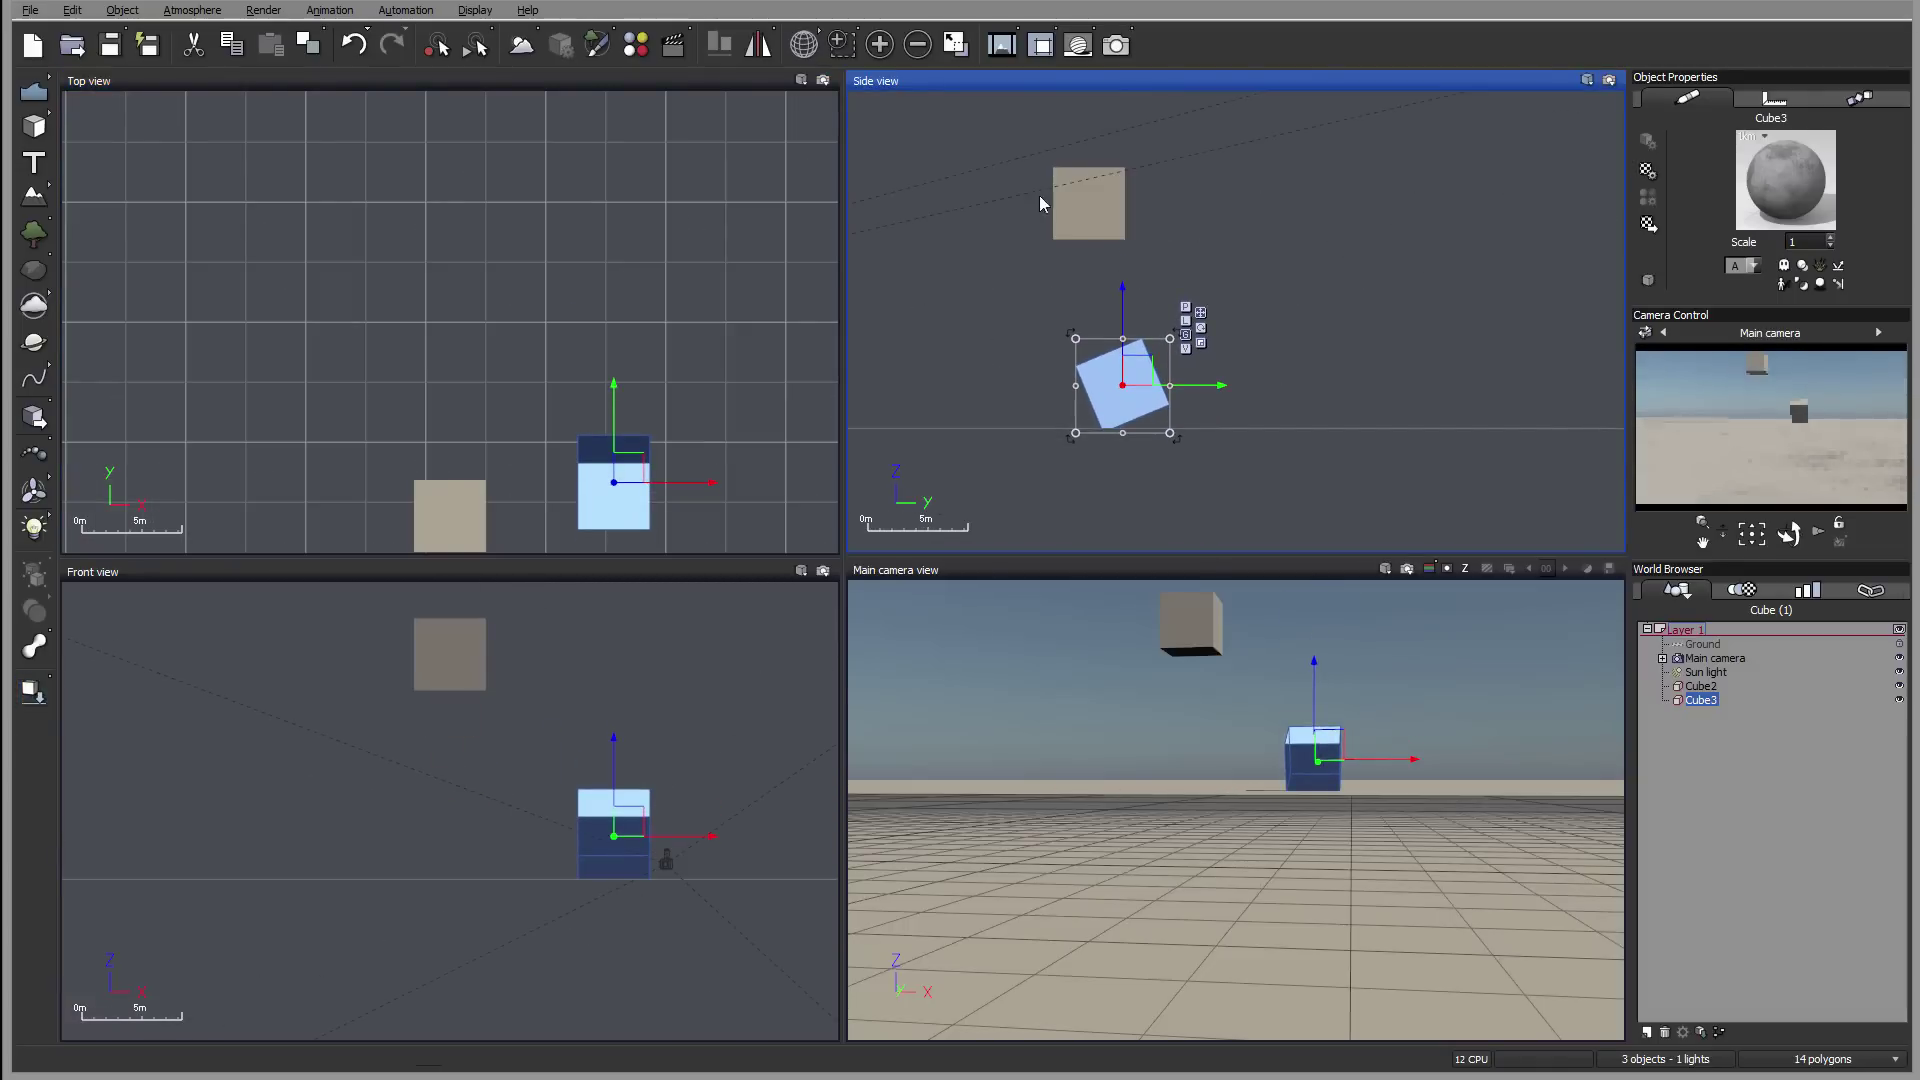
Move Cube2 above Cube3 and drop it repeatedly until it rests tilted on top
{"action": "left_click", "coordinate": [437, 317]}
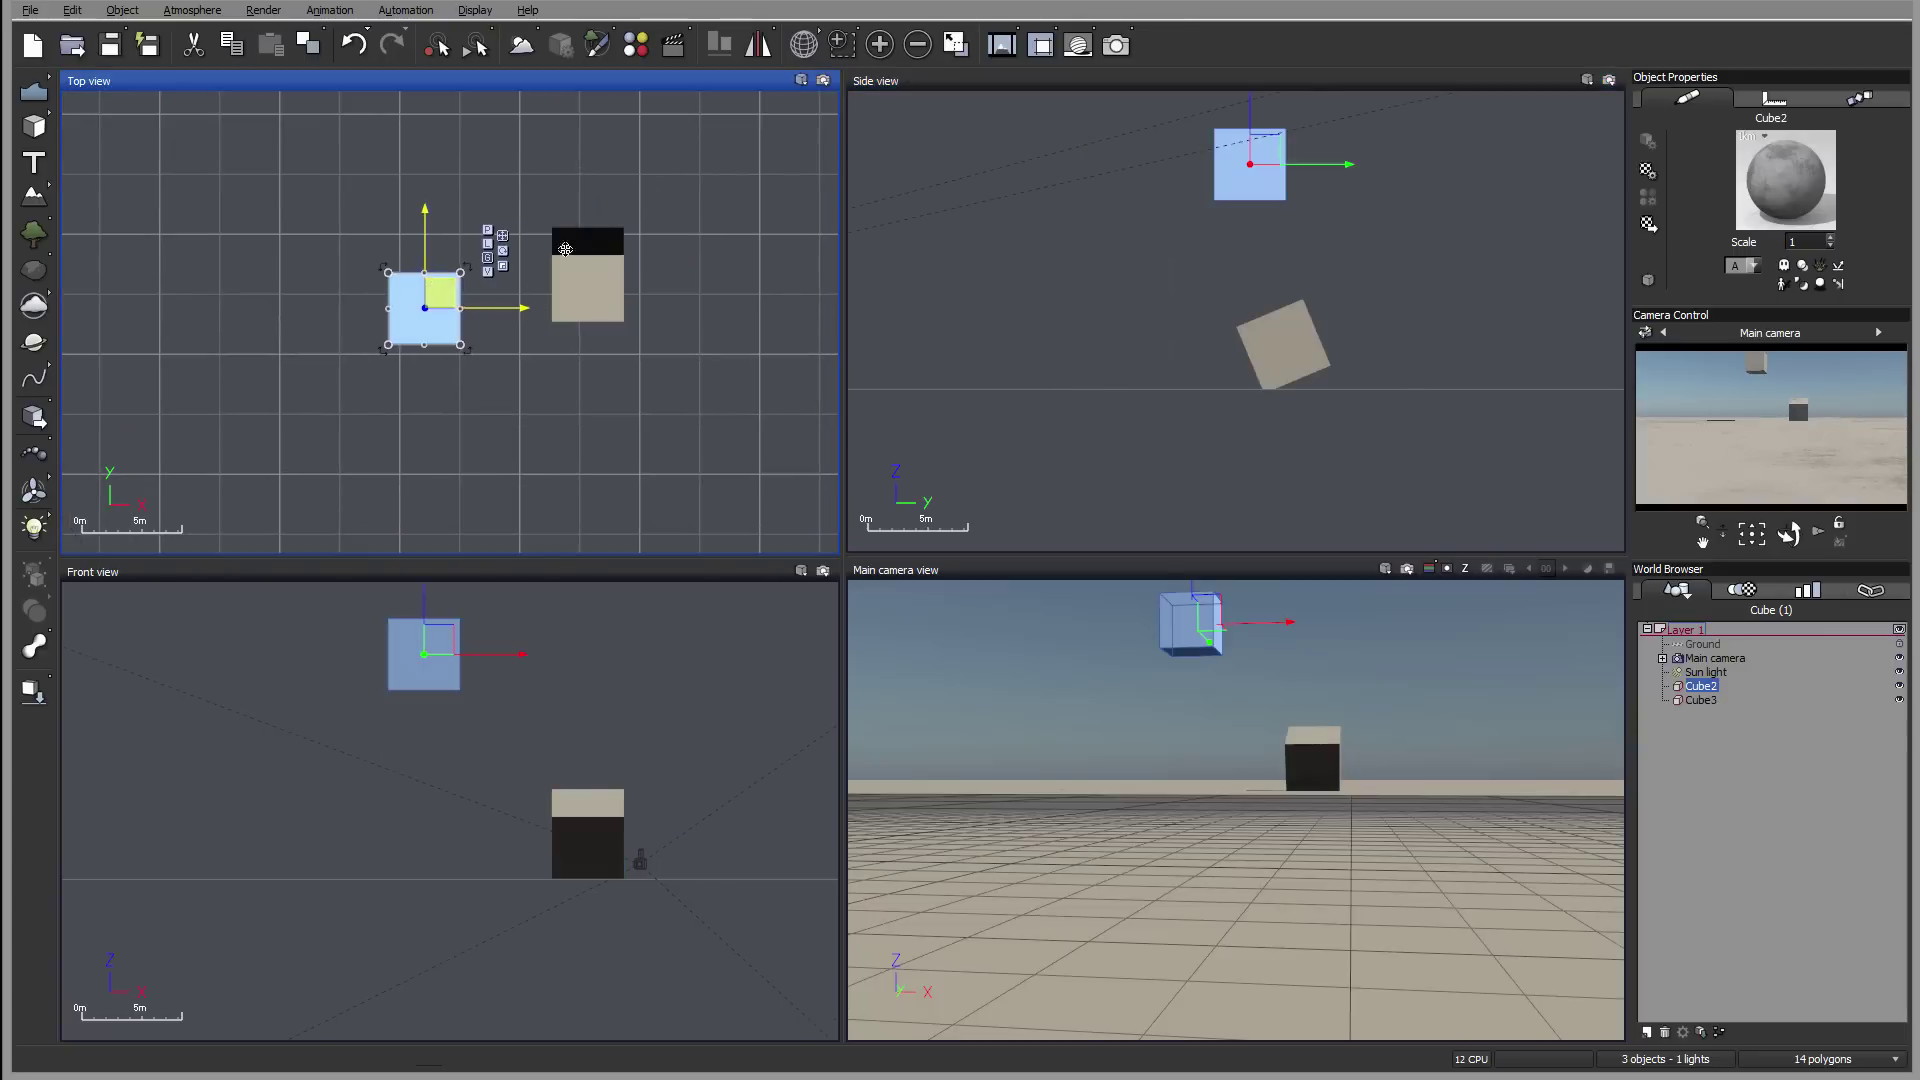
{"action": "left_click_drag", "start_coordinate": [585, 242], "coordinate": [588, 246]}
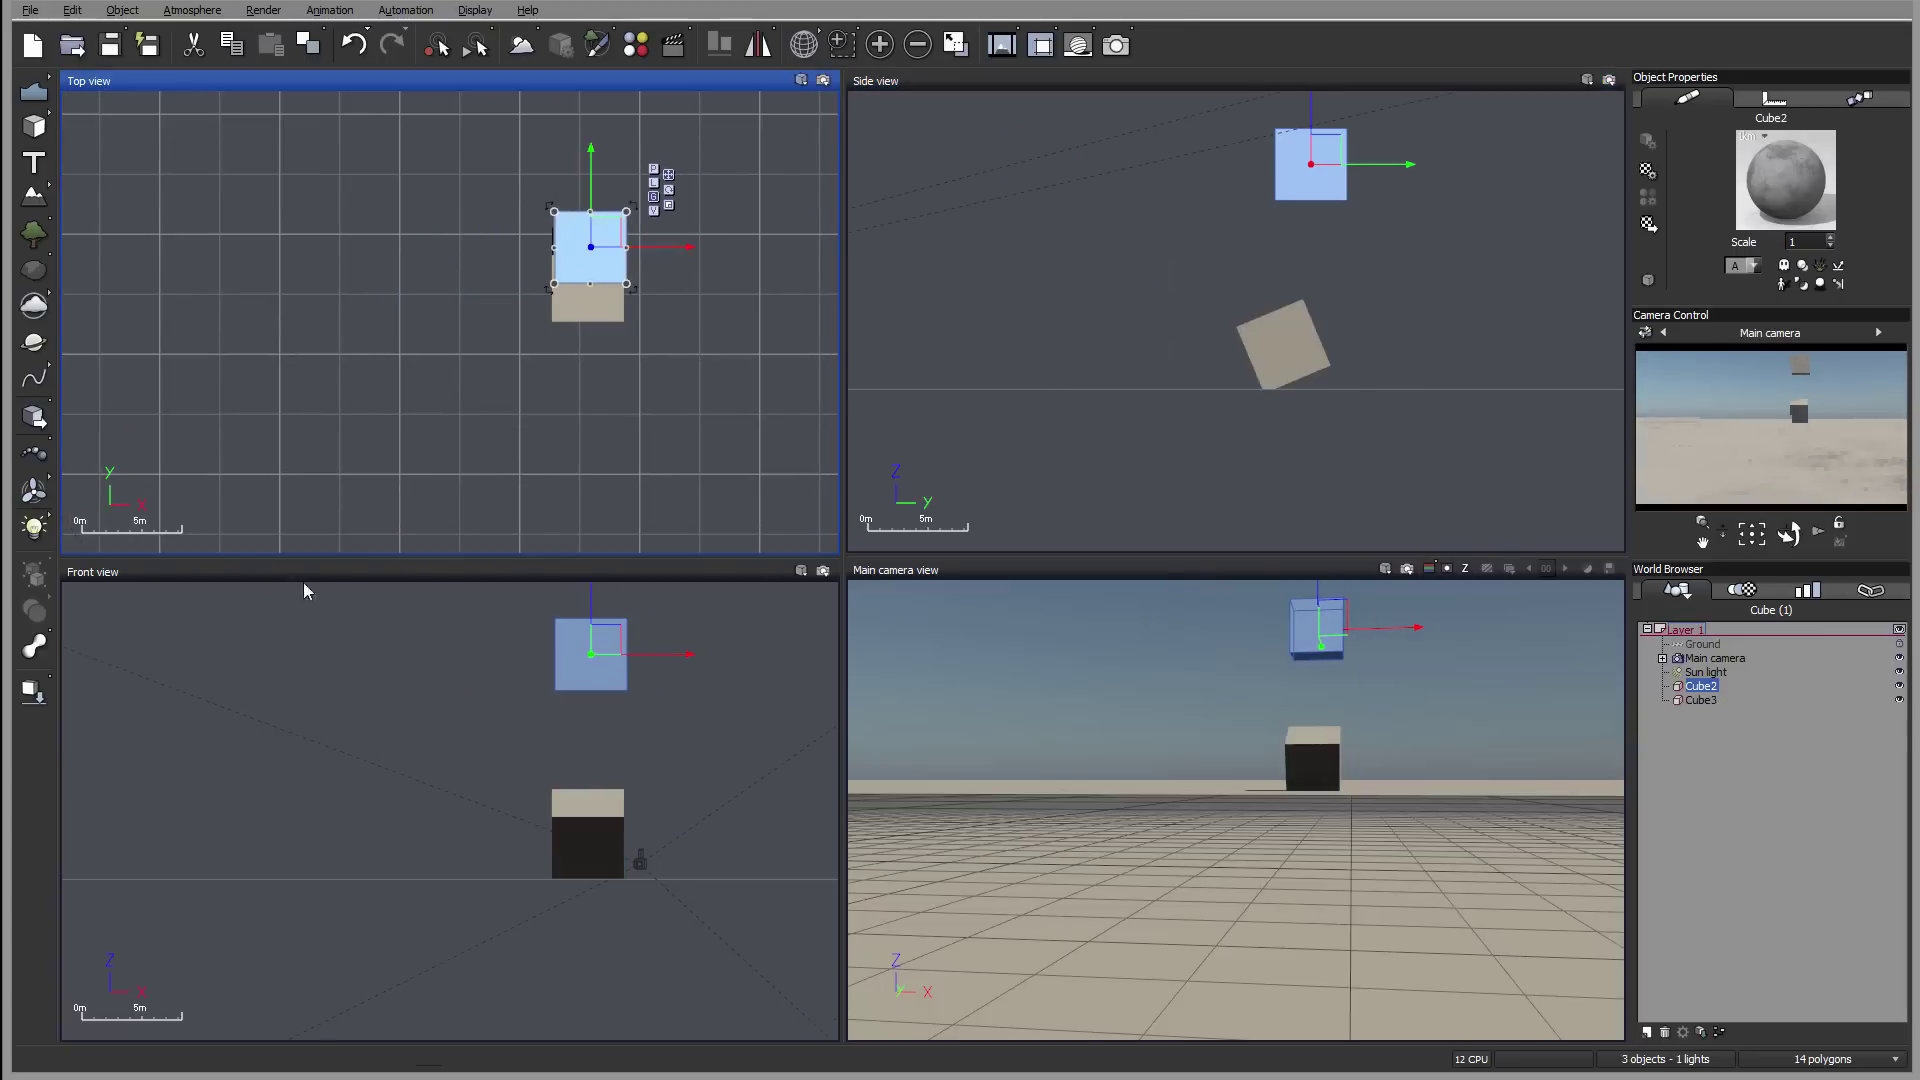
{"action": "left_click", "coordinate": [30, 704]}
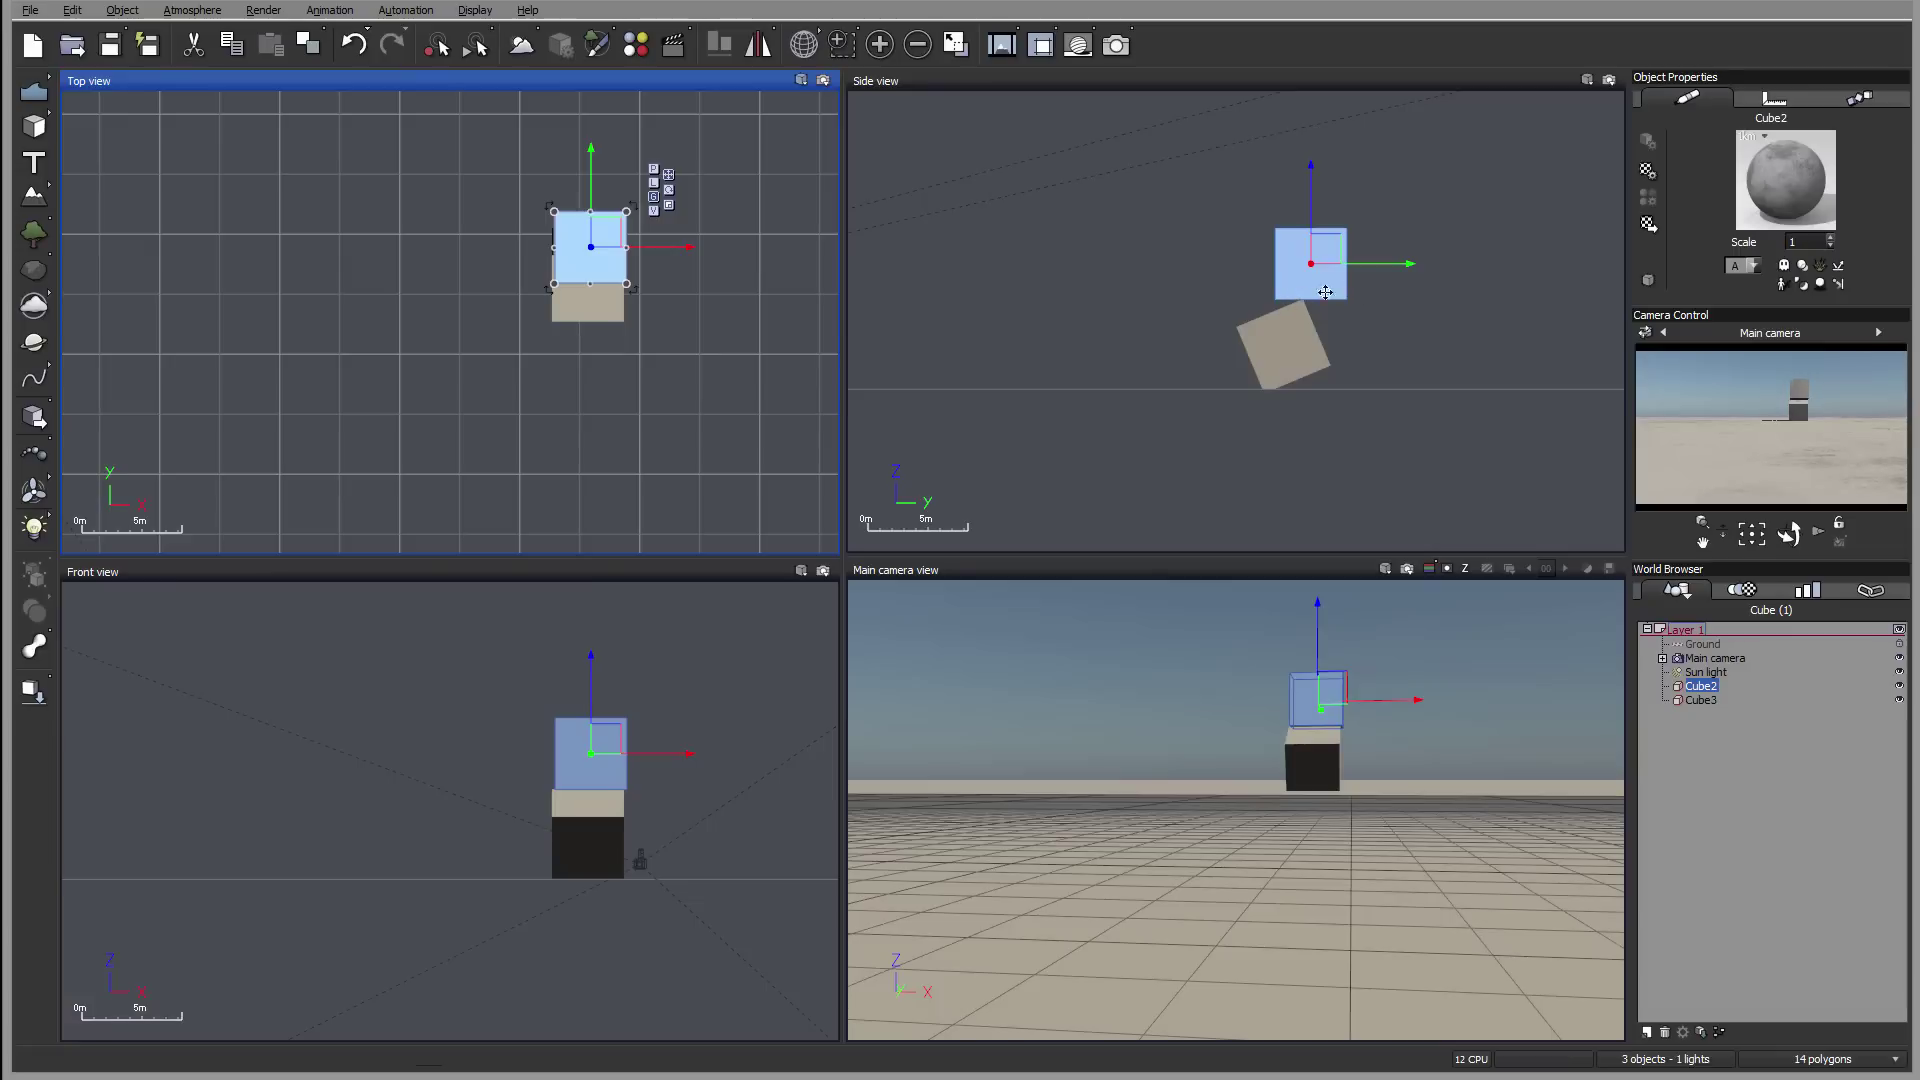
{"action": "left_click_drag", "start_coordinate": [1310, 262], "coordinate": [1308, 202]}
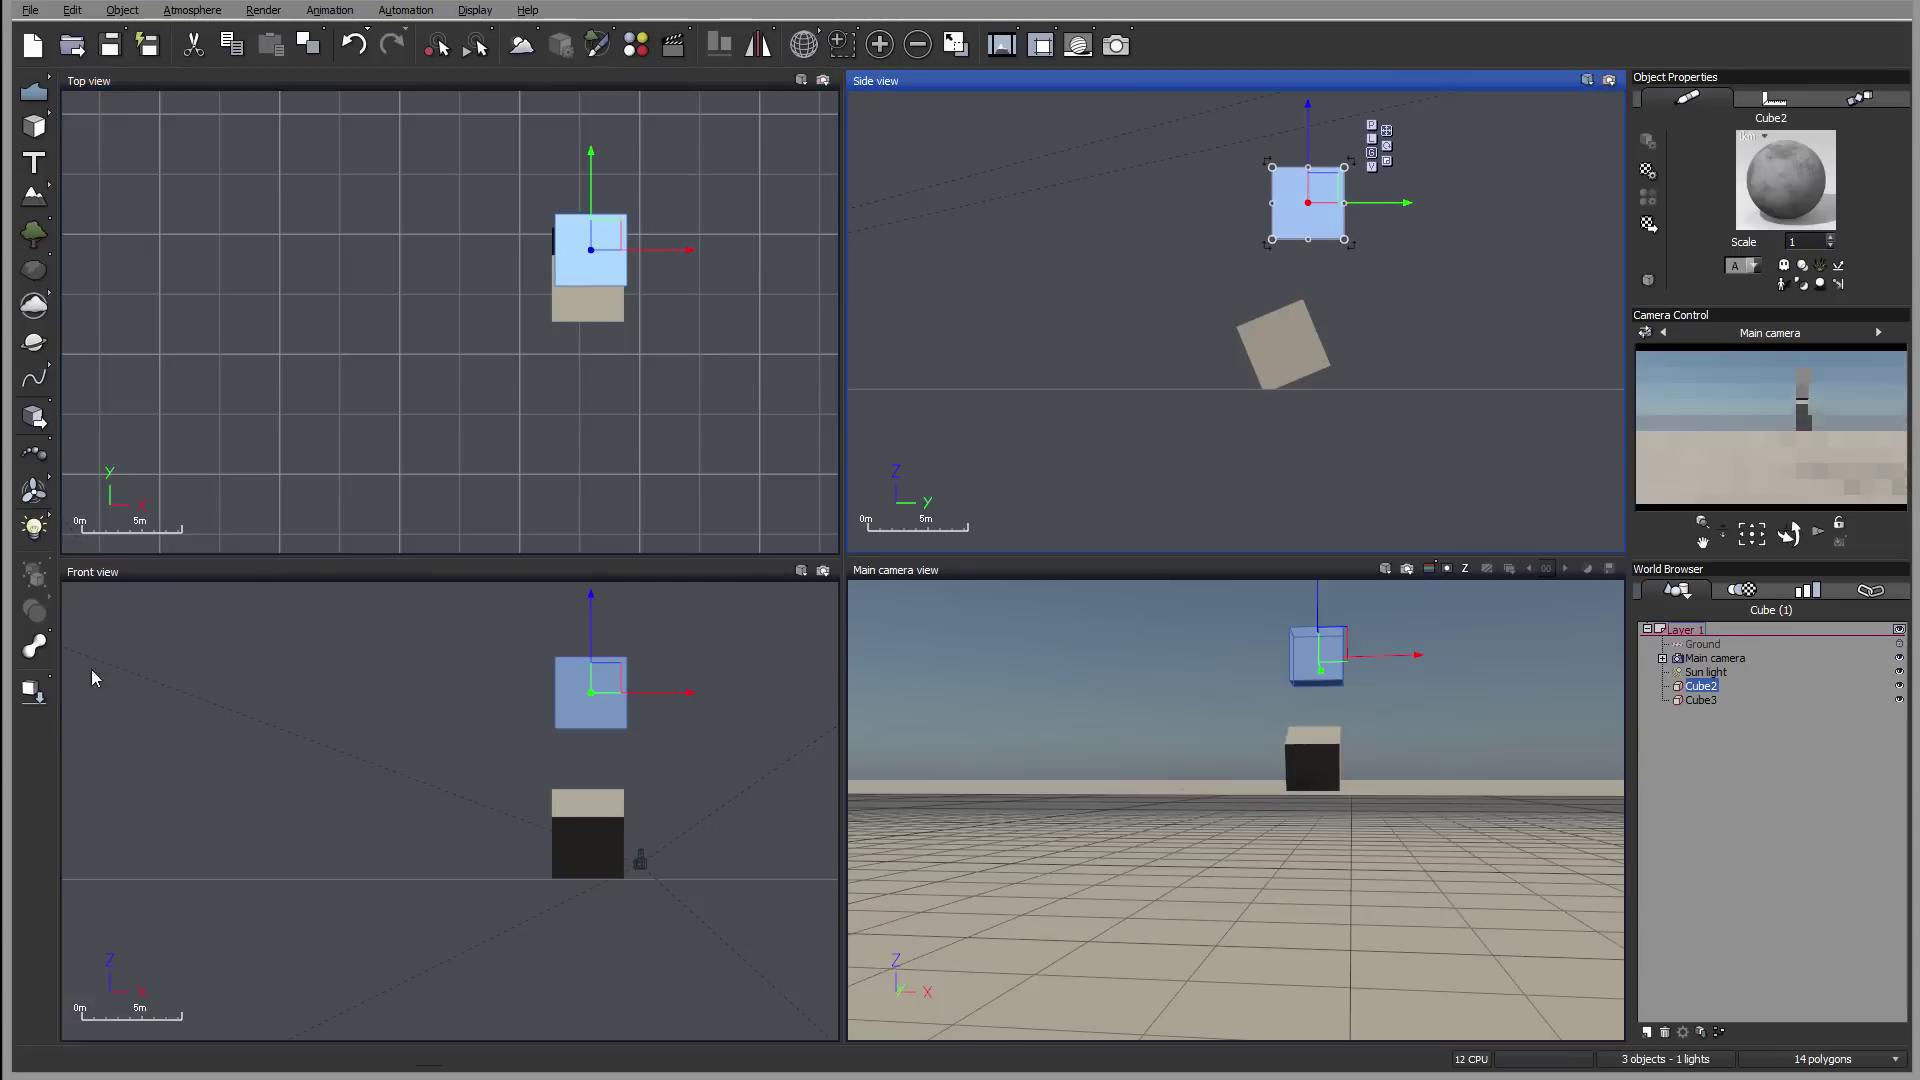
{"action": "left_click", "coordinate": [33, 690]}
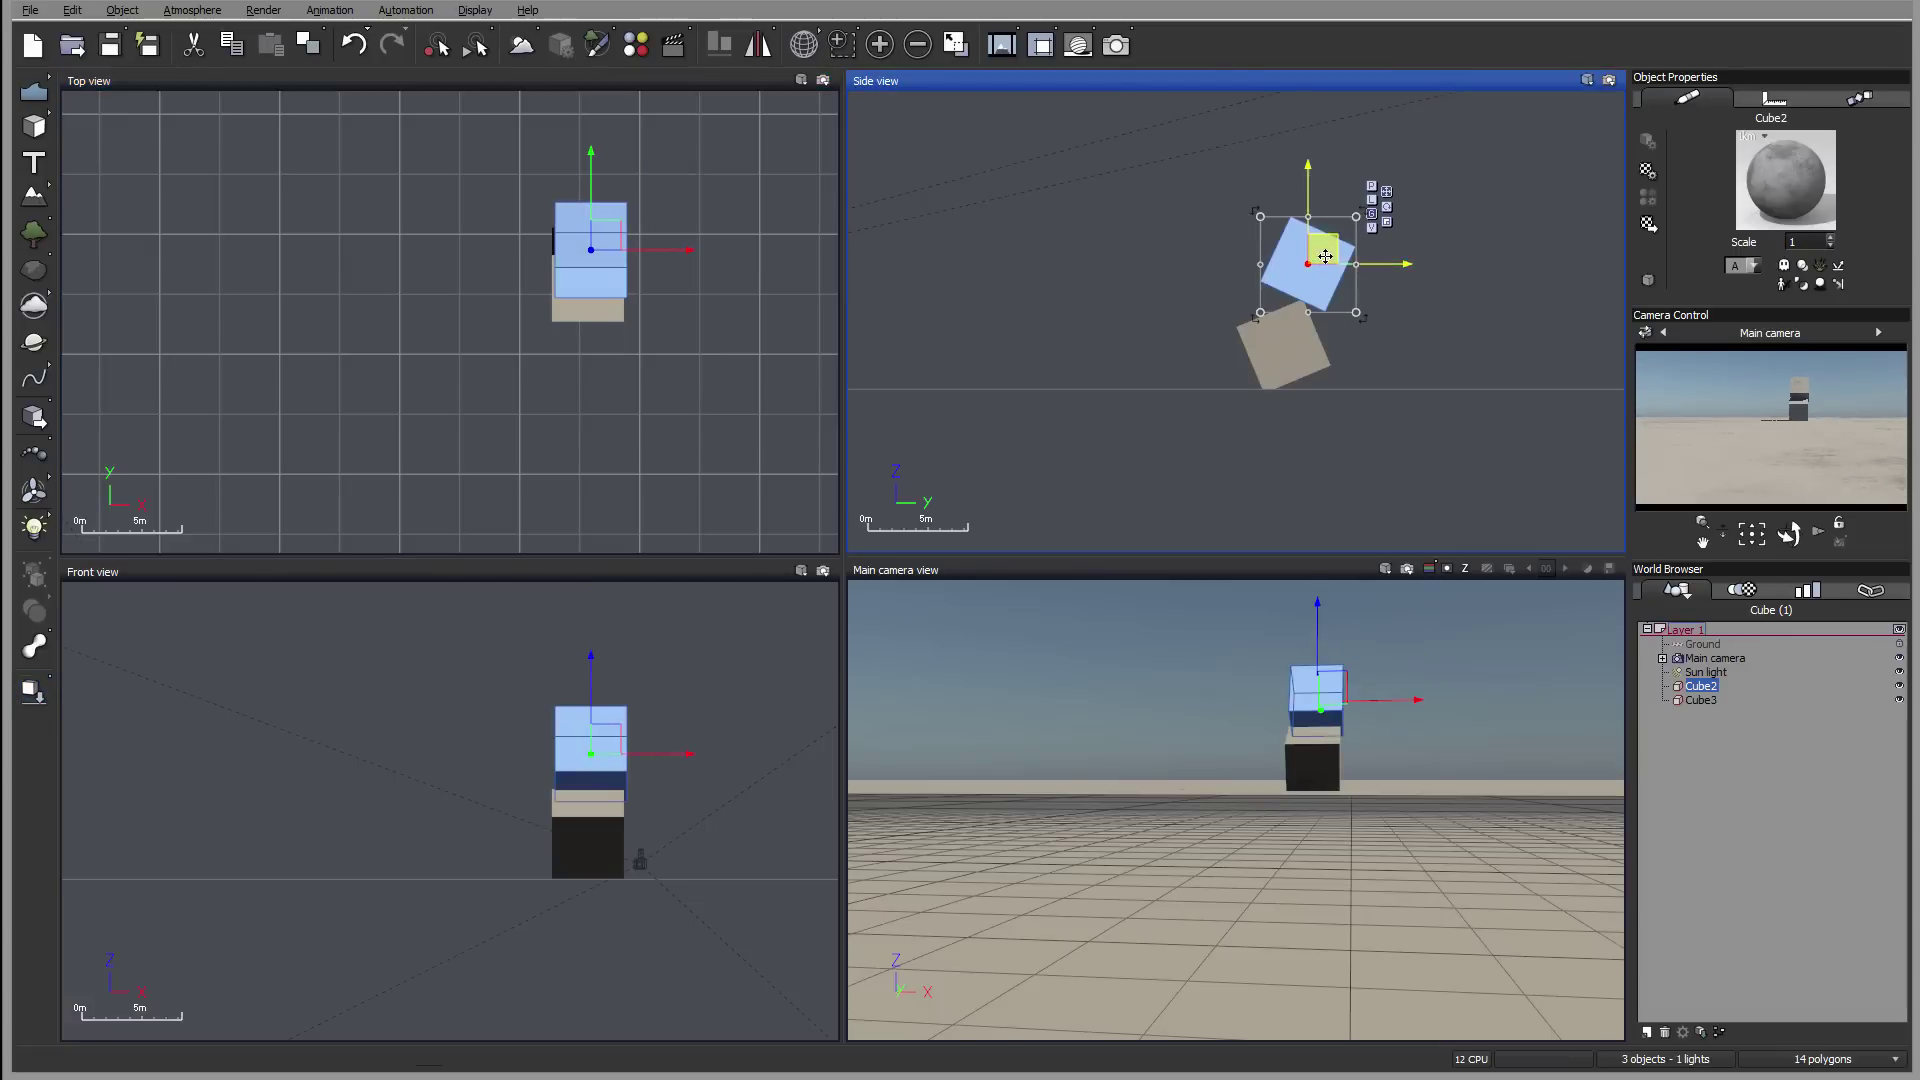
{"action": "left_click_drag", "start_coordinate": [1325, 257], "coordinate": [1272, 212]}
{"action": "left_click", "coordinate": [33, 689]}
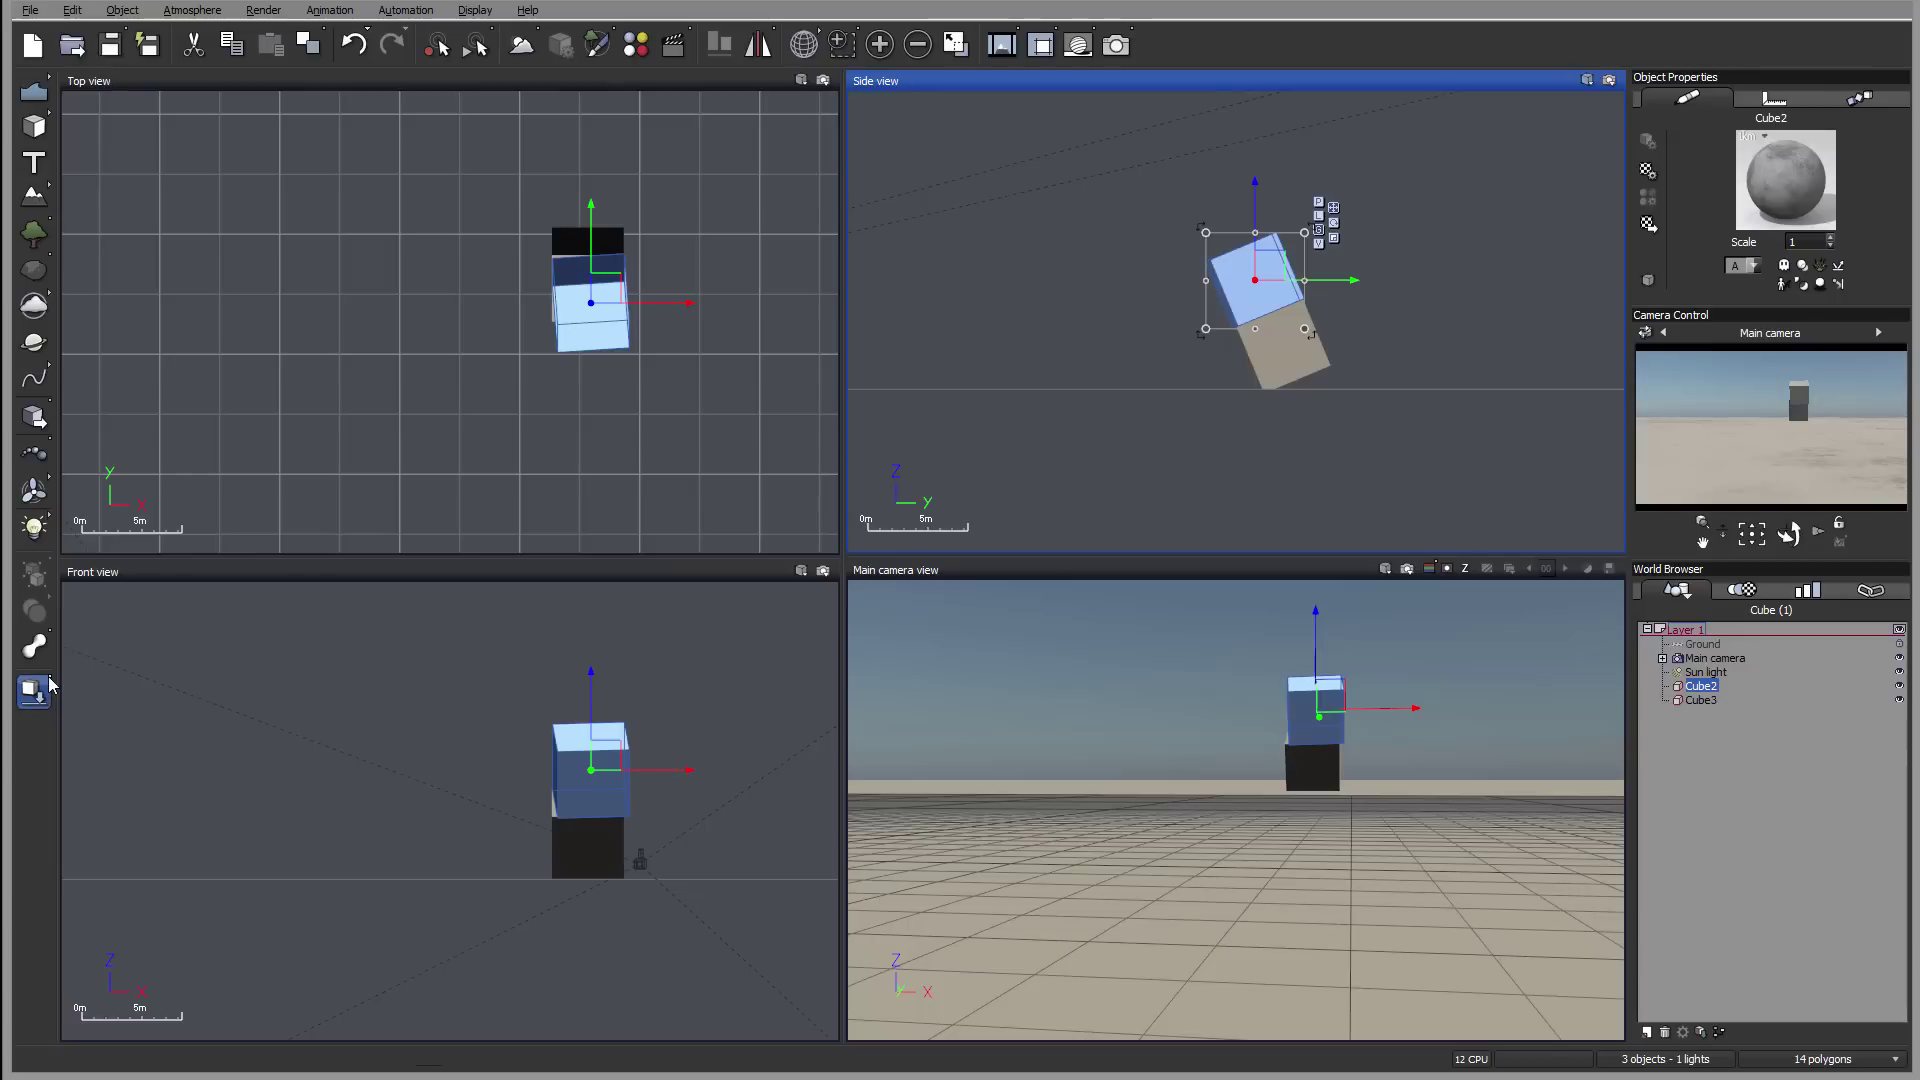
{"action": "left_click", "coordinate": [41, 634]}
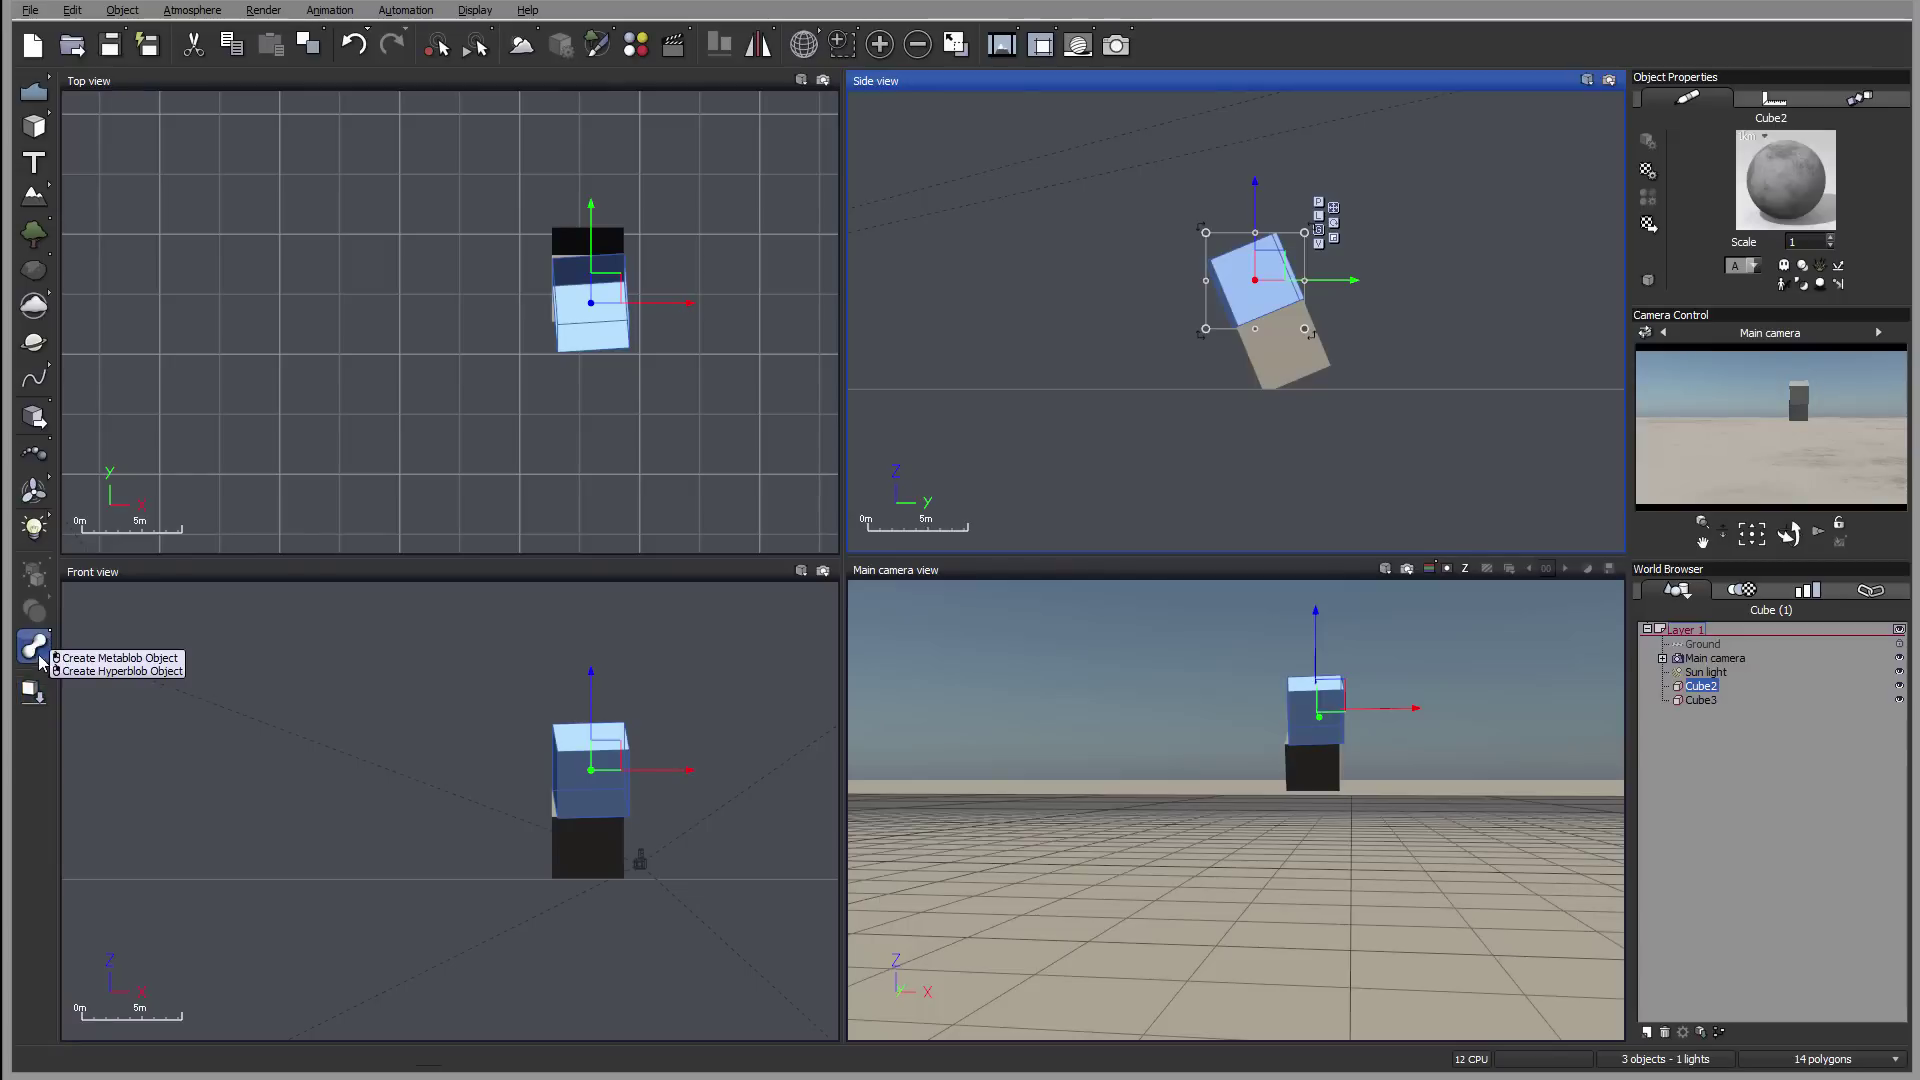
Offset Cube2 to overlap Cube3's upper corner, then add Cube3 to the selection
{"action": "left_click_drag", "start_coordinate": [639, 297], "coordinate": [666, 282]}
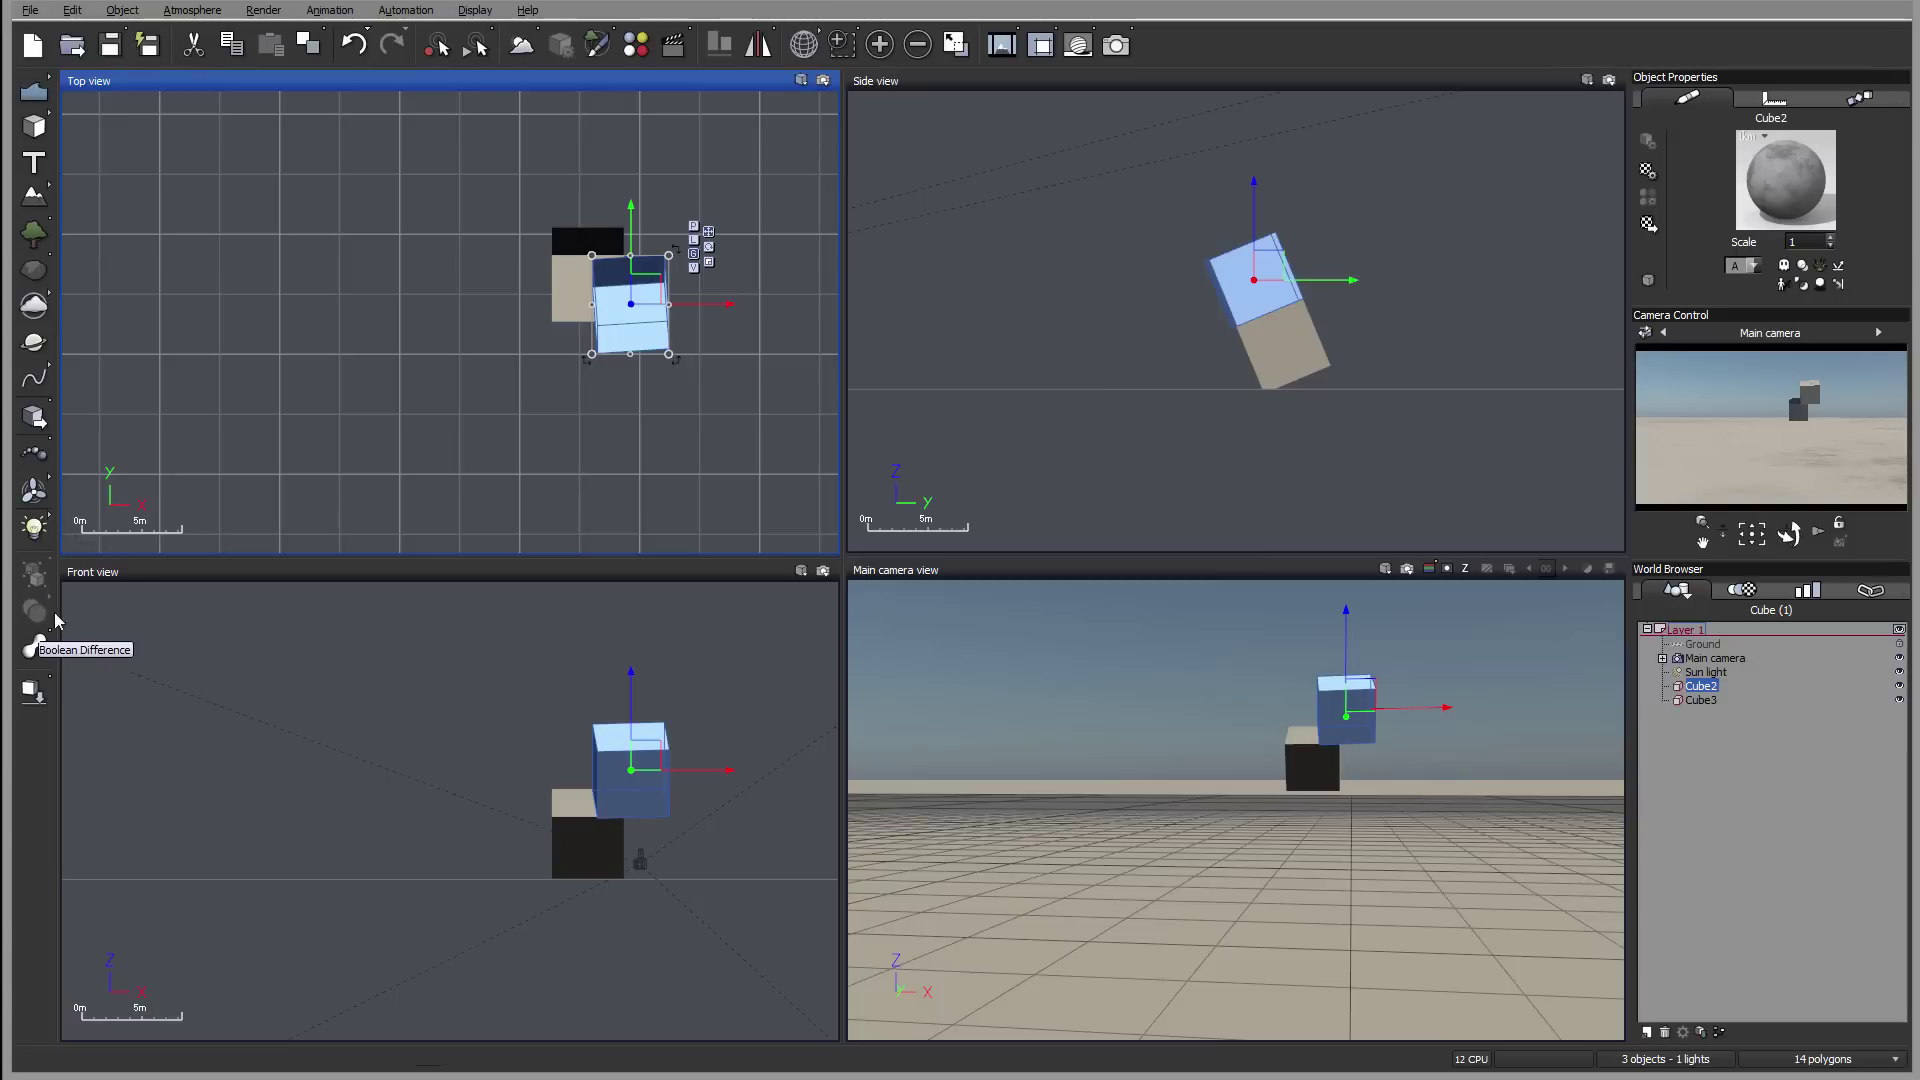
{"action": "left_click", "coordinate": [1702, 700], "text": "ctrl"}
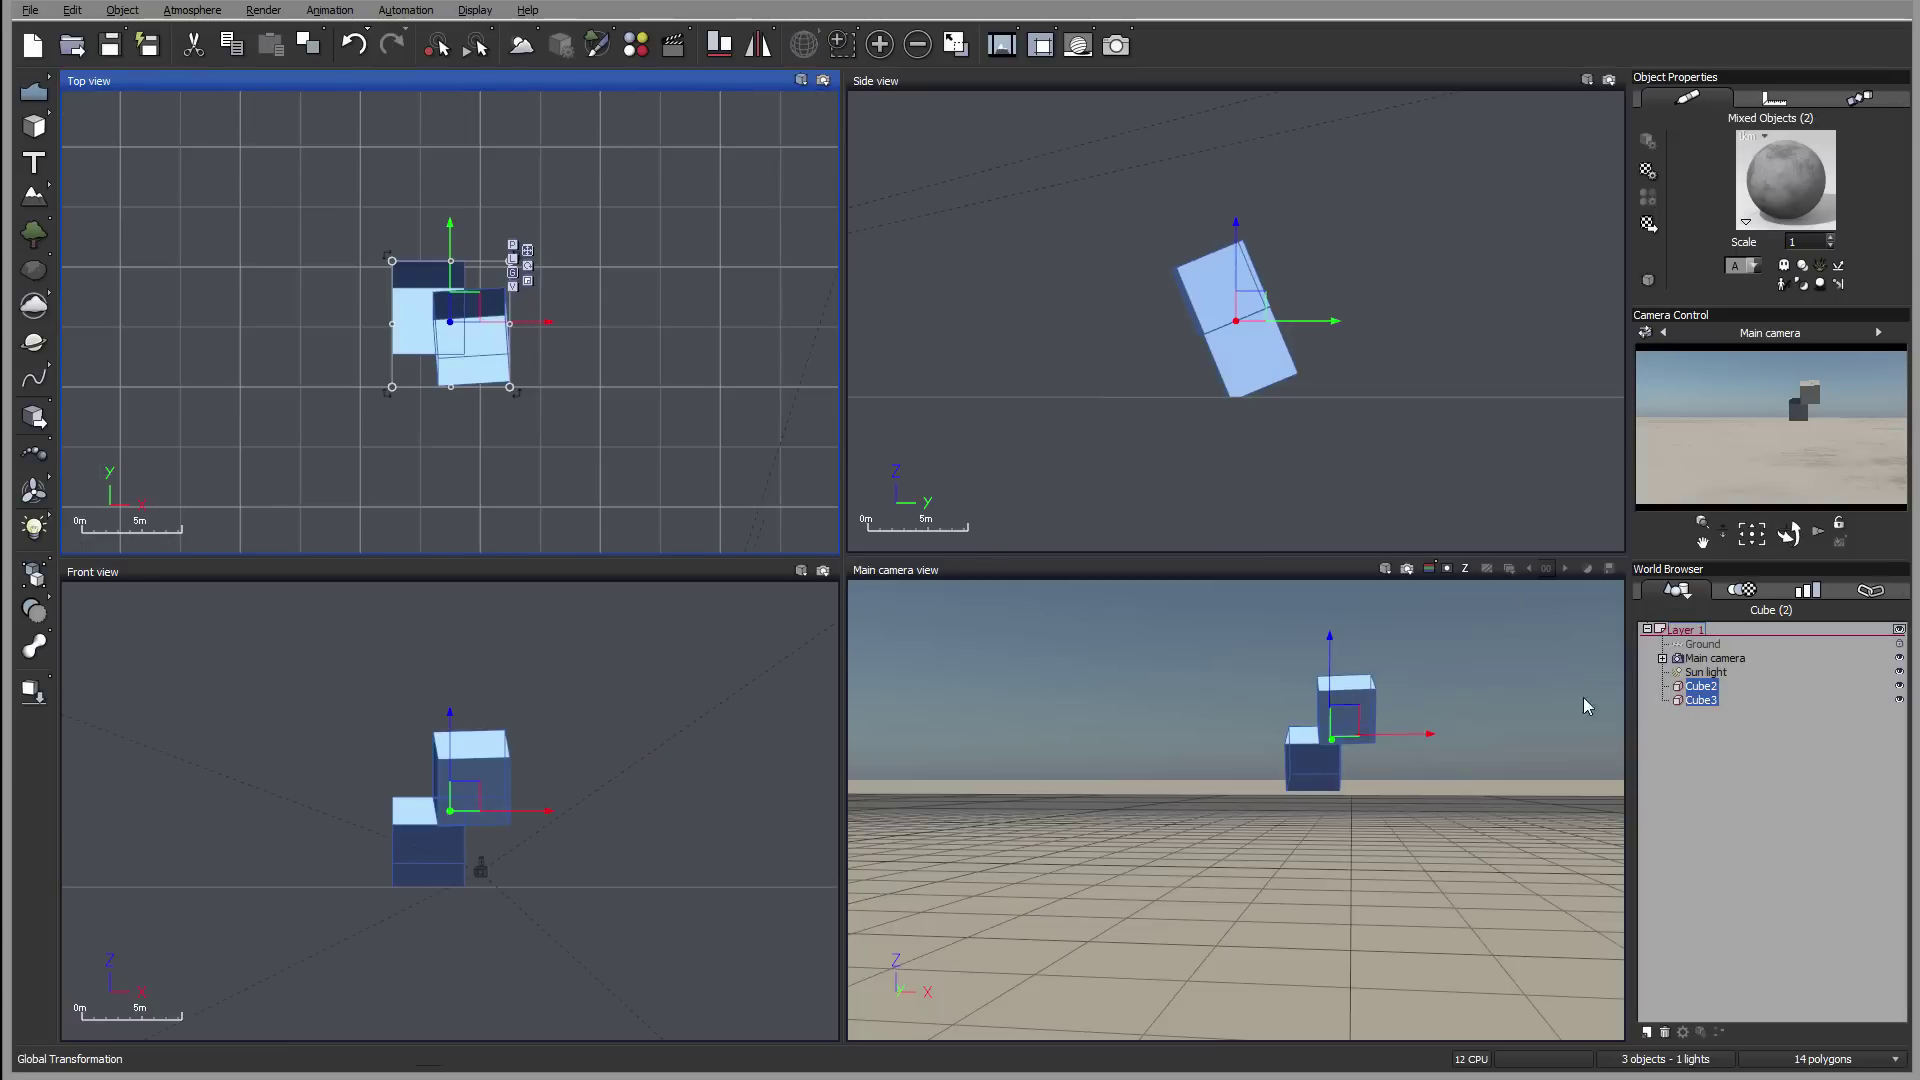
Rotate Cube2 and Cube3 together in the Side view so both stand upright, Cube2 above Cube3
{"action": "left_click", "coordinate": [45, 601]}
{"action": "right_click_drag", "start_coordinate": [1127, 235], "coordinate": [1119, 267]}
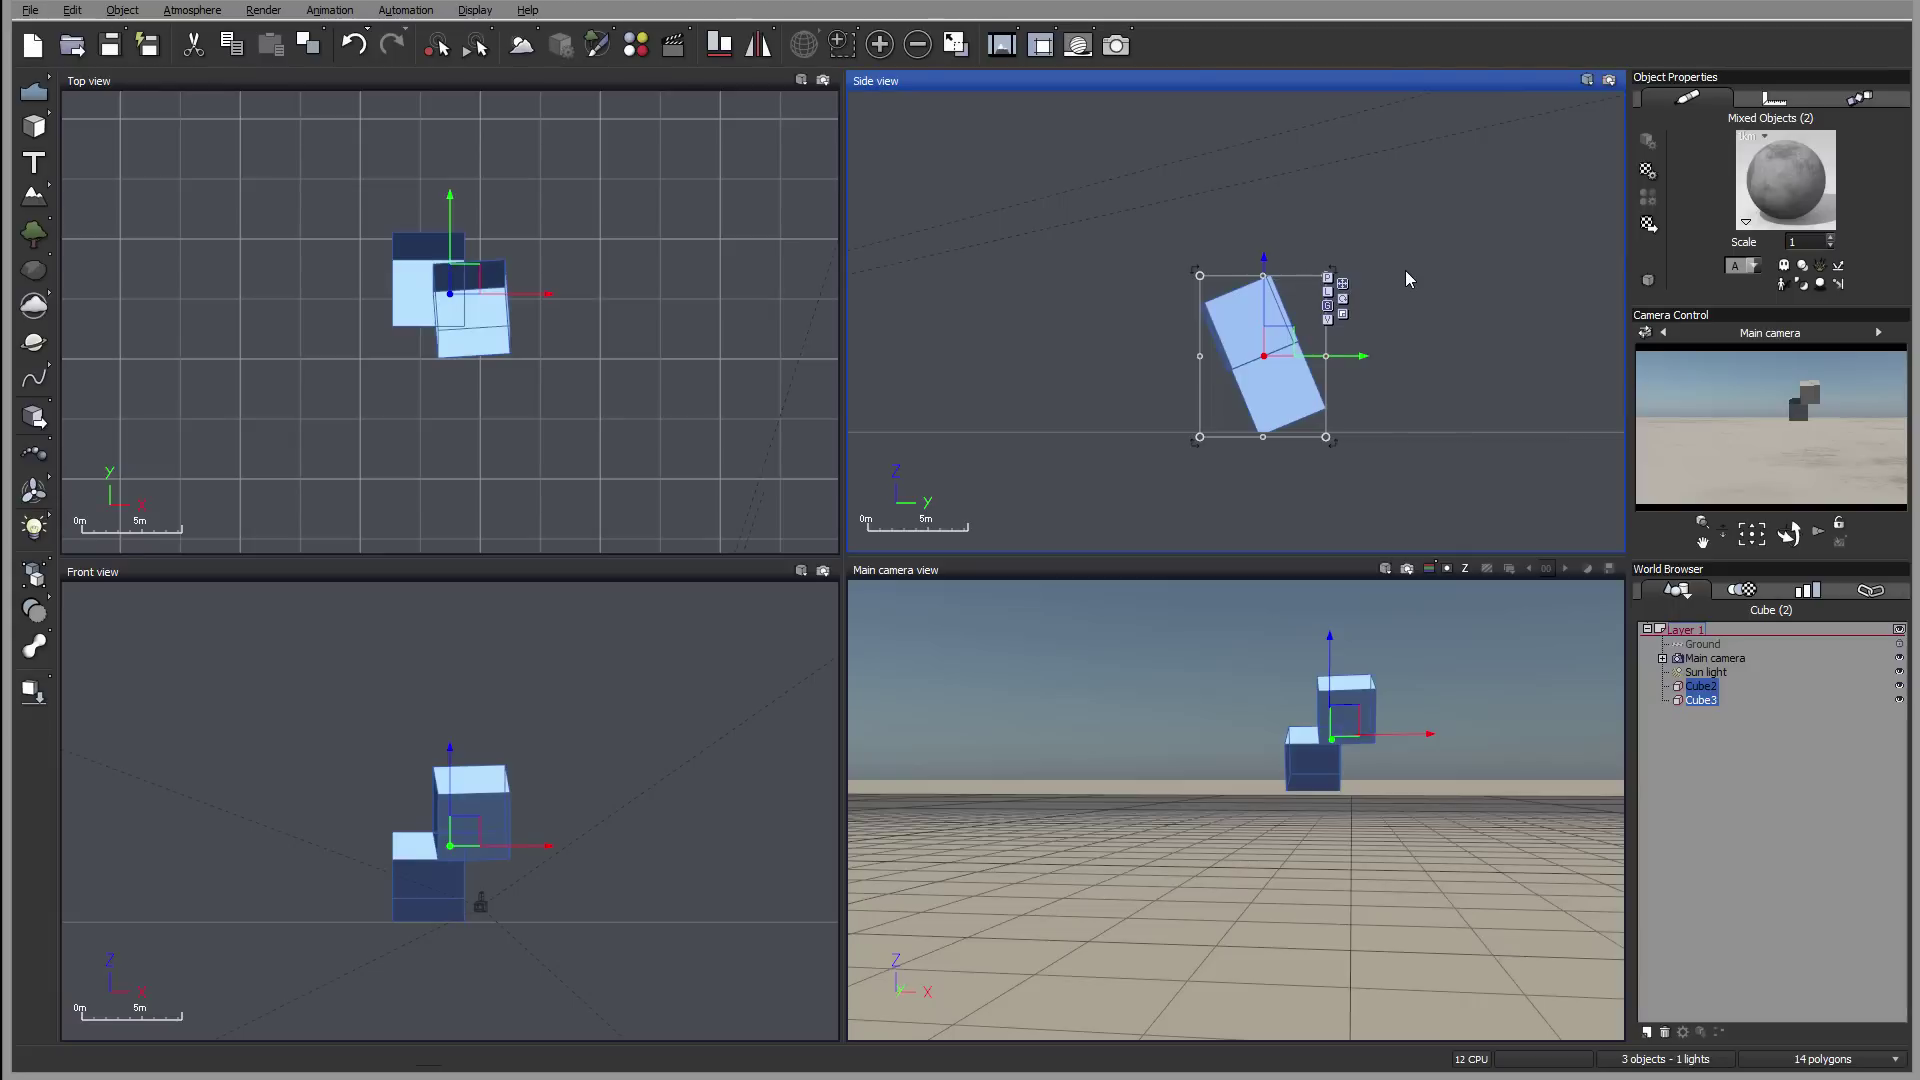
{"action": "left_click_drag", "start_coordinate": [1317, 464], "coordinate": [1303, 462]}
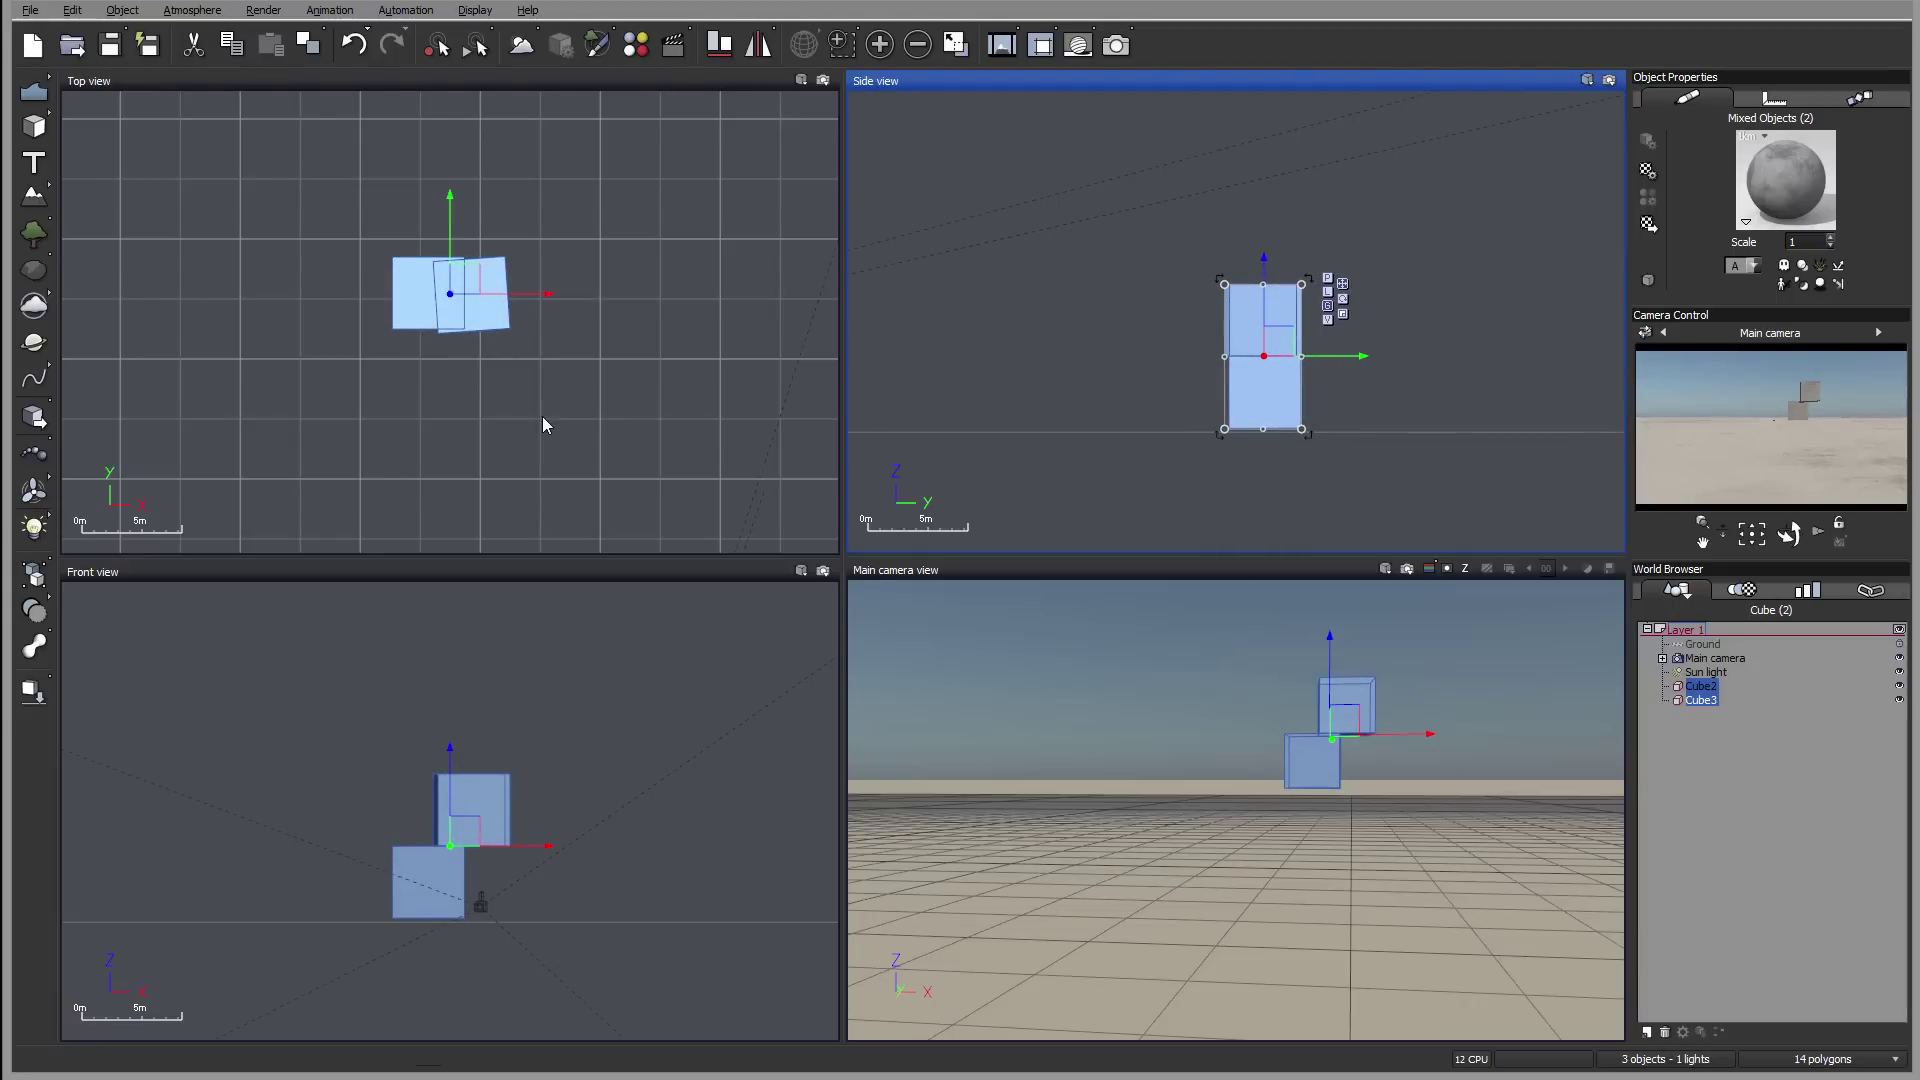